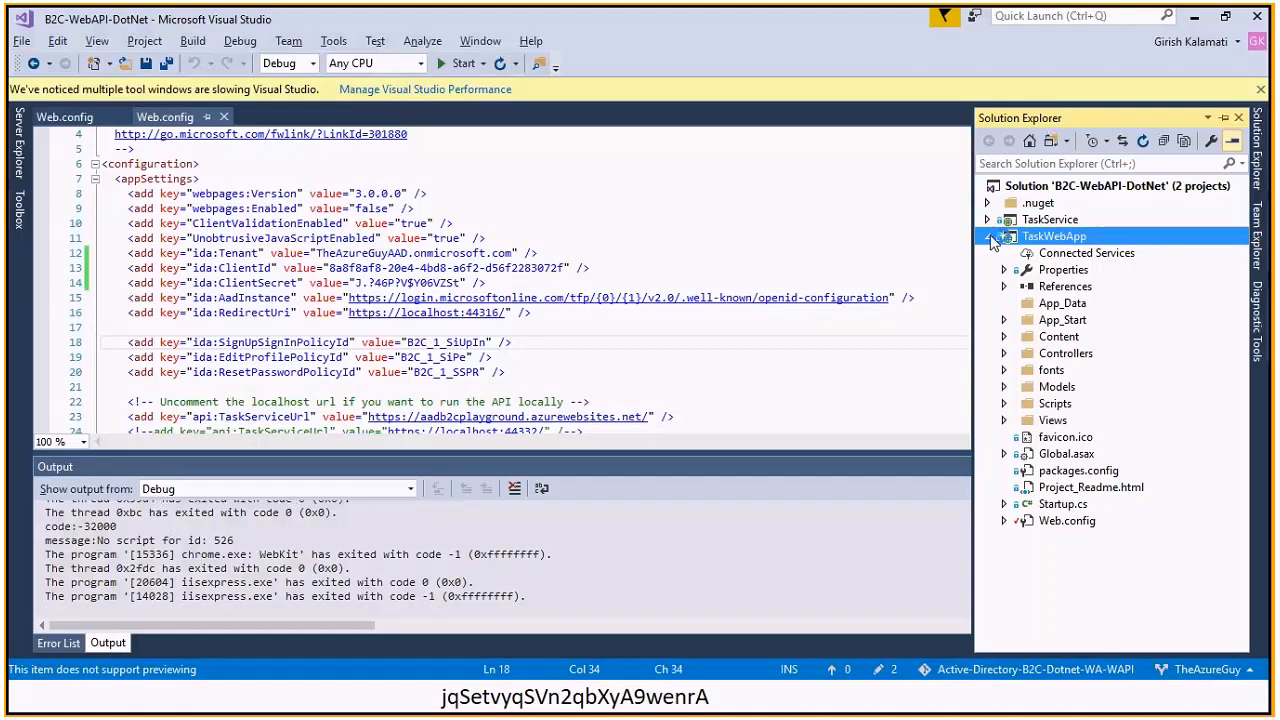
Browse the TaskService and TaskWebApp projects in Solution Explorer, then switch to the PowerPoint credentials slide
{"action": "left_click", "coordinate": [989, 237]}
{"action": "left_click", "coordinate": [988, 219]}
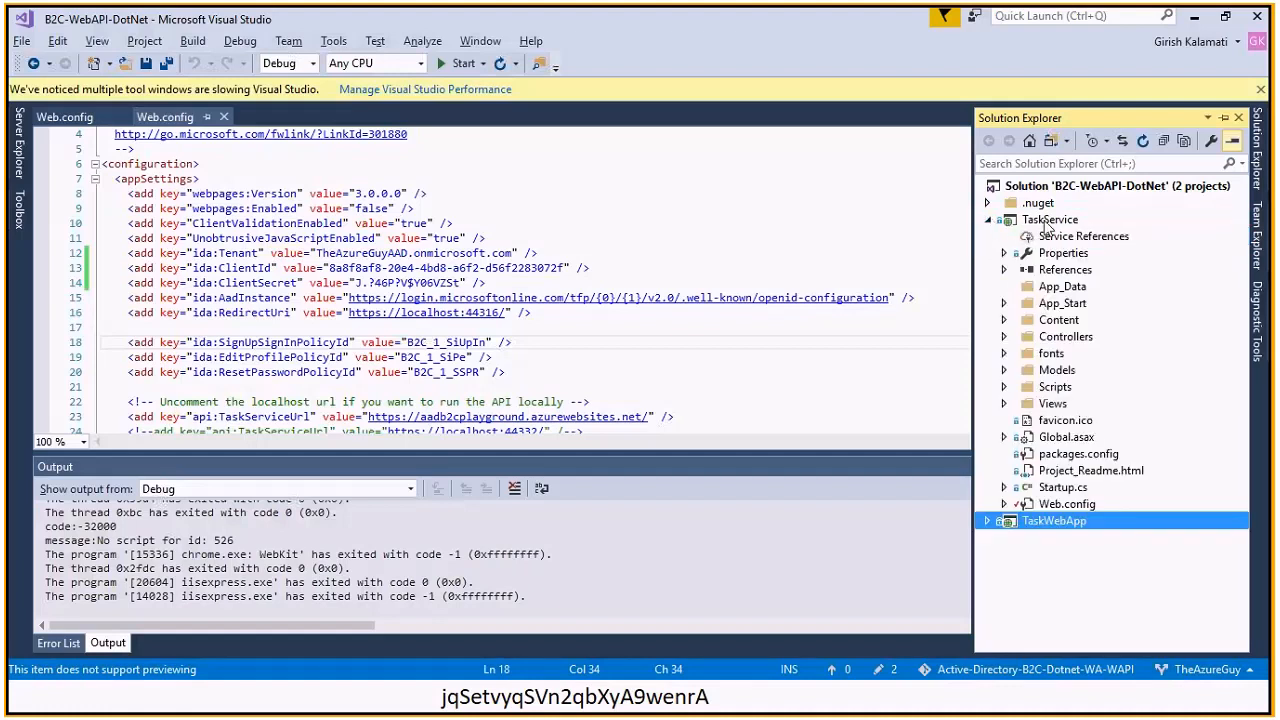
{"action": "left_click", "coordinate": [988, 221]}
{"action": "left_click", "coordinate": [988, 235]}
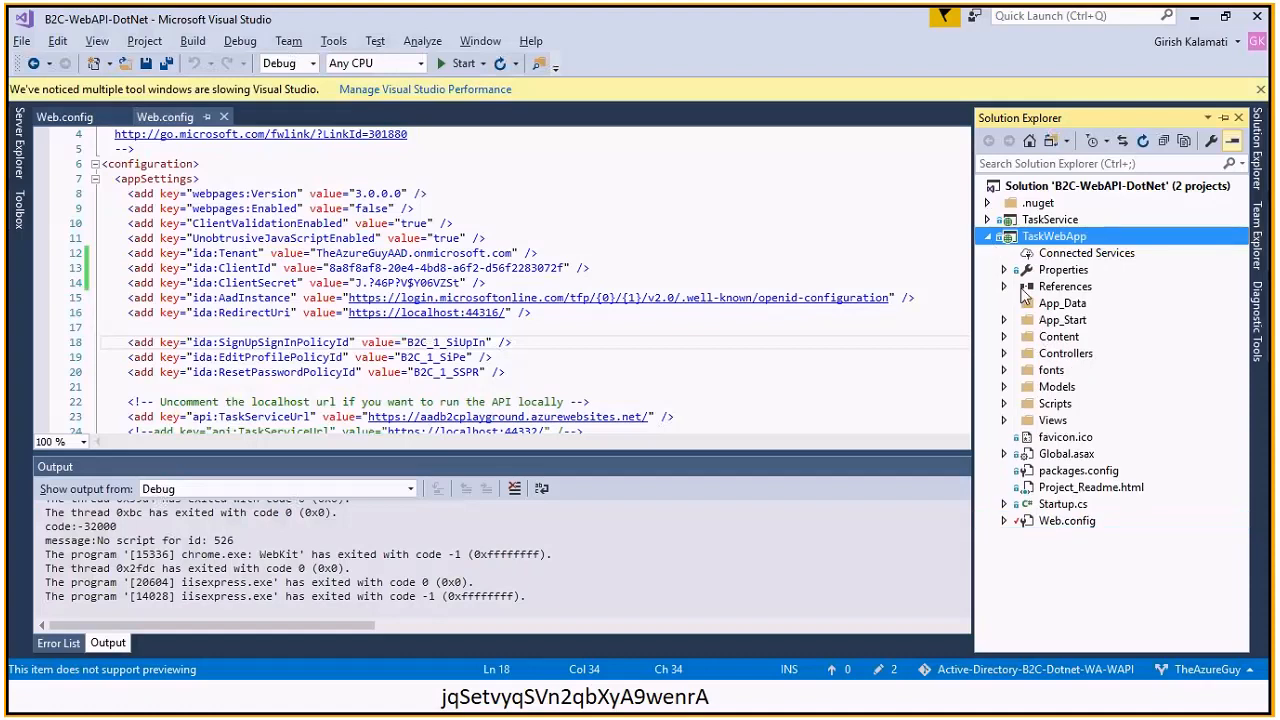
{"action": "left_click", "coordinate": [988, 236]}
{"action": "left_click", "coordinate": [986, 220]}
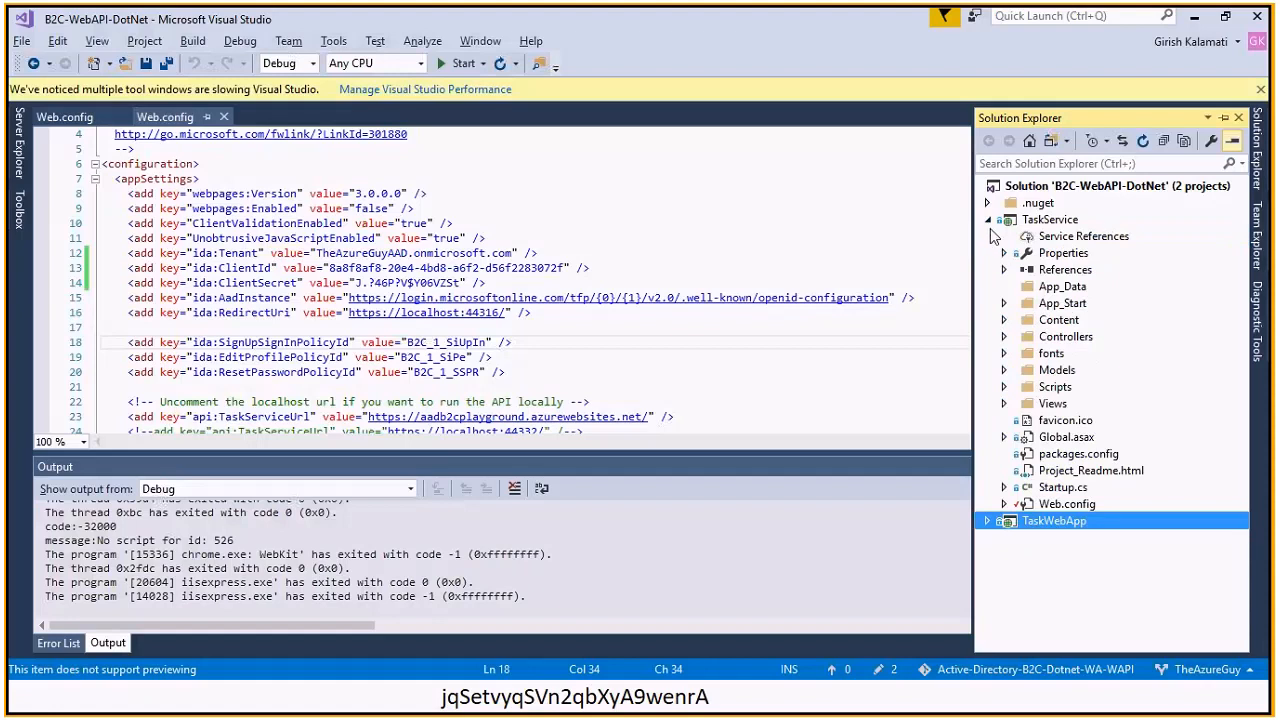
{"action": "left_click", "coordinate": [988, 220]}
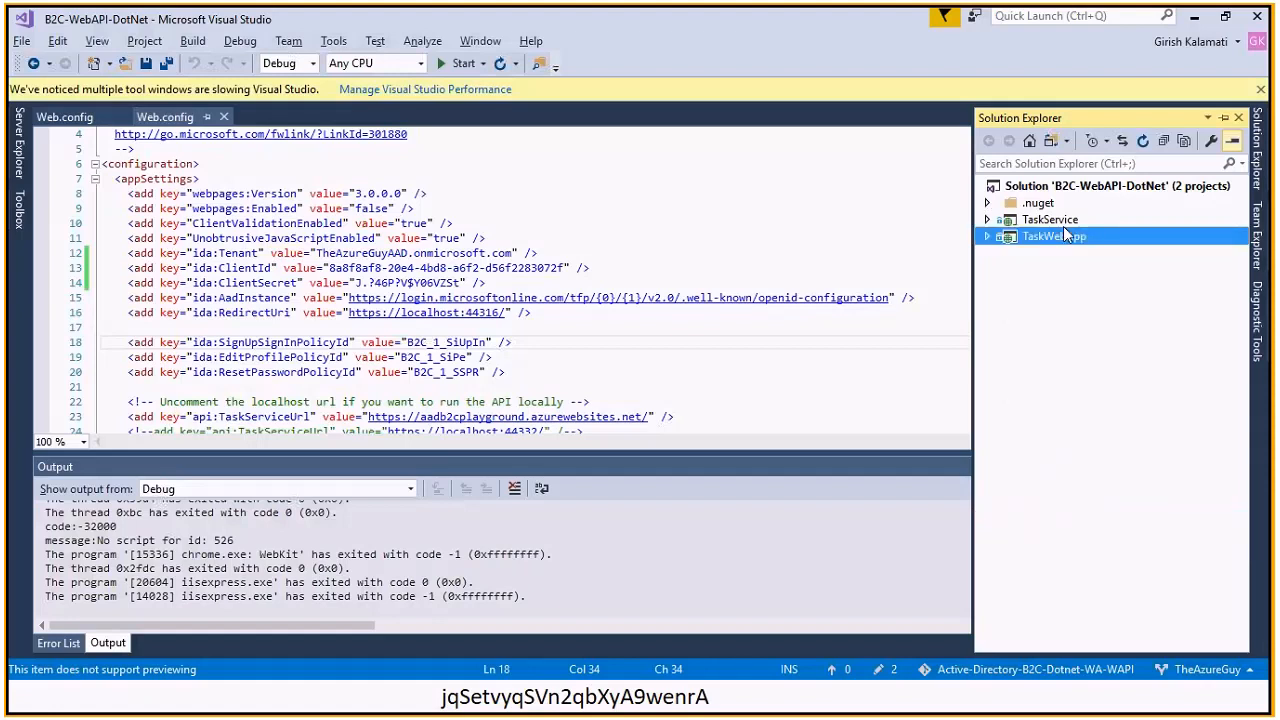
{"action": "left_click", "coordinate": [1057, 224]}
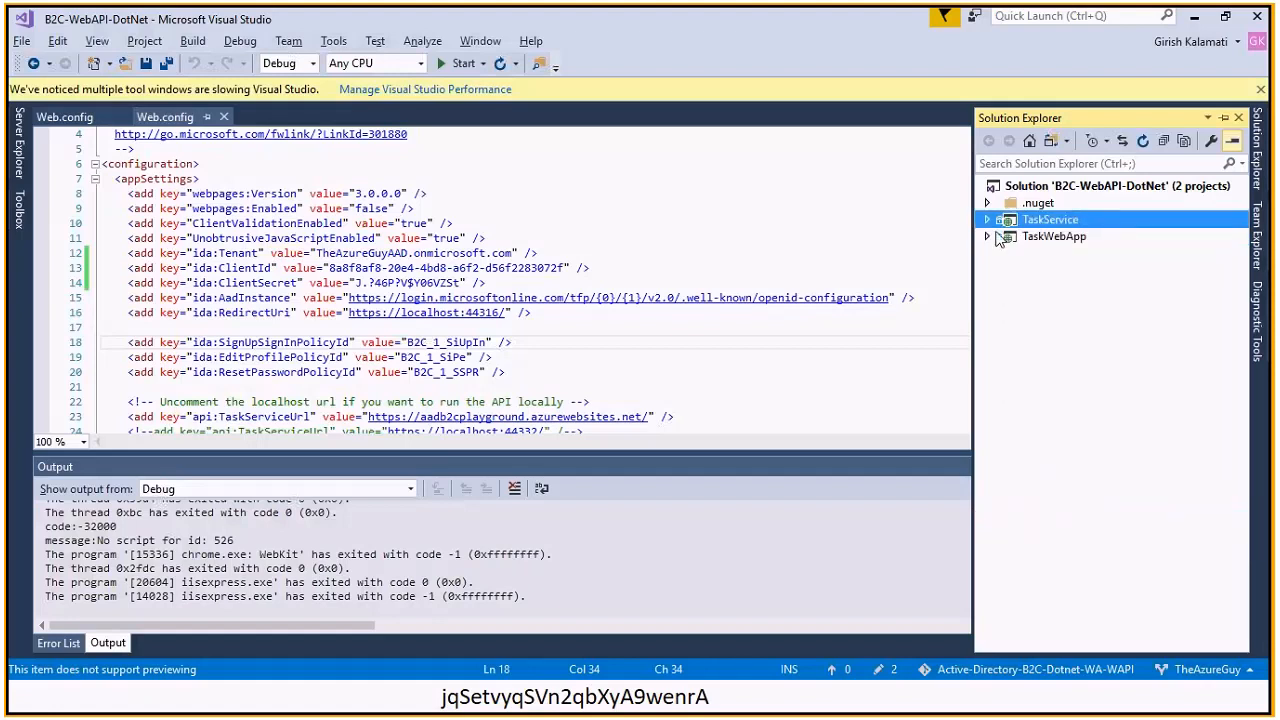
{"action": "left_click", "coordinate": [988, 236]}
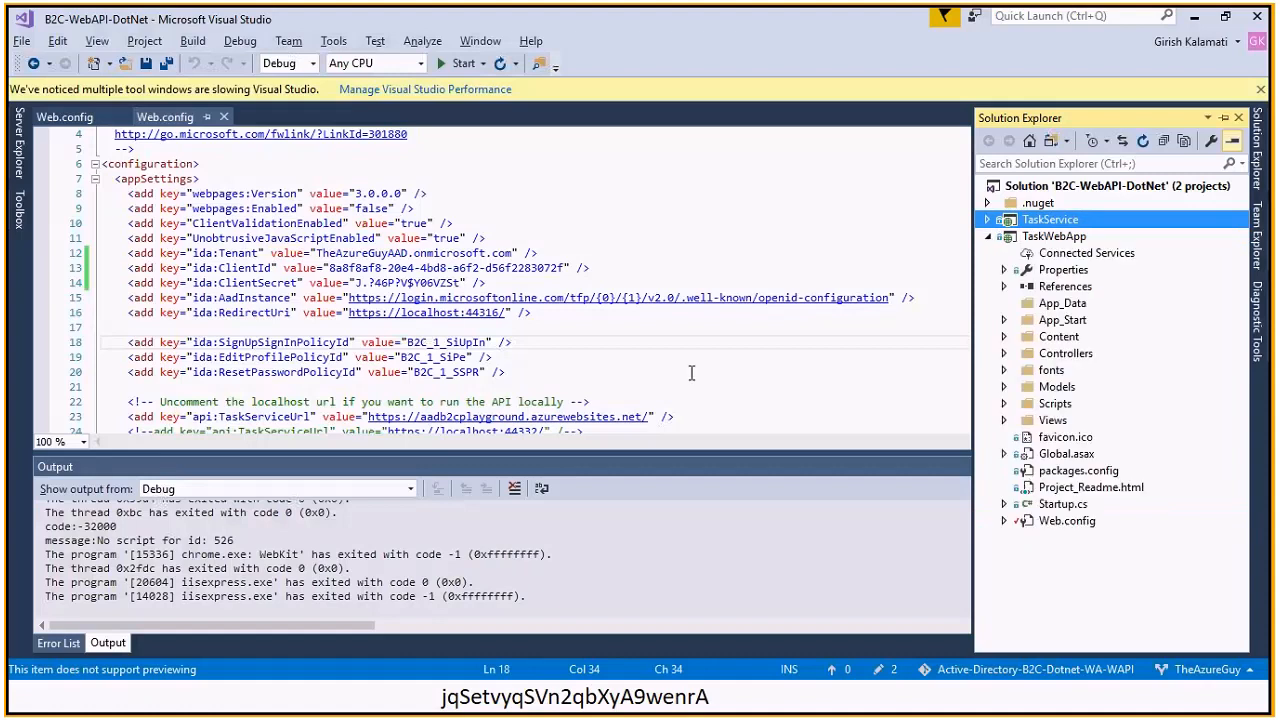
{"action": "key", "text": "alt+Tab"}
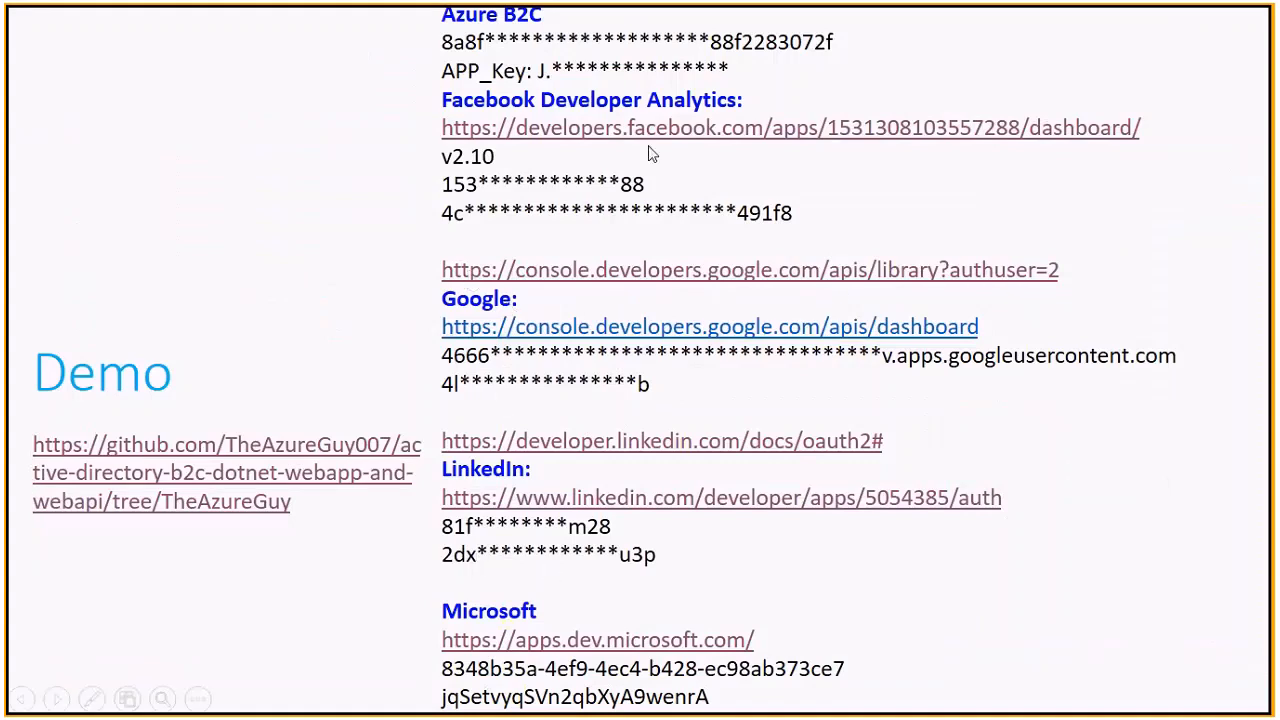
Leave the PowerPoint Demo slide of provider keys and return to Visual Studio
{"action": "key", "text": "alt+Tab"}
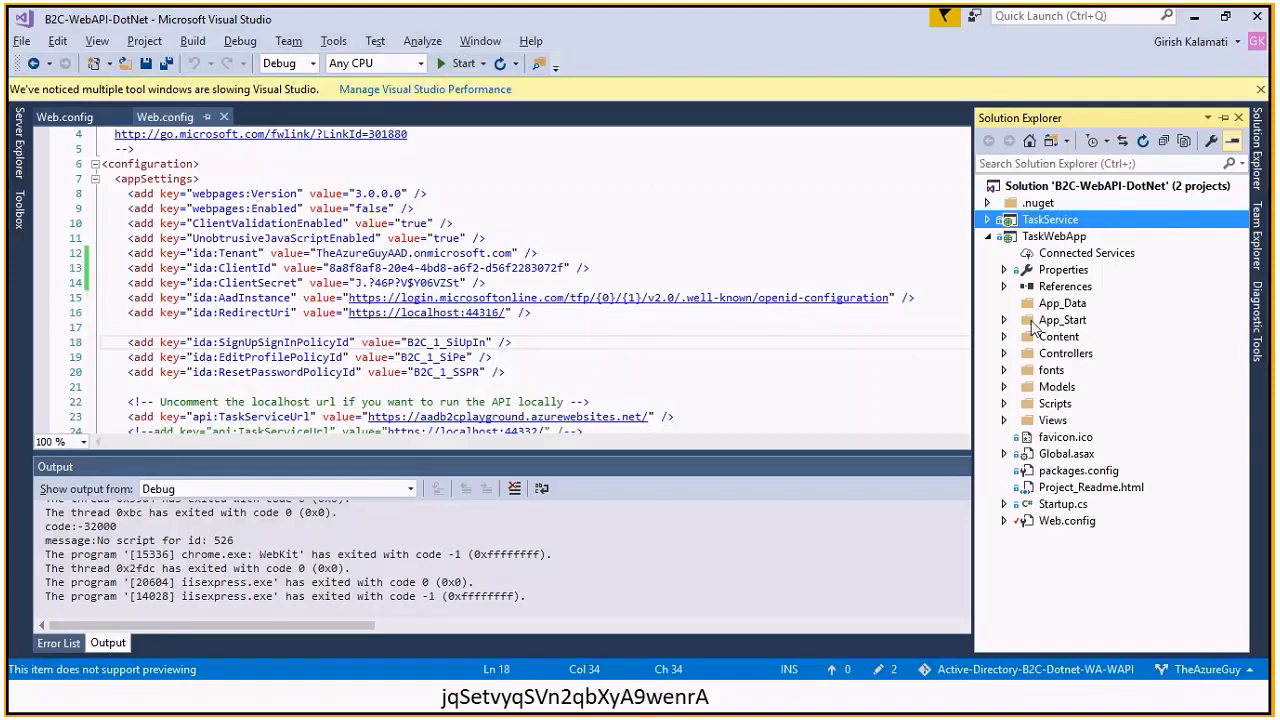
Open TaskWebApp's Web.config from Solution Explorer
{"action": "left_click", "coordinate": [988, 220]}
{"action": "left_click", "coordinate": [988, 220]}
{"action": "double_click", "coordinate": [1060, 521]}
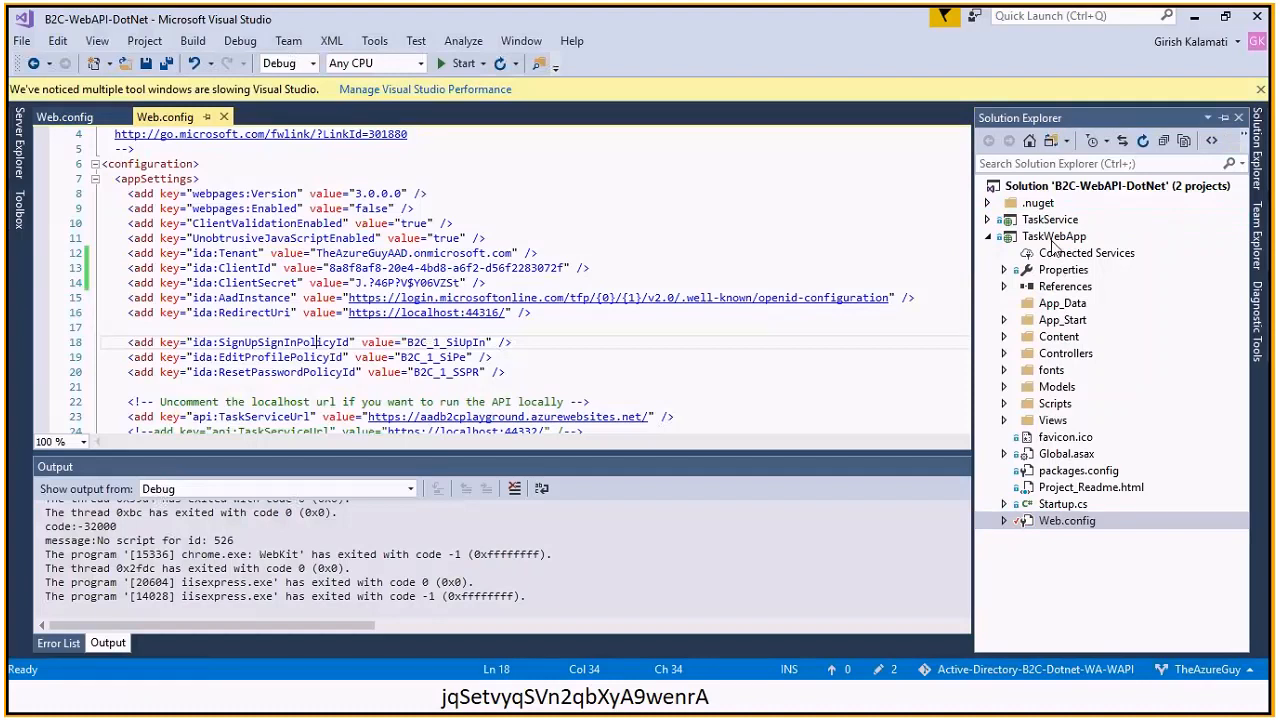
{"action": "left_click", "coordinate": [1082, 515]}
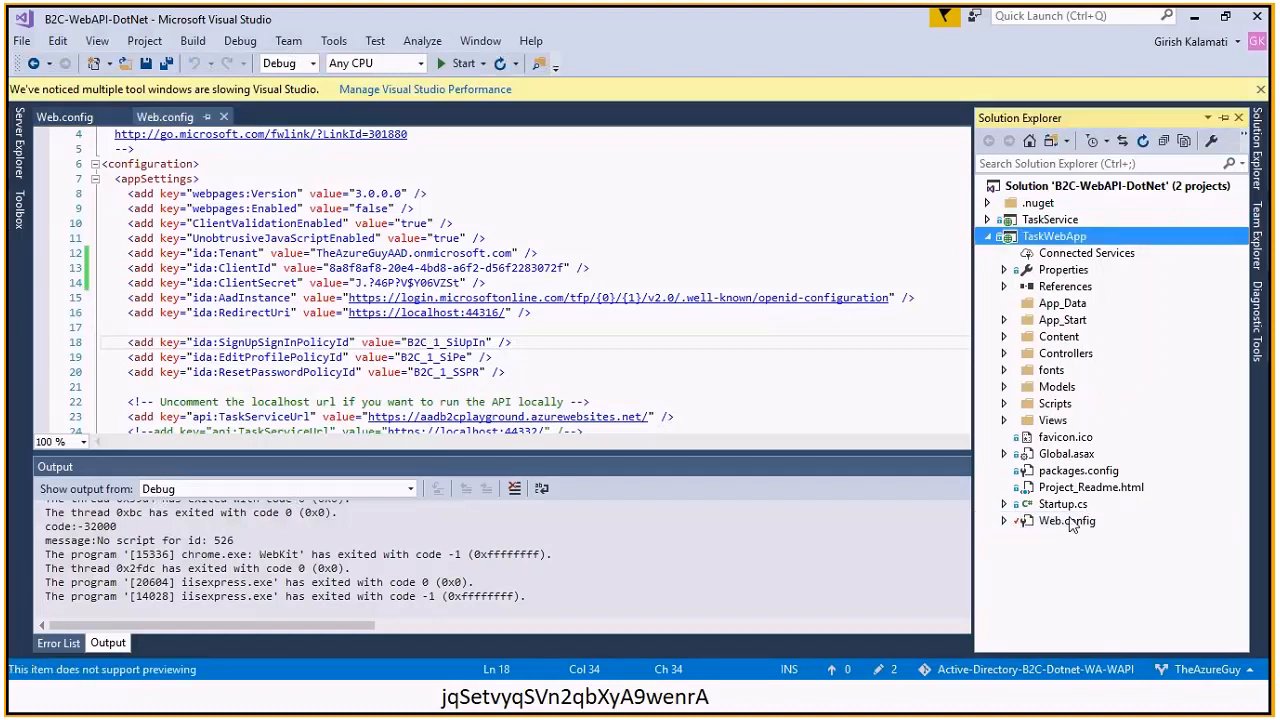
{"action": "double_click", "coordinate": [1070, 523]}
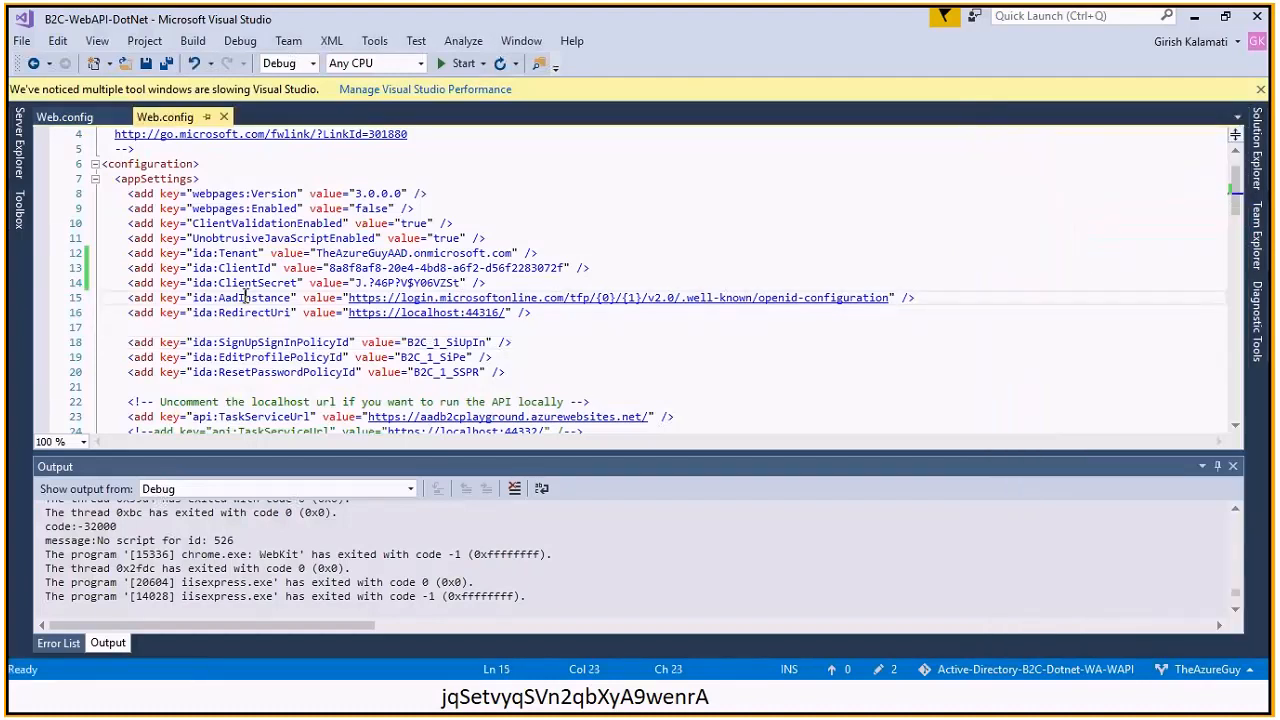
{"action": "left_click", "coordinate": [245, 342]}
{"action": "key", "text": "Down"}
{"action": "key", "text": "Down"}
{"action": "key", "text": "Down"}
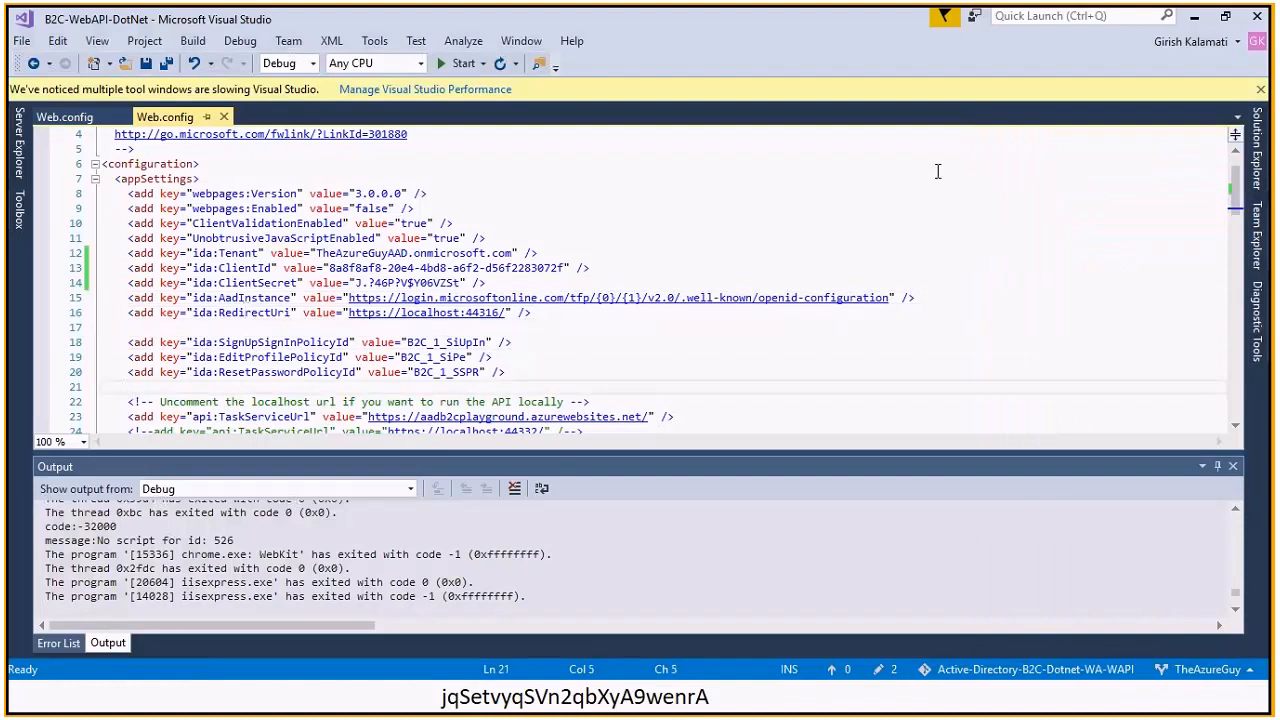
Pin Solution Explorer open and review the ClientSecret, AadInstance and RedirectUri settings
{"action": "left_click", "coordinate": [1258, 178]}
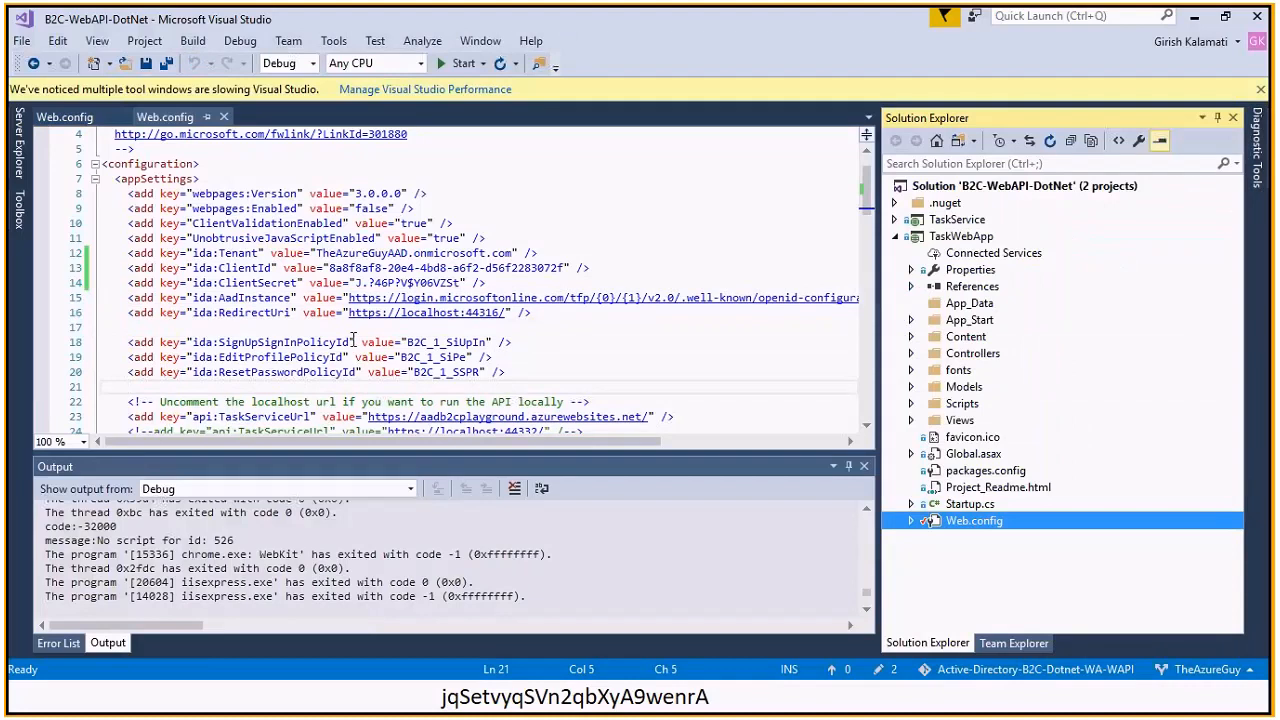
{"action": "left_click", "coordinate": [299, 330]}
{"action": "left_click", "coordinate": [254, 283]}
{"action": "left_click", "coordinate": [259, 298]}
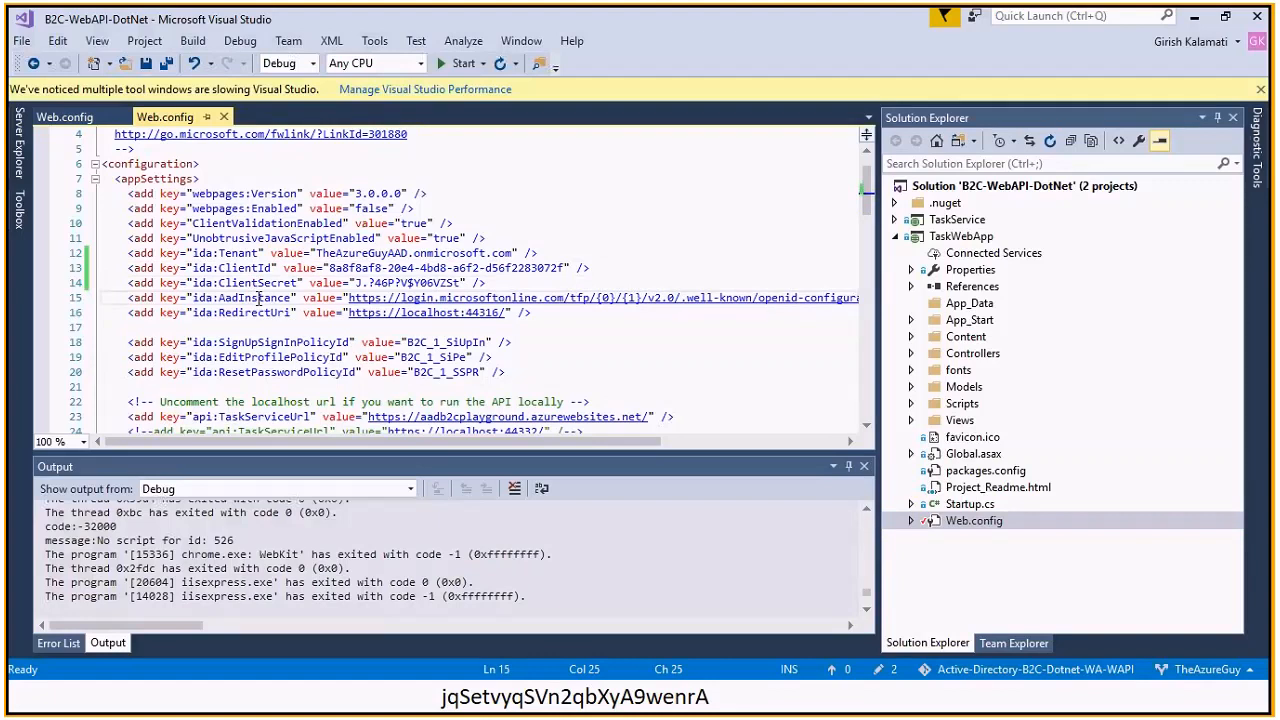
{"action": "left_click", "coordinate": [243, 313]}
{"action": "double_click", "coordinate": [243, 313]}
{"action": "left_click", "coordinate": [490, 340]}
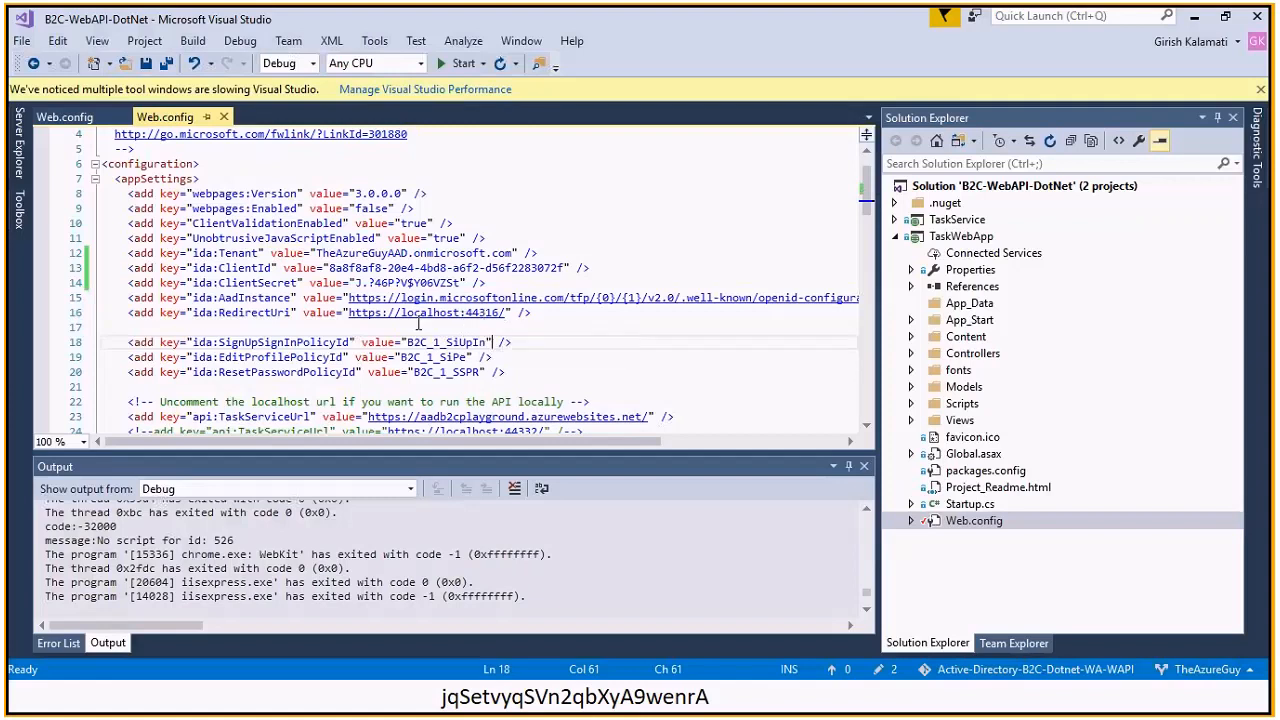
{"action": "key", "text": "Up"}
{"action": "key", "text": "Up"}
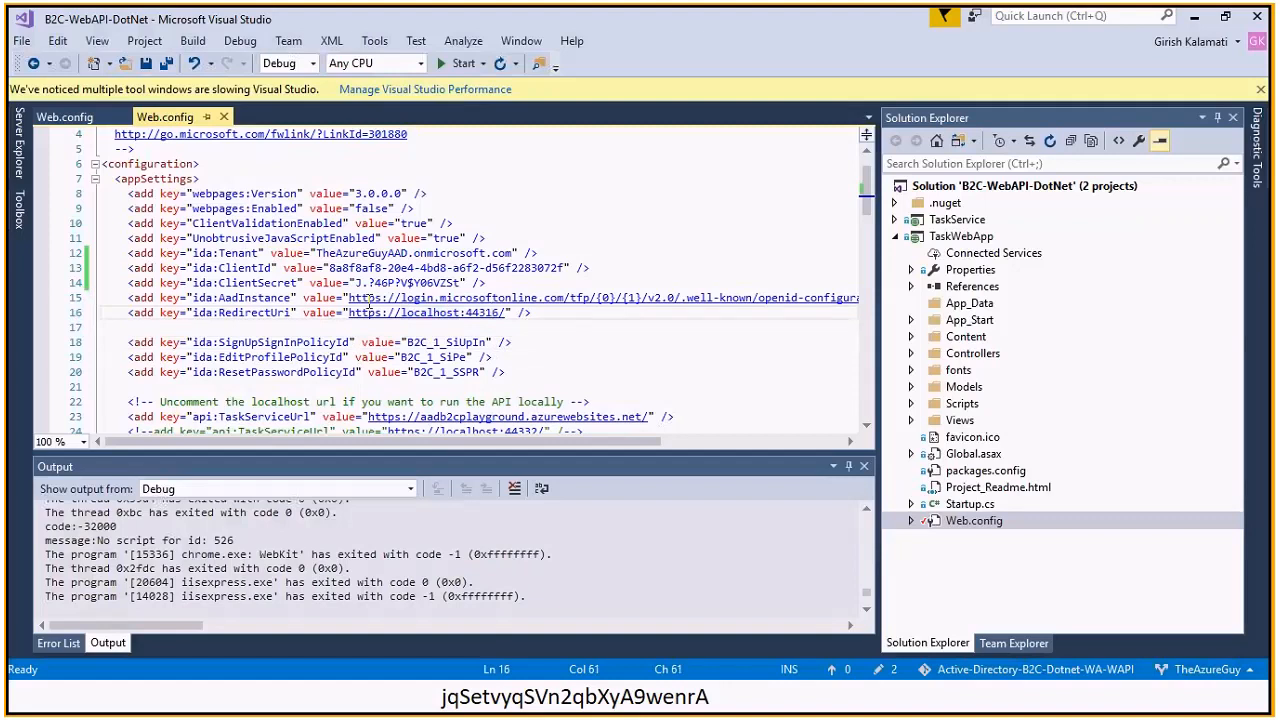
Examine the ida:AadInstance URL, highlighting its v2.0 and /openid parts
{"action": "left_click", "coordinate": [266, 297]}
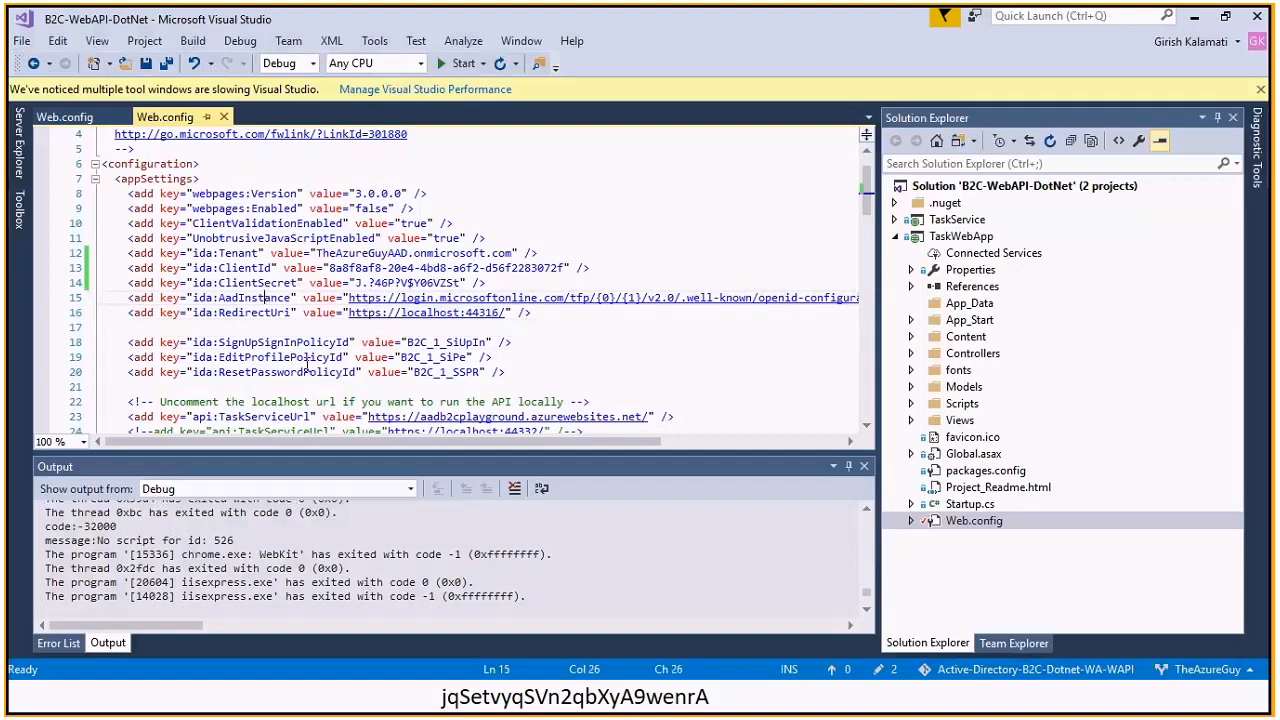
{"action": "left_click_drag", "start_coordinate": [376, 441], "coordinate": [333, 441]}
{"action": "left_click", "coordinate": [538, 297]}
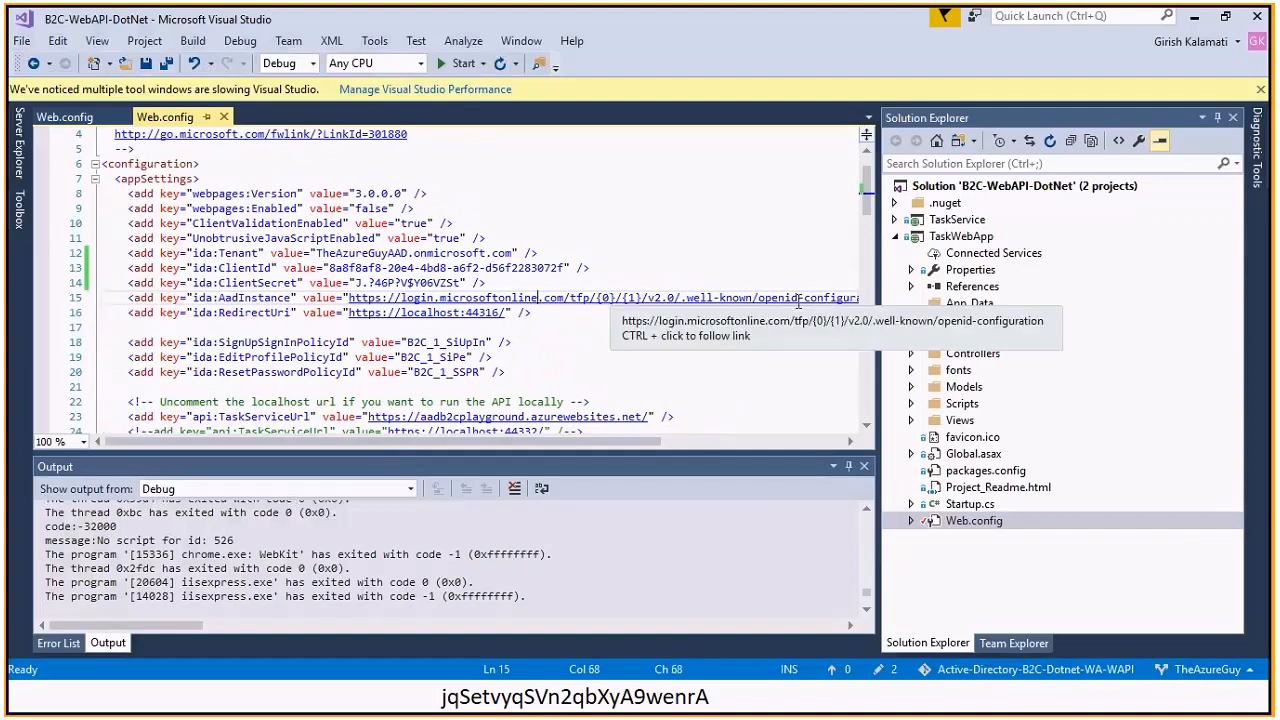
{"action": "left_click_drag", "start_coordinate": [800, 298], "coordinate": [751, 297]}
{"action": "left_click", "coordinate": [674, 297]}
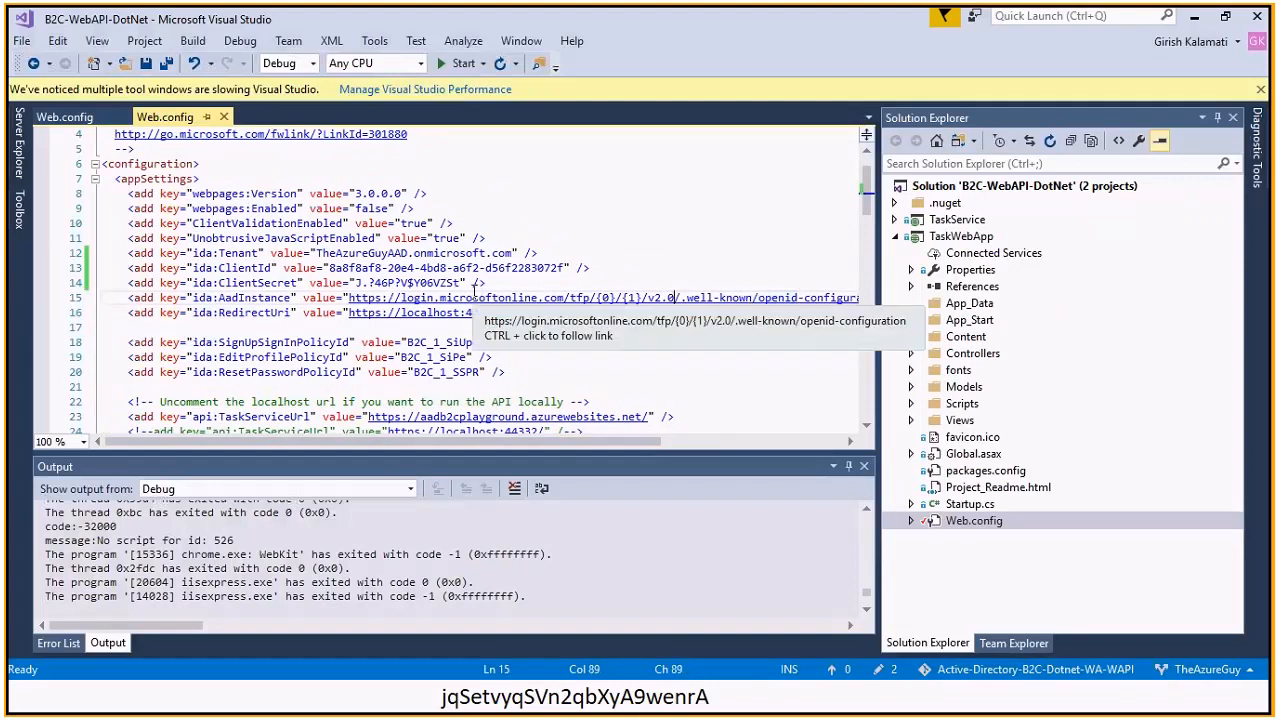
{"action": "left_click", "coordinate": [265, 298]}
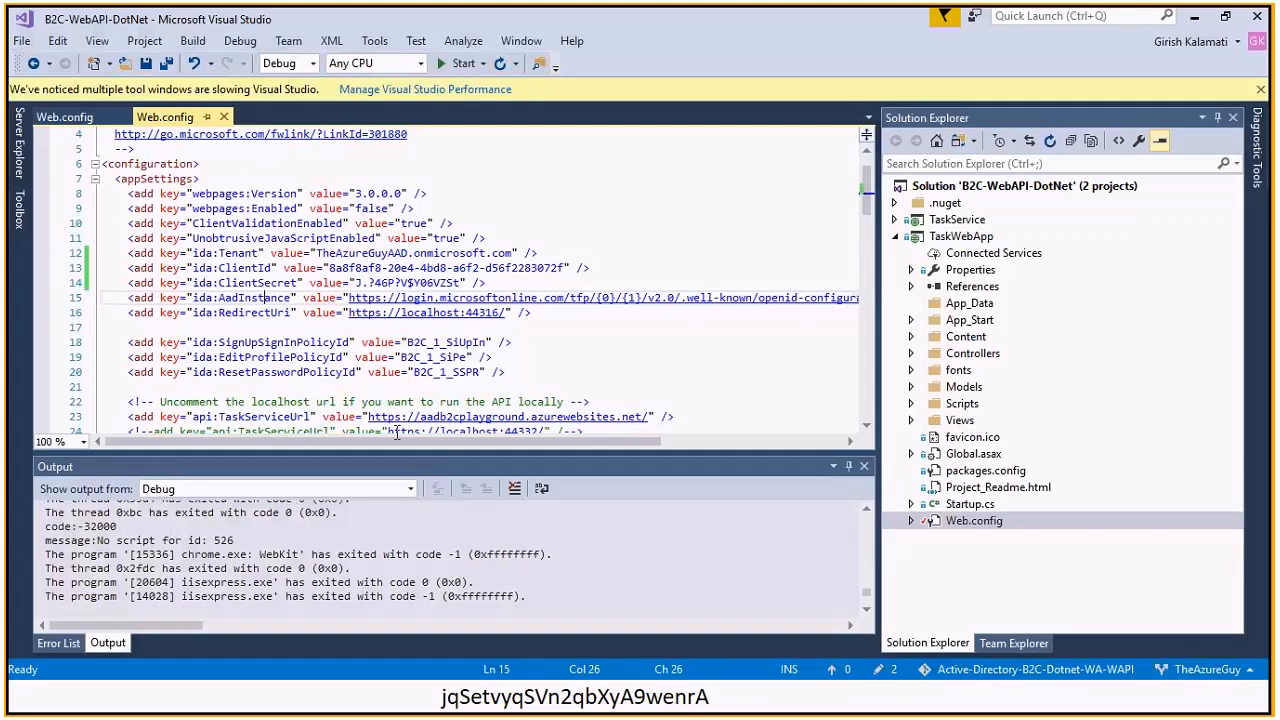
{"action": "left_click_drag", "start_coordinate": [396, 442], "coordinate": [543, 424]}
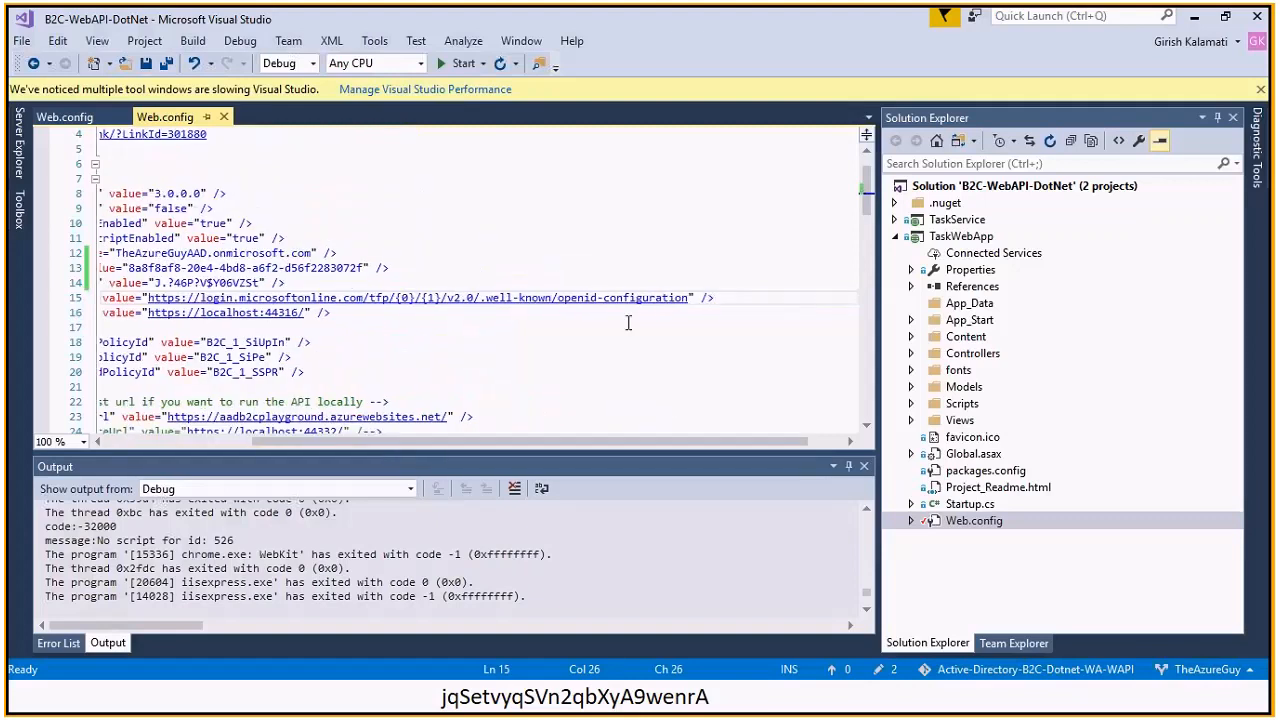
{"action": "left_click", "coordinate": [650, 298]}
{"action": "left_click", "coordinate": [604, 297]}
{"action": "left_click", "coordinate": [123, 313]}
{"action": "left_click", "coordinate": [632, 309]}
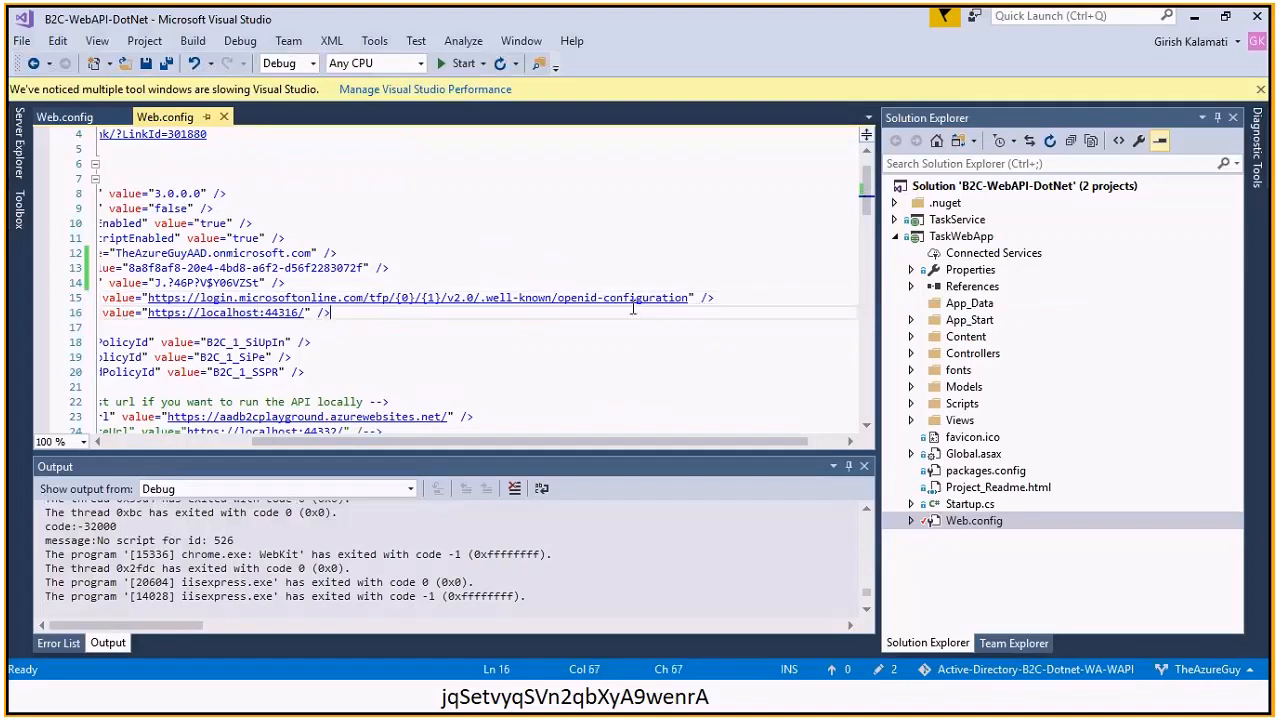
{"action": "left_click", "coordinate": [137, 299]}
{"action": "key", "text": "Home"}
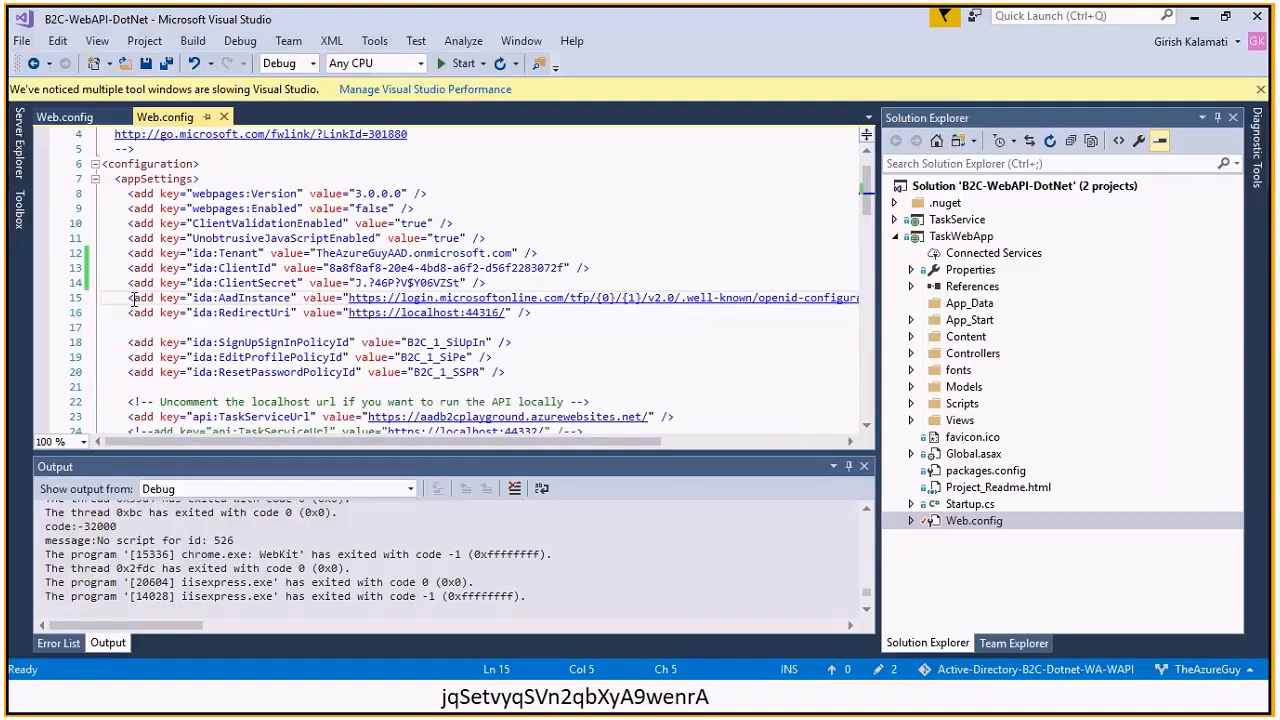
{"action": "key", "text": "End"}
{"action": "key", "text": "Left"}
{"action": "key", "text": "Left"}
{"action": "key", "text": "Left"}
{"action": "key", "text": "Left"}
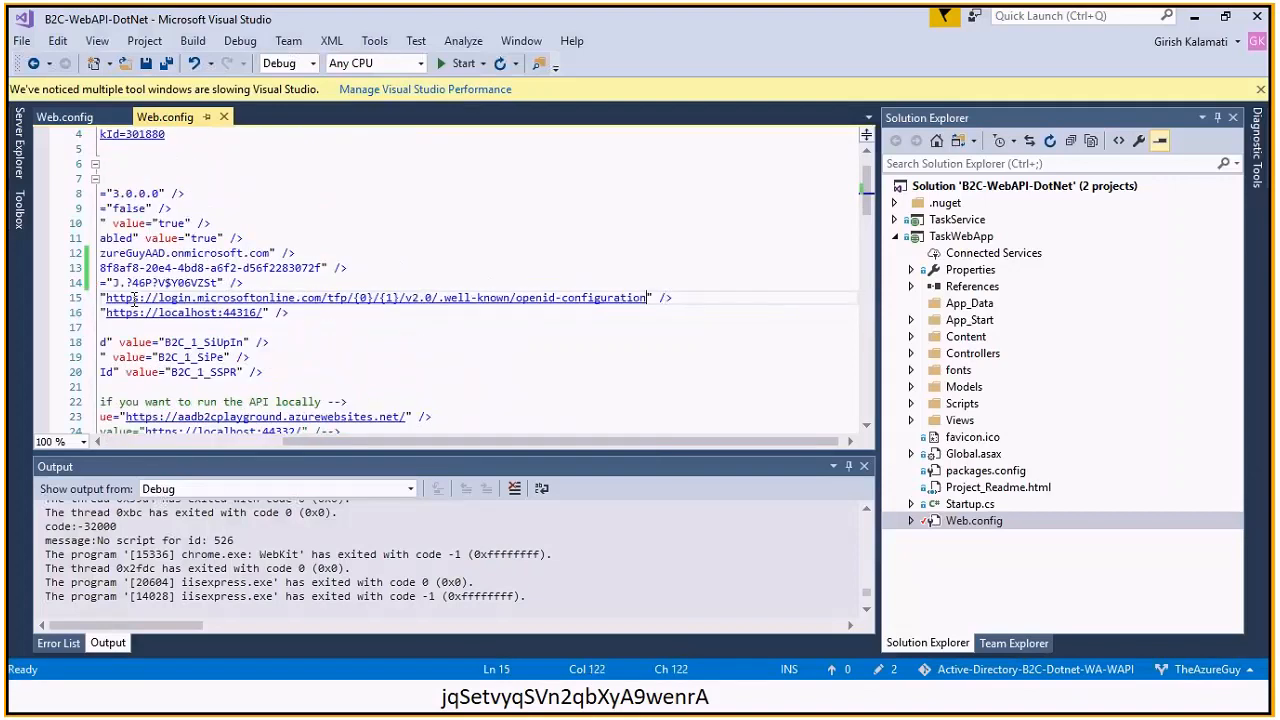
{"action": "key", "text": "Home"}
{"action": "key", "text": "Right"}
{"action": "key", "text": "Right"}
{"action": "key", "text": "Right"}
{"action": "key", "text": "Right"}
{"action": "key", "text": "Right"}
{"action": "key", "text": "Right"}
{"action": "key", "text": "Right"}
{"action": "key", "text": "Right"}
{"action": "key", "text": "Right"}
{"action": "key", "text": "Right"}
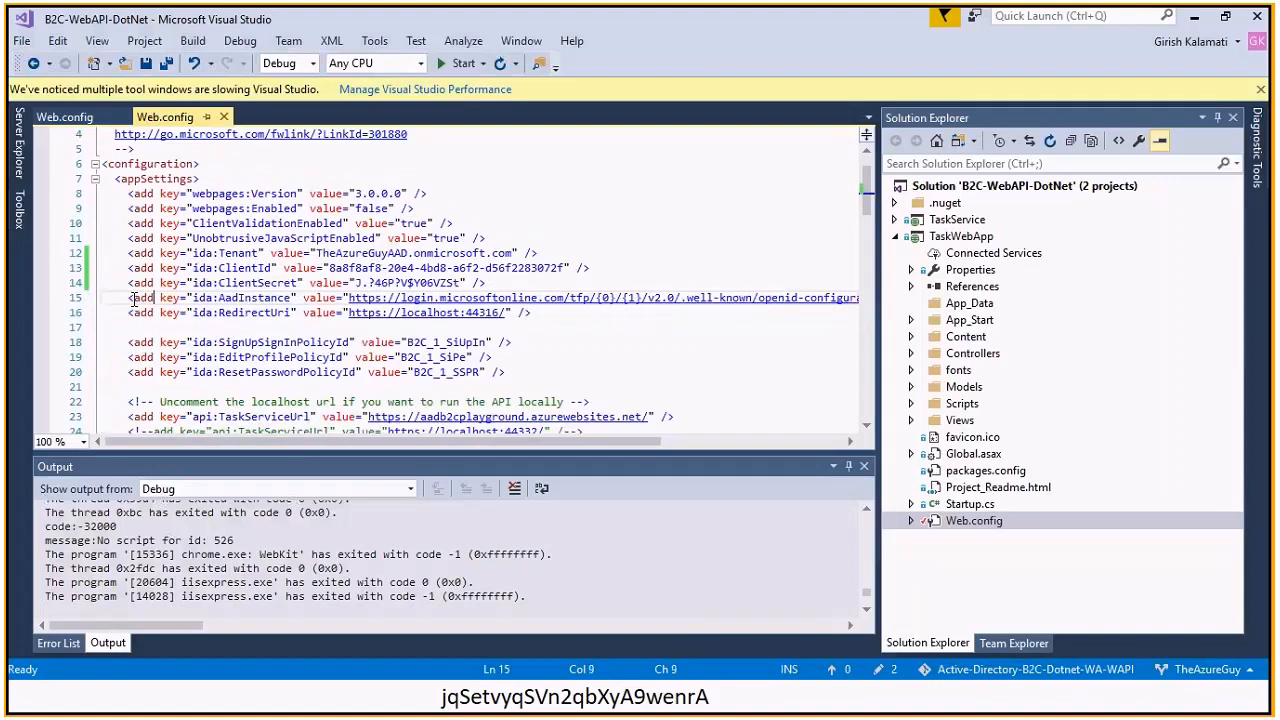
{"action": "key", "text": "Up"}
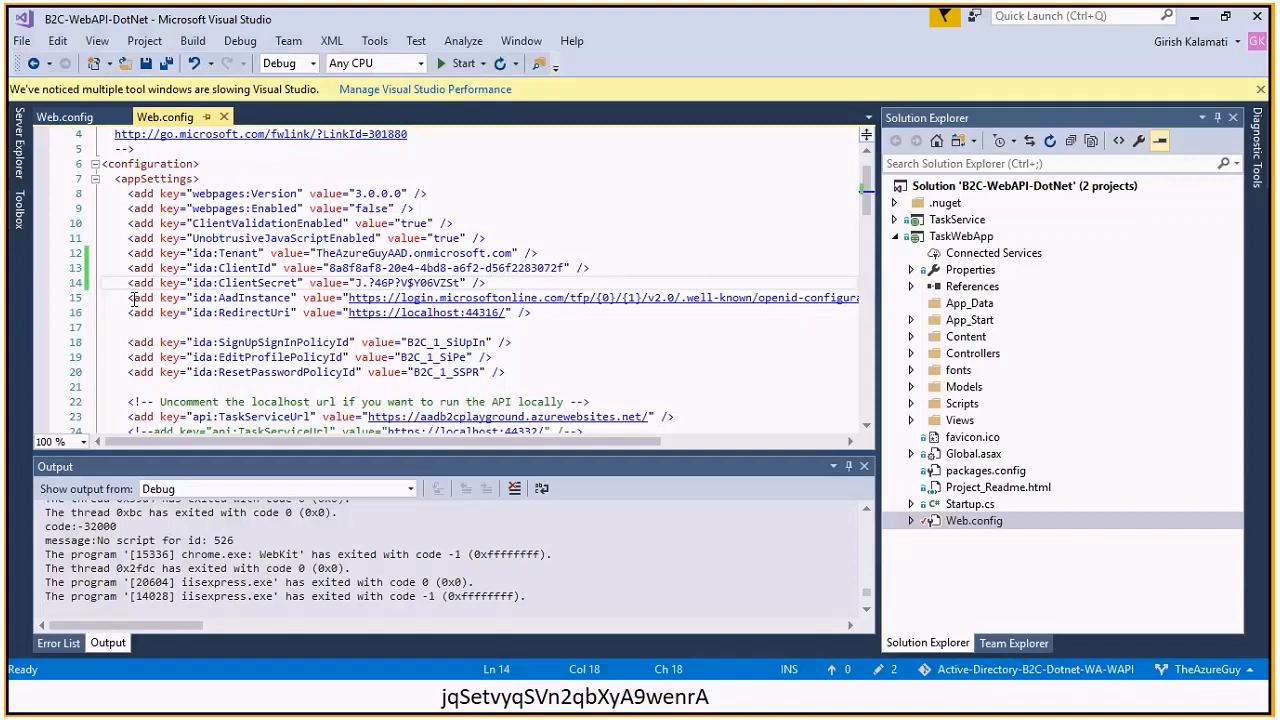
{"action": "left_click", "coordinate": [250, 298]}
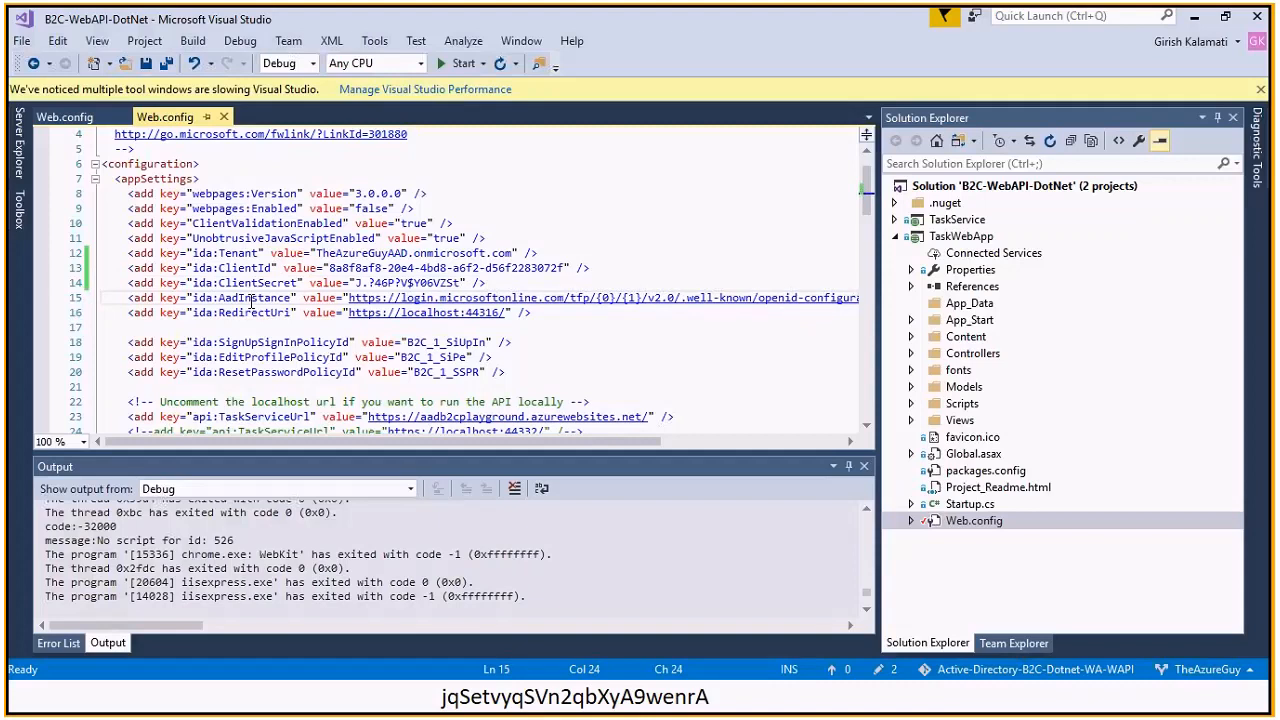
{"action": "key", "text": "End"}
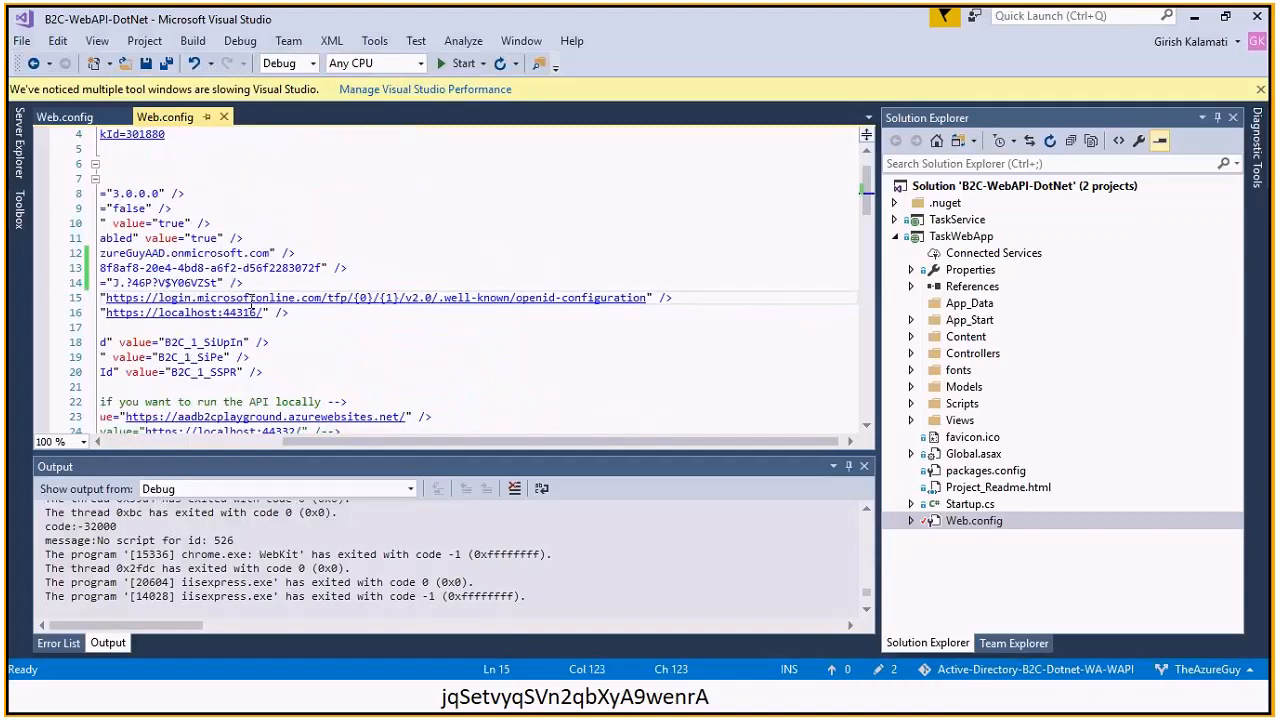
{"action": "key", "text": "Home"}
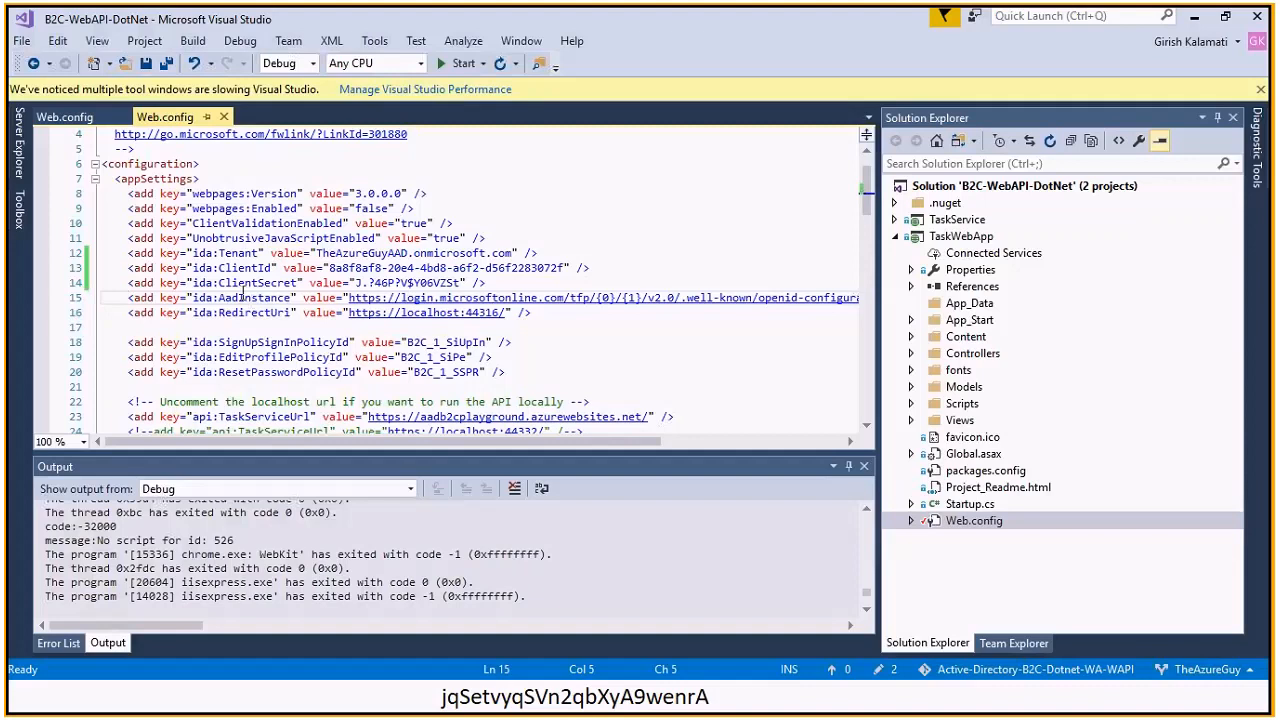
{"action": "left_click", "coordinate": [240, 287]}
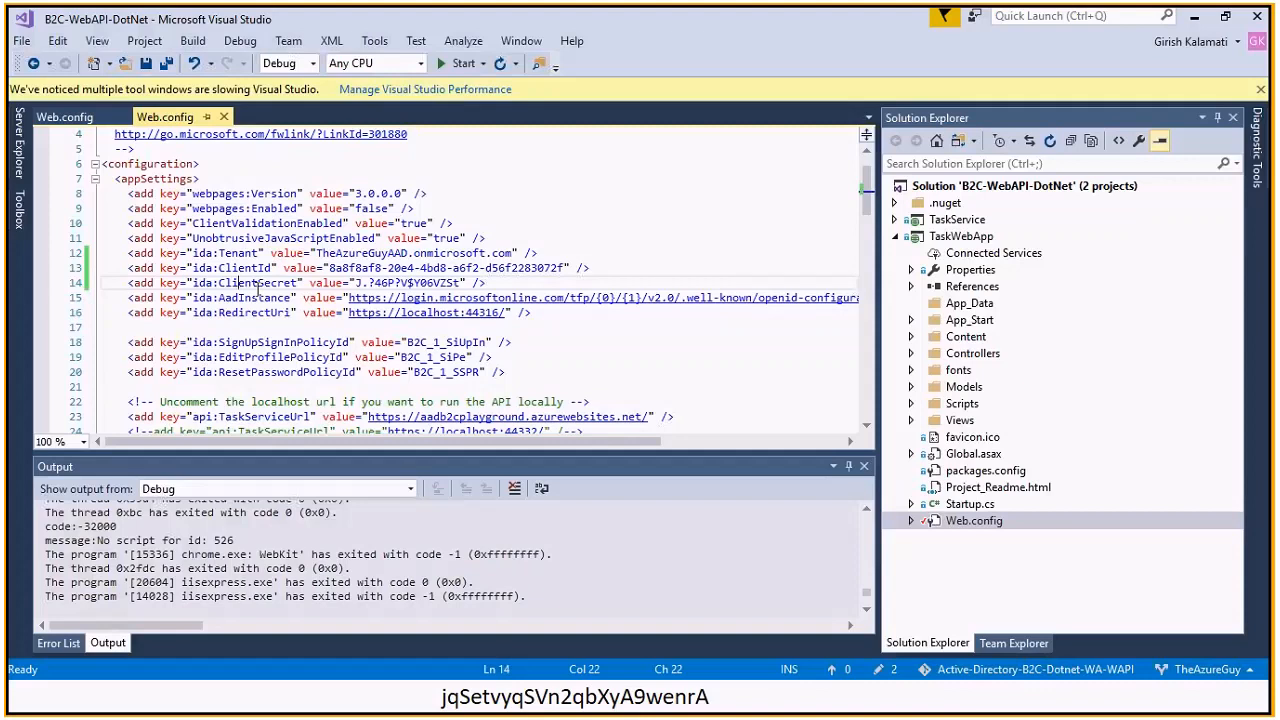
Switch to the Web.config tab and point out the AadInstance and Tenant keys on lines 15–16
{"action": "left_click", "coordinate": [78, 119]}
{"action": "left_click", "coordinate": [292, 357]}
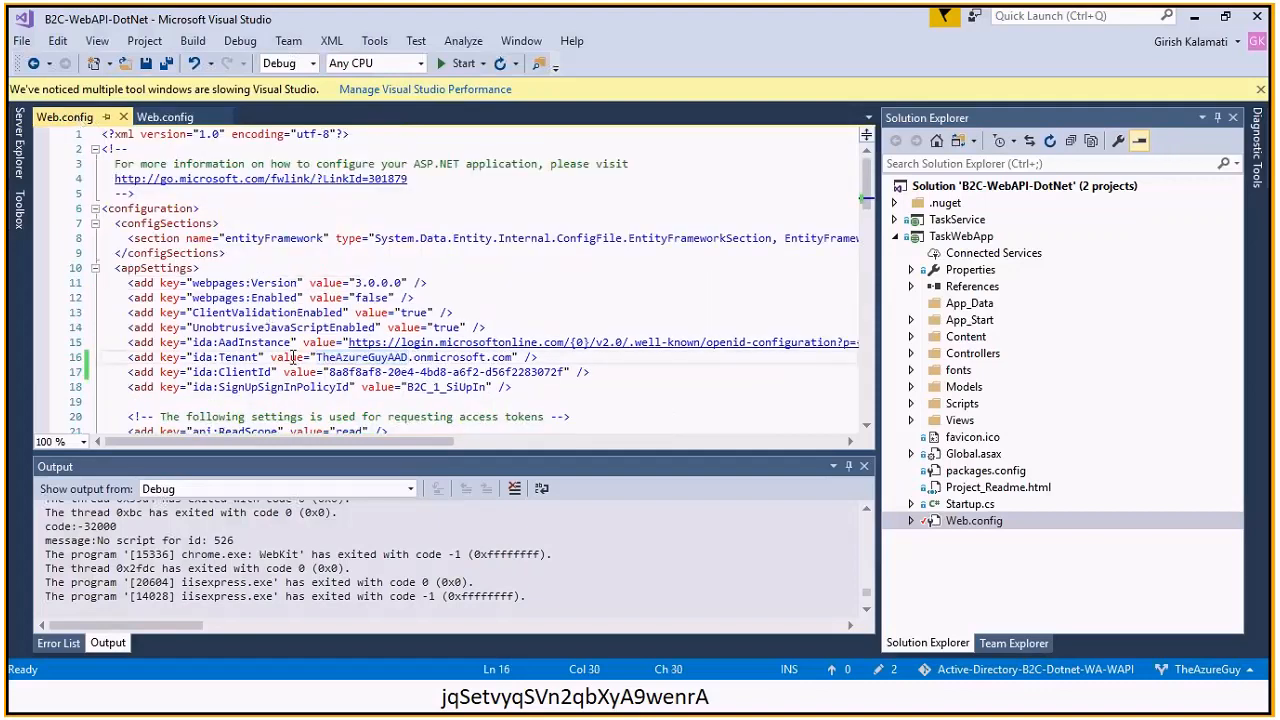
{"action": "left_click", "coordinate": [231, 362]}
{"action": "left_click", "coordinate": [907, 220]}
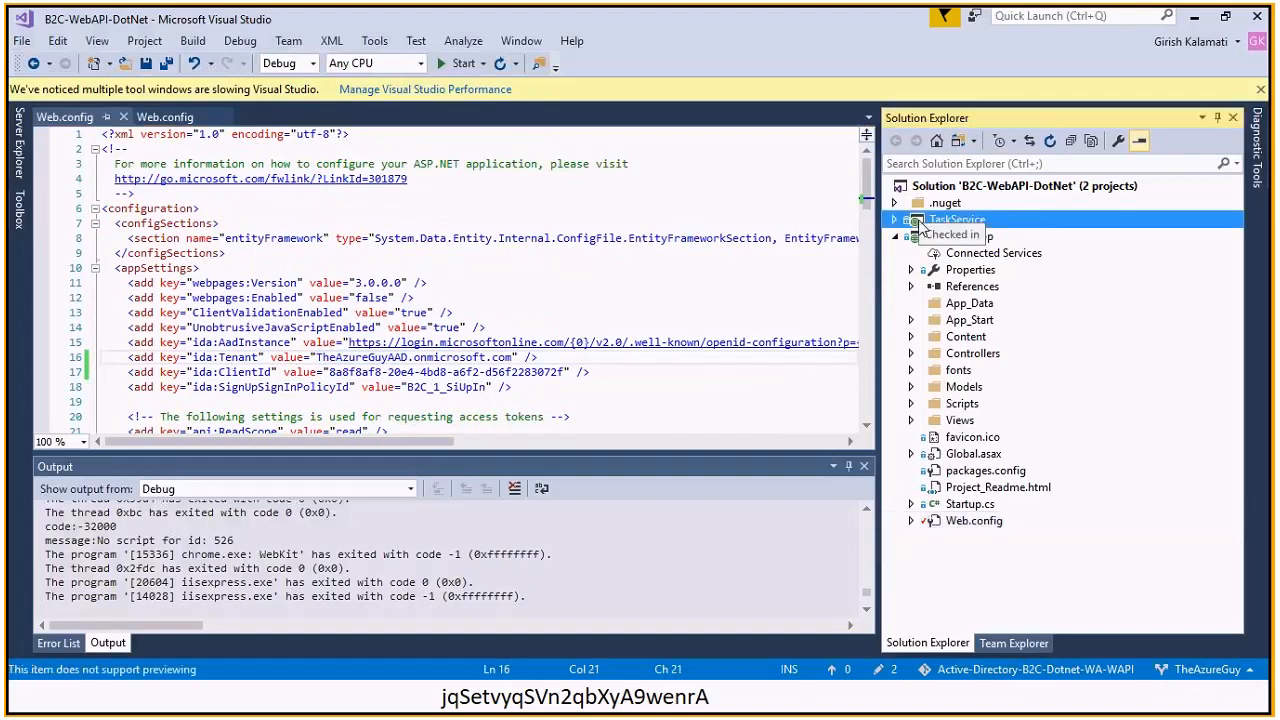
{"action": "left_click", "coordinate": [268, 350]}
{"action": "double_click", "coordinate": [262, 350]}
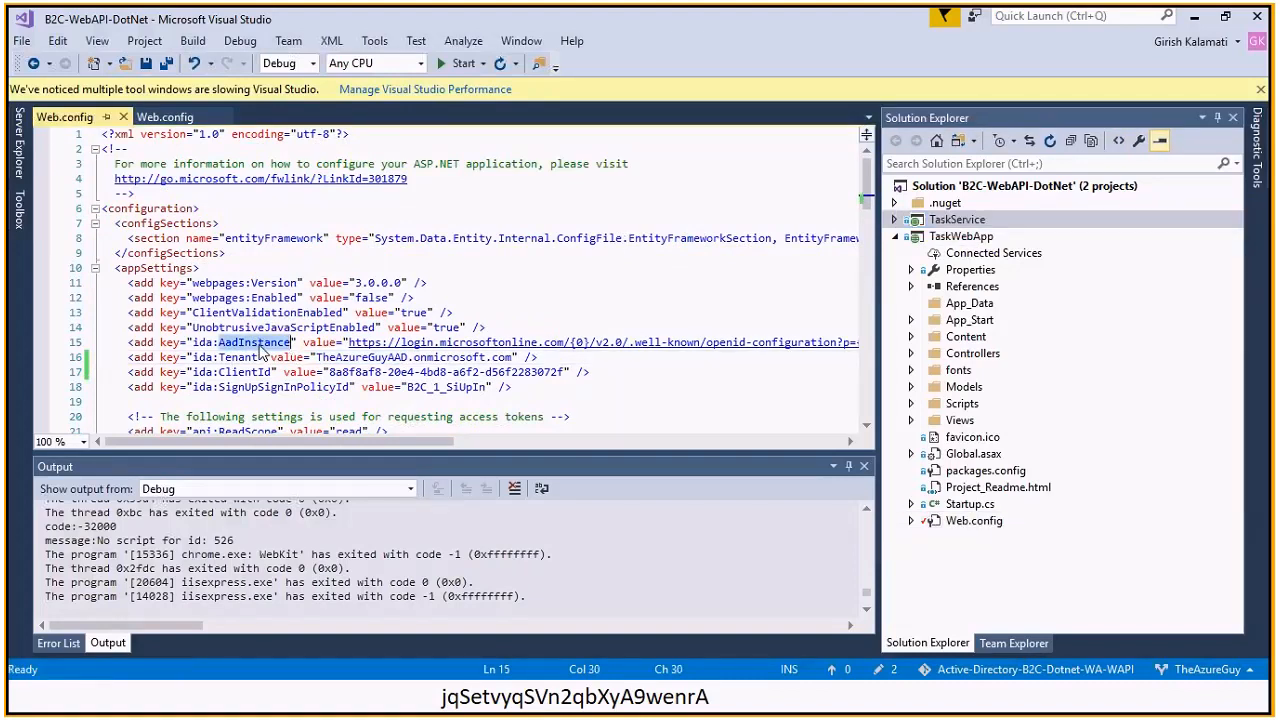
{"action": "double_click", "coordinate": [244, 360]}
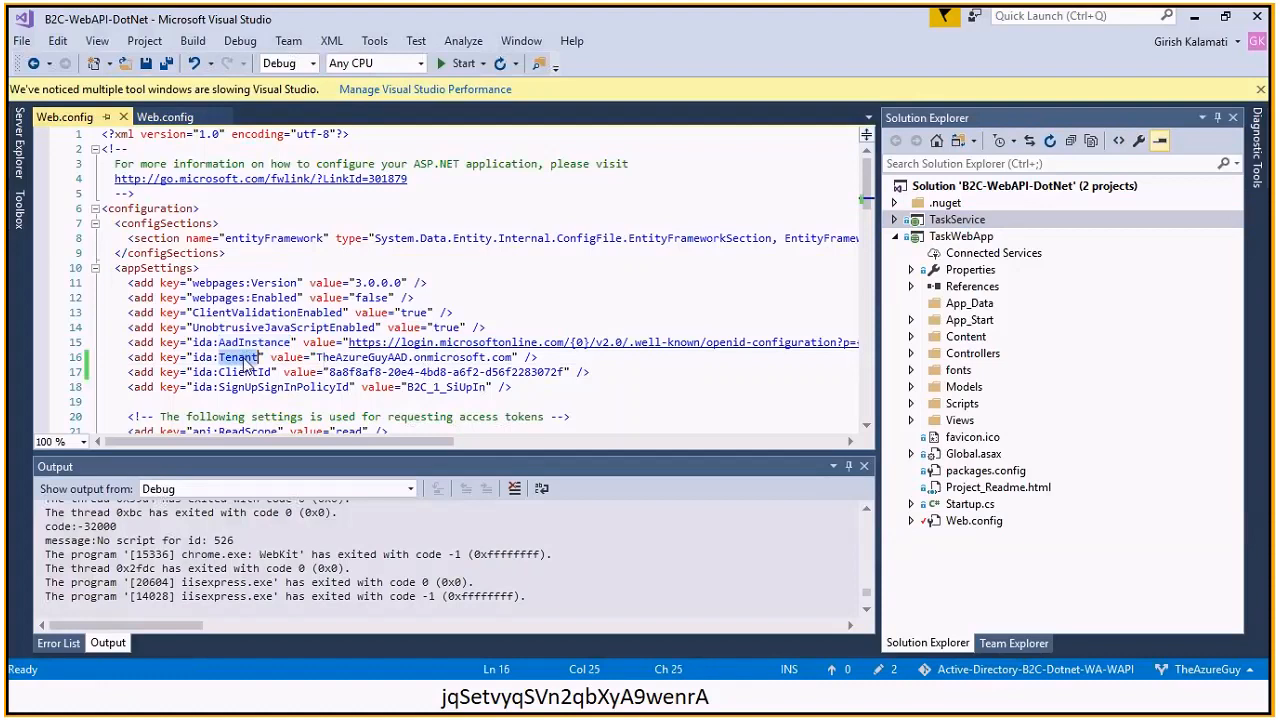
Highlight ClientId and the B2C_1_SiUpIn SignUpSignInPolicyId value, then expand Views > Home
{"action": "left_click", "coordinate": [251, 372]}
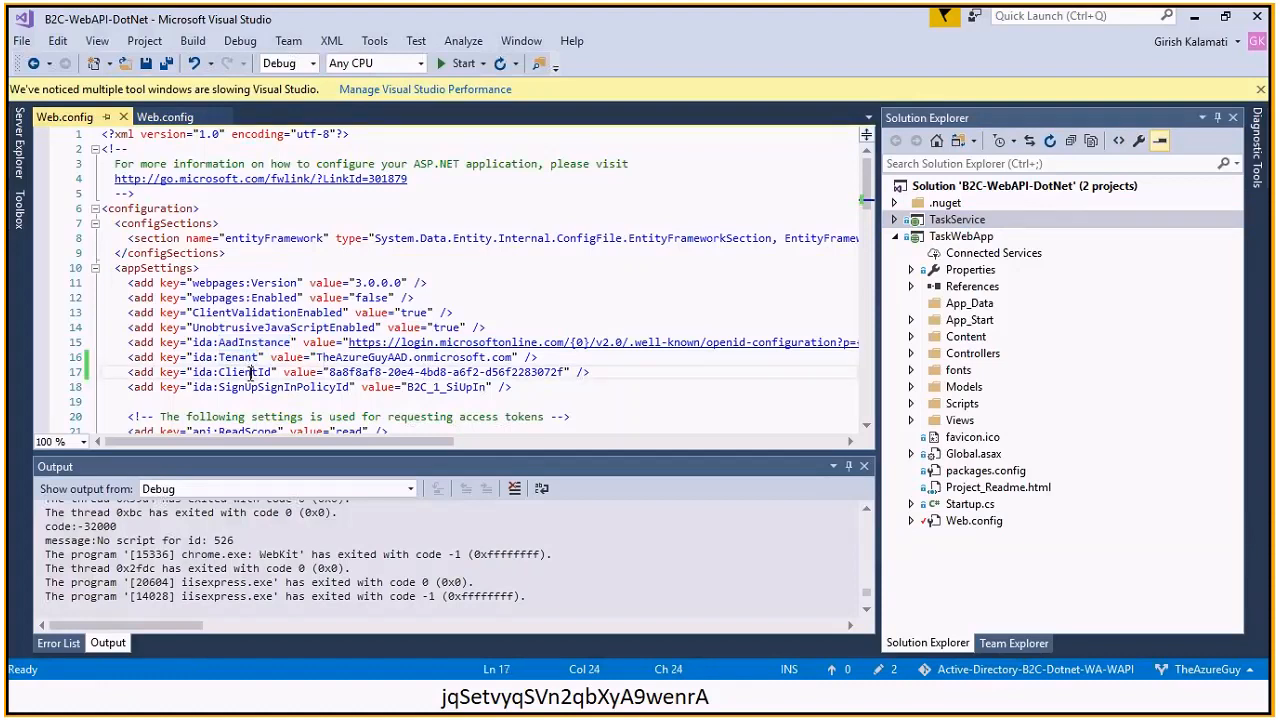
{"action": "double_click", "coordinate": [260, 387]}
{"action": "left_click", "coordinate": [421, 386]}
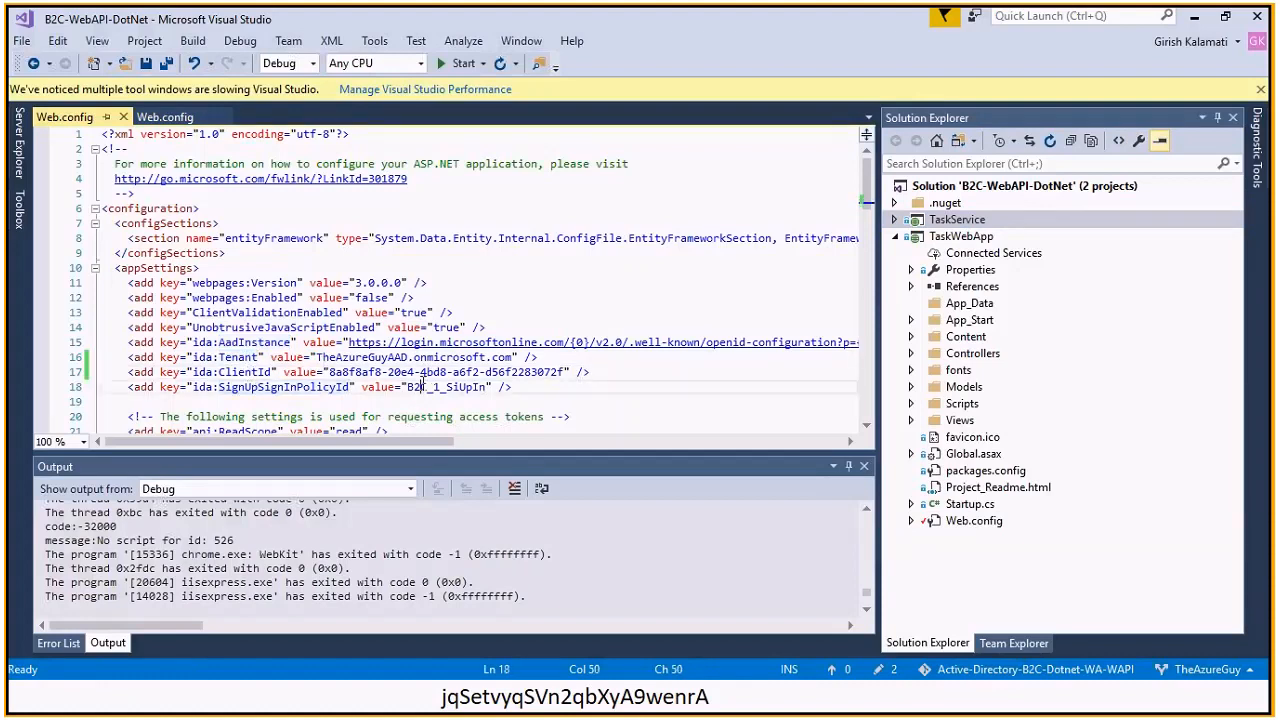
{"action": "double_click", "coordinate": [421, 386]}
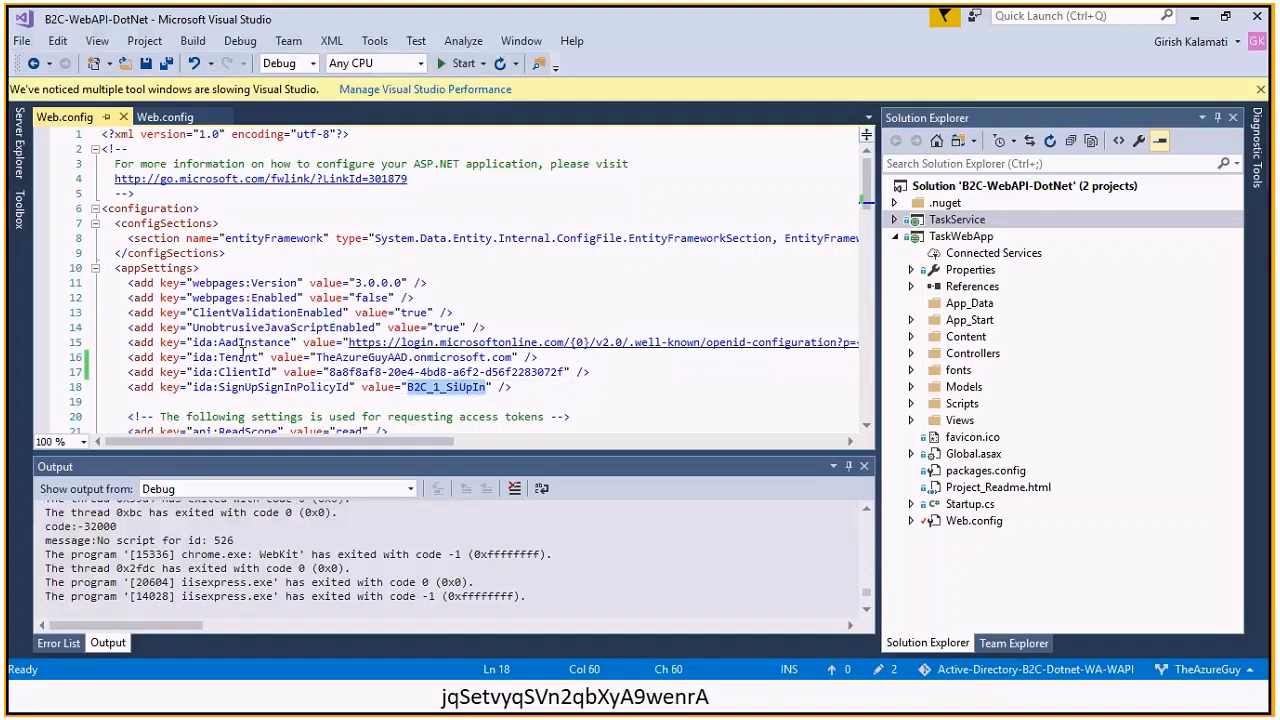
{"action": "left_click", "coordinate": [302, 388]}
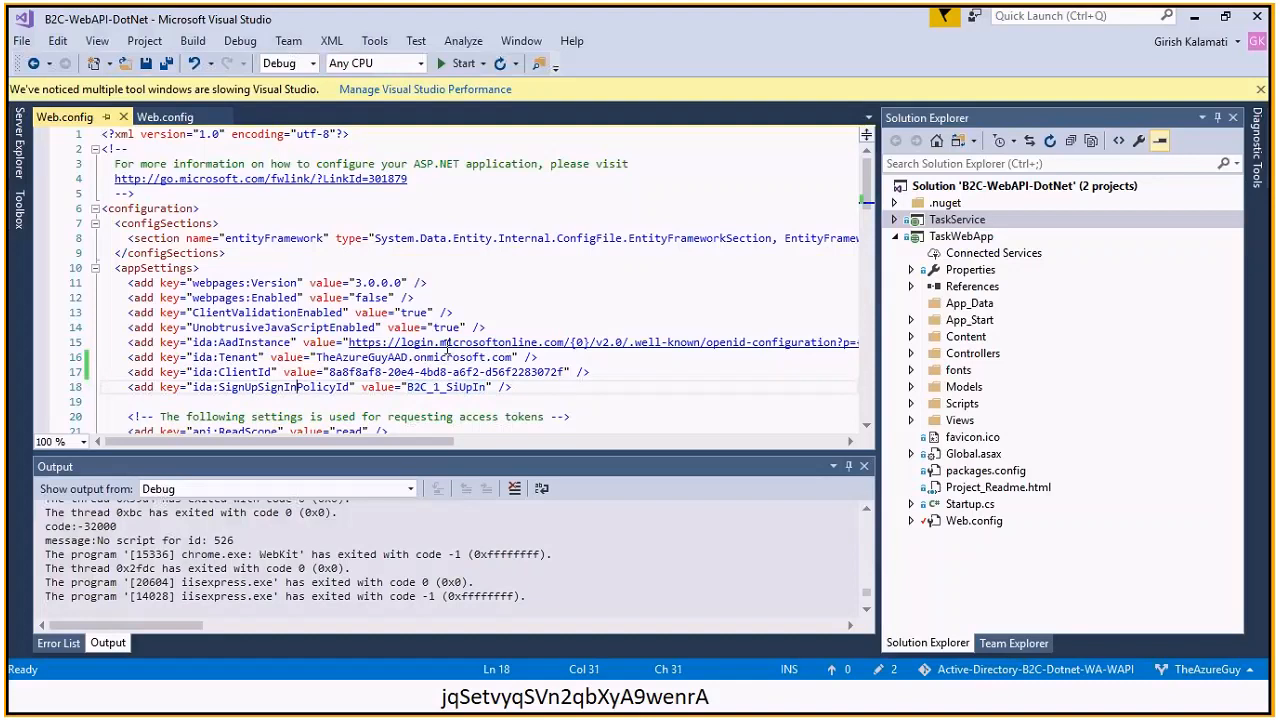
{"action": "double_click", "coordinate": [445, 387]}
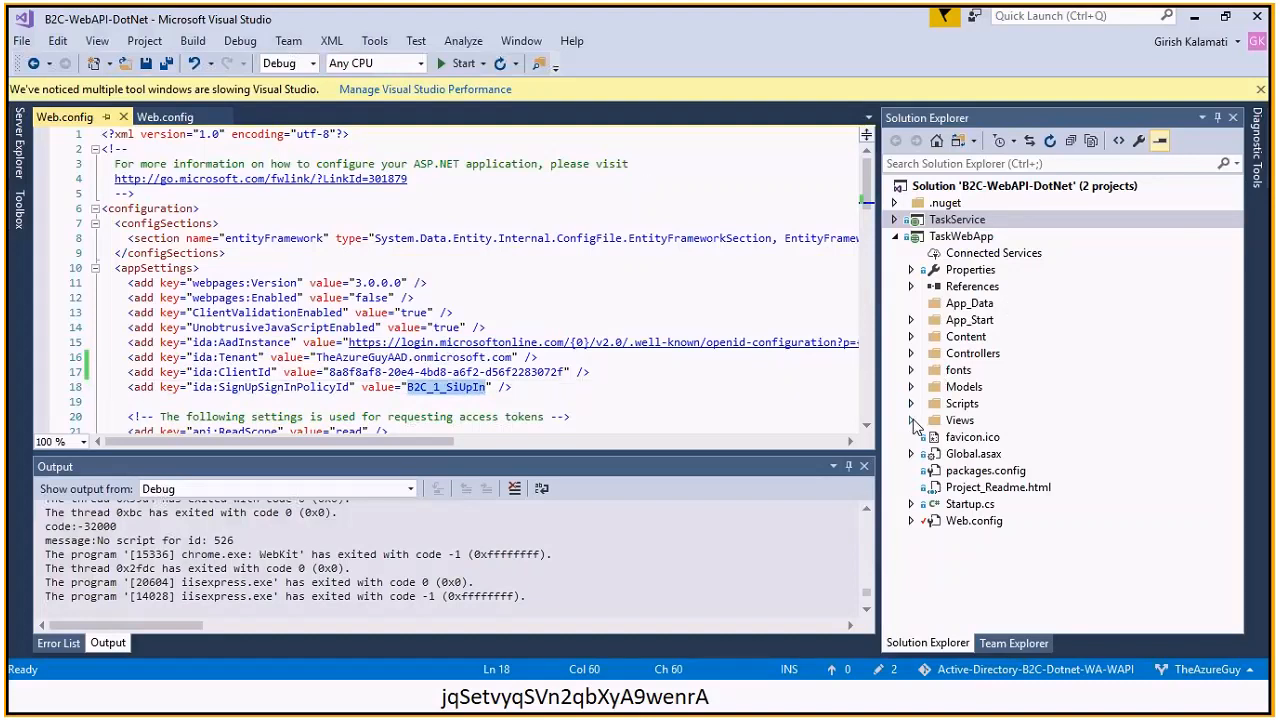
{"action": "left_click", "coordinate": [910, 420]}
{"action": "left_click", "coordinate": [930, 455]}
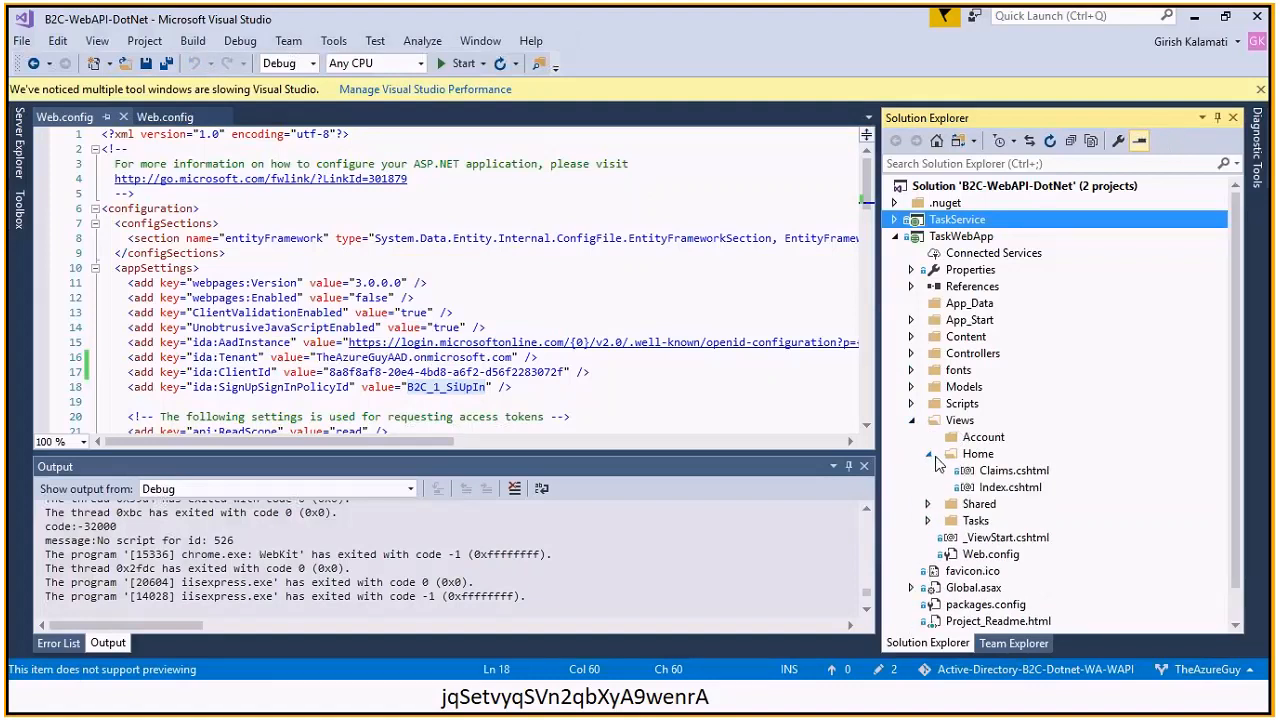
Open and read the Home Index.cshtml and _ViewStart.cshtml views
{"action": "double_click", "coordinate": [1001, 490]}
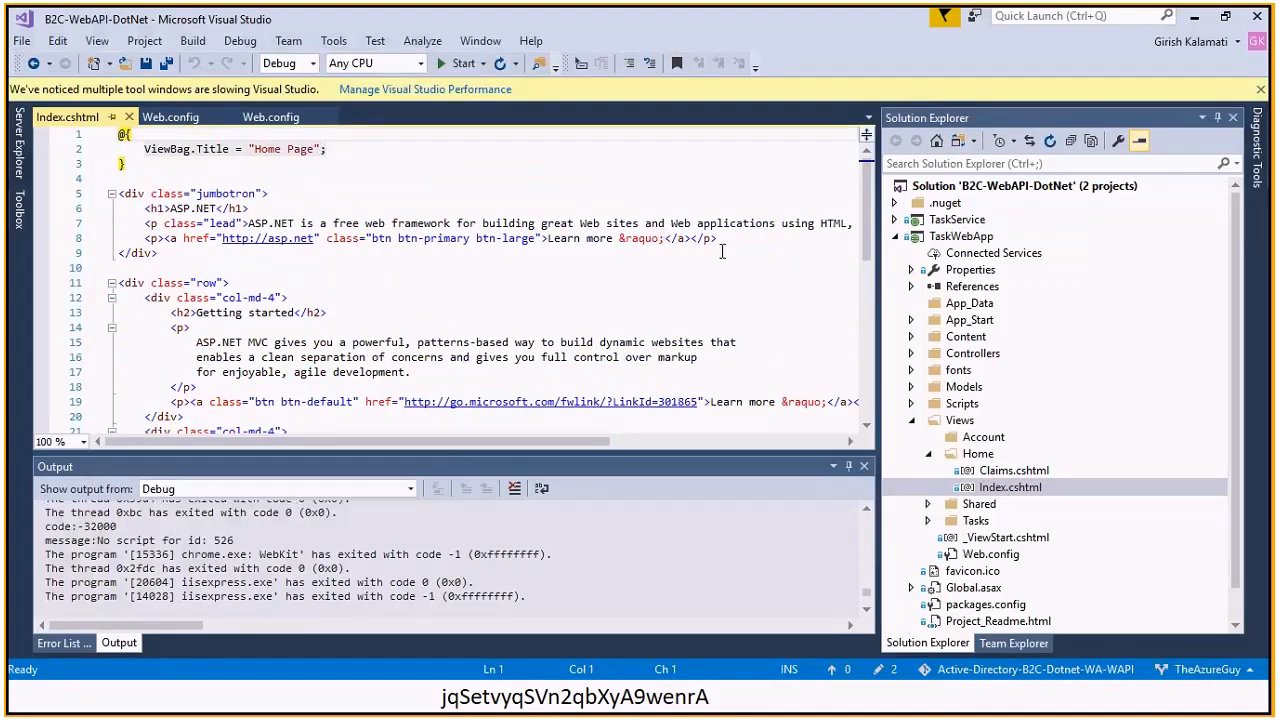
{"action": "scroll", "coordinate": [860, 350], "scroll_direction": "down", "scroll_amount": 7}
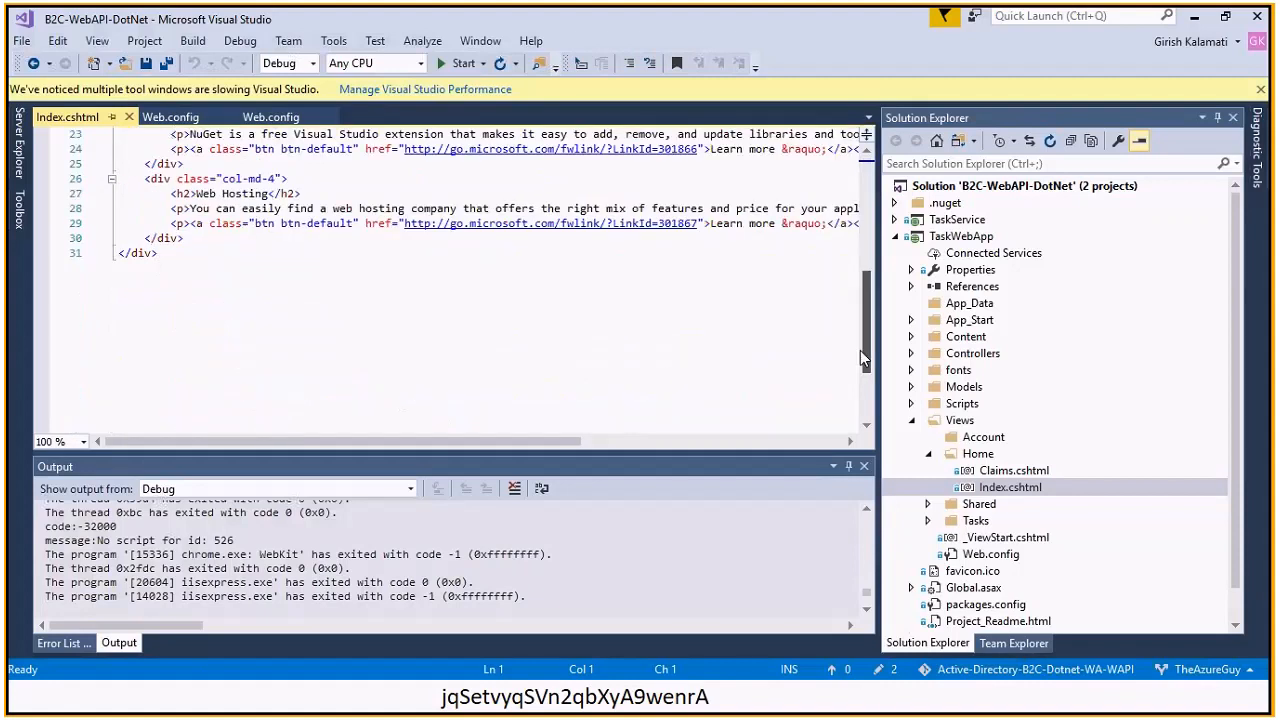
{"action": "scroll", "coordinate": [860, 350], "scroll_direction": "up", "scroll_amount": 3}
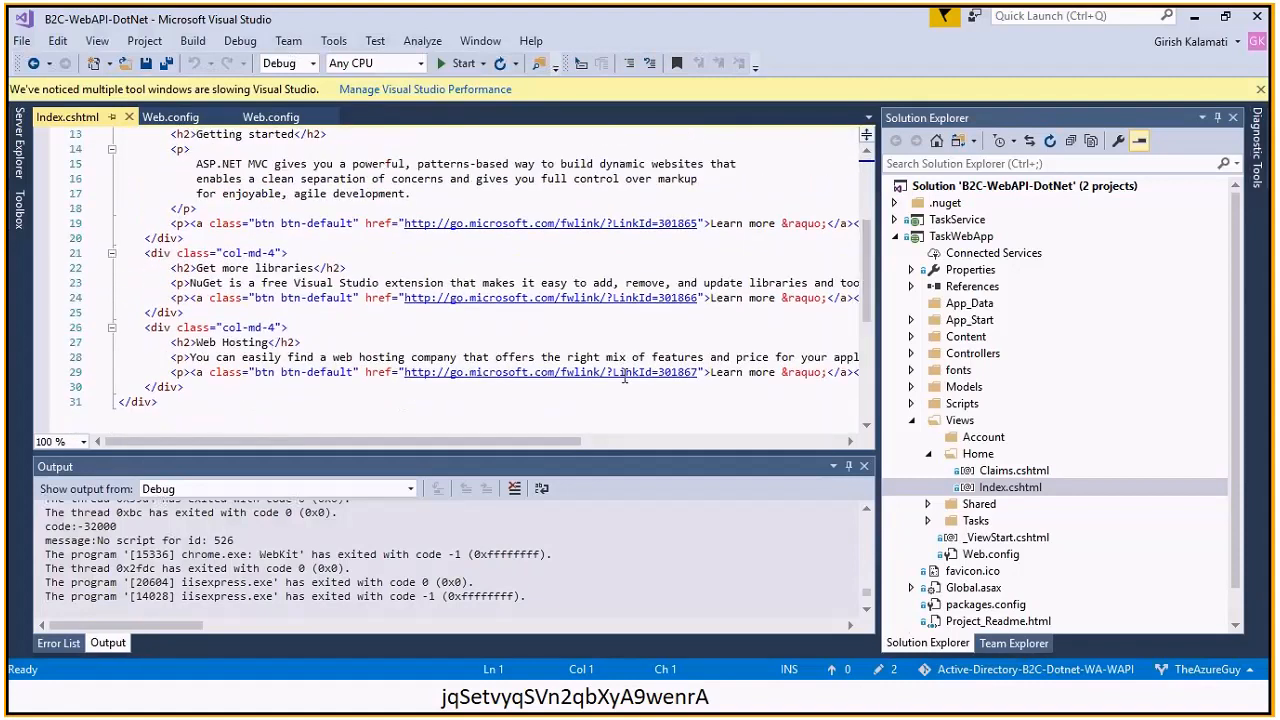
{"action": "left_click_drag", "start_coordinate": [447, 442], "coordinate": [444, 443]}
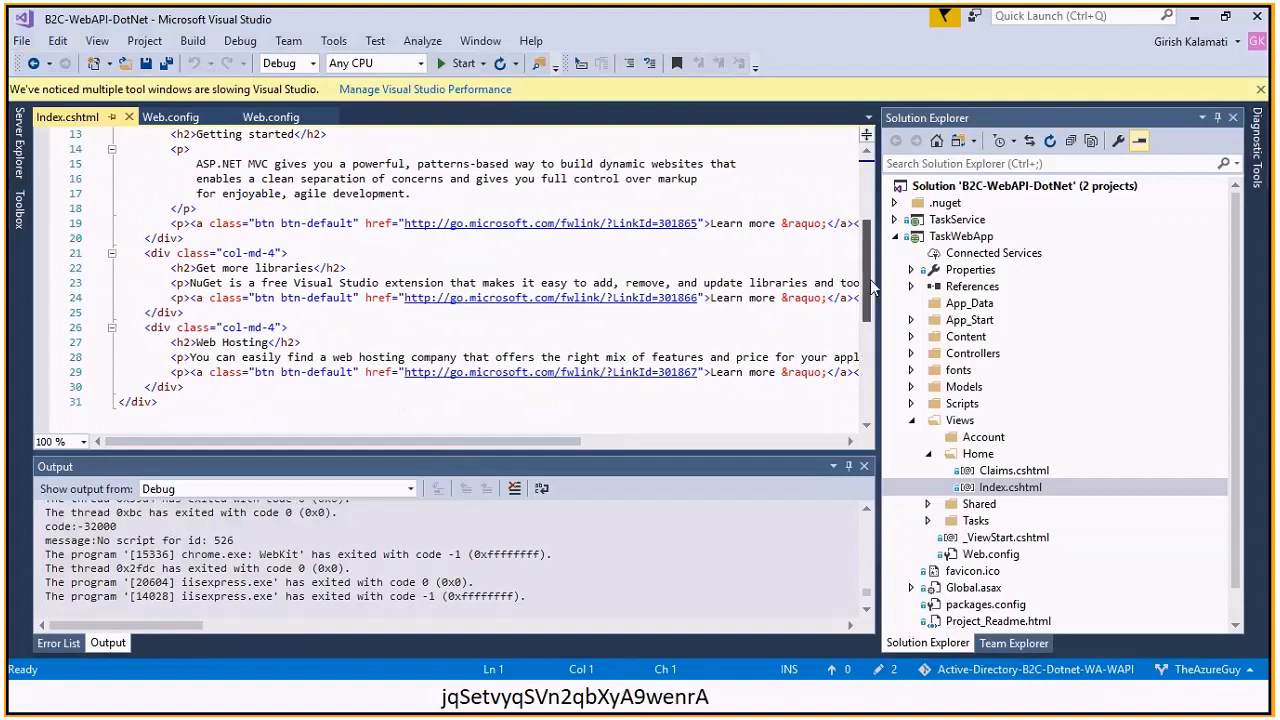
{"action": "scroll", "coordinate": [870, 245], "scroll_direction": "up", "scroll_amount": 3}
{"action": "scroll", "coordinate": [868, 225], "scroll_direction": "up", "scroll_amount": 1}
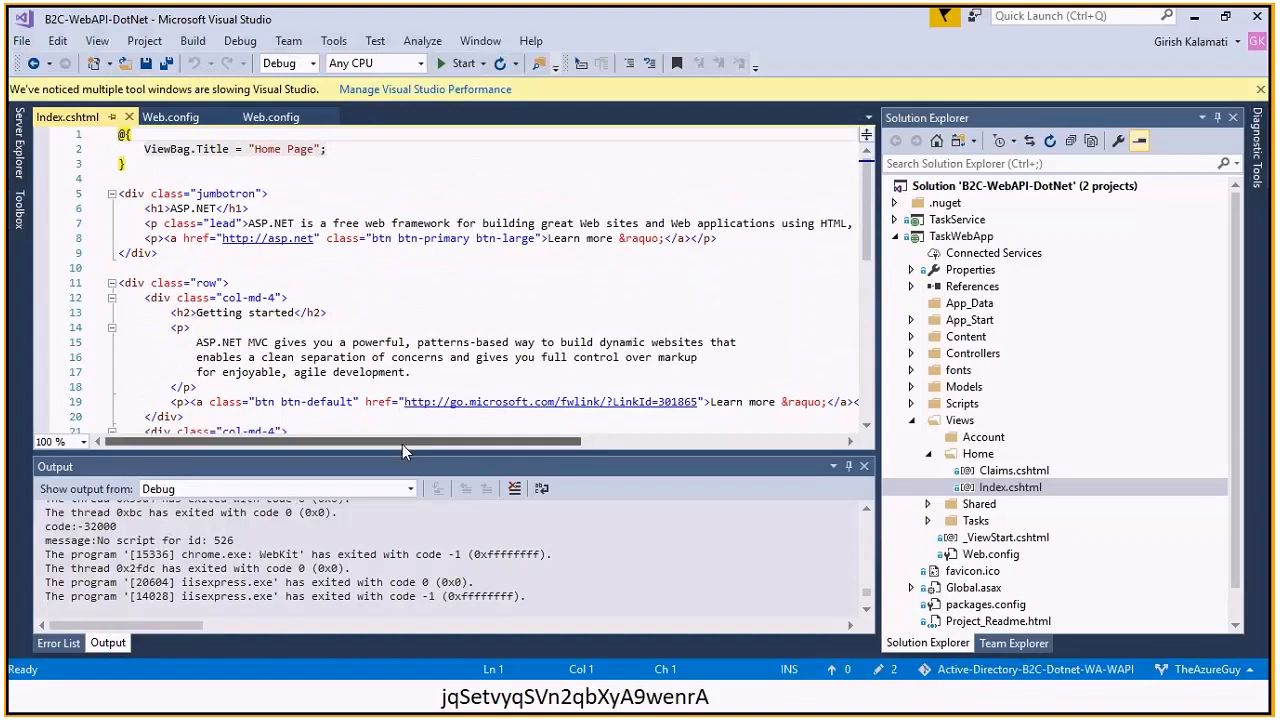
{"action": "left_click_drag", "start_coordinate": [403, 442], "coordinate": [330, 441]}
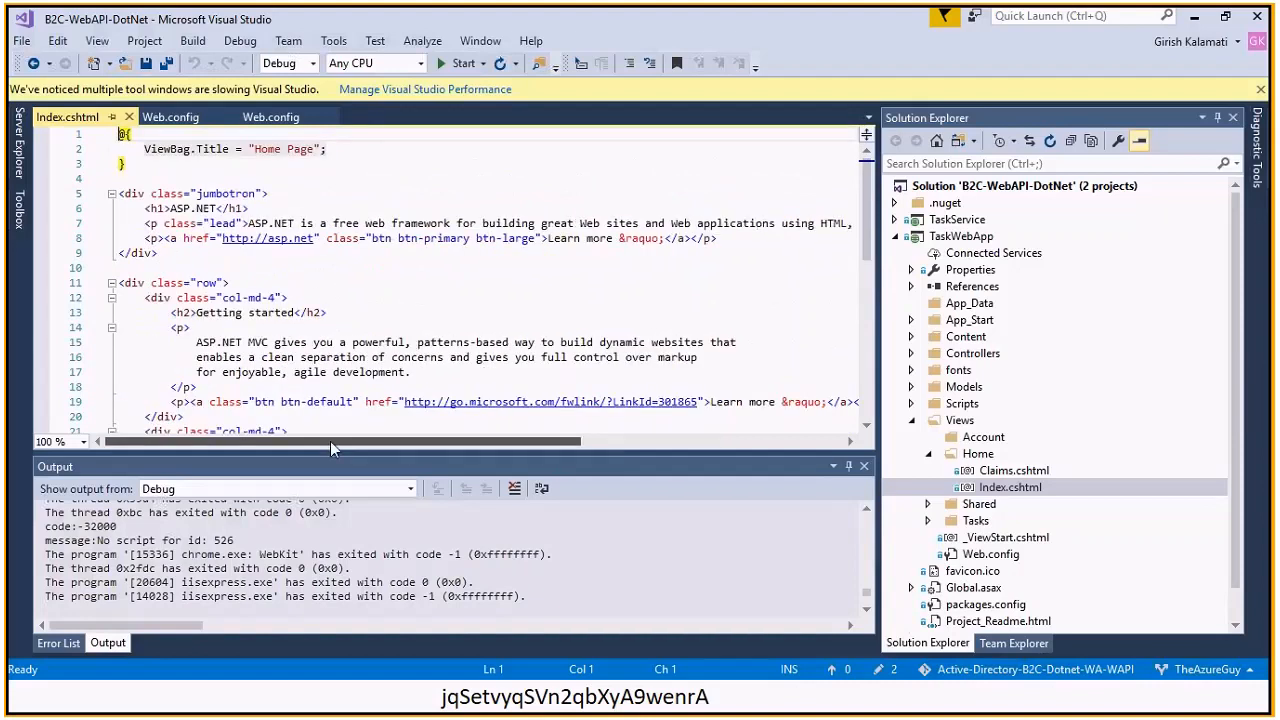
{"action": "left_click_drag", "start_coordinate": [870, 188], "coordinate": [873, 300]}
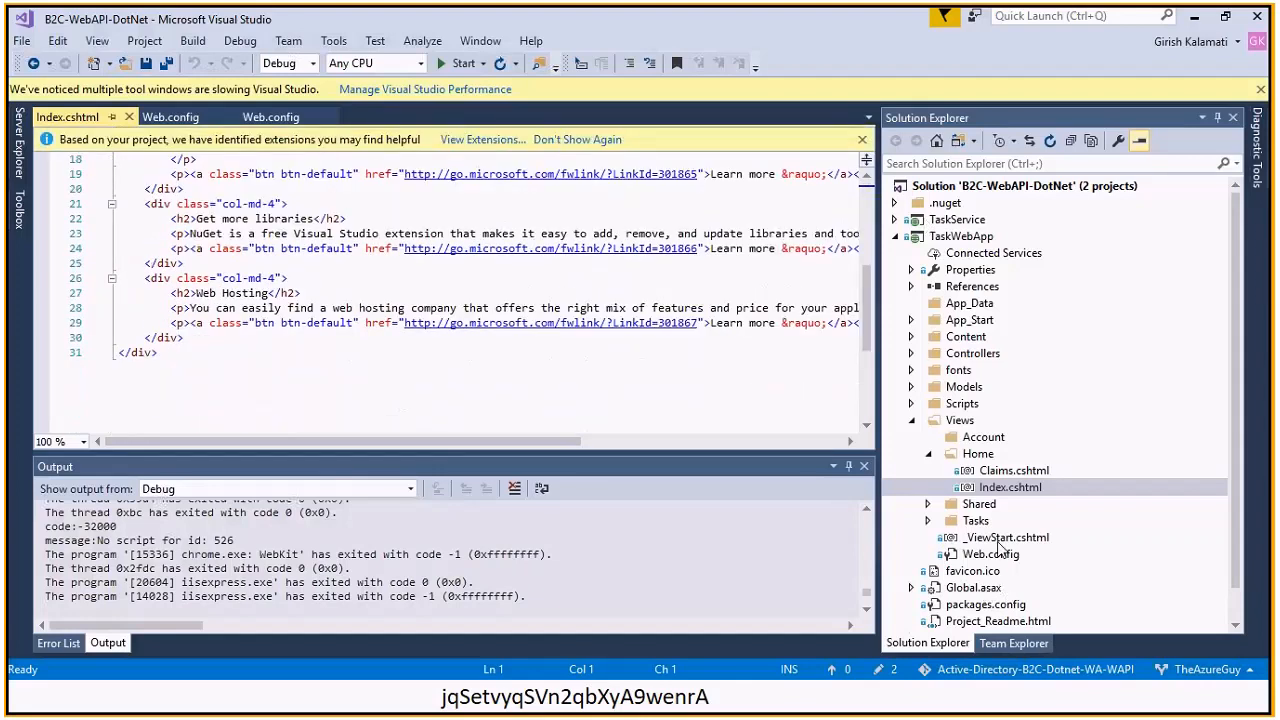
{"action": "double_click", "coordinate": [998, 540]}
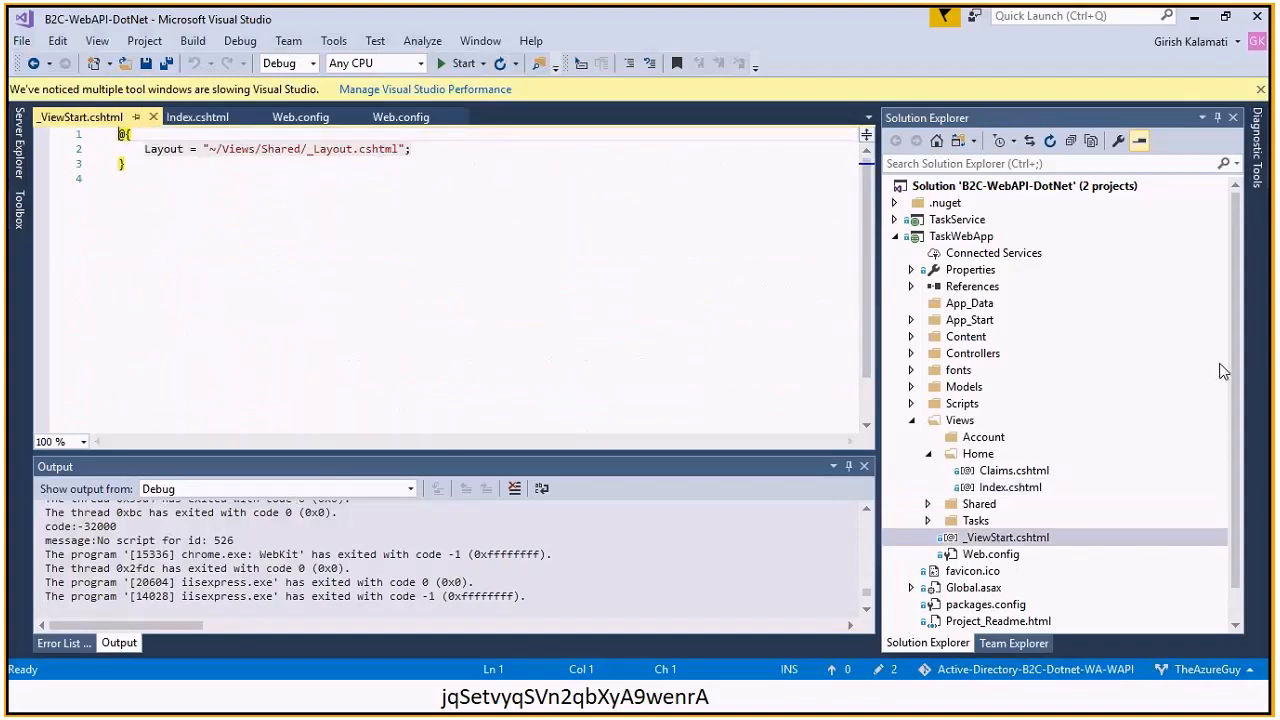
{"action": "scroll", "coordinate": [1232, 366], "scroll_direction": "down", "scroll_amount": 1}
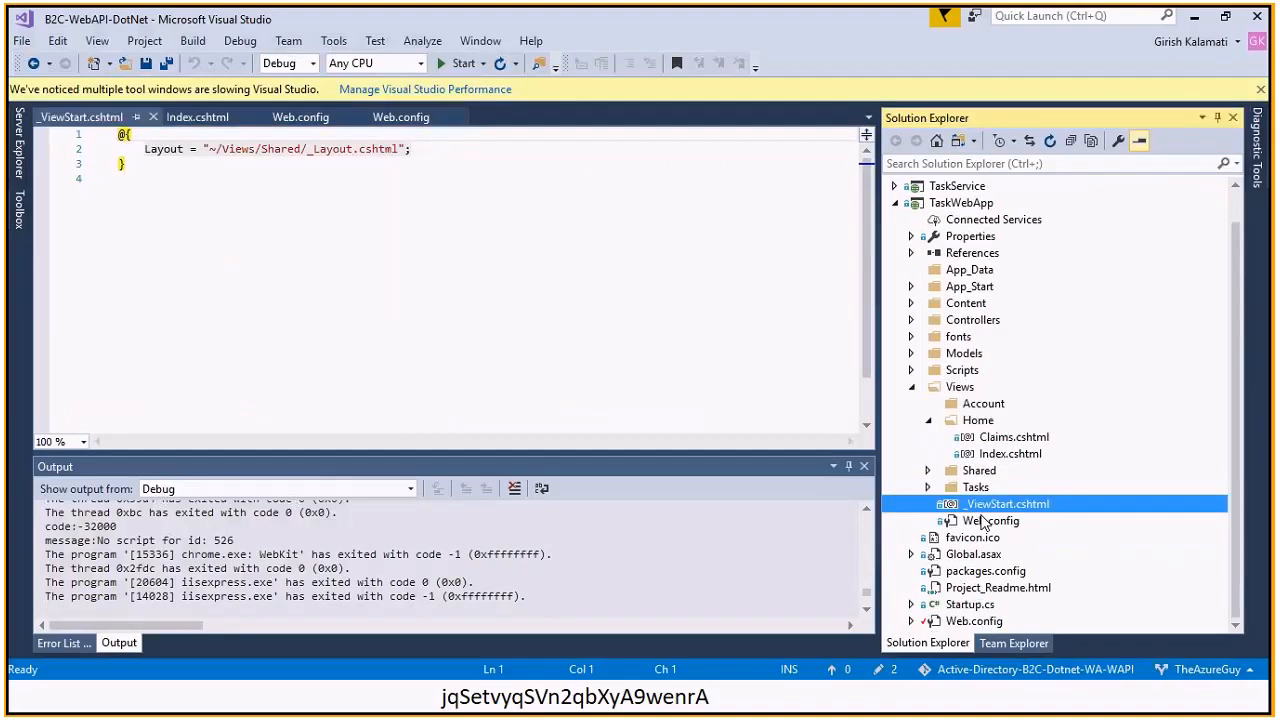
Open Shared/_Layout.cshtml to its Claims navbar link, then expand Controllers > AccountController.cs
{"action": "left_click", "coordinate": [929, 472]}
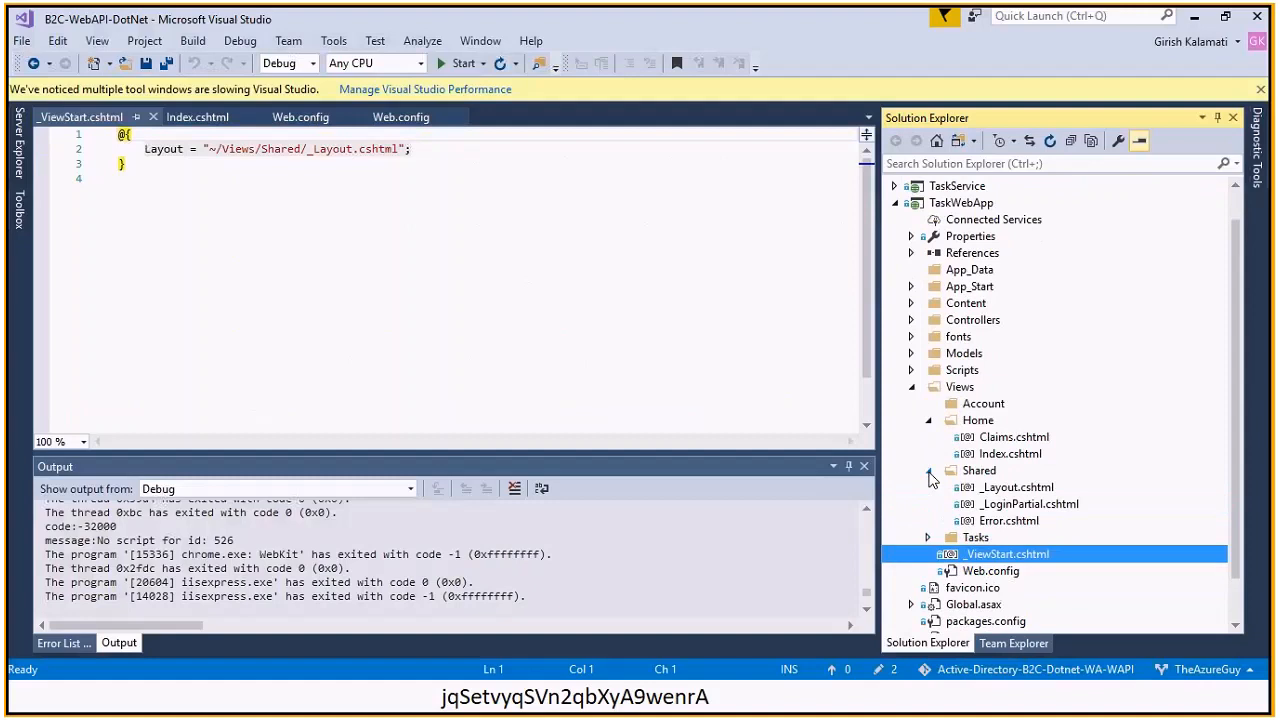
{"action": "left_click", "coordinate": [1009, 491]}
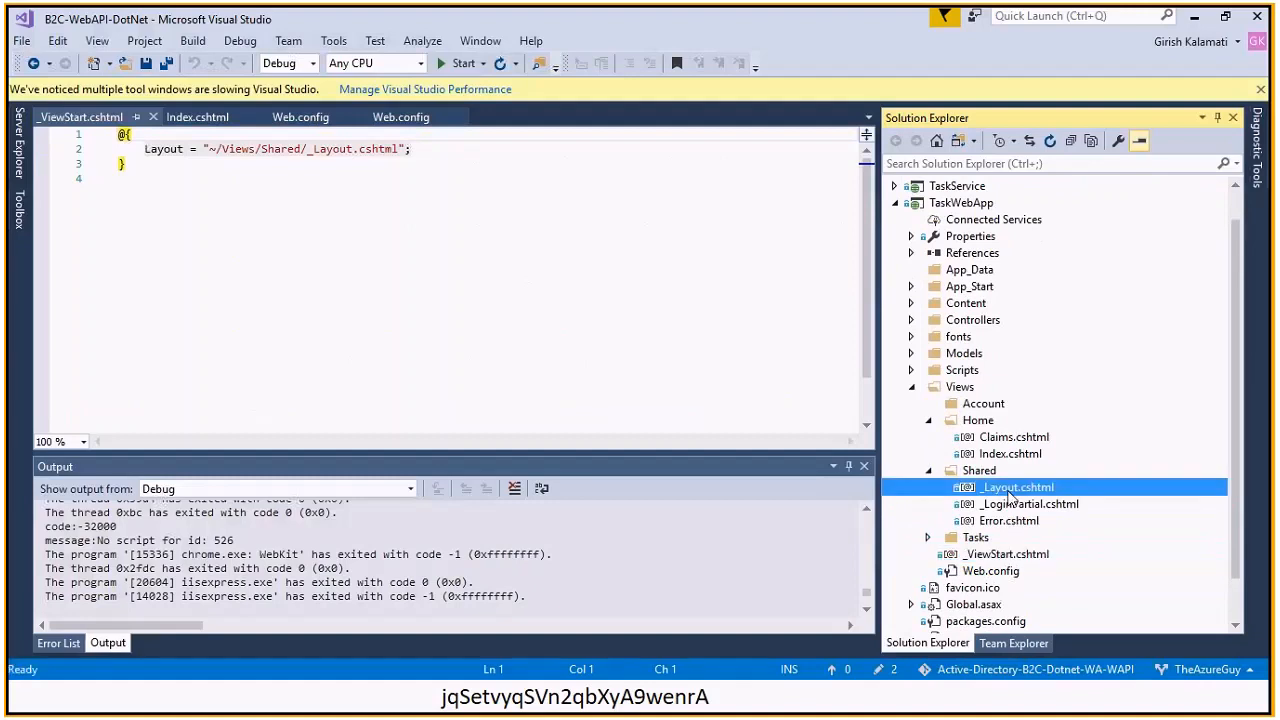
{"action": "double_click", "coordinate": [1009, 490]}
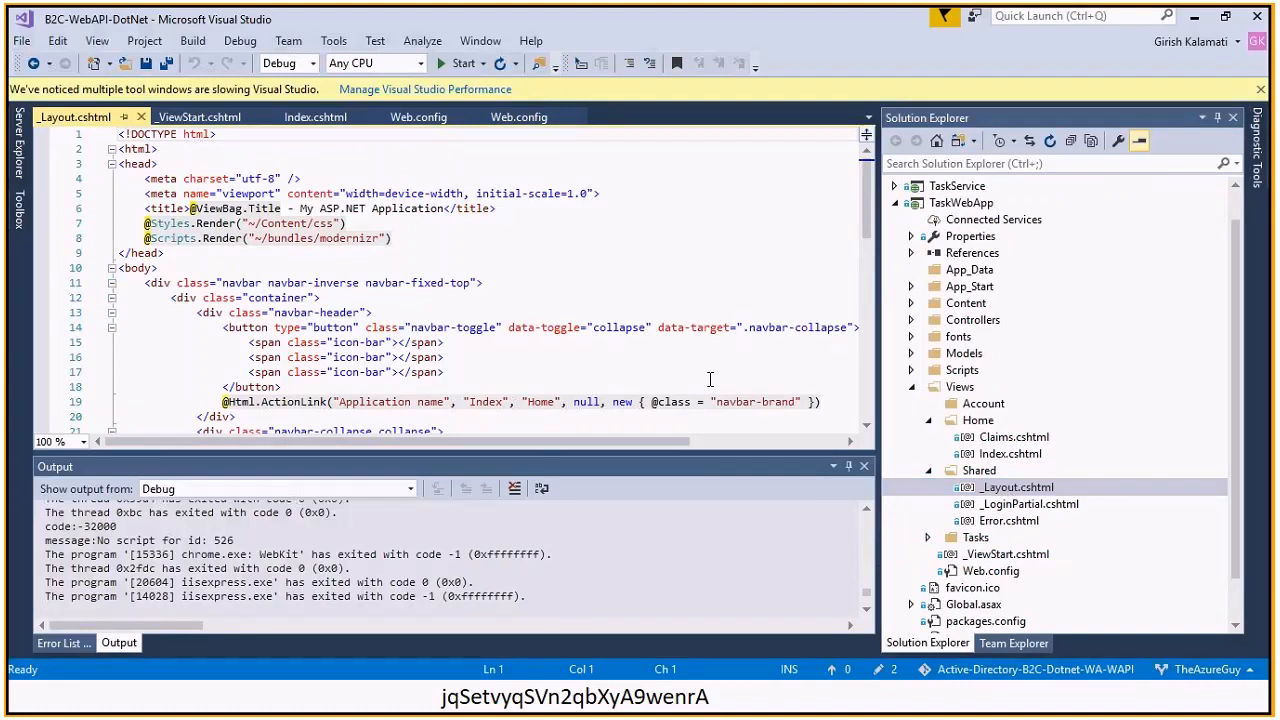
{"action": "left_click_drag", "start_coordinate": [544, 441], "coordinate": [493, 441]}
{"action": "left_click_drag", "start_coordinate": [866, 205], "coordinate": [878, 280]}
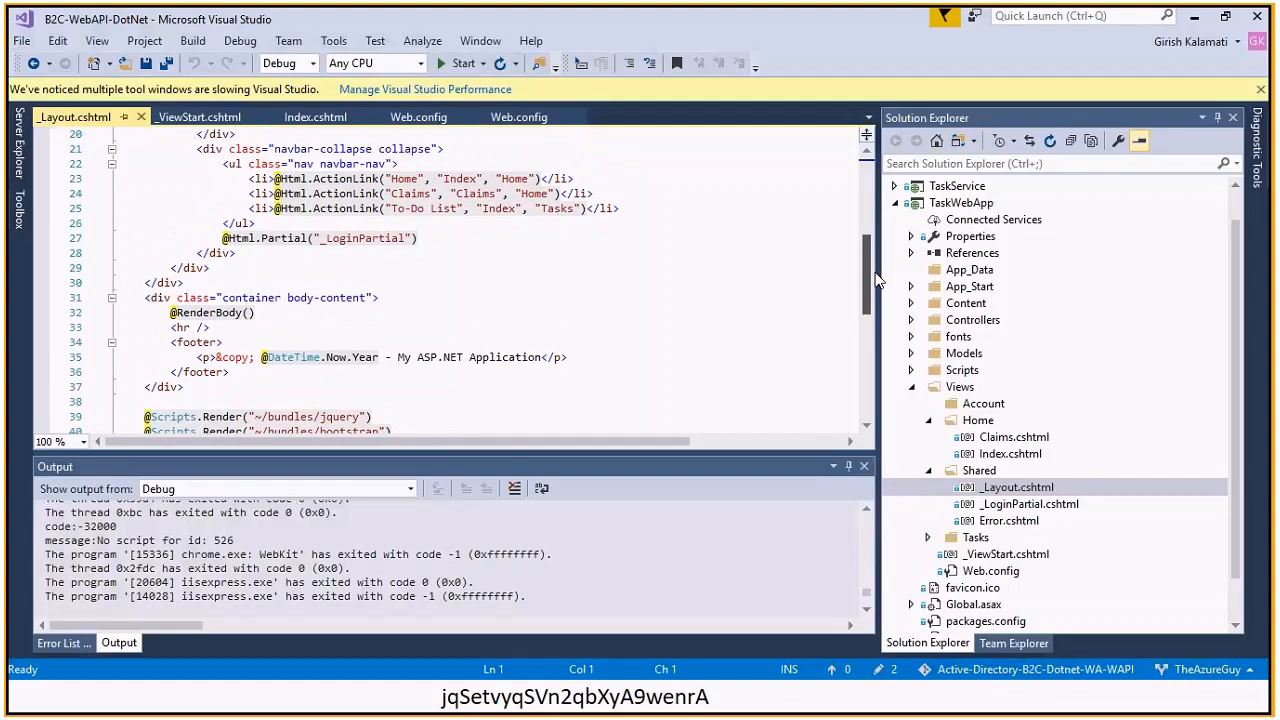
{"action": "left_click", "coordinate": [400, 194]}
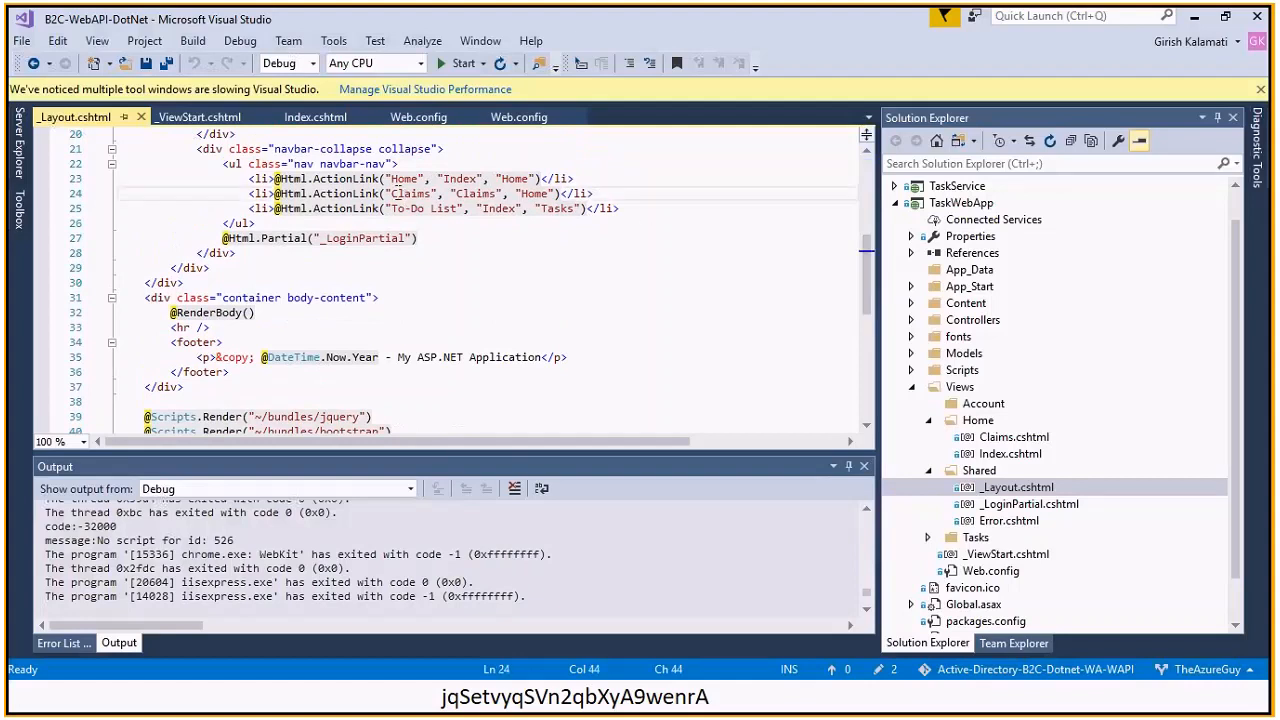
{"action": "left_click", "coordinate": [412, 193]}
{"action": "left_click", "coordinate": [911, 320]}
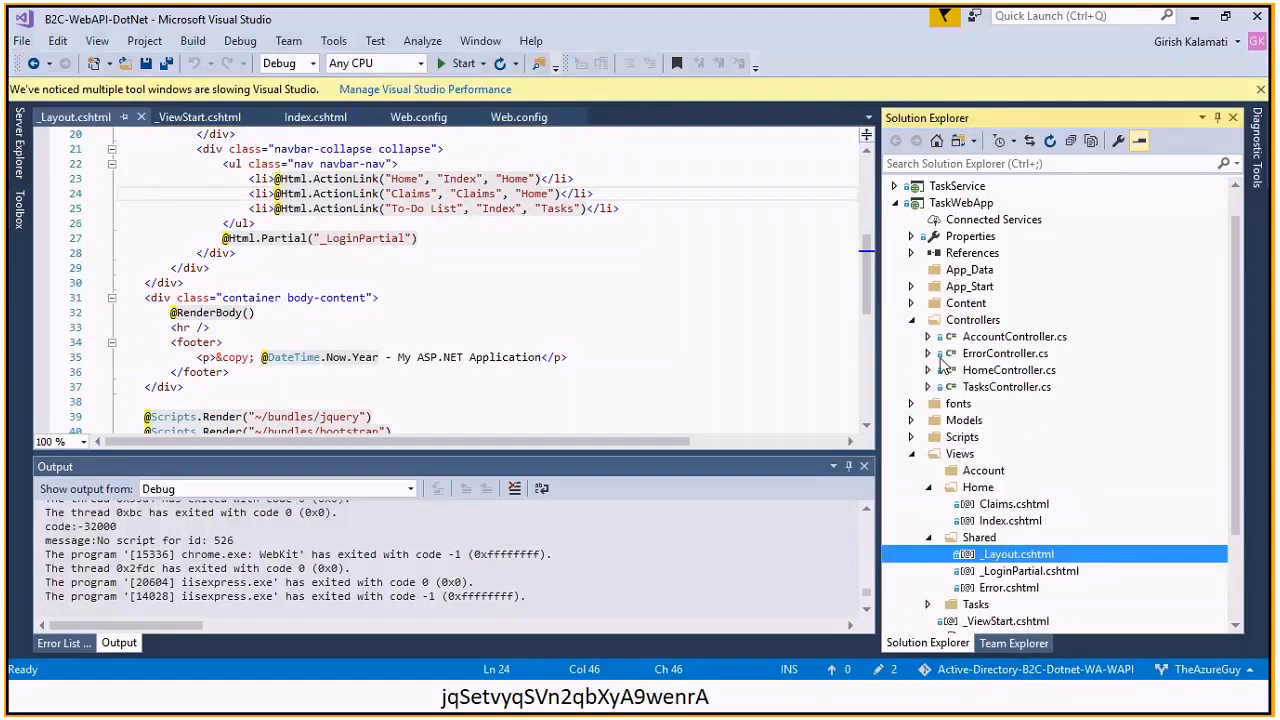
{"action": "left_click", "coordinate": [927, 337]}
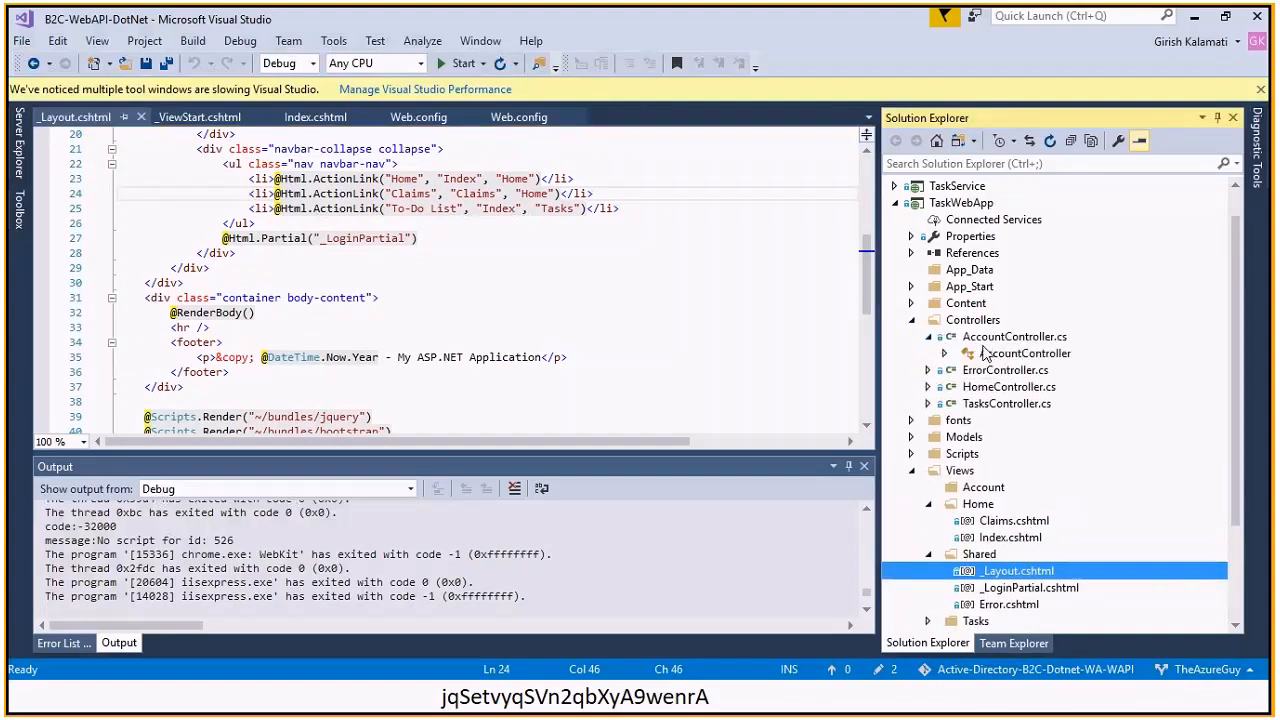
Open the AccountController code and review its SignUpSignIn method
{"action": "left_click", "coordinate": [987, 355]}
{"action": "double_click", "coordinate": [987, 356]}
{"action": "left_click", "coordinate": [620, 318]}
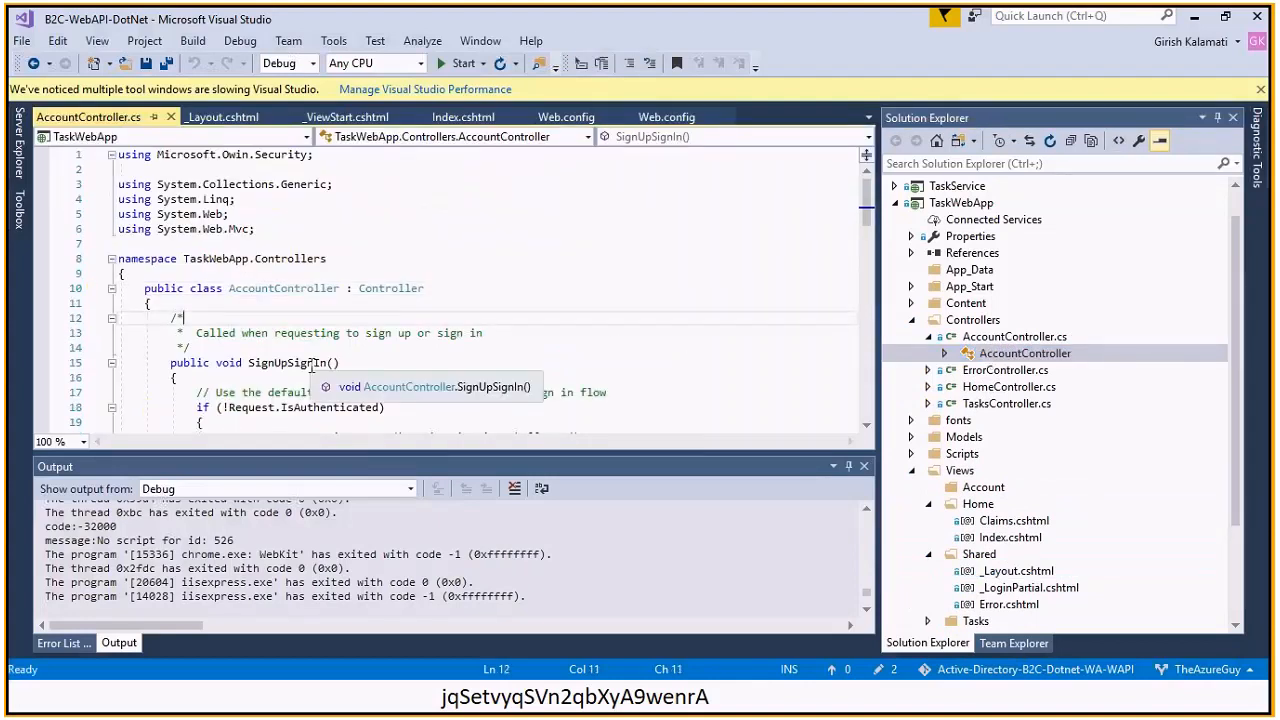
{"action": "scroll", "coordinate": [390, 253], "scroll_direction": "down", "scroll_amount": 3}
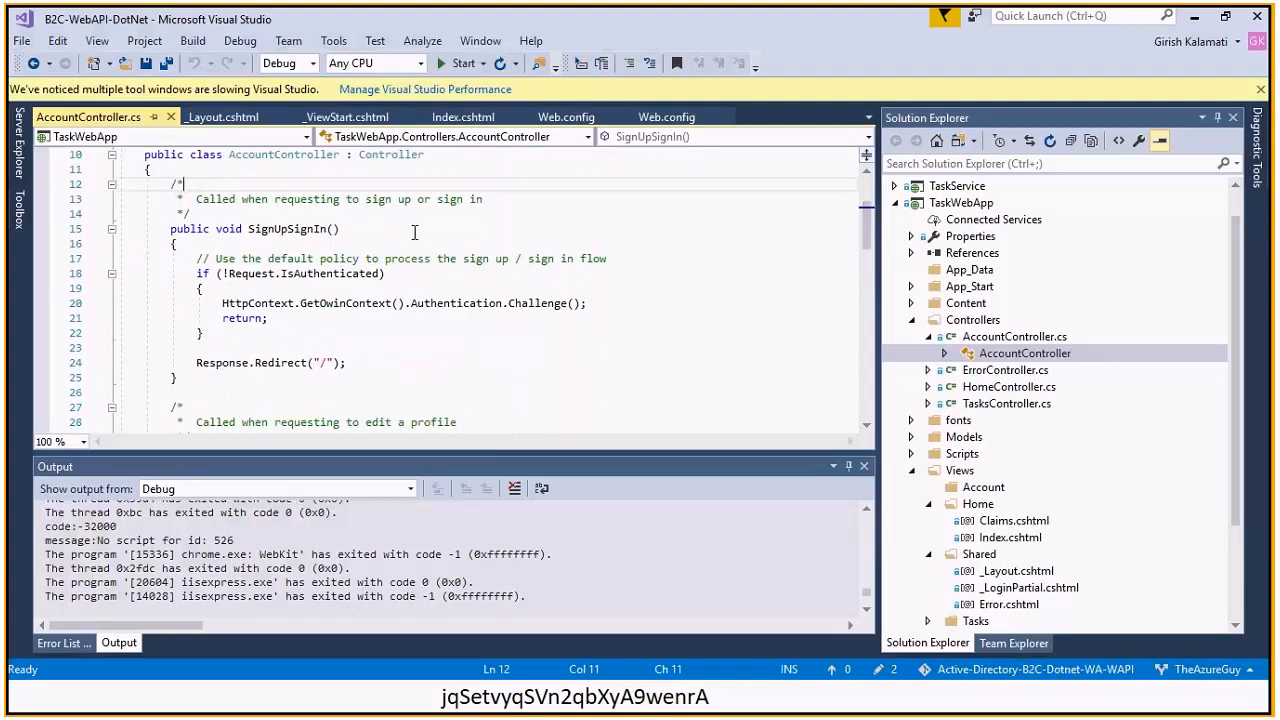
{"action": "left_click", "coordinate": [295, 230]}
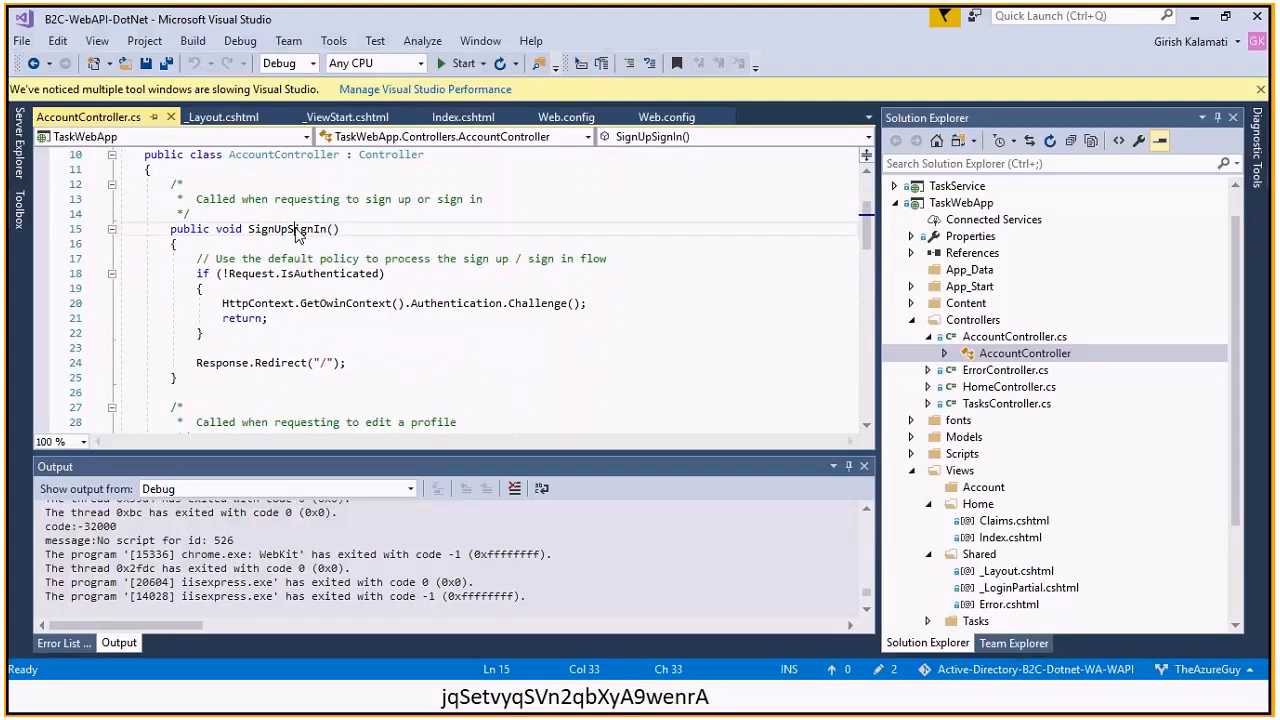
{"action": "key", "text": "Down"}
{"action": "key", "text": "Down"}
{"action": "key", "text": "Down"}
{"action": "key", "text": "Down"}
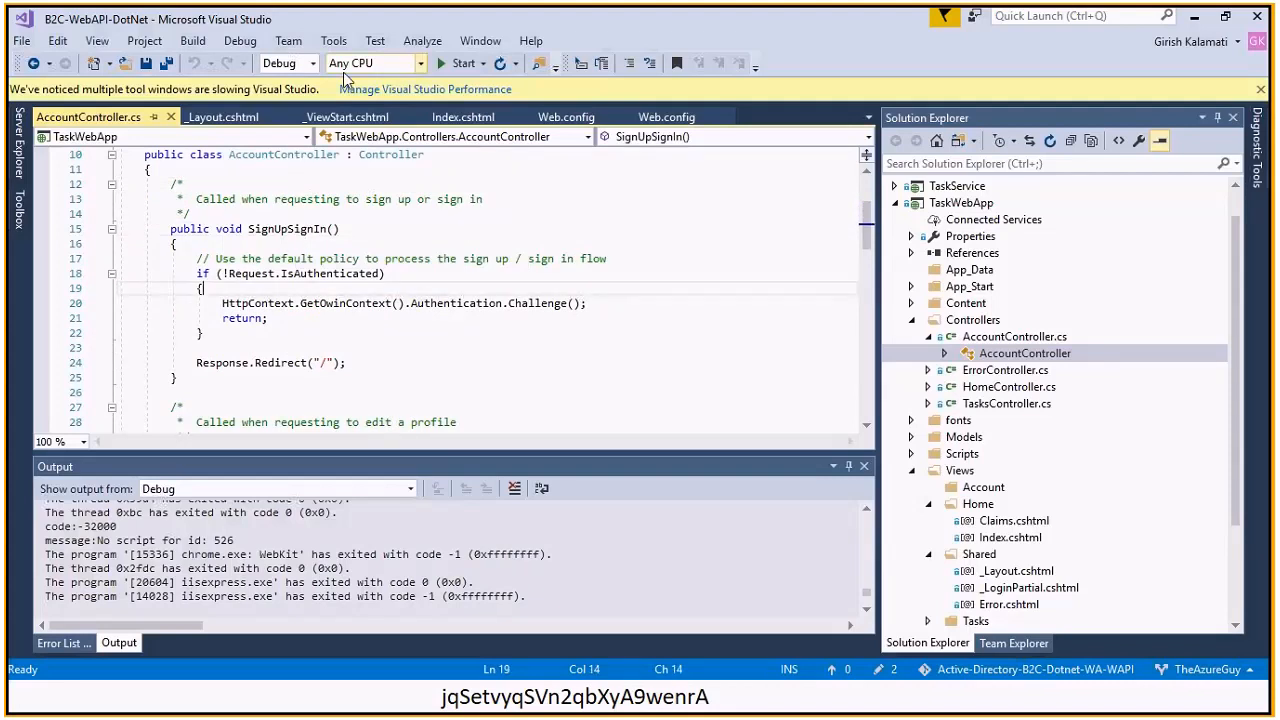
Check the B2C_1_SiUpIn SignUpSignInPolicyId value in Web.config, then switch to the slide show
{"action": "left_click", "coordinate": [566, 117]}
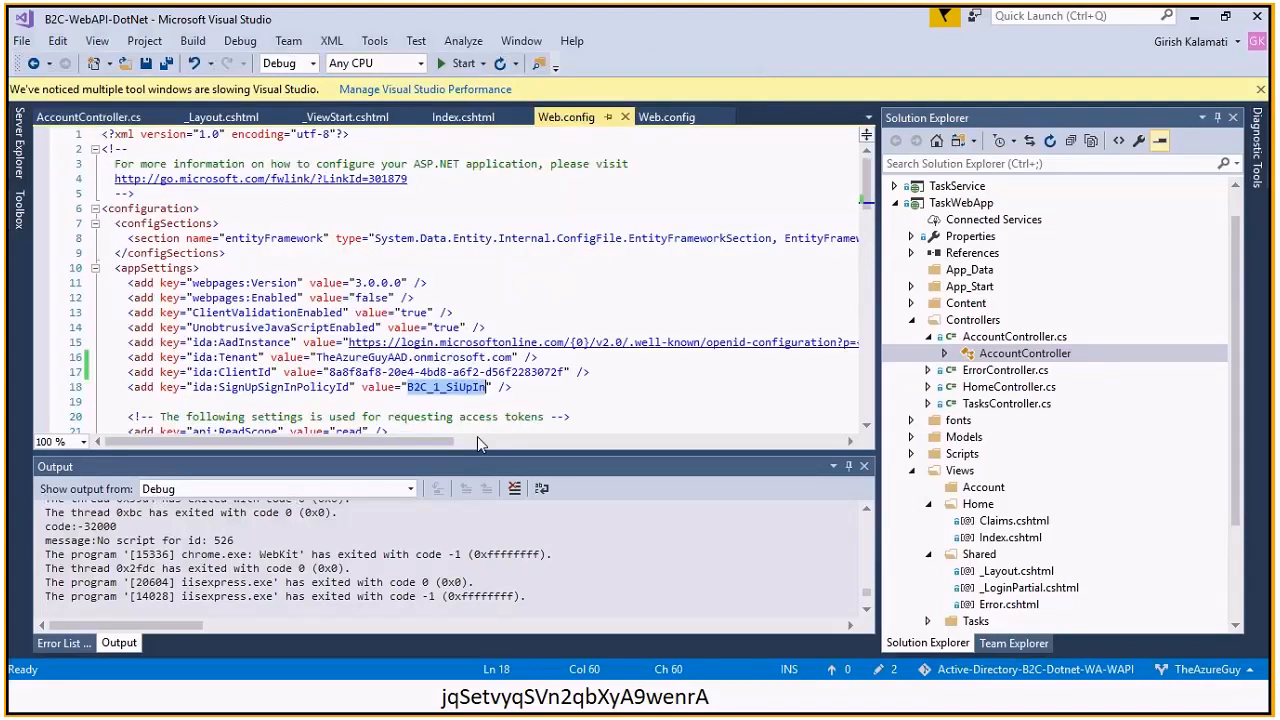
{"action": "left_click", "coordinate": [313, 390]}
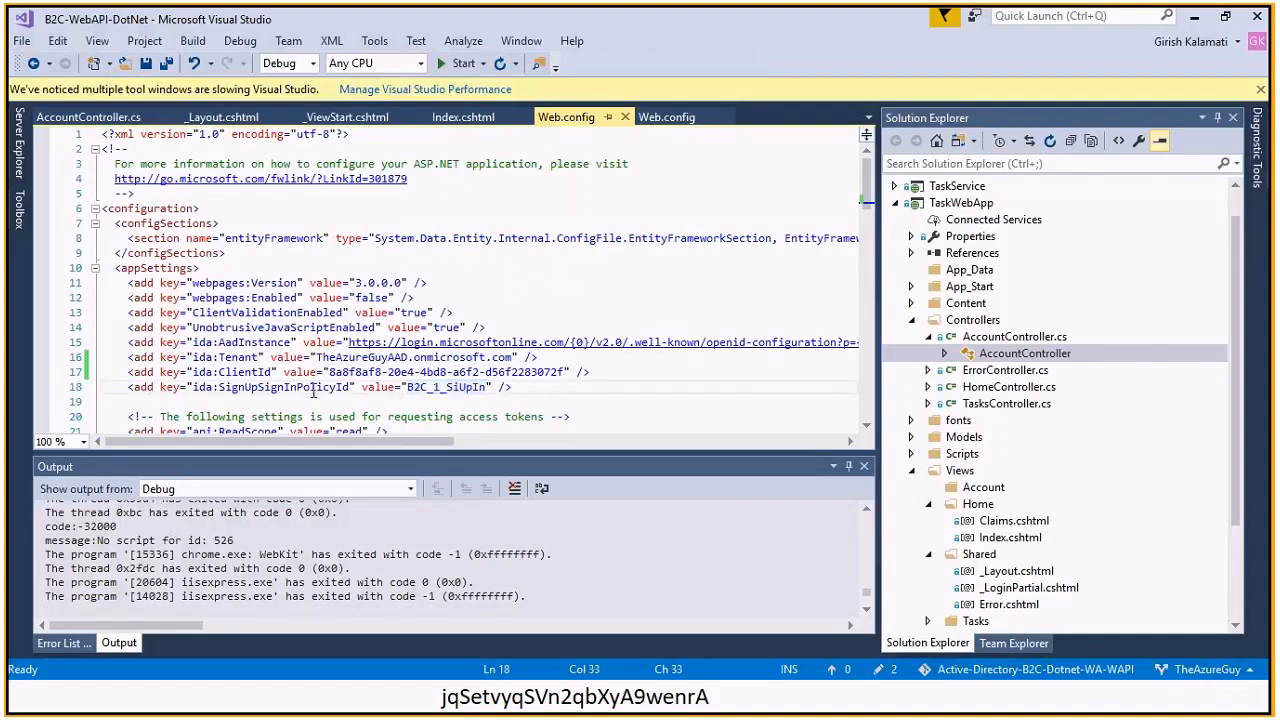
{"action": "left_click", "coordinate": [454, 388]}
{"action": "left_click", "coordinate": [466, 387]}
{"action": "left_click", "coordinate": [522, 389]}
{"action": "key", "text": "alt+Tab"}
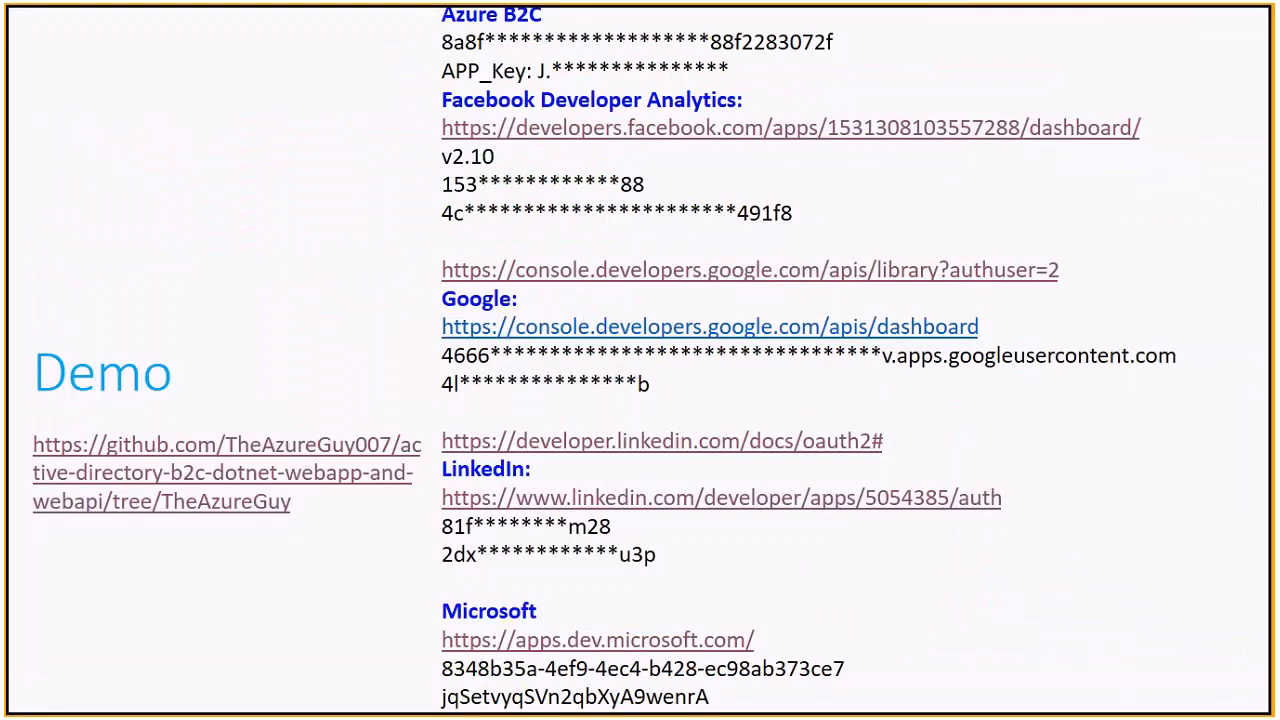
Switch from the app-keys slide back to Web.config in Visual Studio
{"action": "key", "text": "alt+Tab"}
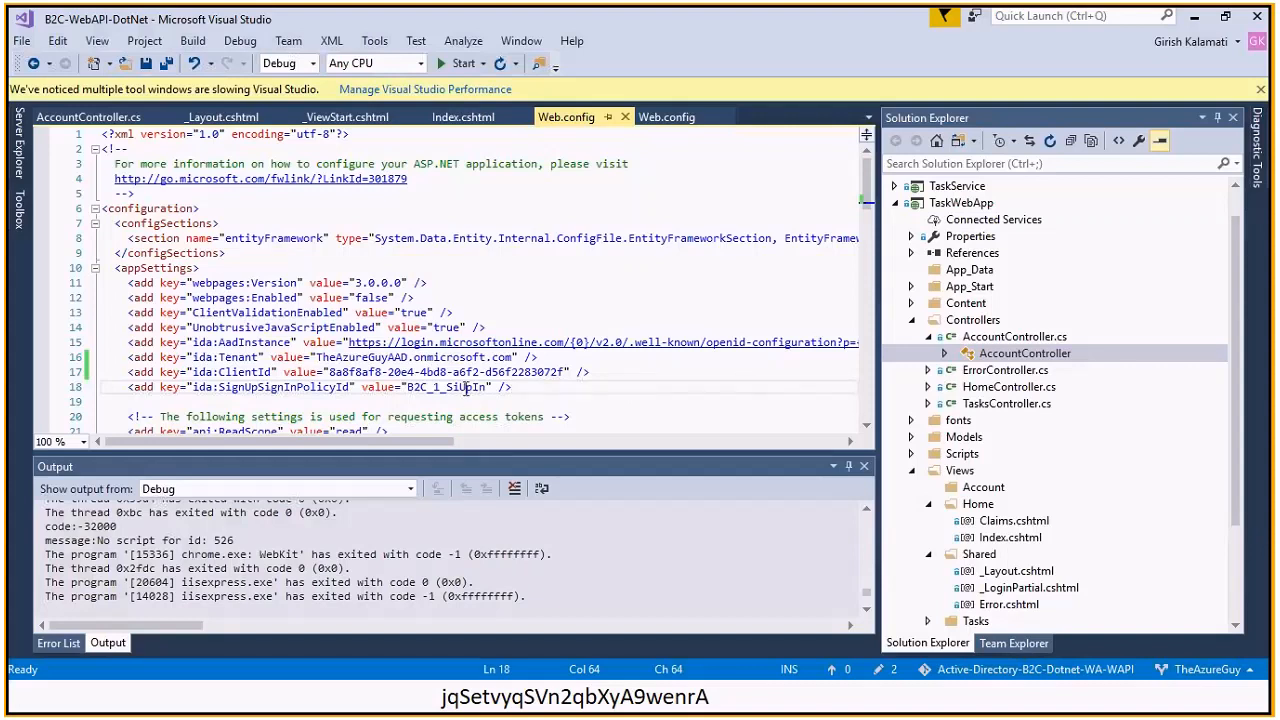
{"action": "left_click", "coordinate": [507, 371]}
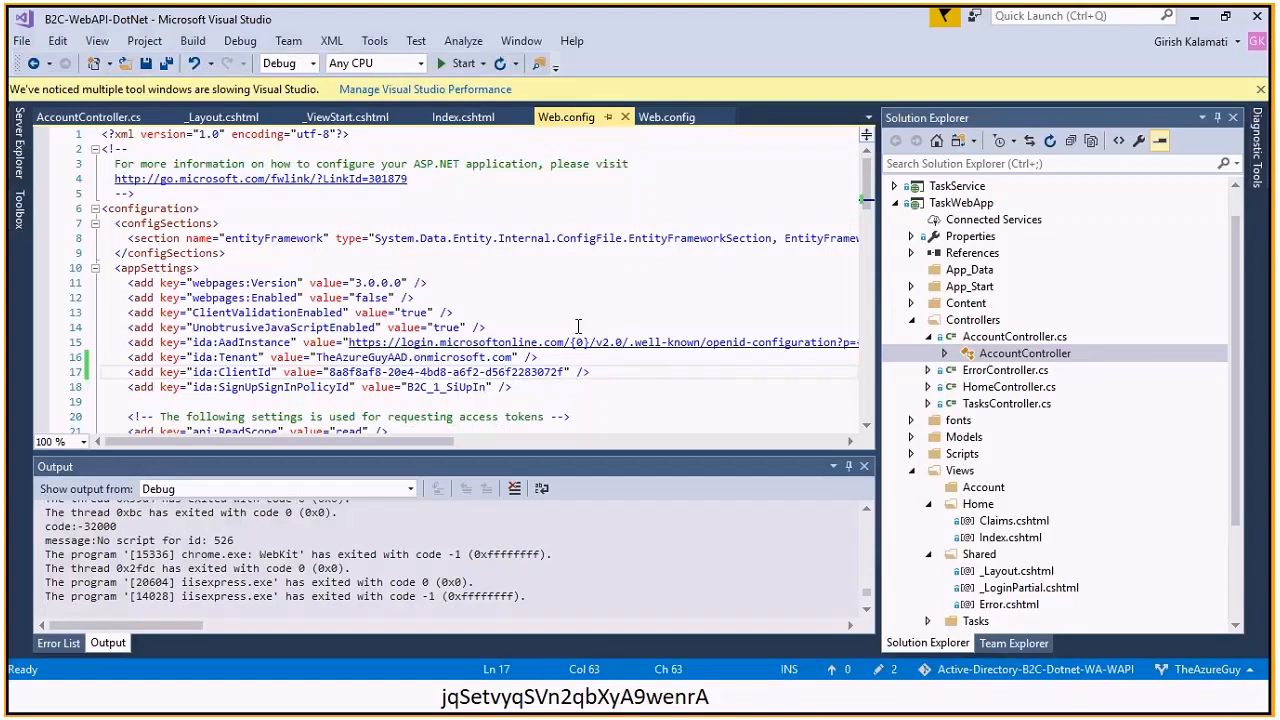
{"action": "left_click_drag", "start_coordinate": [398, 444], "coordinate": [475, 436]}
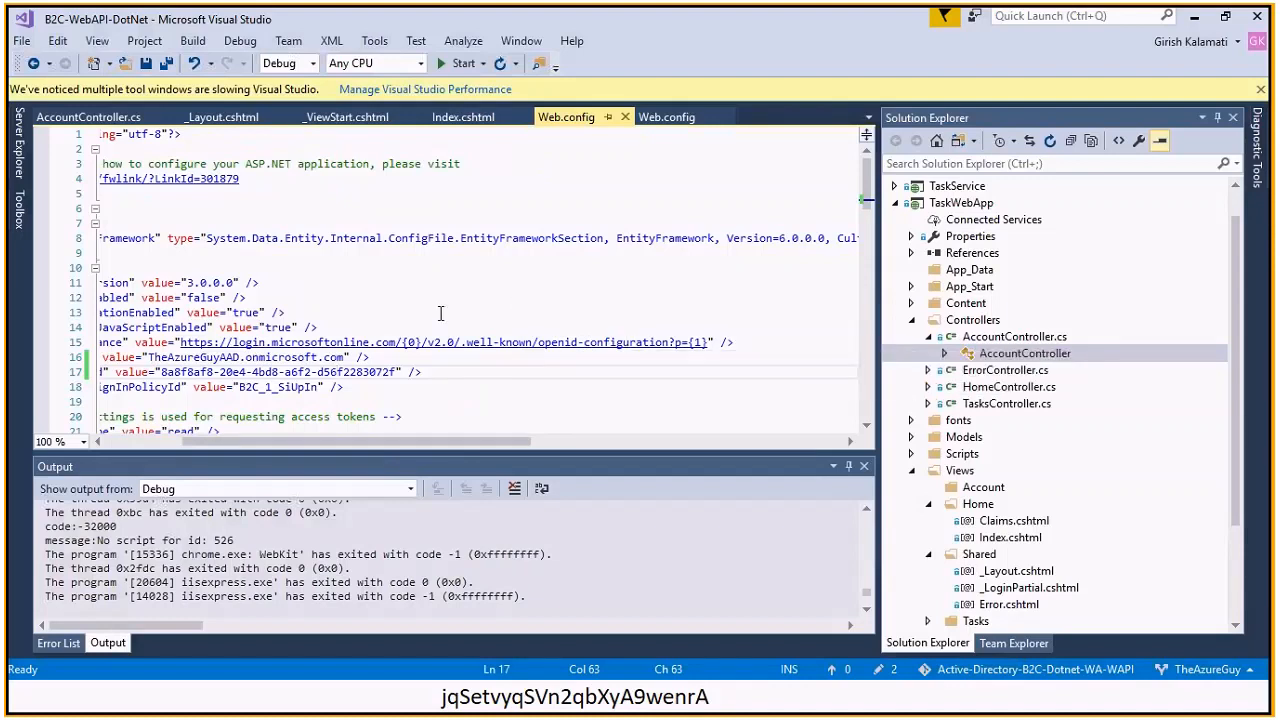
{"action": "left_click", "coordinate": [895, 186]}
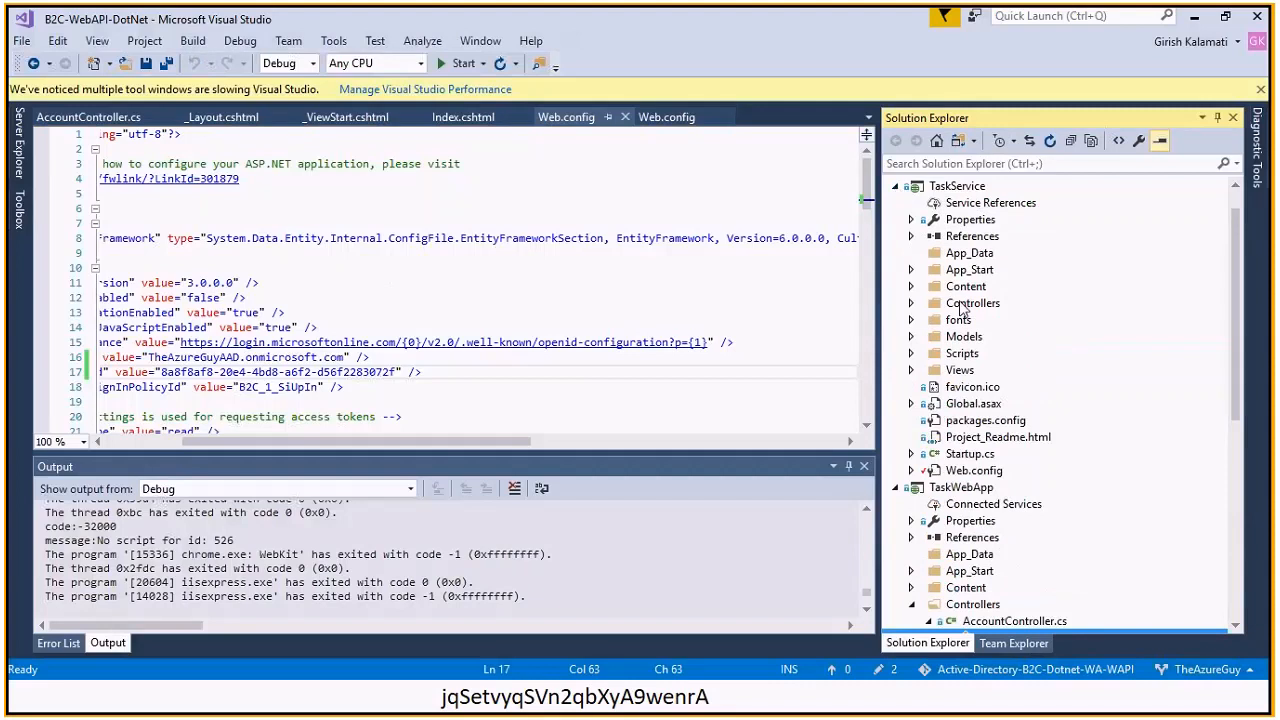
{"action": "left_click", "coordinate": [895, 186]}
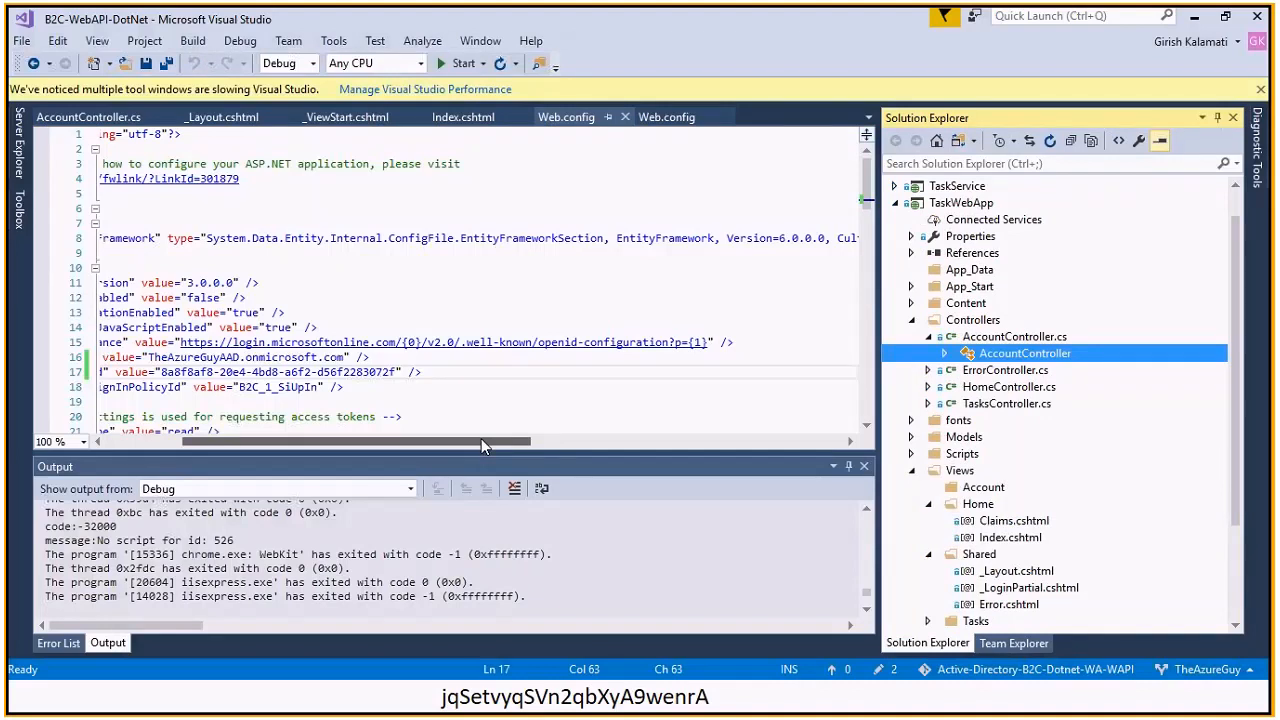
{"action": "left_click_drag", "start_coordinate": [481, 441], "coordinate": [400, 441]}
Advance the slide show to the Facebook developer settings slide, then bring up the GitHub repository in Chrome
{"action": "key", "text": "alt+Tab"}
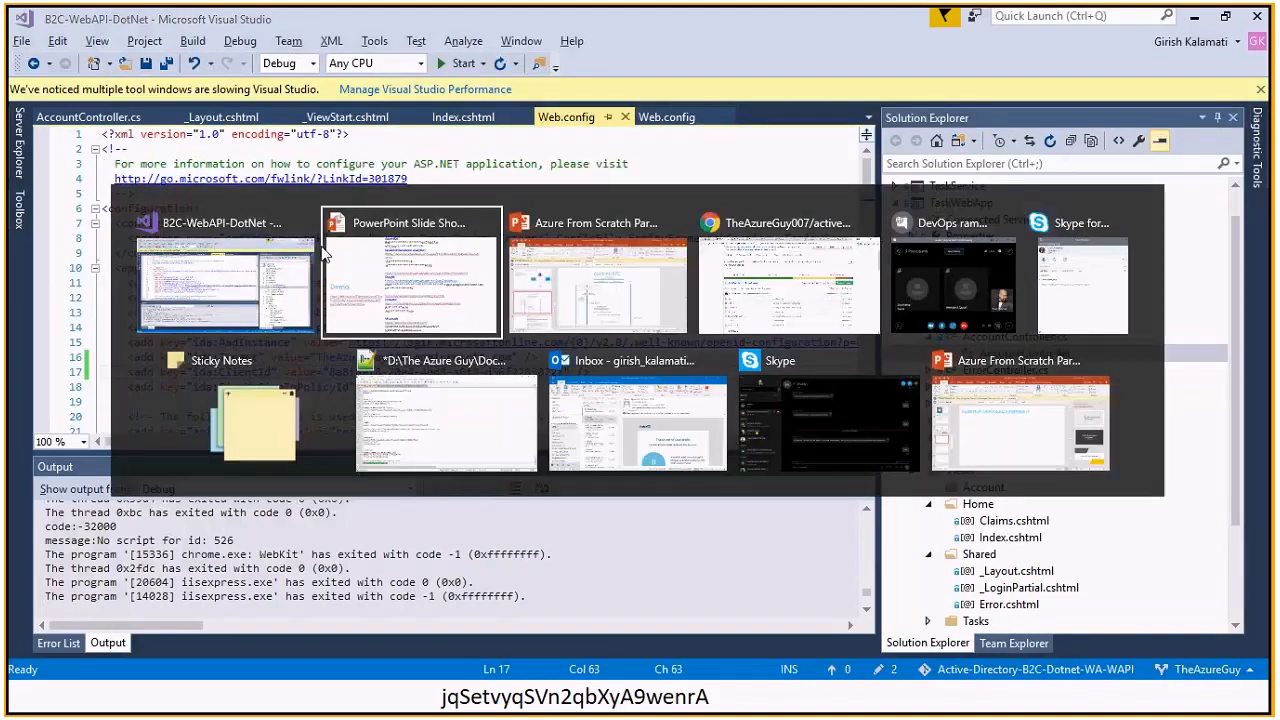
{"action": "left_click", "coordinate": [324, 256]}
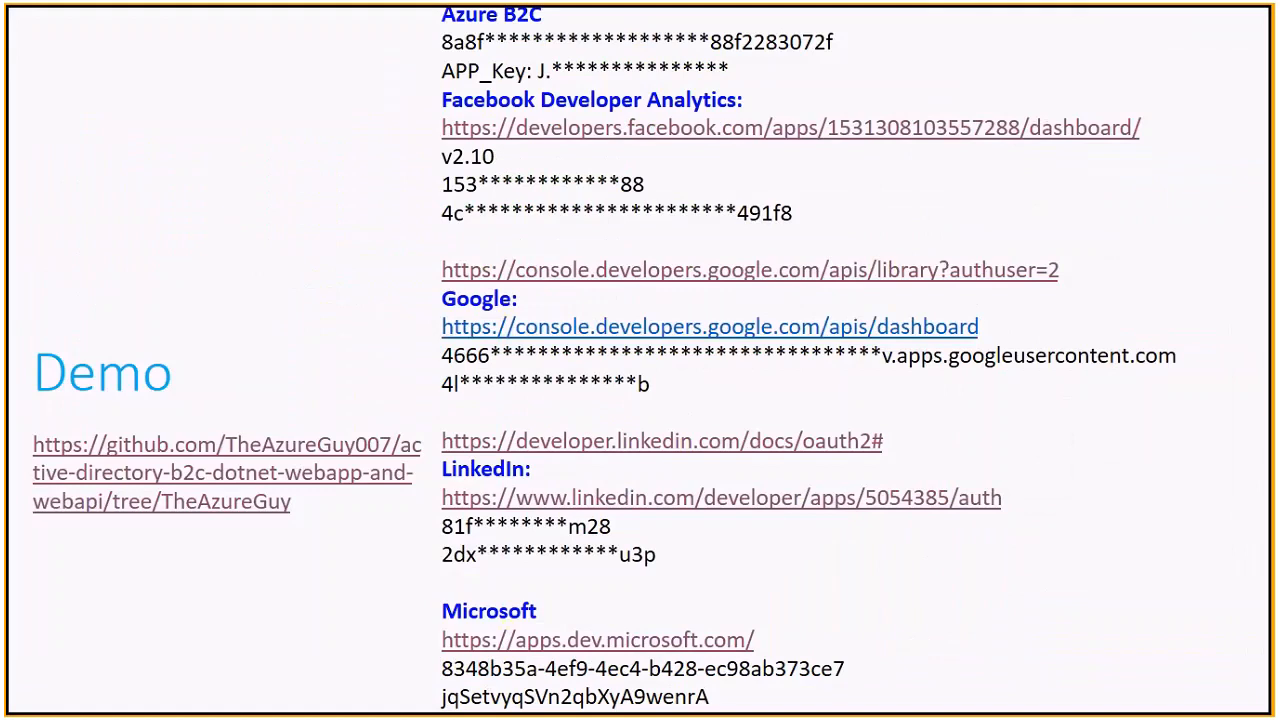
{"action": "key", "text": "Right"}
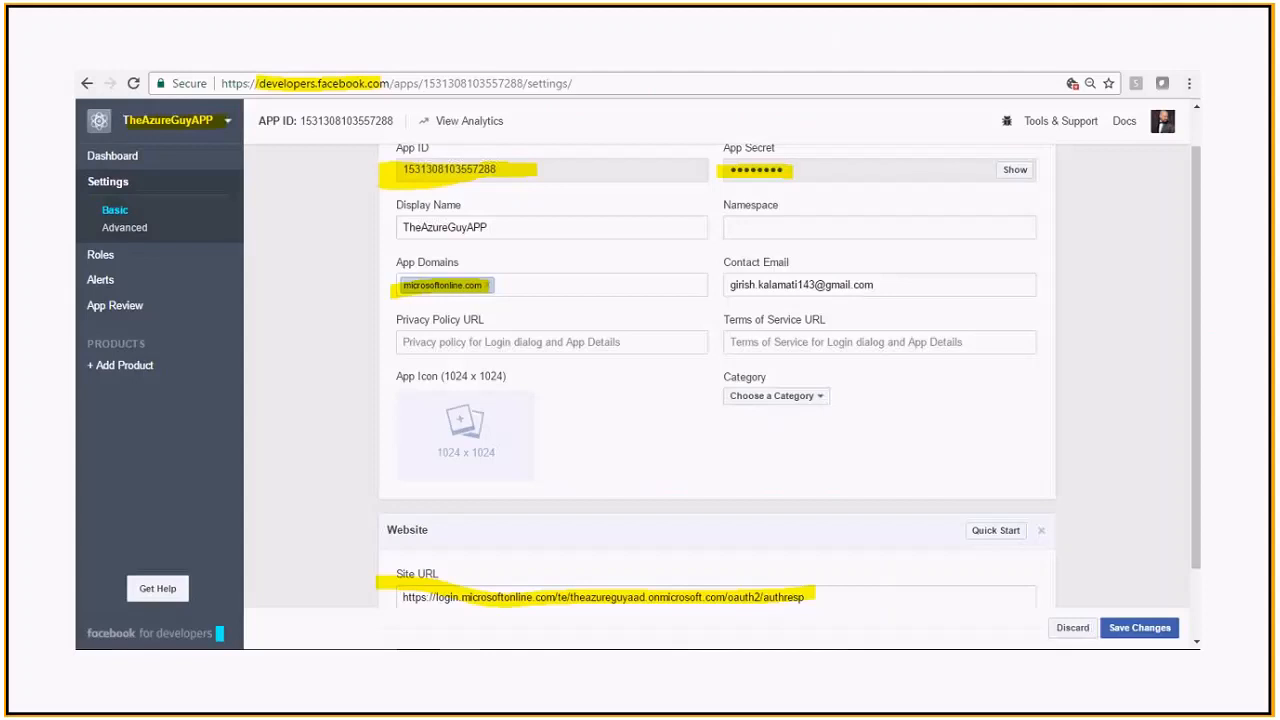
{"action": "key", "text": "alt+Tab"}
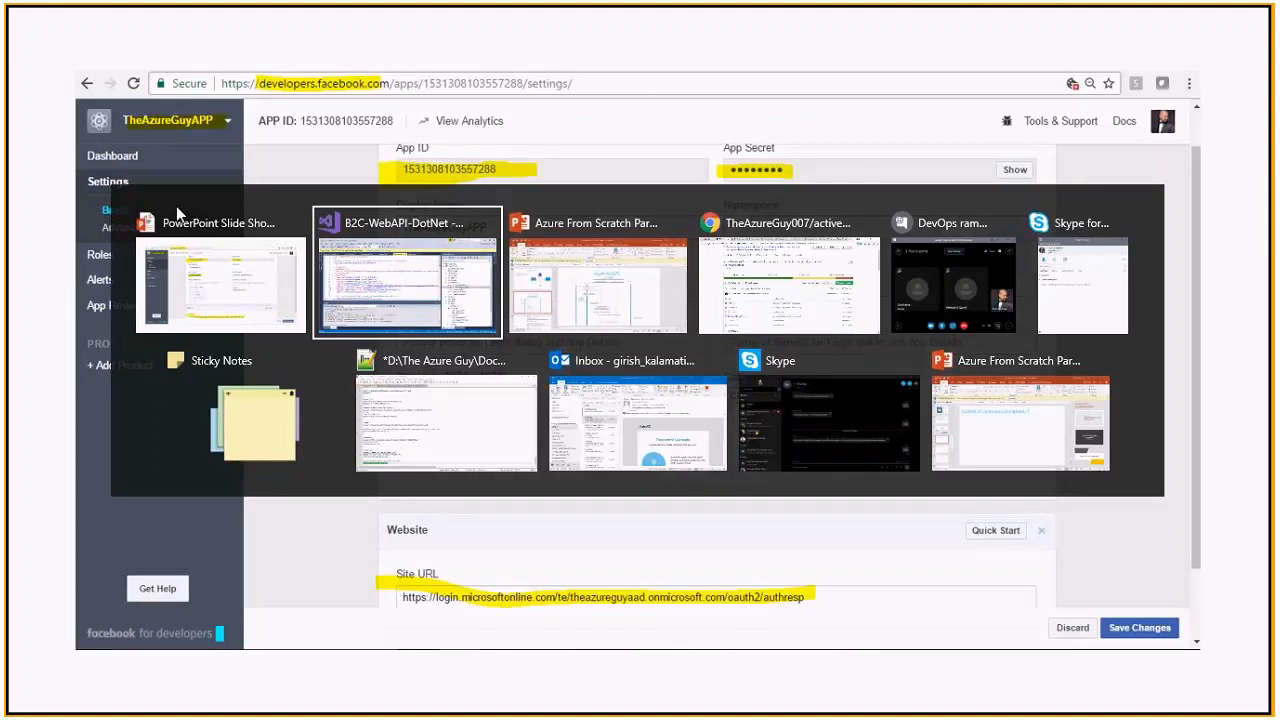
{"action": "key", "text": "Tab"}
{"action": "key", "text": "Tab"}
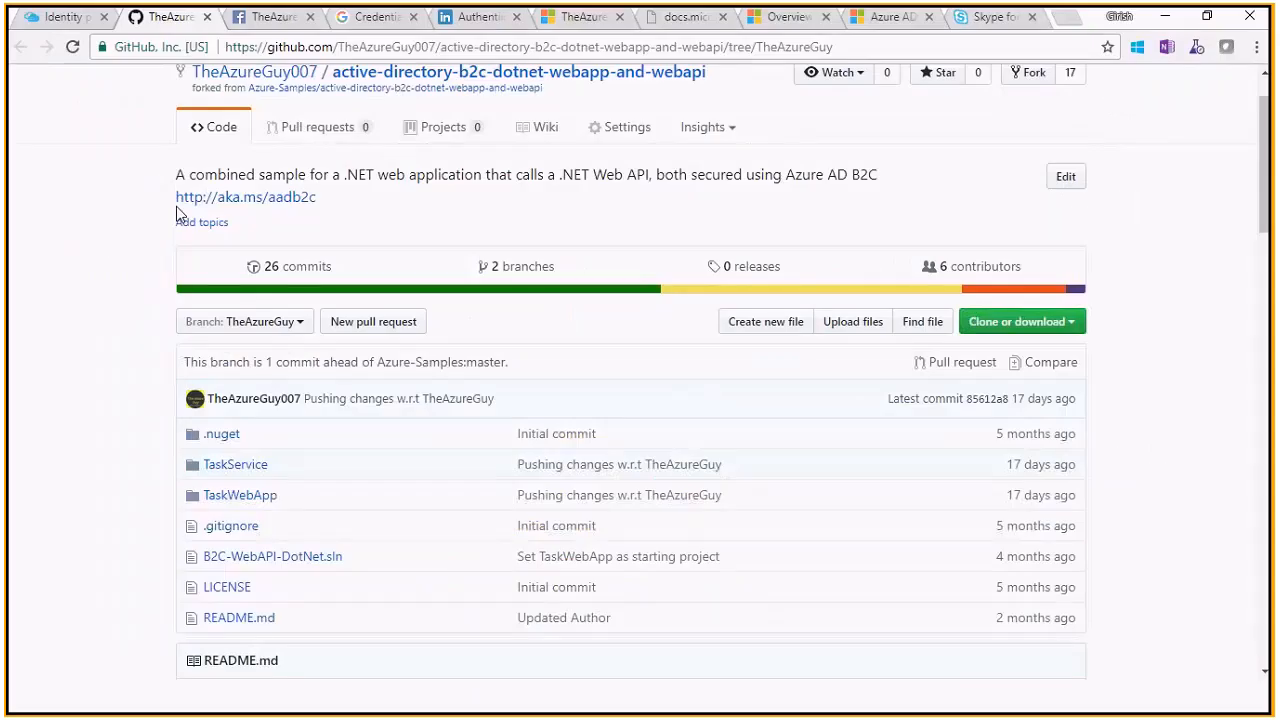
Open TheAzureGuyAPP's analytics from the Facebook developer dashboard in a new tab
{"action": "left_click", "coordinate": [262, 17]}
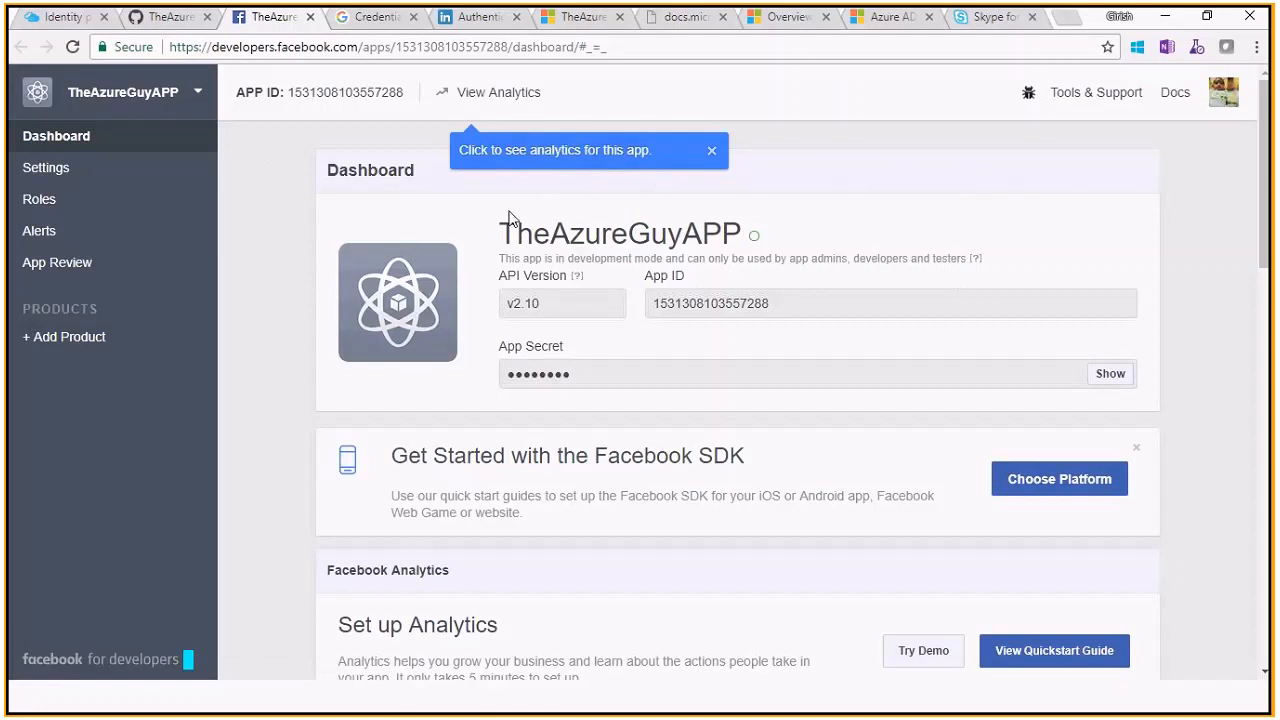
{"action": "left_click", "coordinate": [205, 93]}
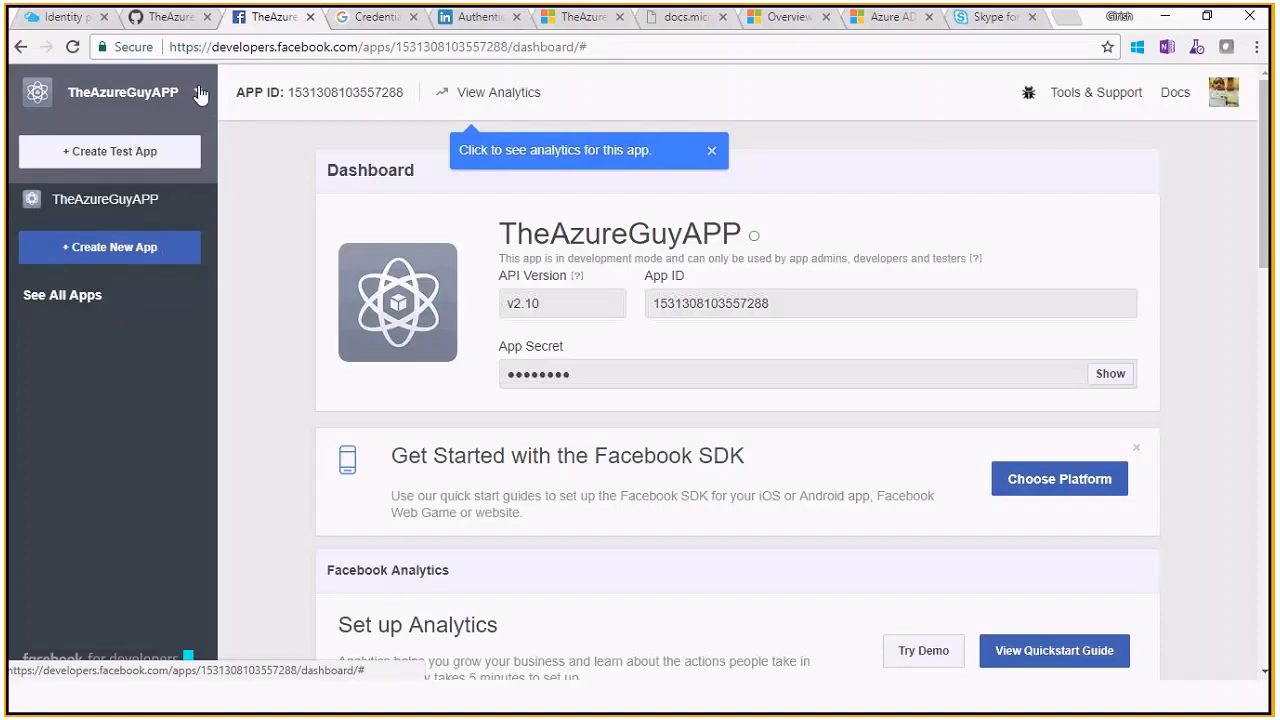
{"action": "left_click", "coordinate": [200, 94]}
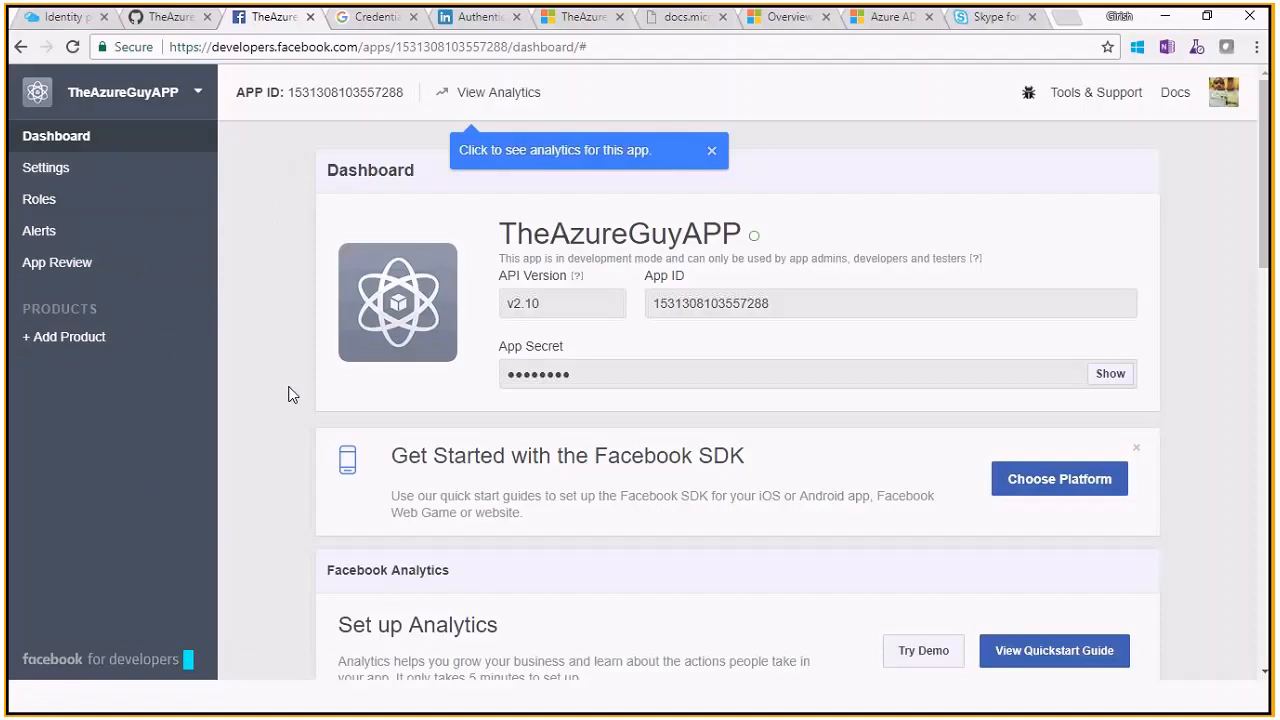
{"action": "right_click", "coordinate": [508, 96]}
{"action": "left_click", "coordinate": [571, 108]}
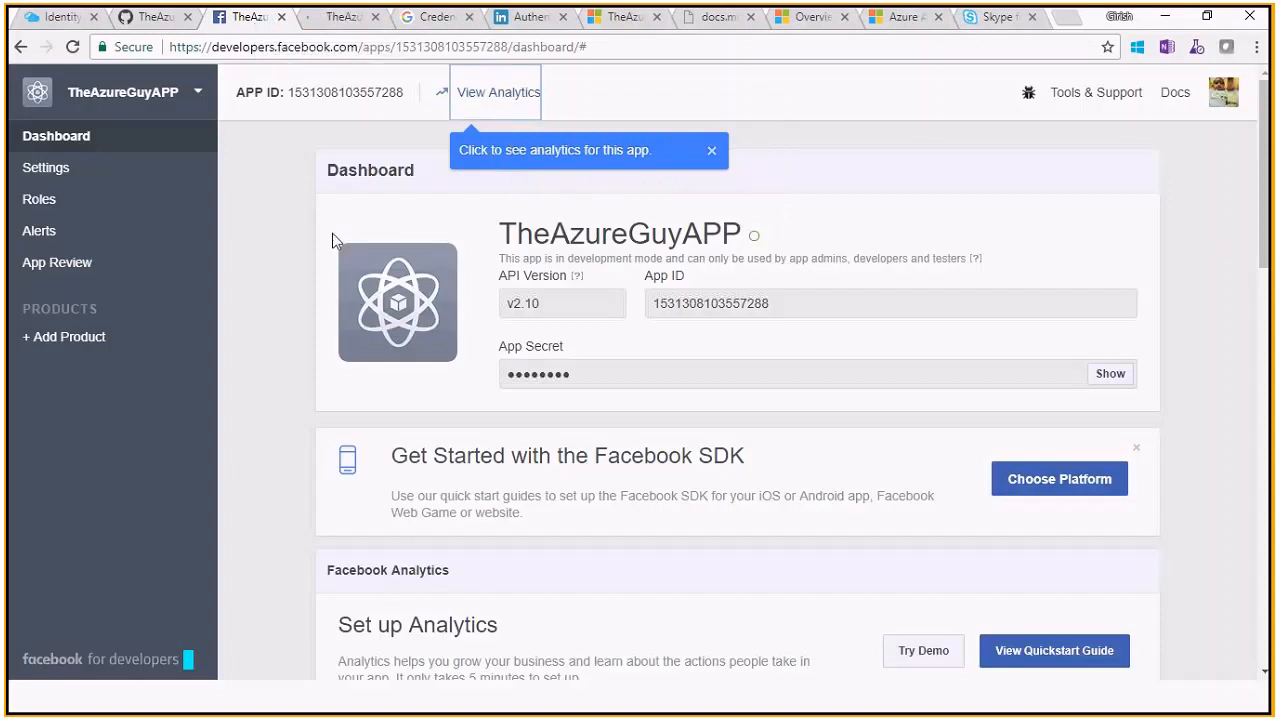
Try revealing the App Secret, dismiss the password prompt, and return to the Azure portal
{"action": "left_click_drag", "start_coordinate": [1267, 243], "coordinate": [1080, 157]}
{"action": "left_click", "coordinate": [1122, 378]}
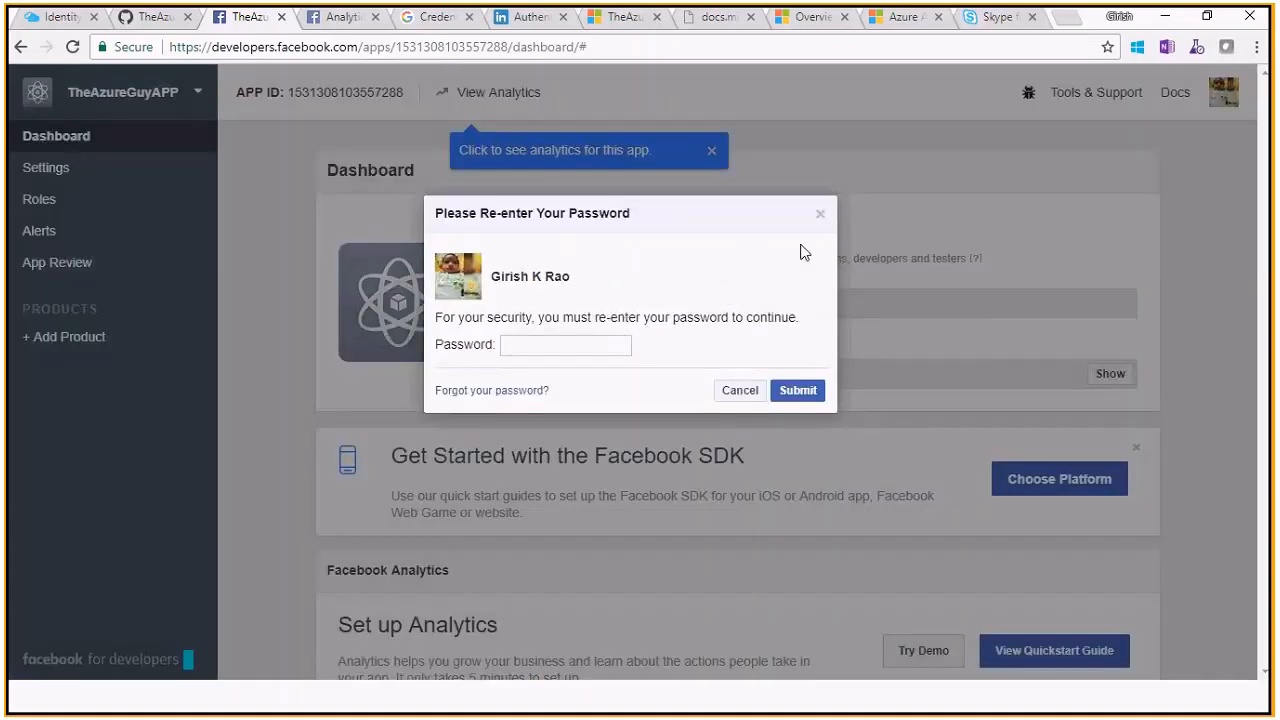
{"action": "left_click", "coordinate": [820, 216]}
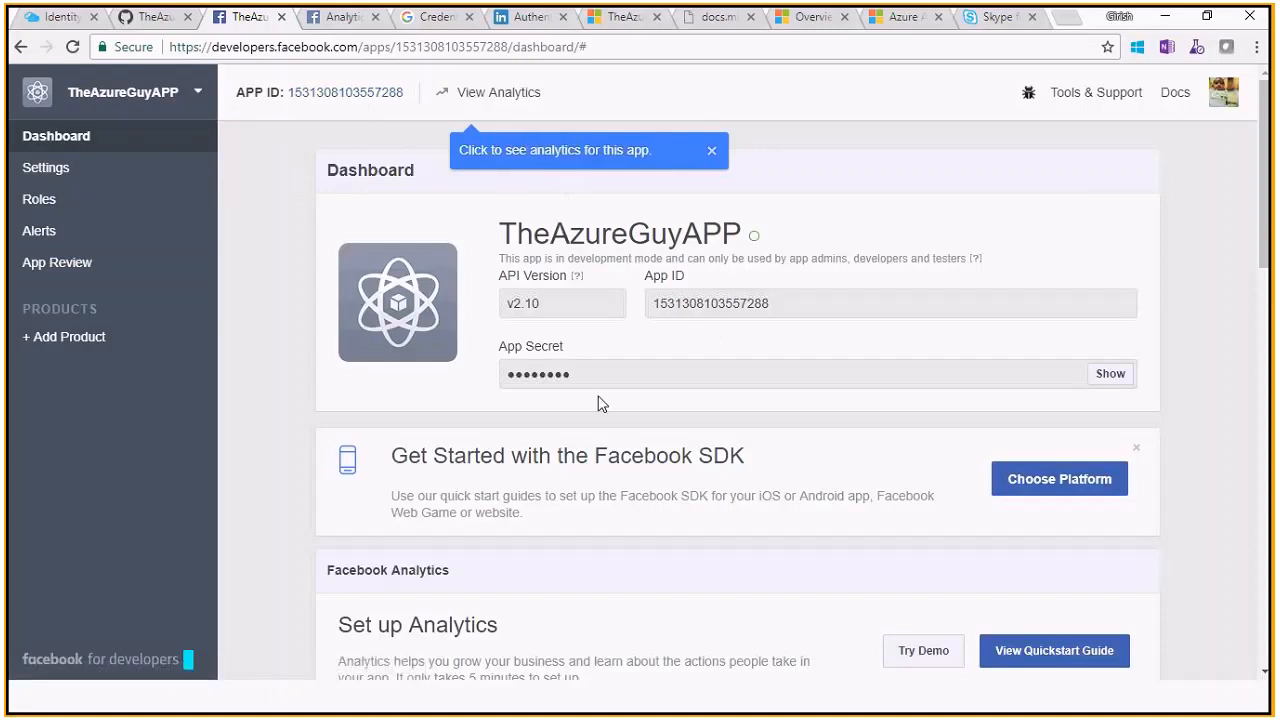
{"action": "left_click", "coordinate": [70, 26]}
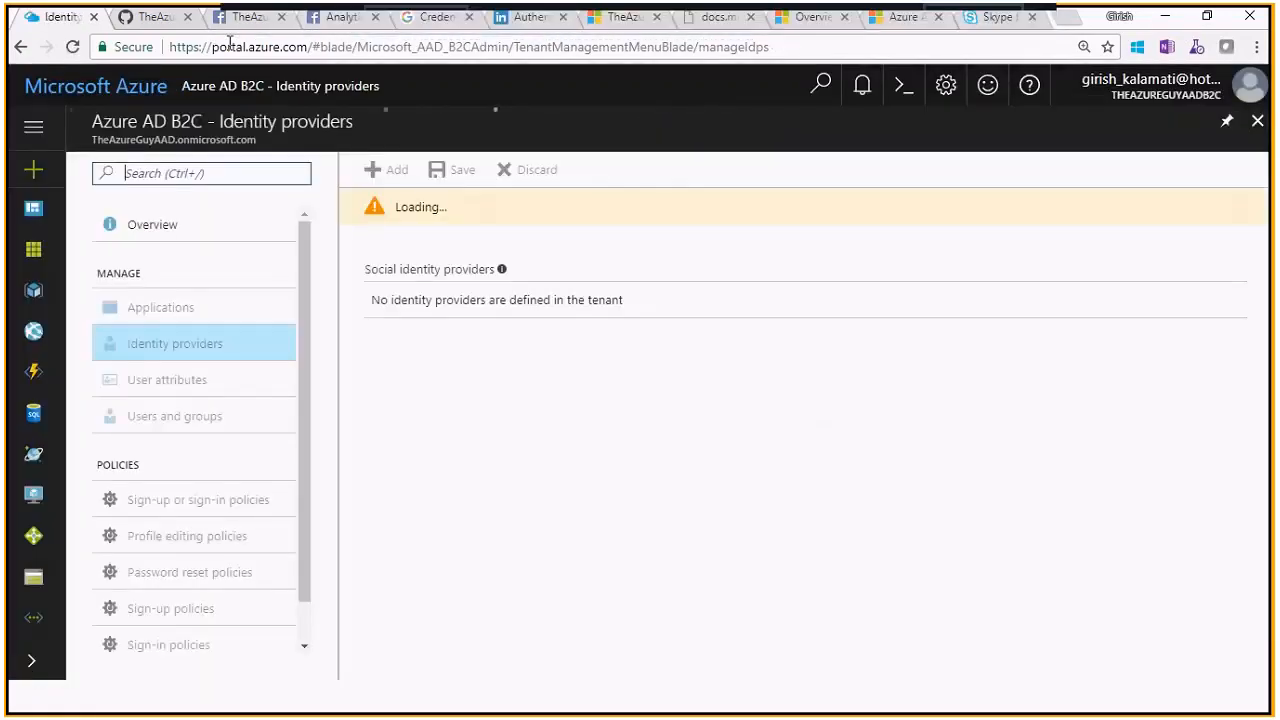
Begin adding a social identity provider from the Azure AD B2C Identity providers list
{"action": "left_click", "coordinate": [233, 20]}
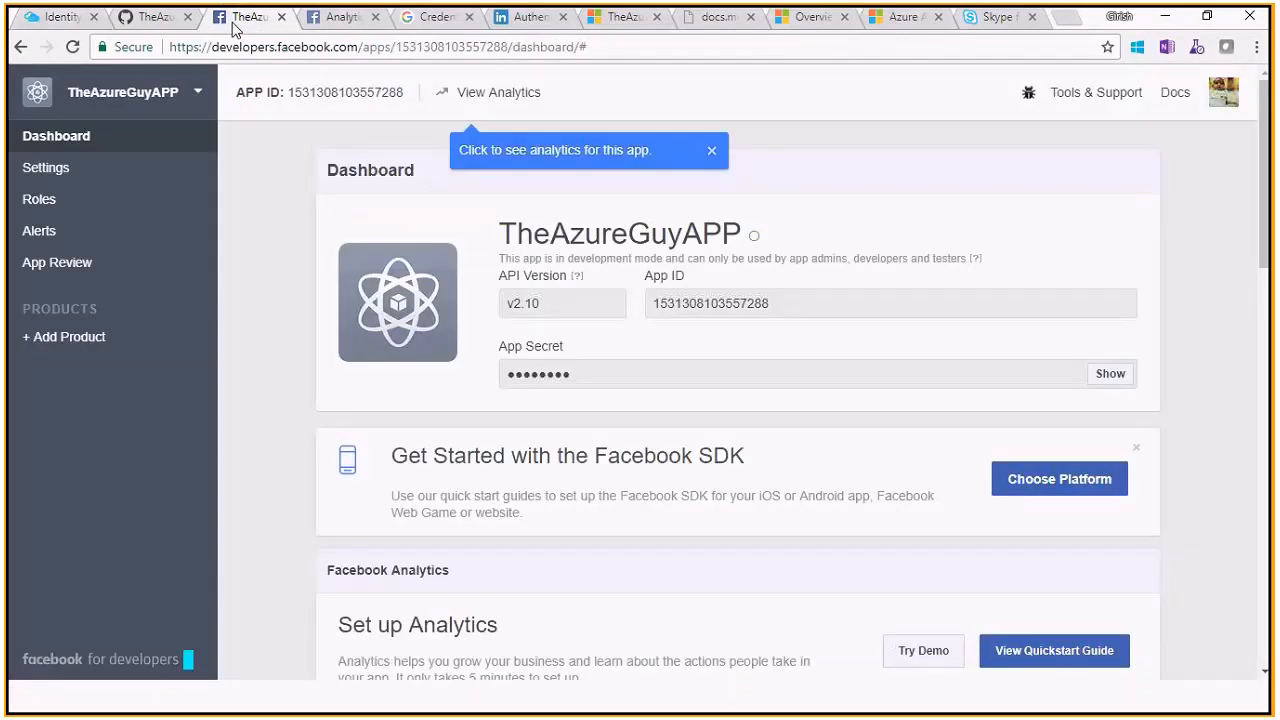
{"action": "left_click", "coordinate": [62, 22]}
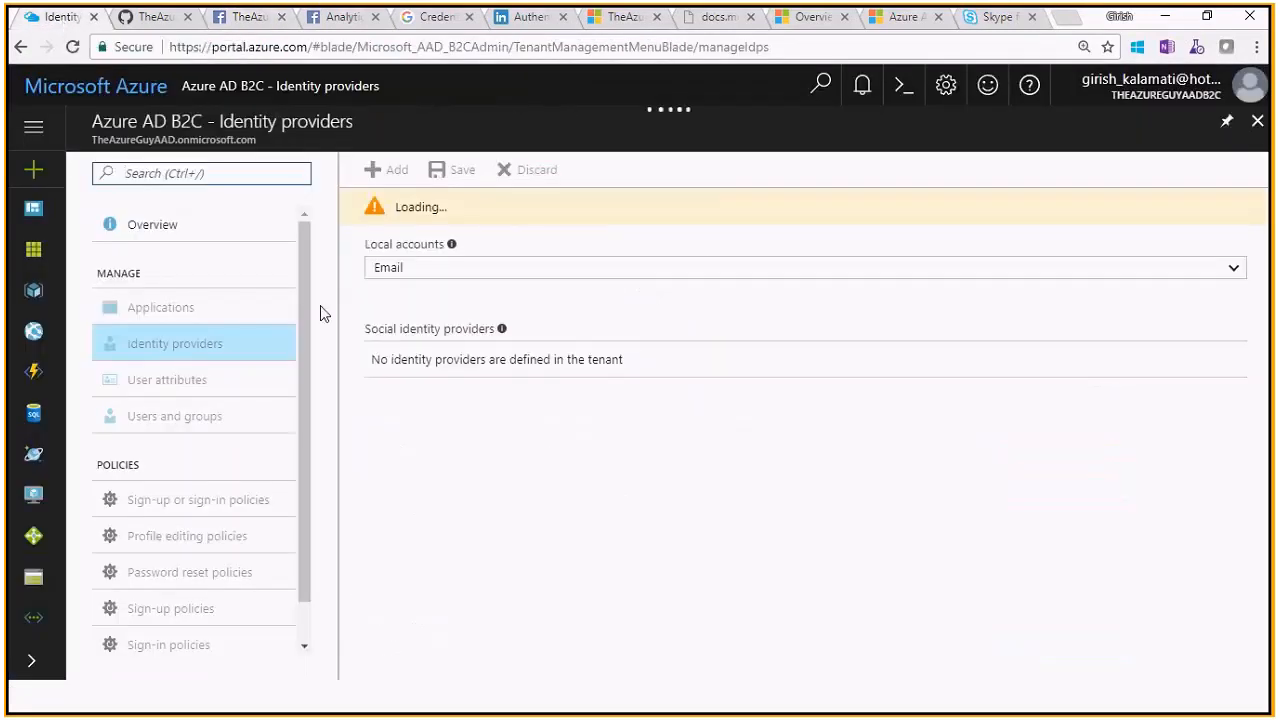
{"action": "left_click", "coordinate": [230, 341]}
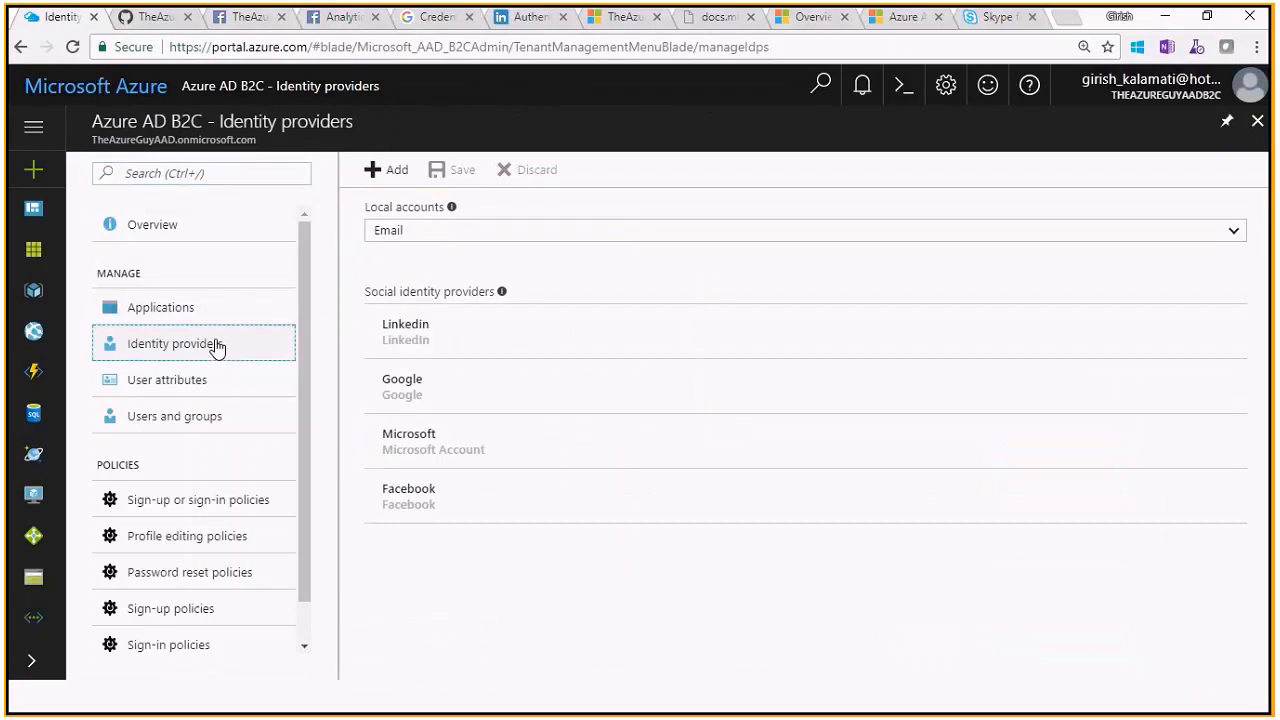
{"action": "left_click", "coordinate": [387, 178]}
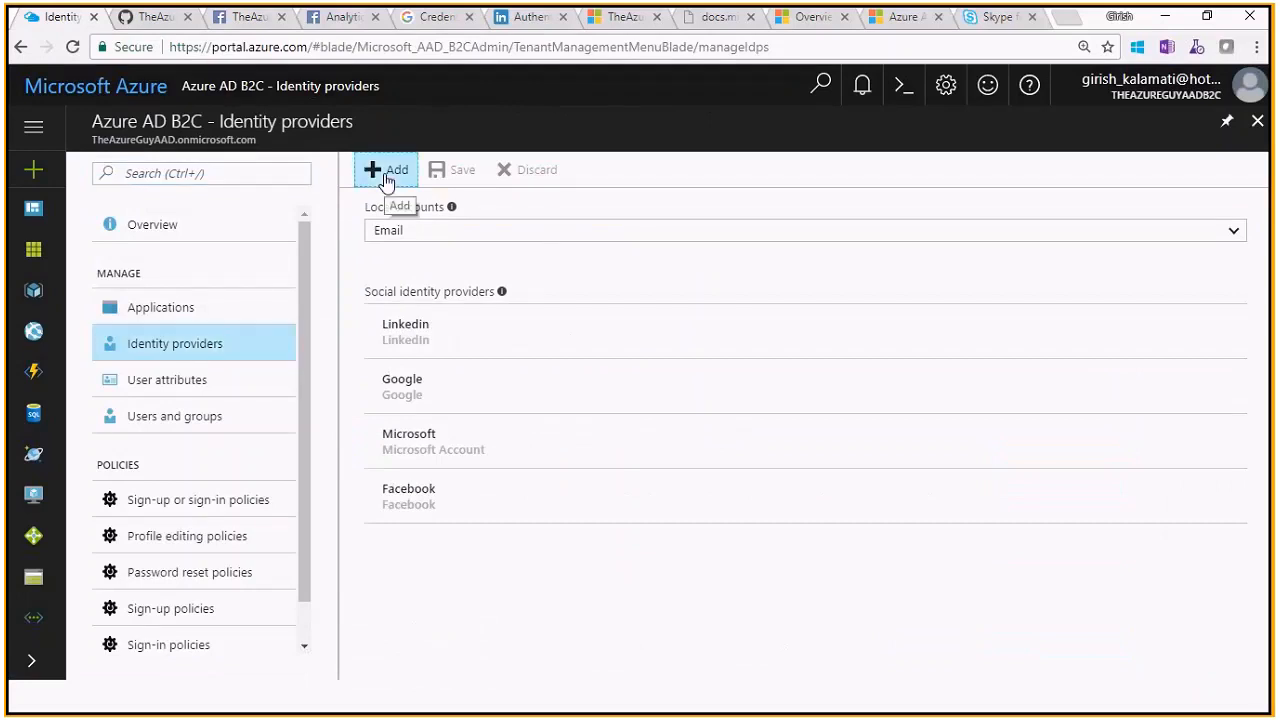
{"action": "left_click", "coordinate": [286, 278]}
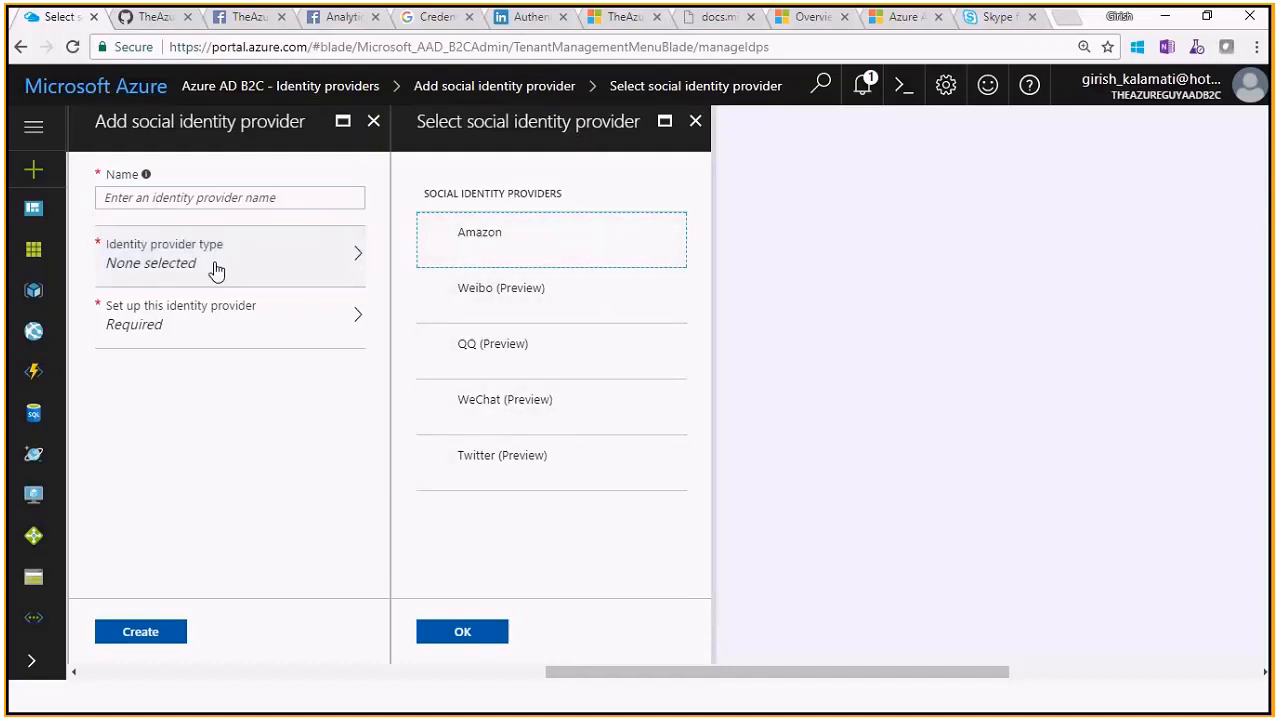
{"action": "left_click", "coordinate": [229, 311]}
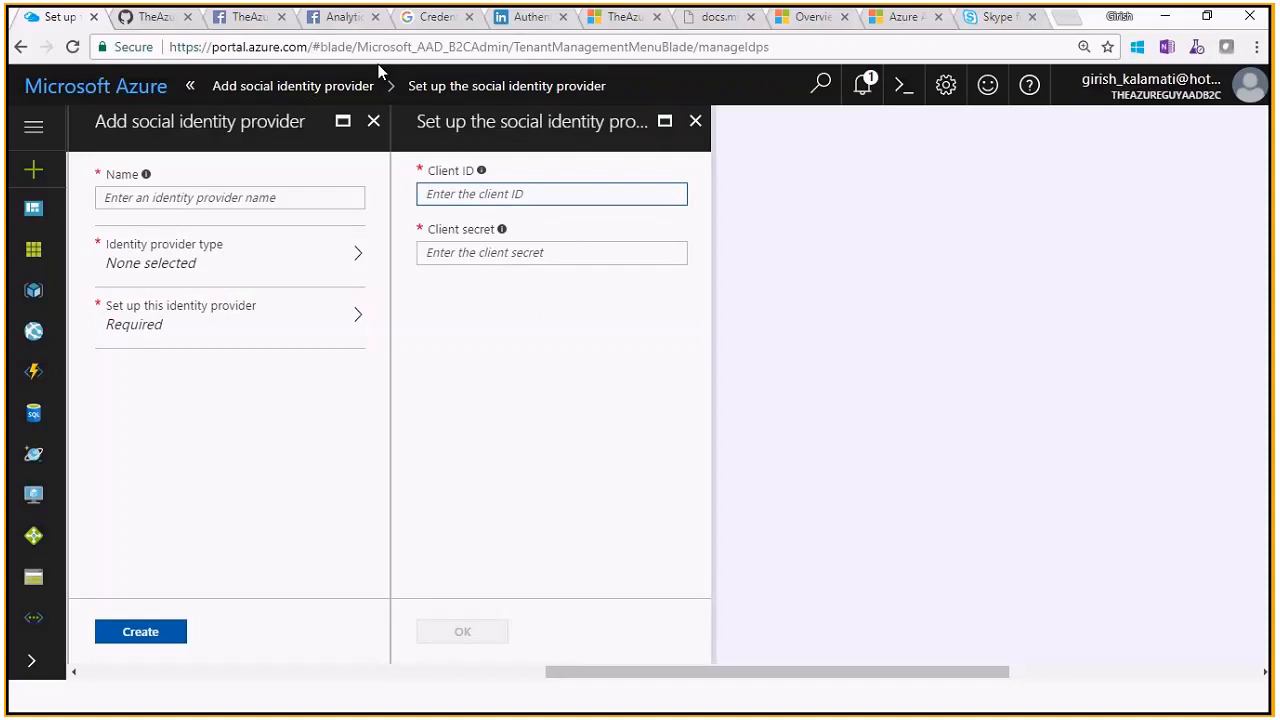
Glance at the Facebook dashboard, then close the setup and add-provider blades
{"action": "left_click", "coordinate": [248, 17]}
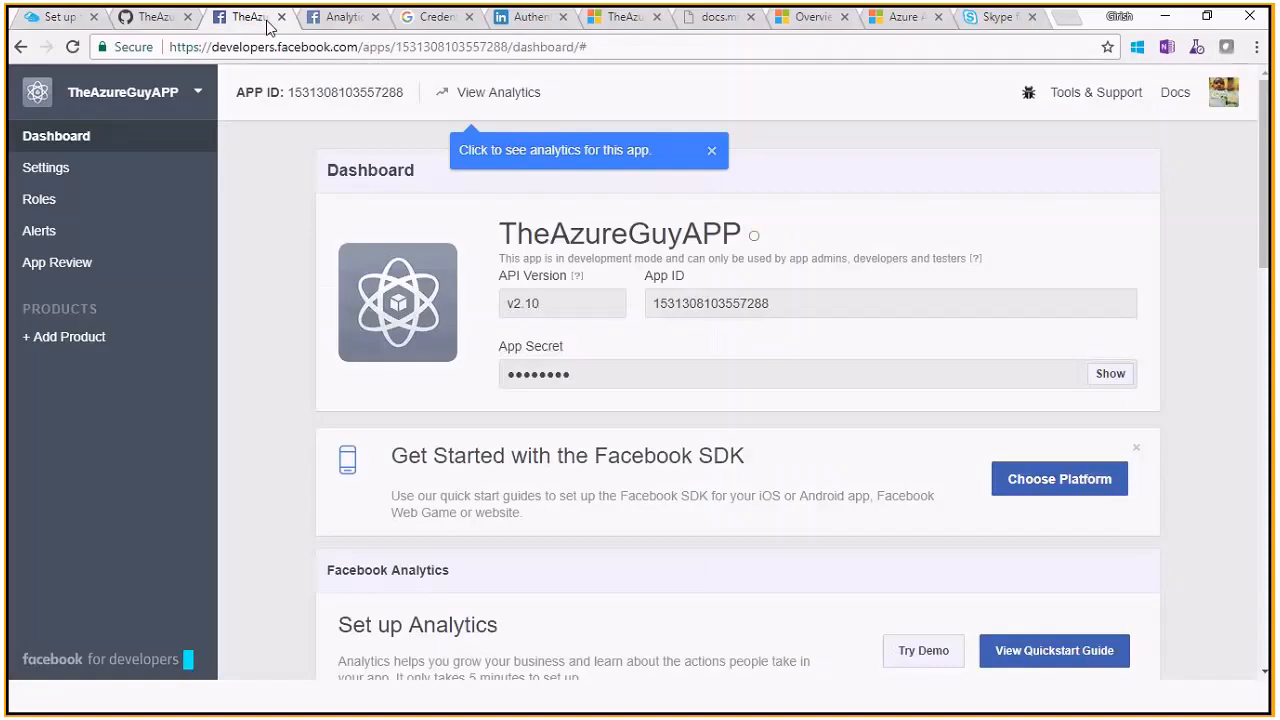
{"action": "left_click", "coordinate": [68, 19]}
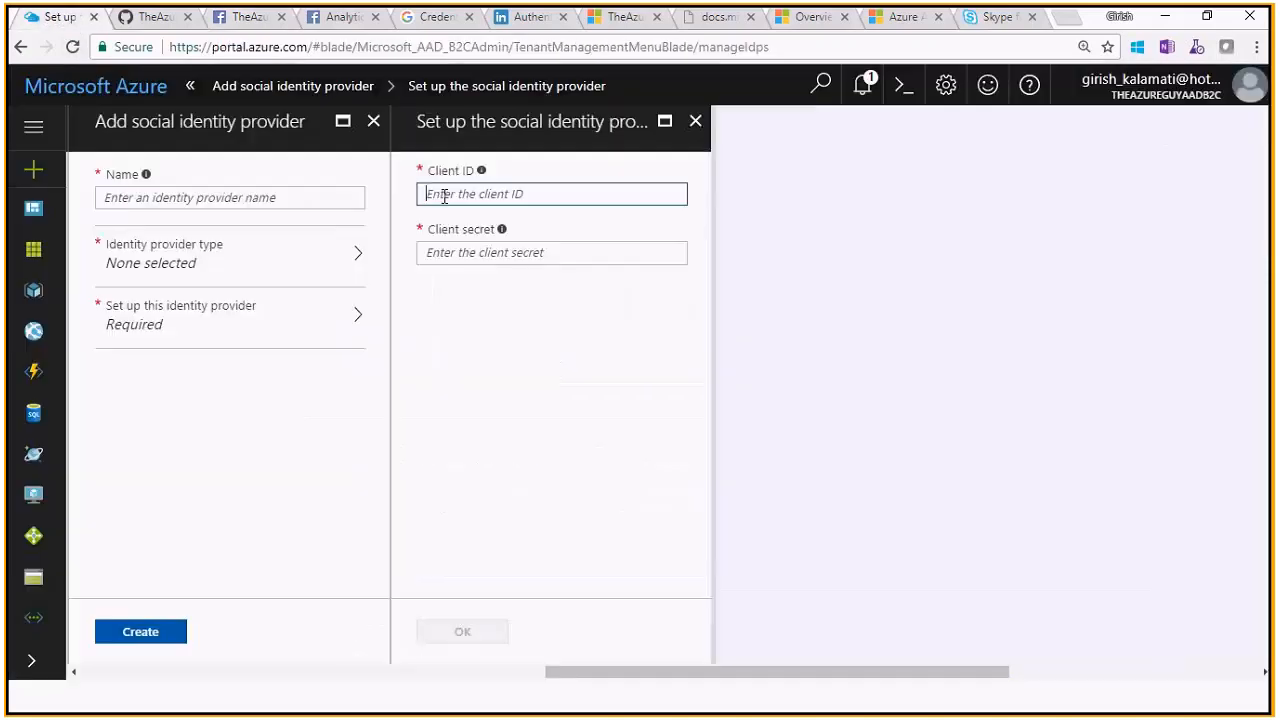
{"action": "left_click", "coordinate": [695, 121]}
{"action": "left_click", "coordinate": [373, 121]}
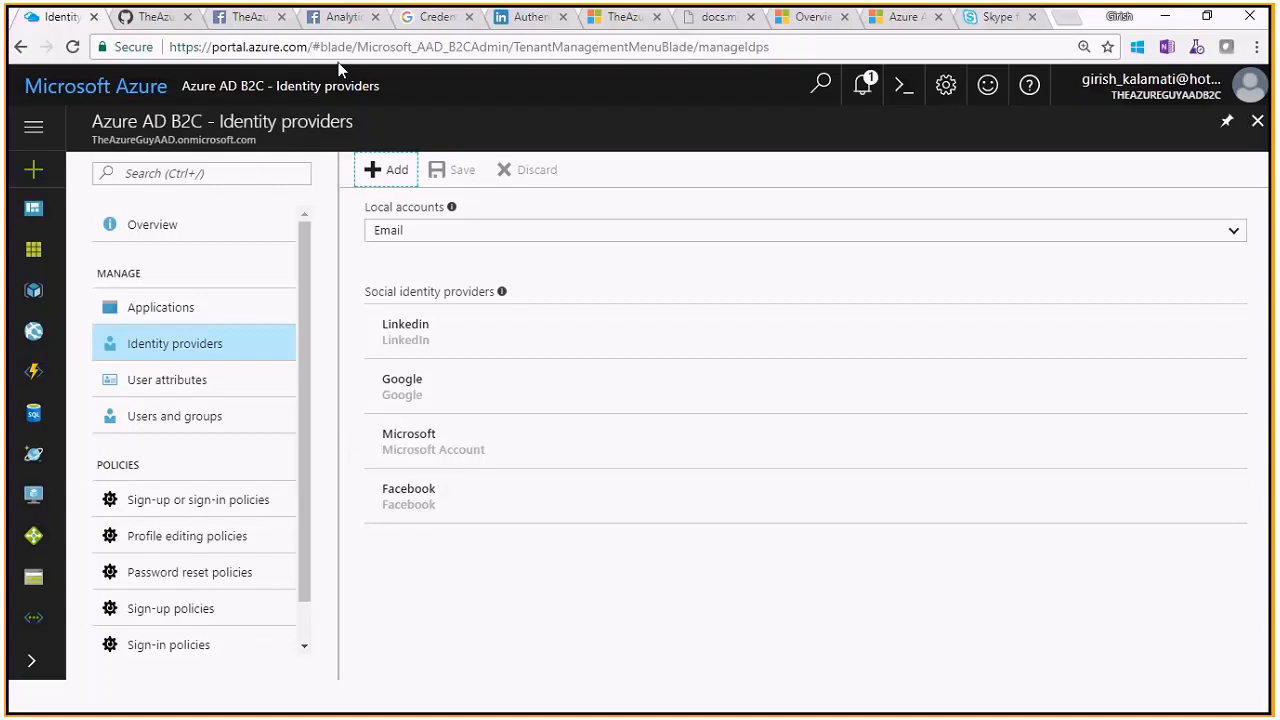
Open Facebook Analytics, dismiss the dashboards and funnel tips, and view the New Facebook Logins chart
{"action": "left_click", "coordinate": [326, 18]}
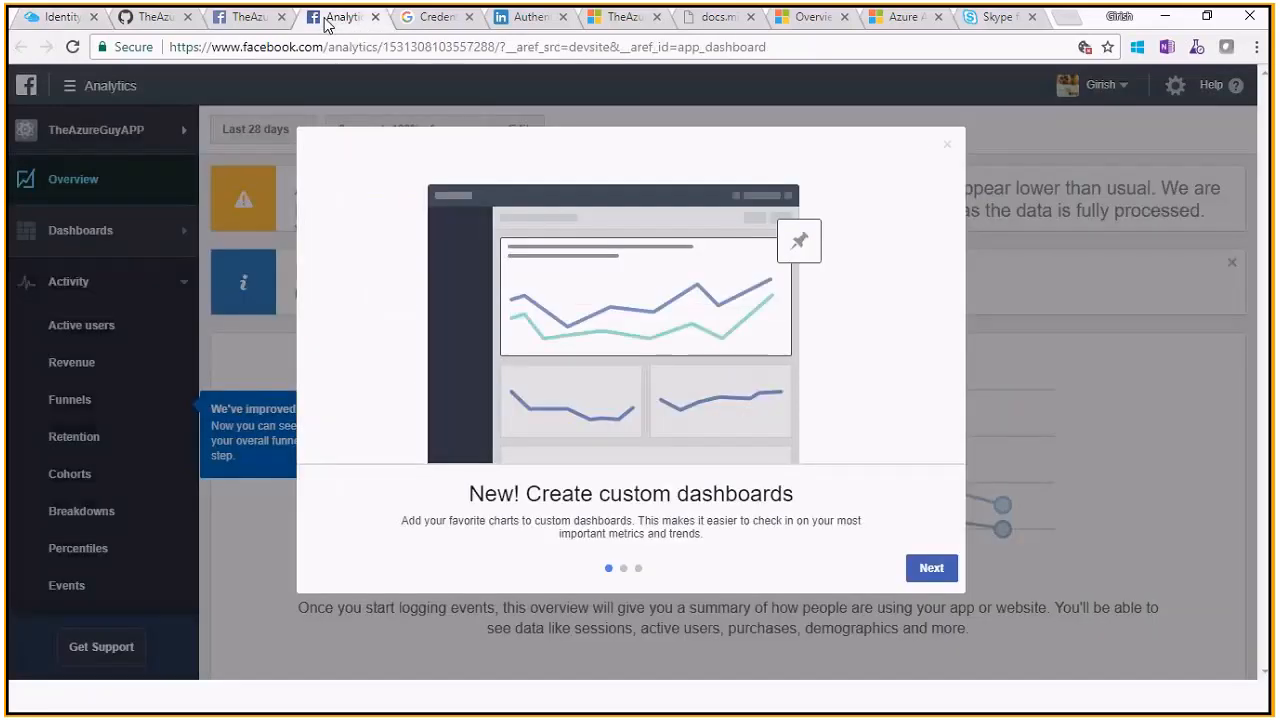
{"action": "left_click", "coordinate": [966, 152]}
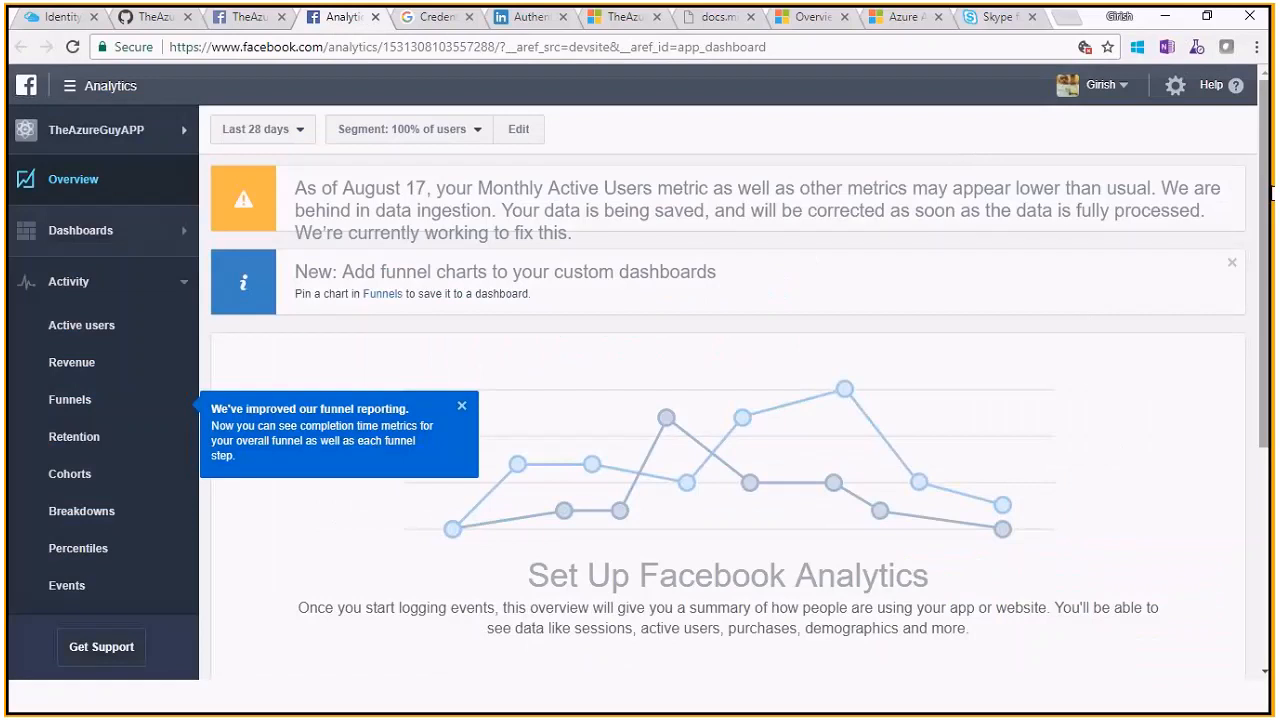
{"action": "scroll", "coordinate": [1266, 405], "scroll_direction": "down", "scroll_amount": 4}
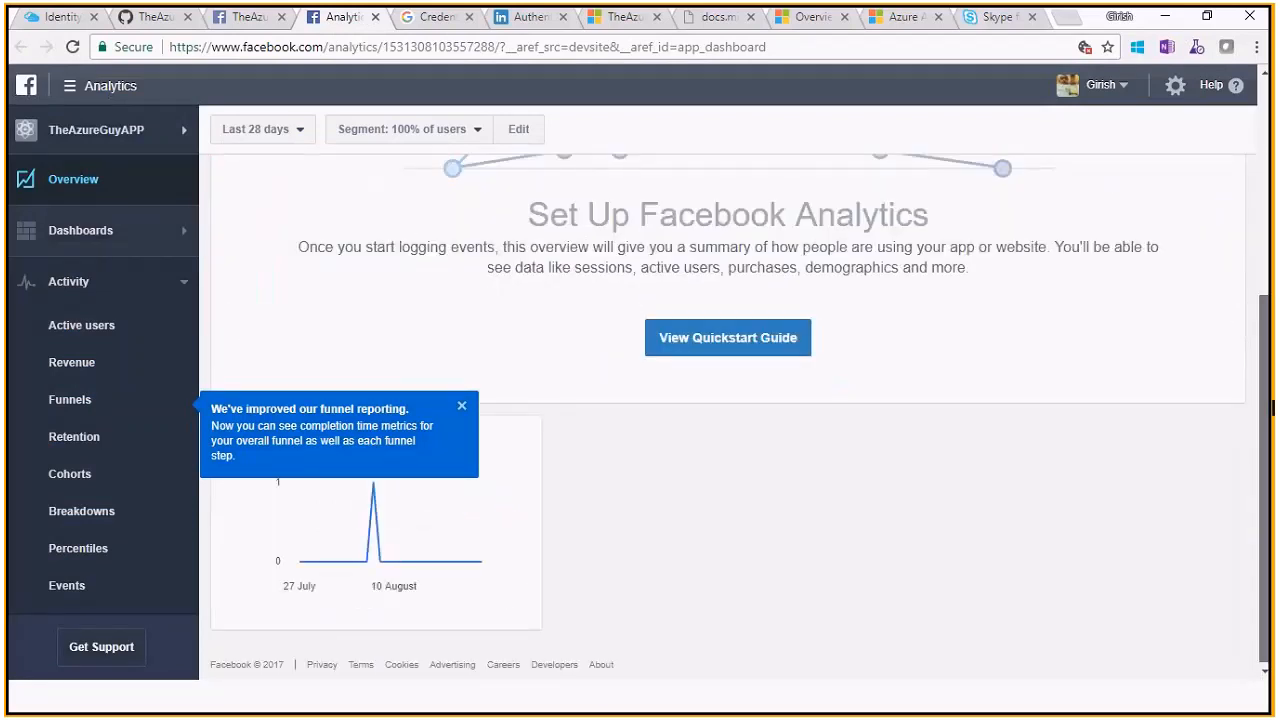
{"action": "left_click", "coordinate": [462, 406]}
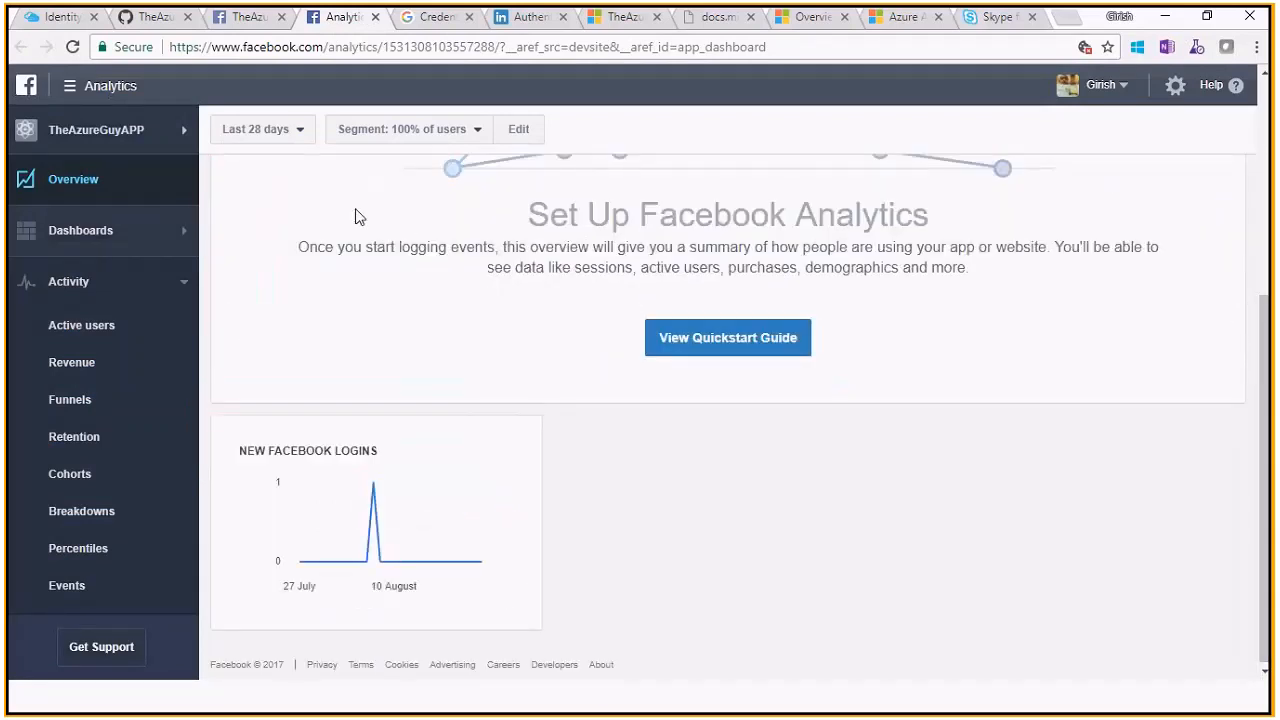
Move via the Facebook developers dashboard to the Google APIs Credentials page showing TaskWebApp's client ID
{"action": "mouse_move", "coordinate": [361, 542]}
{"action": "left_click", "coordinate": [249, 18]}
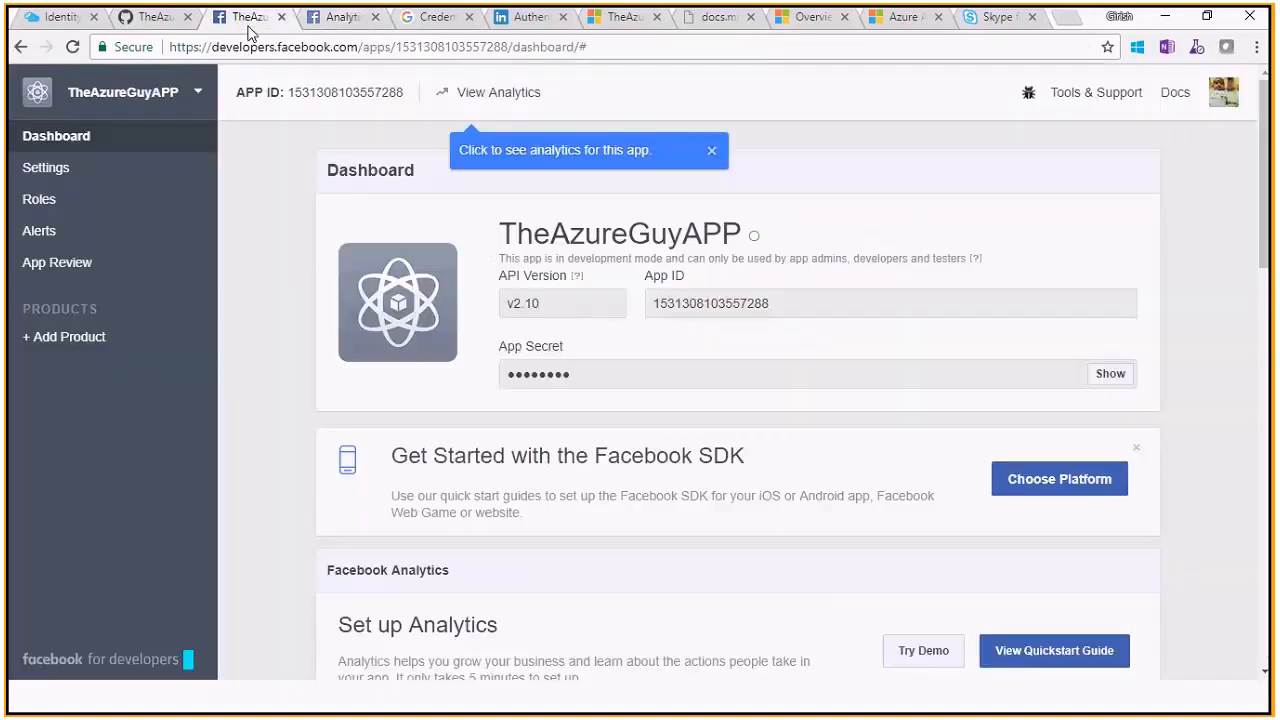
{"action": "left_click", "coordinate": [436, 18]}
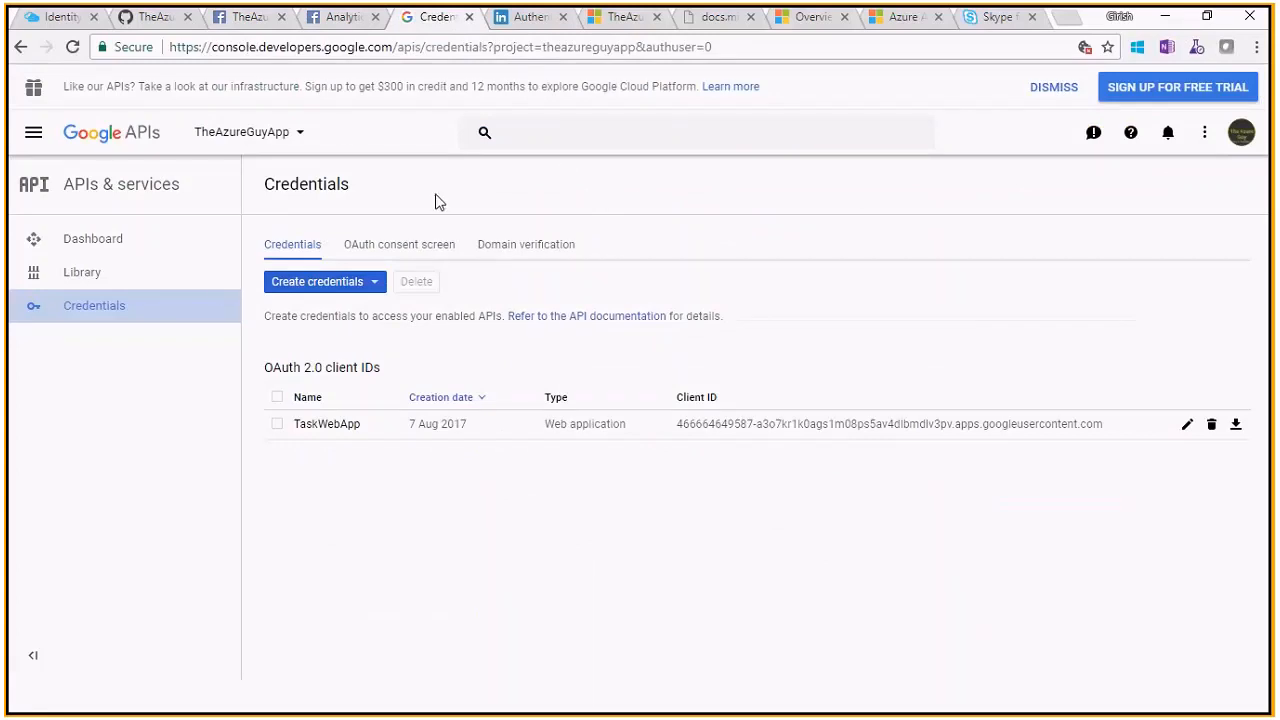
{"action": "left_click", "coordinate": [118, 249]}
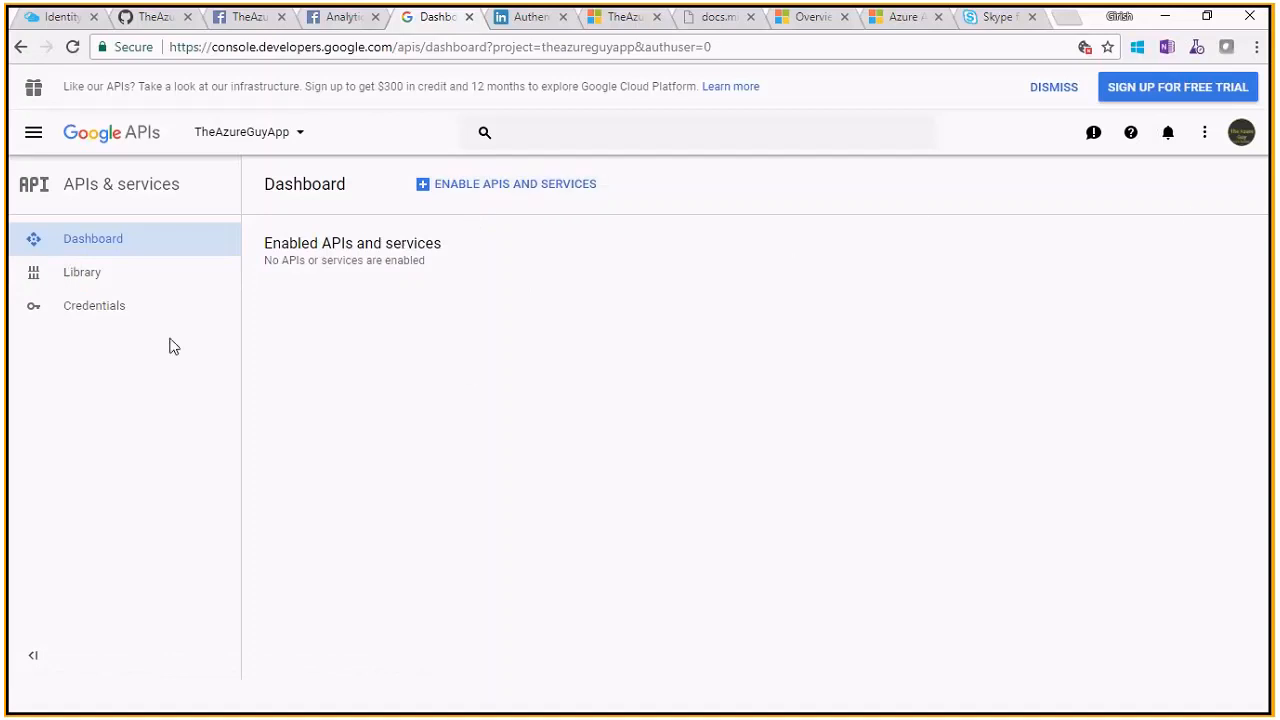
{"action": "left_click", "coordinate": [107, 316]}
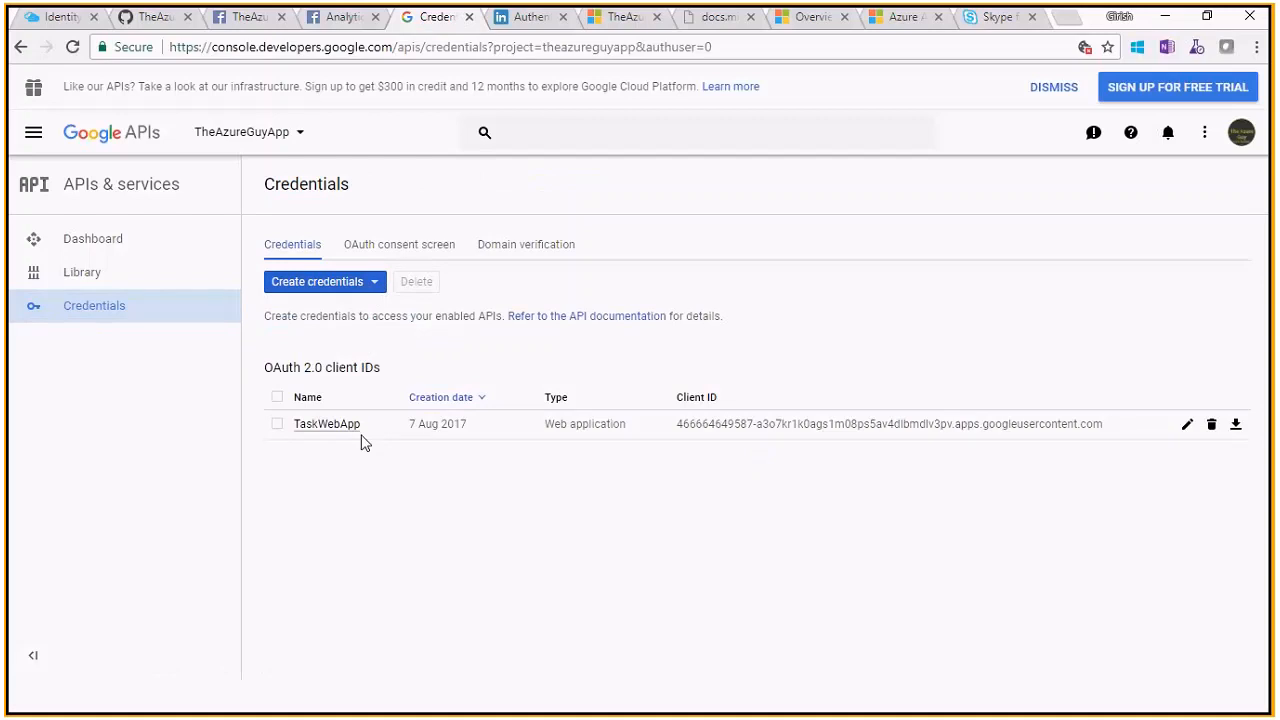
Open TaskWebApp's OAuth 2.0 client details and highlight its Client ID value
{"action": "left_click", "coordinate": [330, 425]}
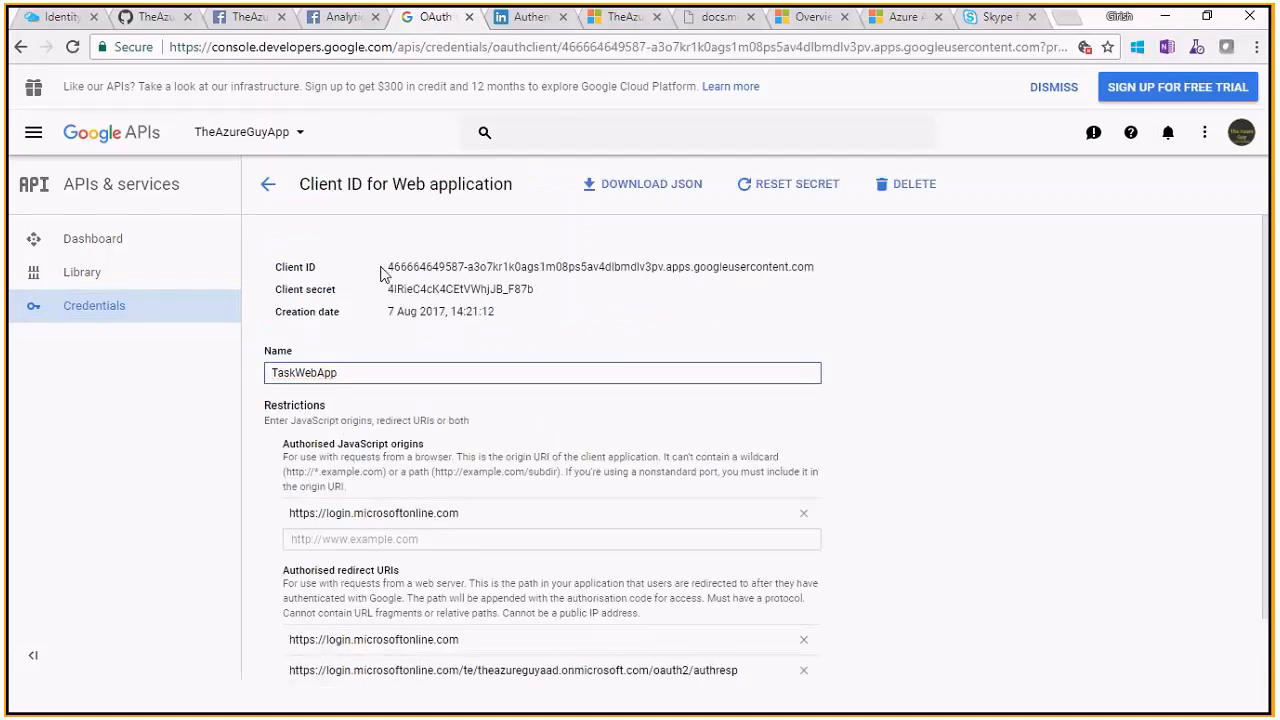
{"action": "left_click_drag", "start_coordinate": [381, 268], "coordinate": [600, 287]}
{"action": "left_click", "coordinate": [603, 273]}
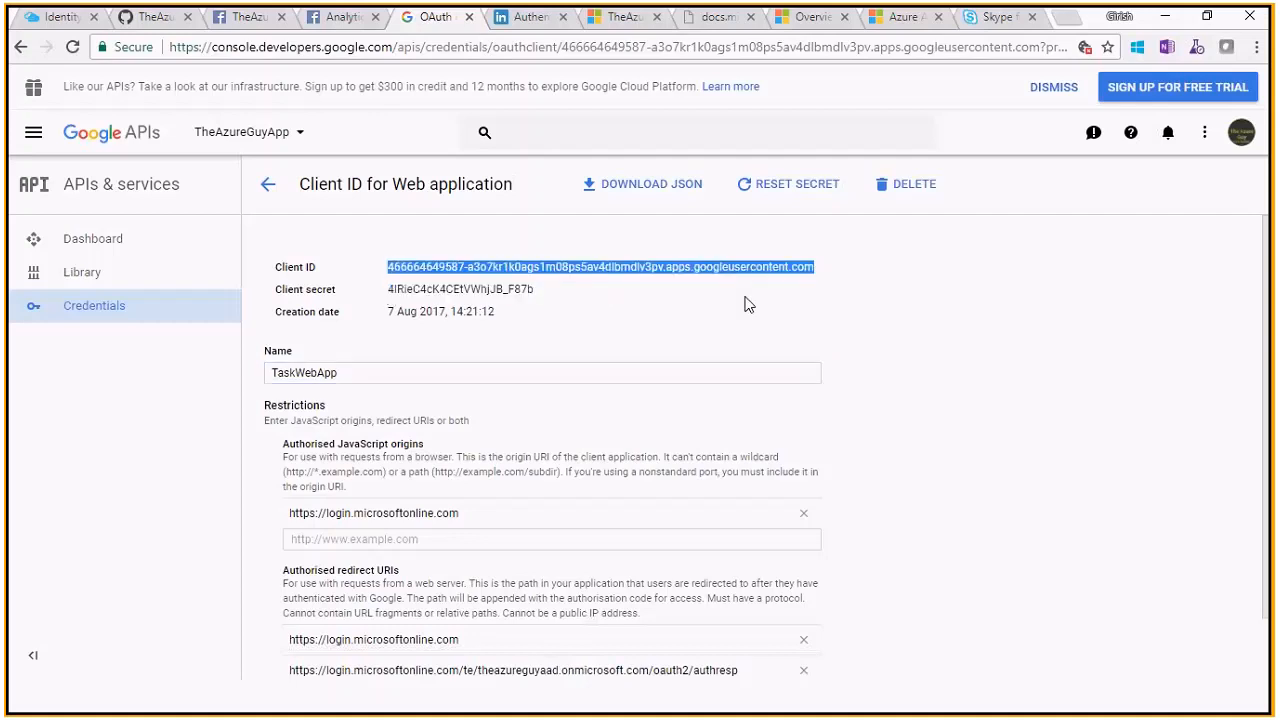
{"action": "left_click", "coordinate": [928, 336]}
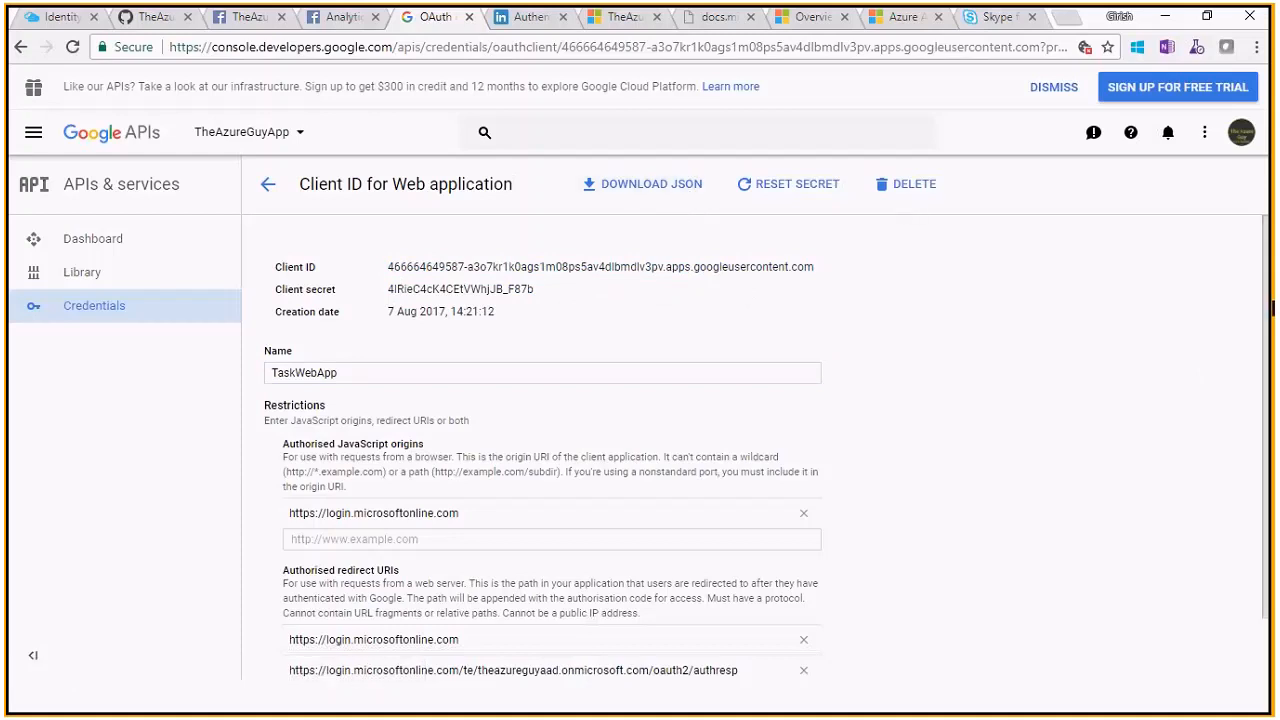
{"action": "scroll", "coordinate": [640, 420], "scroll_direction": "down", "scroll_amount": 1}
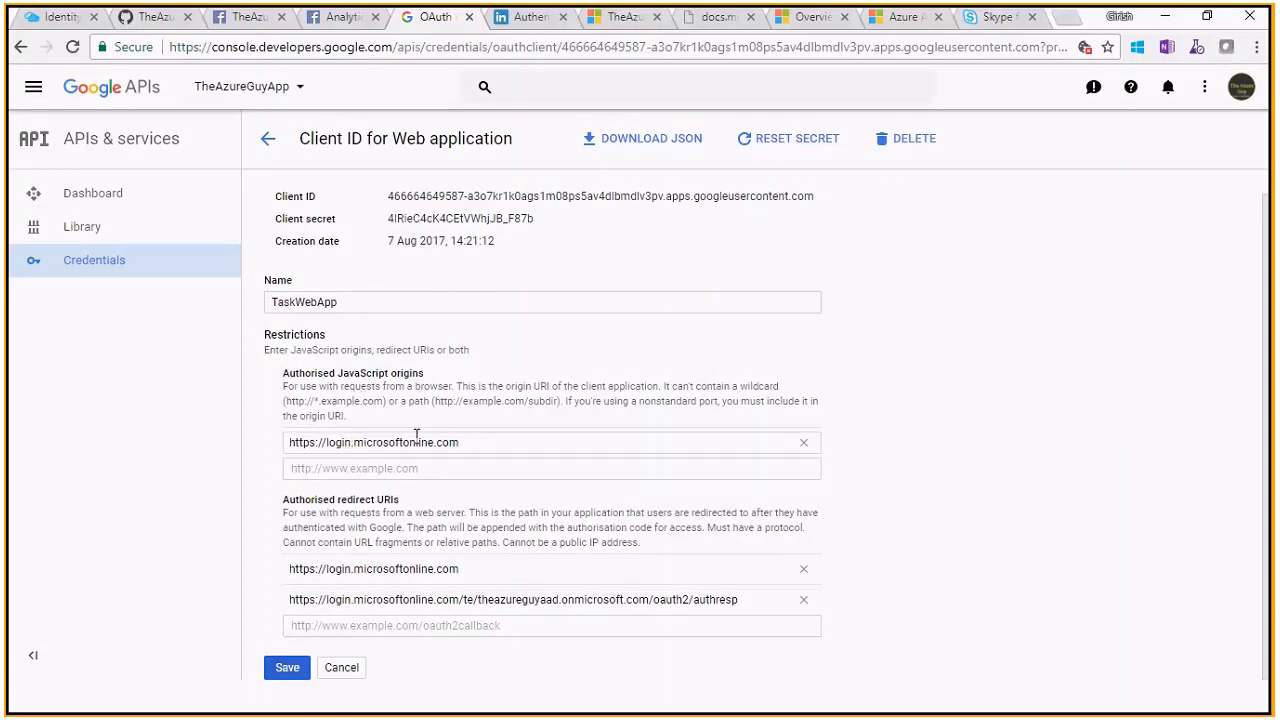
Highlight the login.microsoftonline.com JavaScript origin and the tenant's redirect URI
{"action": "triple_click", "coordinate": [343, 442]}
{"action": "left_click", "coordinate": [349, 442]}
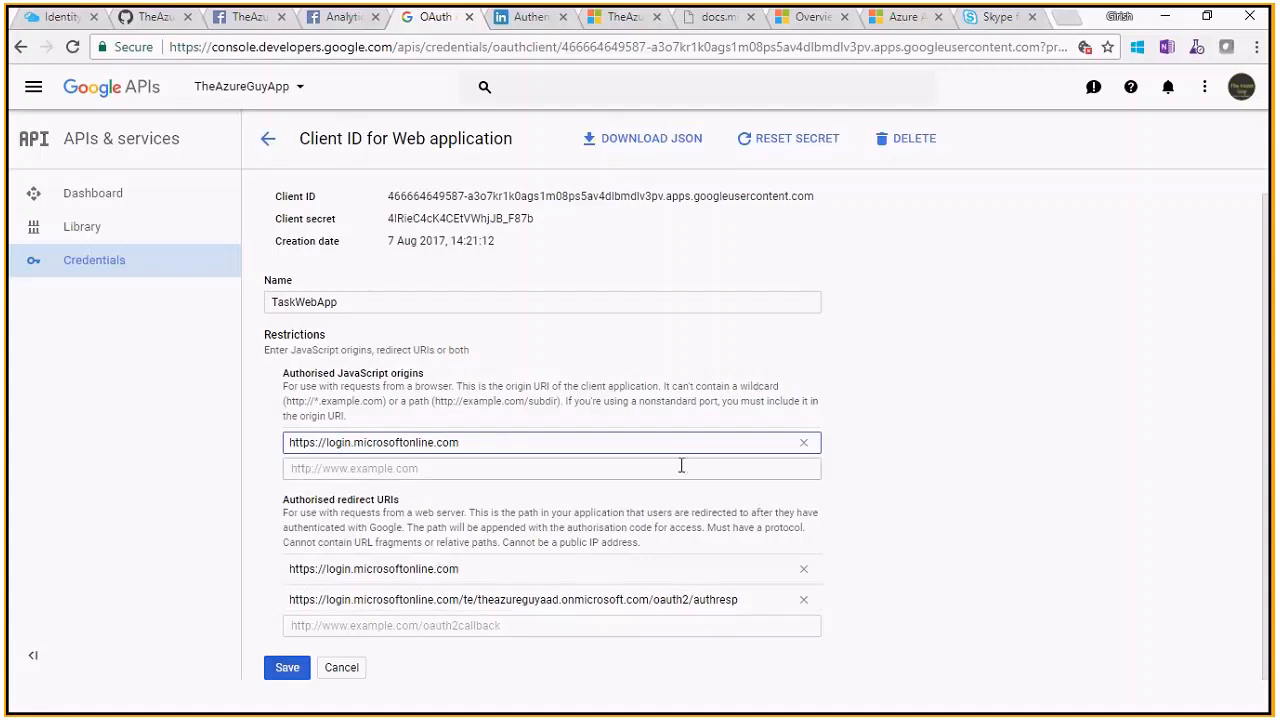
{"action": "triple_click", "coordinate": [674, 601]}
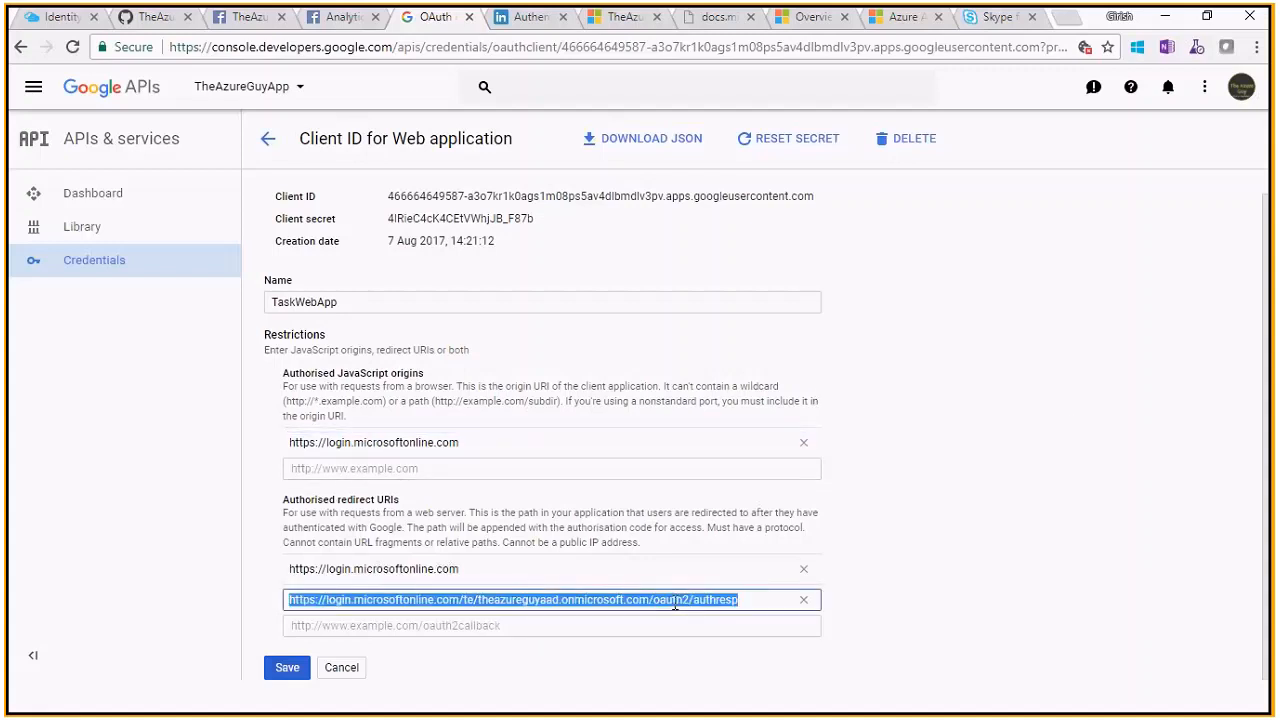
{"action": "left_click", "coordinate": [736, 598]}
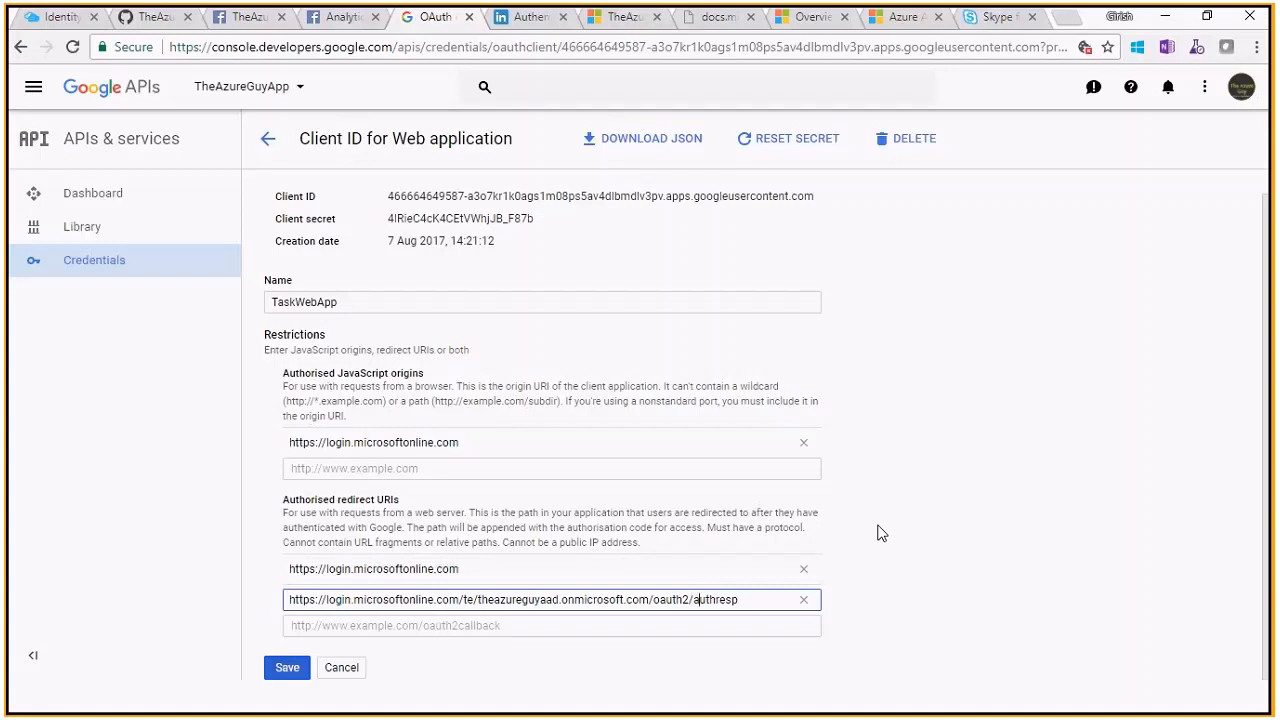
Point out tenant name theazureguyaad and authresp in the redirect URI, then return to Credentials
{"action": "left_click", "coordinate": [695, 599]}
{"action": "double_click", "coordinate": [532, 599]}
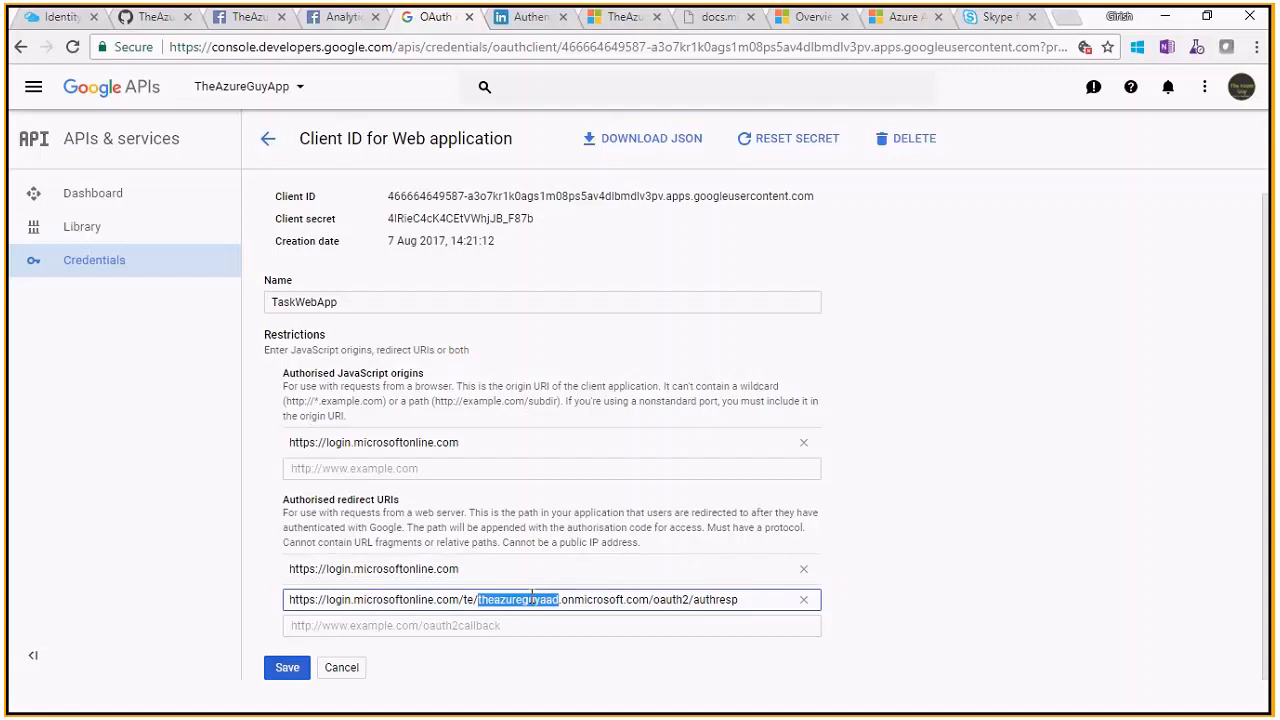
{"action": "double_click", "coordinate": [712, 600]}
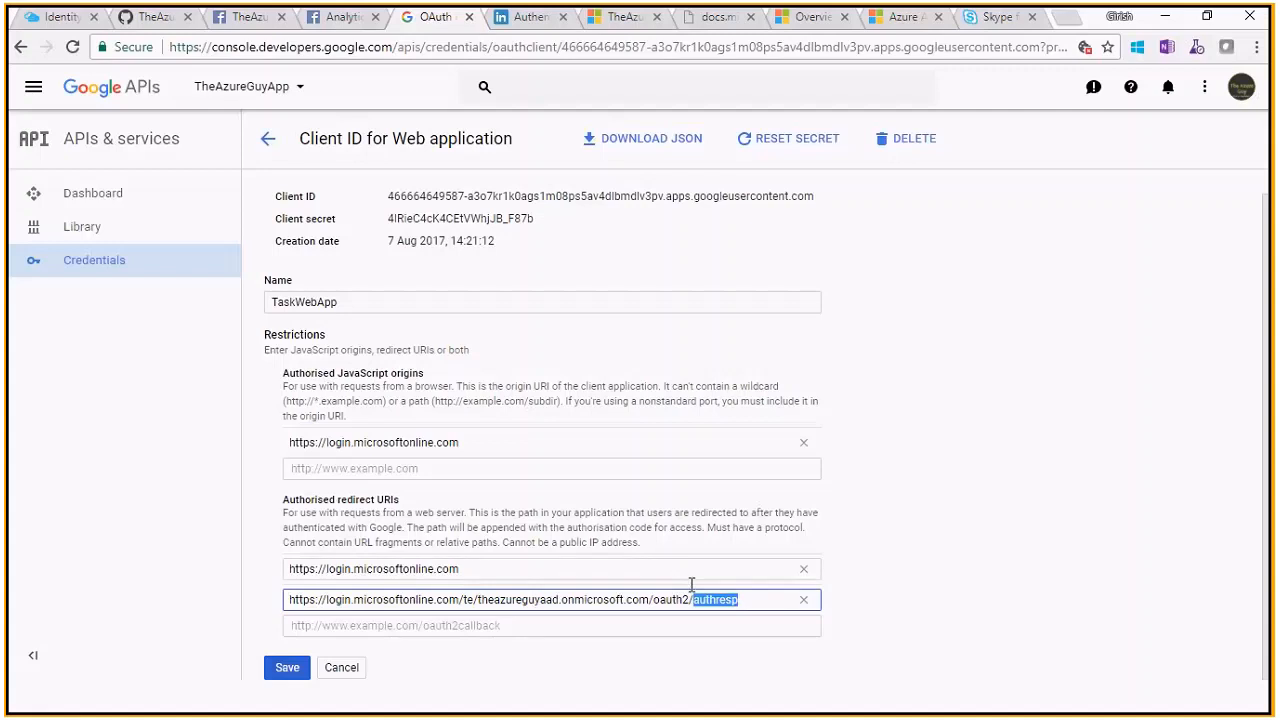
{"action": "left_click", "coordinate": [746, 599]}
{"action": "left_click", "coordinate": [266, 138]}
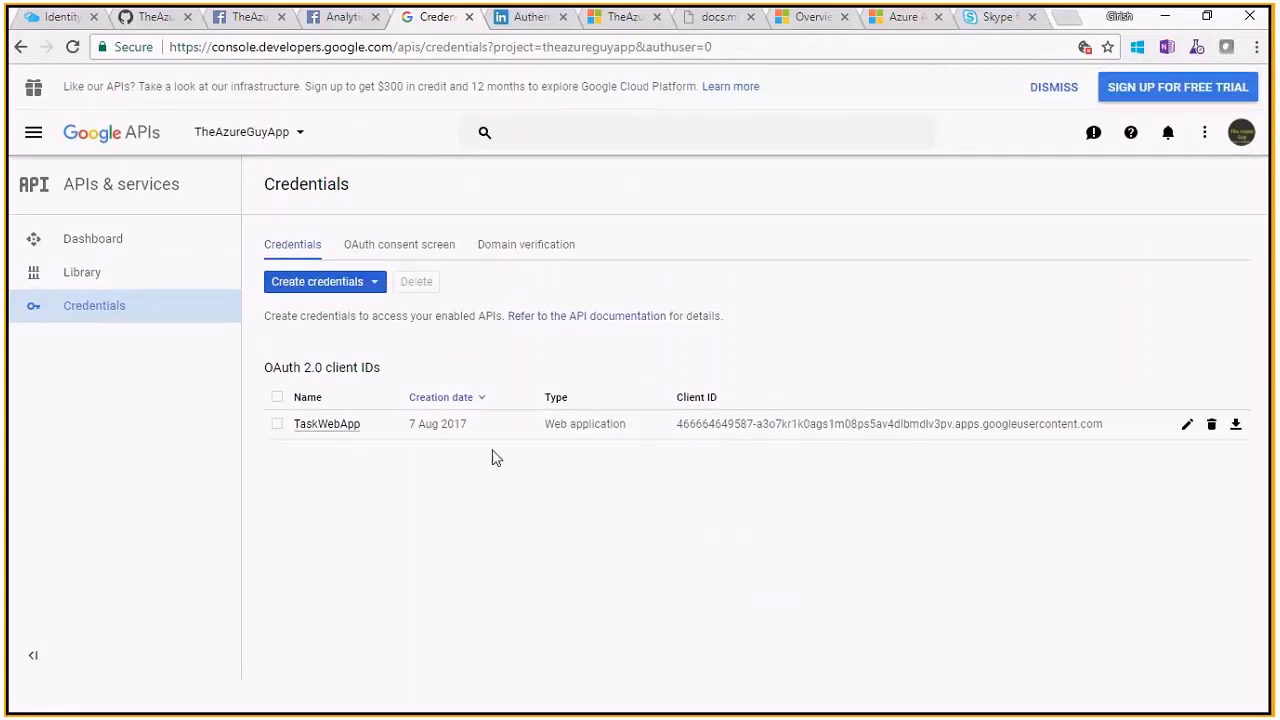
Check the four Azure AD B2C identity providers, then move to the LinkedIn OAuth docs and another window
{"action": "left_click", "coordinate": [60, 17]}
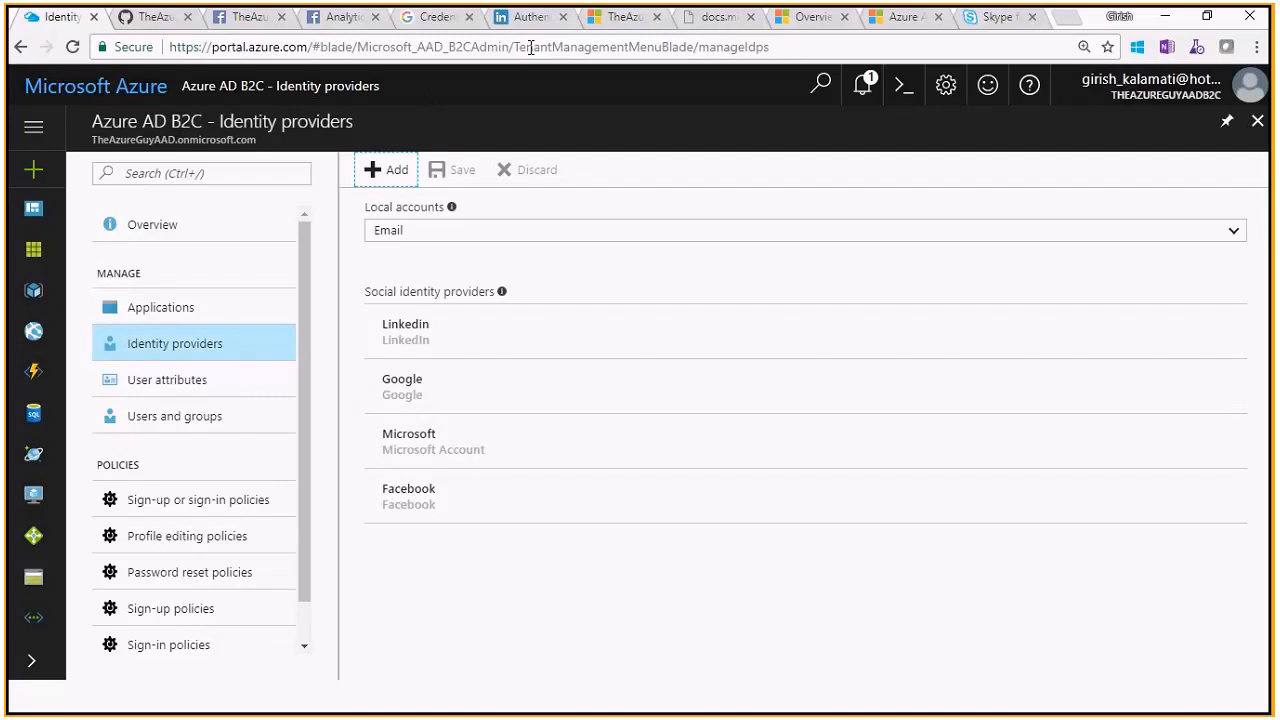
{"action": "left_click", "coordinate": [528, 18]}
{"action": "left_click_drag", "start_coordinate": [1264, 352], "coordinate": [1267, 118]}
{"action": "key", "text": "alt+Tab"}
{"action": "key", "text": "alt+Tab"}
{"action": "key", "text": "alt+Tab"}
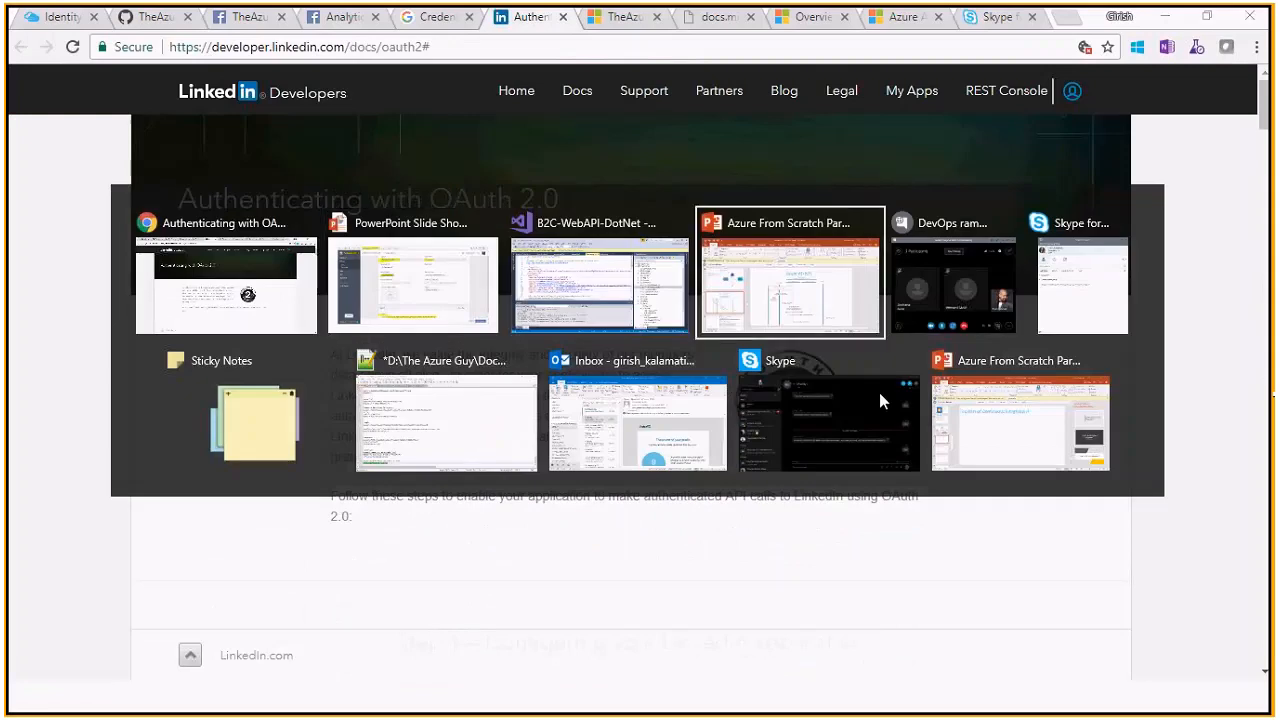
Browse PowerPoint demo slides 82–87, settle on Google client settings slide 85, then return to the browser
{"action": "left_click", "coordinate": [171, 578]}
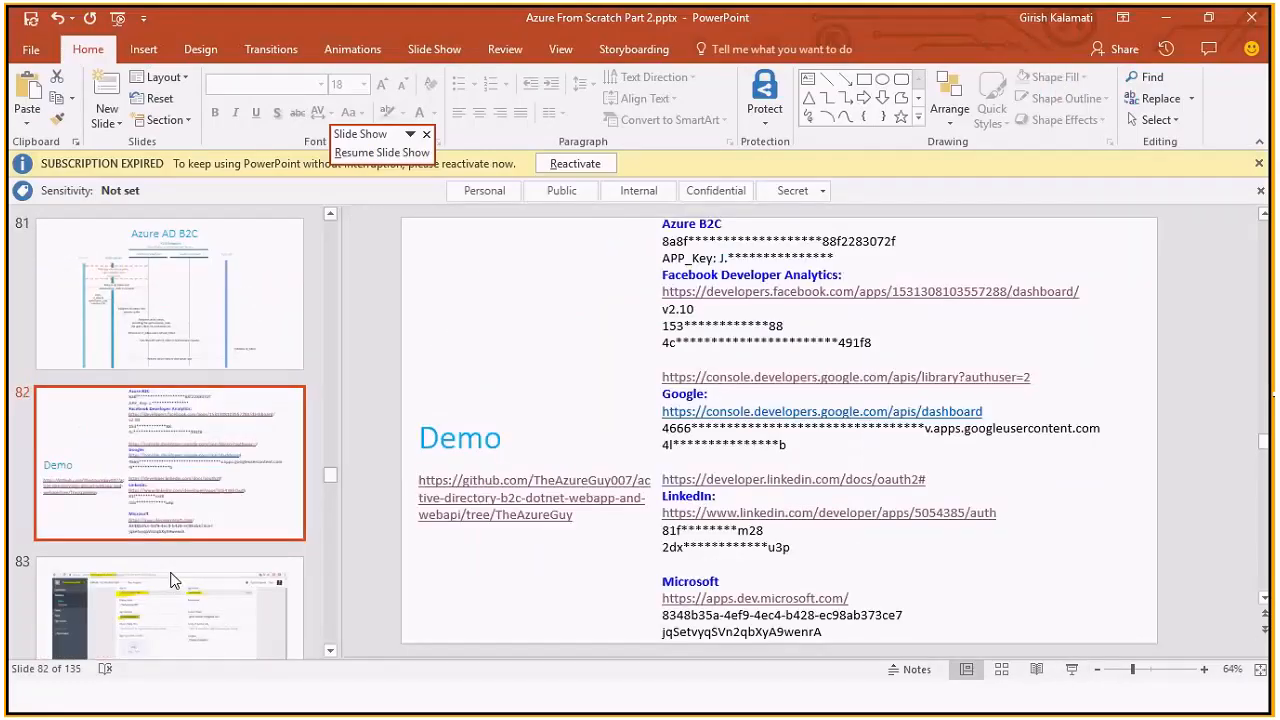
{"action": "left_click", "coordinate": [170, 572]}
{"action": "left_click", "coordinate": [170, 572]}
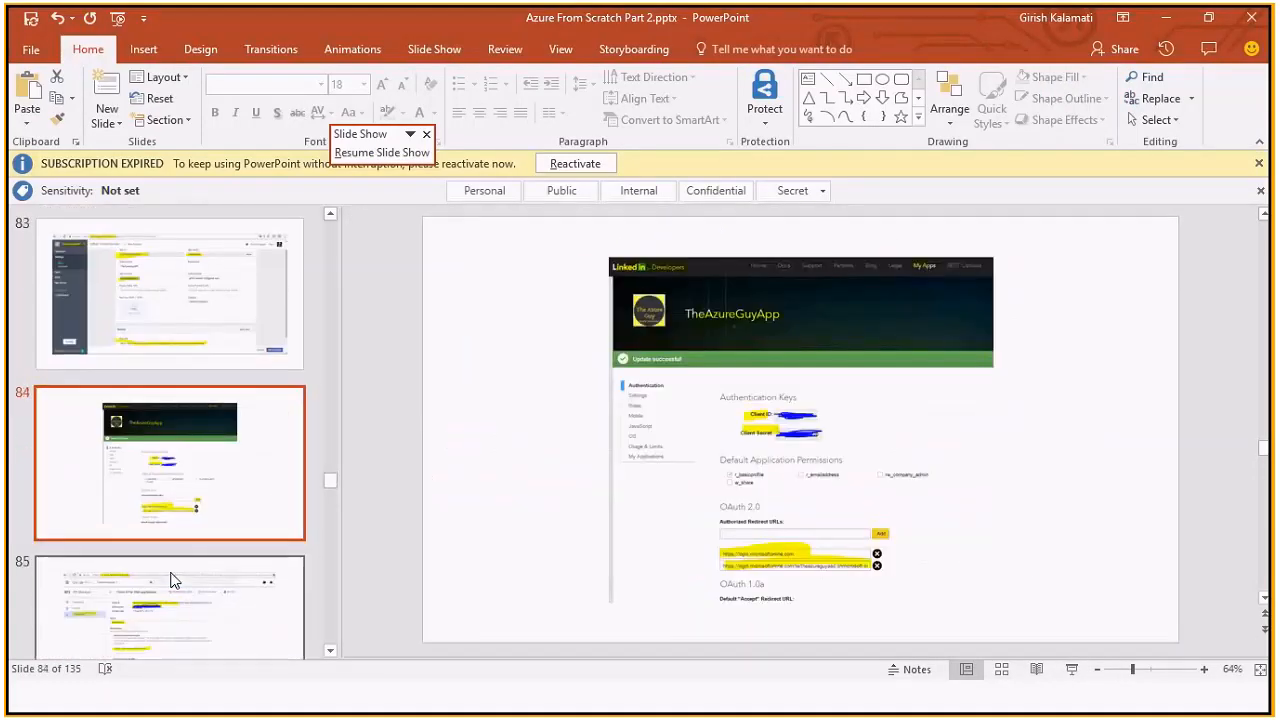
{"action": "left_click", "coordinate": [171, 578]}
{"action": "left_click", "coordinate": [171, 578]}
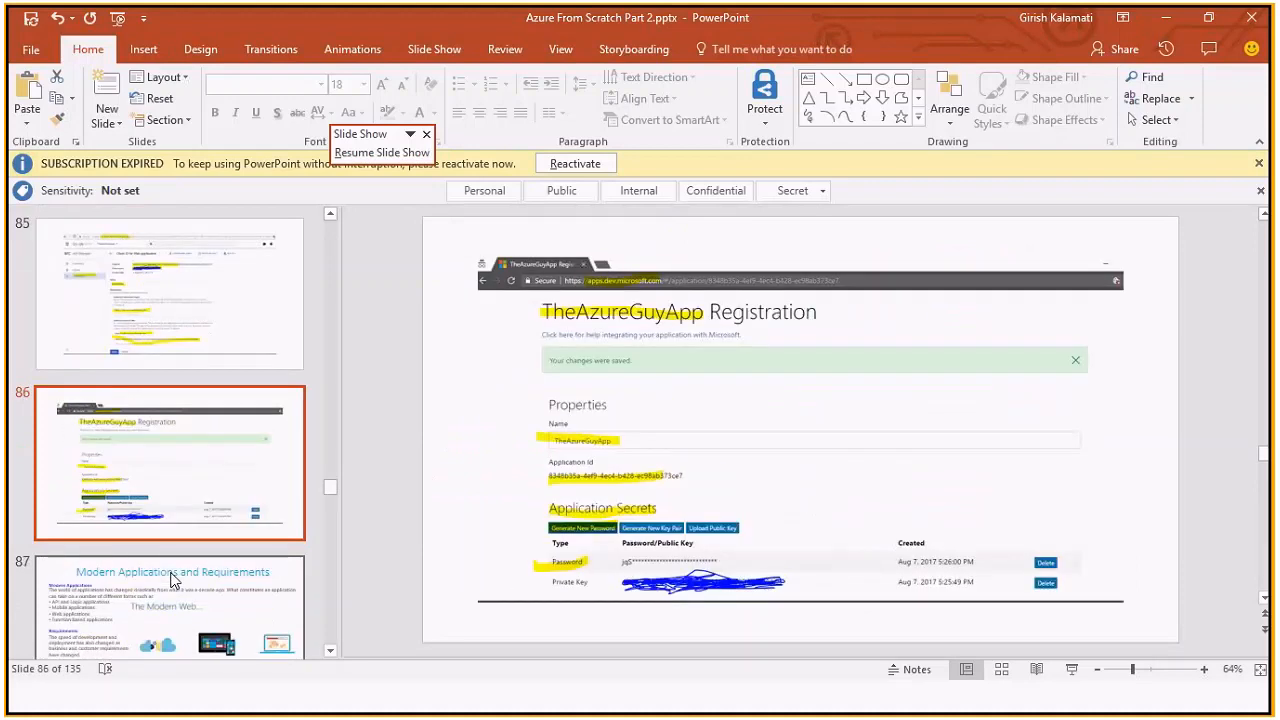
{"action": "left_click", "coordinate": [171, 578]}
{"action": "key", "text": "Up"}
{"action": "key", "text": "Up"}
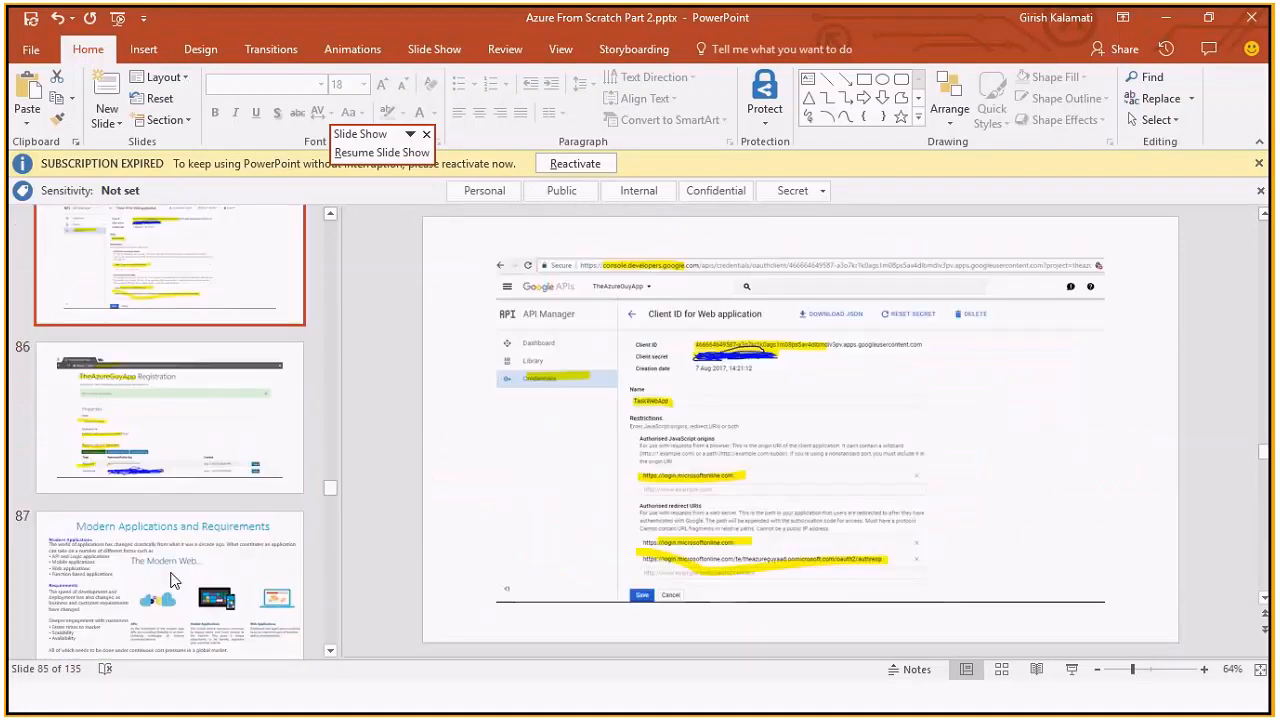
{"action": "key", "text": "Down"}
{"action": "key", "text": "Up"}
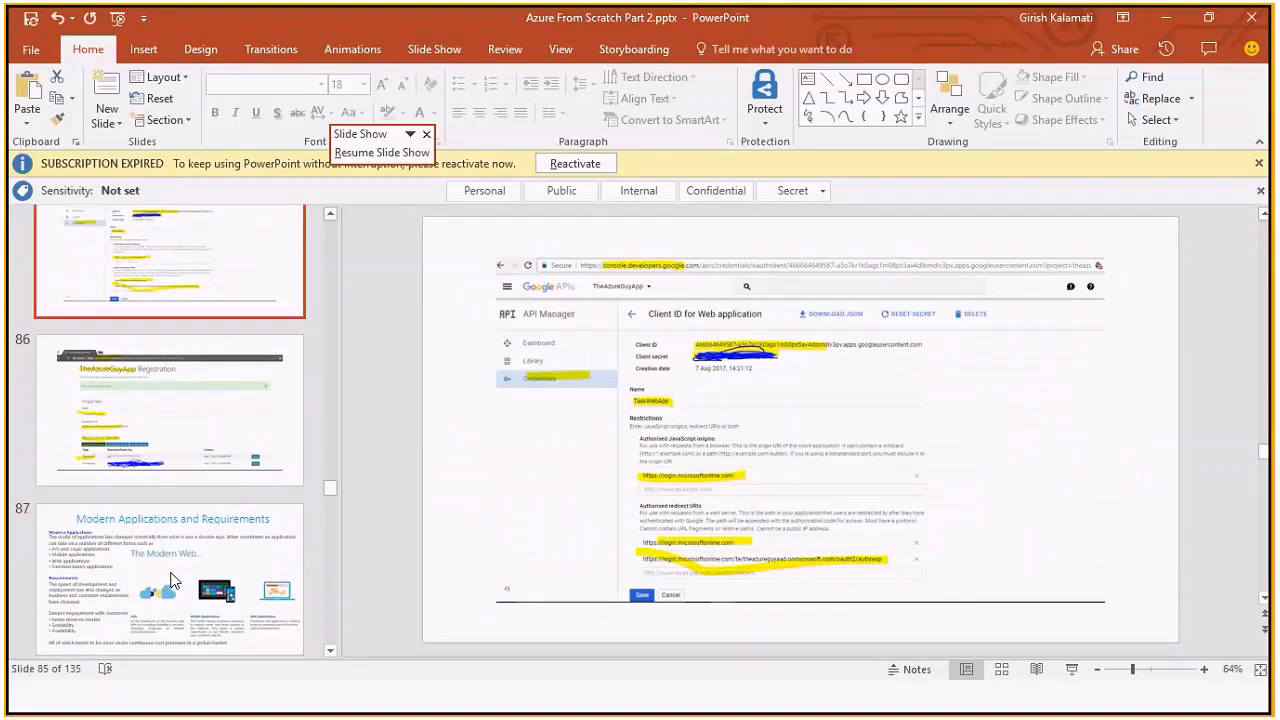
{"action": "key", "text": "alt+Tab"}
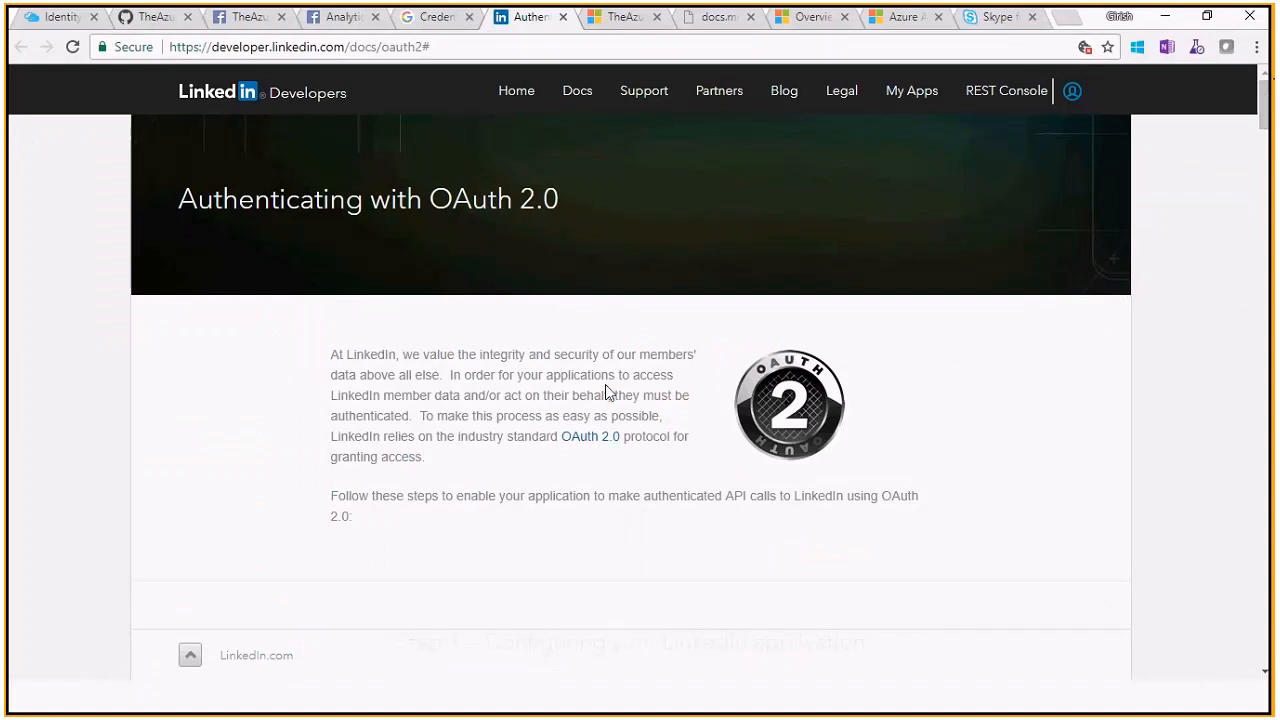
Scroll the LinkedIn docs, then bring up TheAzureGuyApp's page in the Application Registration Portal
{"action": "scroll", "coordinate": [605, 384], "scroll_direction": "down", "scroll_amount": 1}
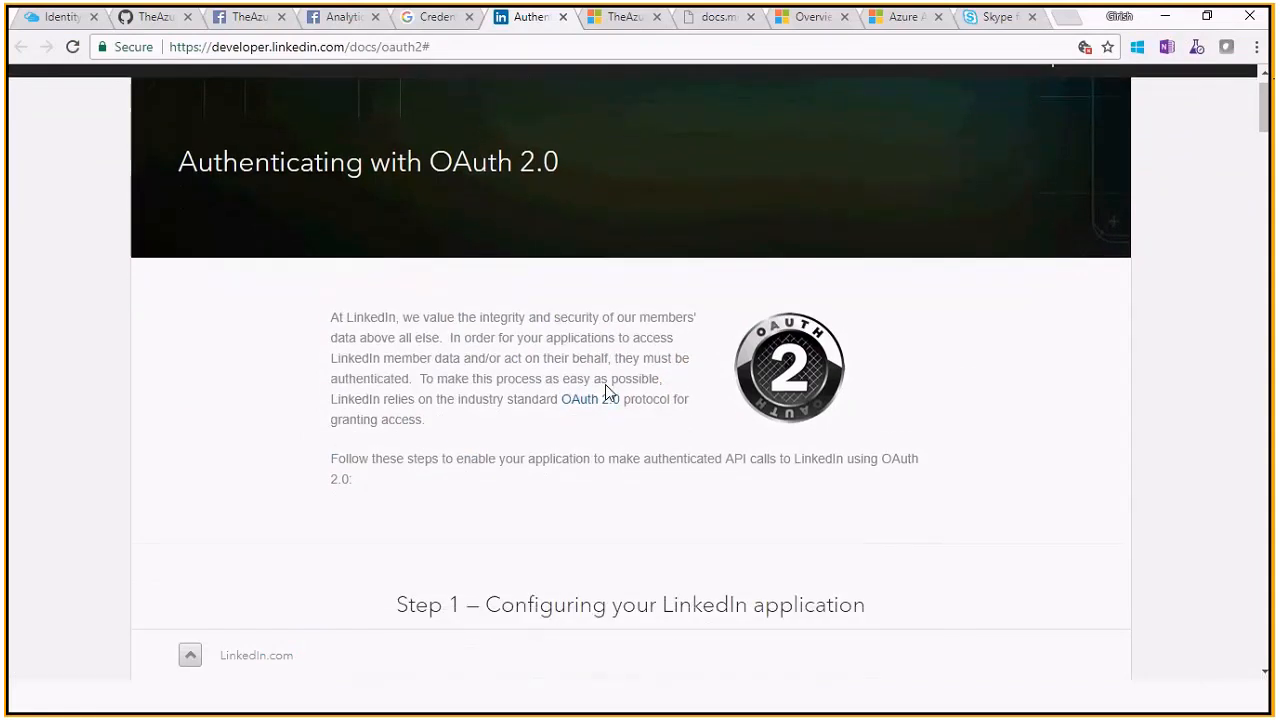
{"action": "scroll", "coordinate": [605, 384], "scroll_direction": "up", "scroll_amount": 1}
{"action": "scroll", "coordinate": [601, 317], "scroll_direction": "down", "scroll_amount": 1}
{"action": "scroll", "coordinate": [601, 317], "scroll_direction": "down", "scroll_amount": 3}
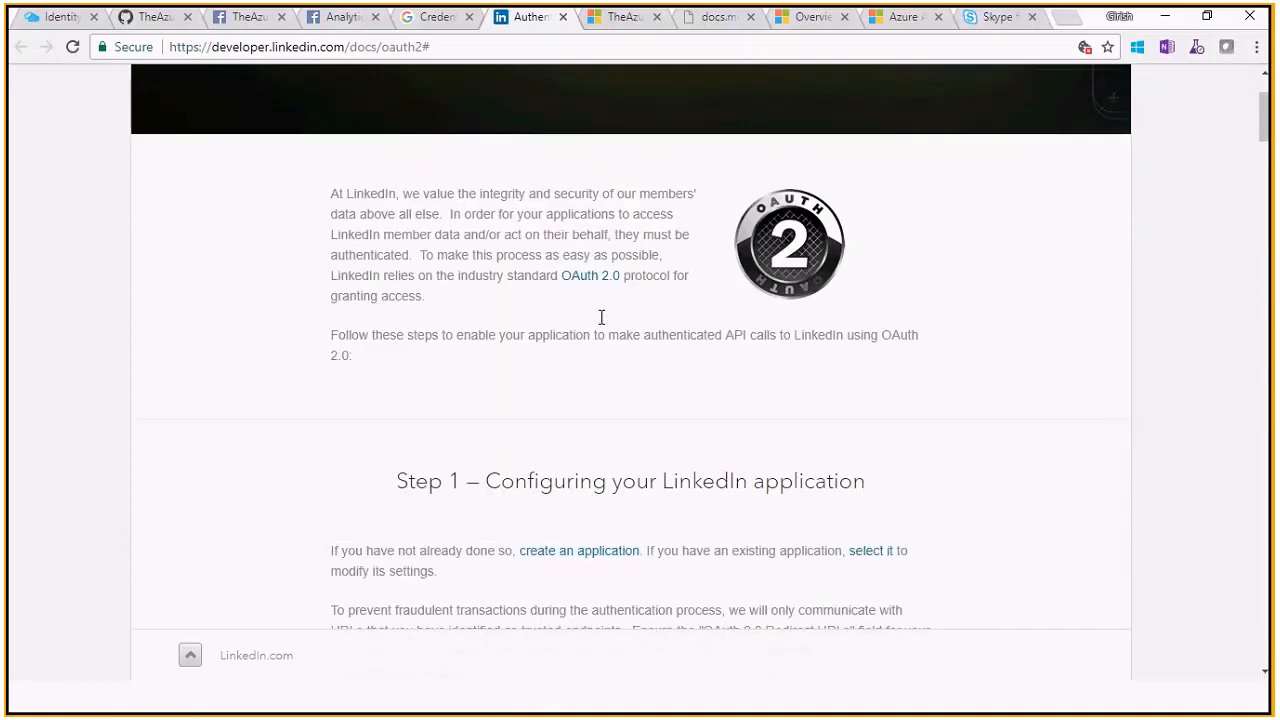
{"action": "scroll", "coordinate": [601, 317], "scroll_direction": "down", "scroll_amount": 10}
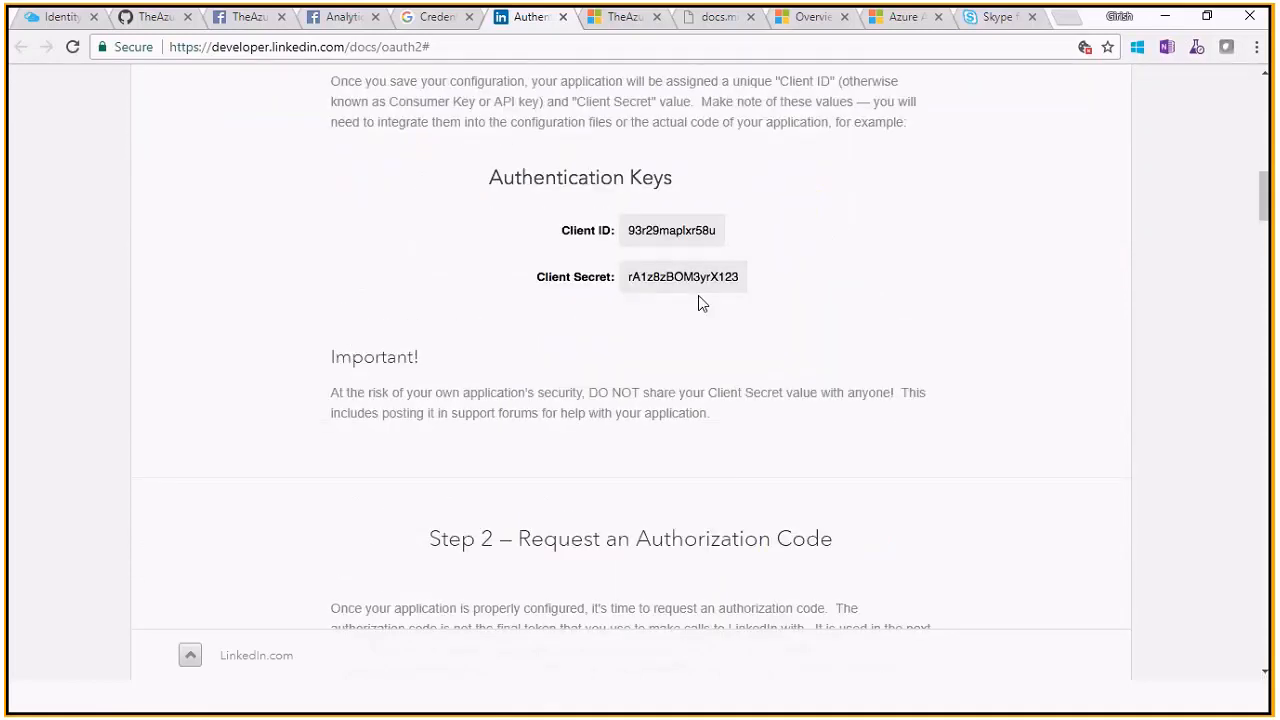
{"action": "left_click", "coordinate": [623, 26]}
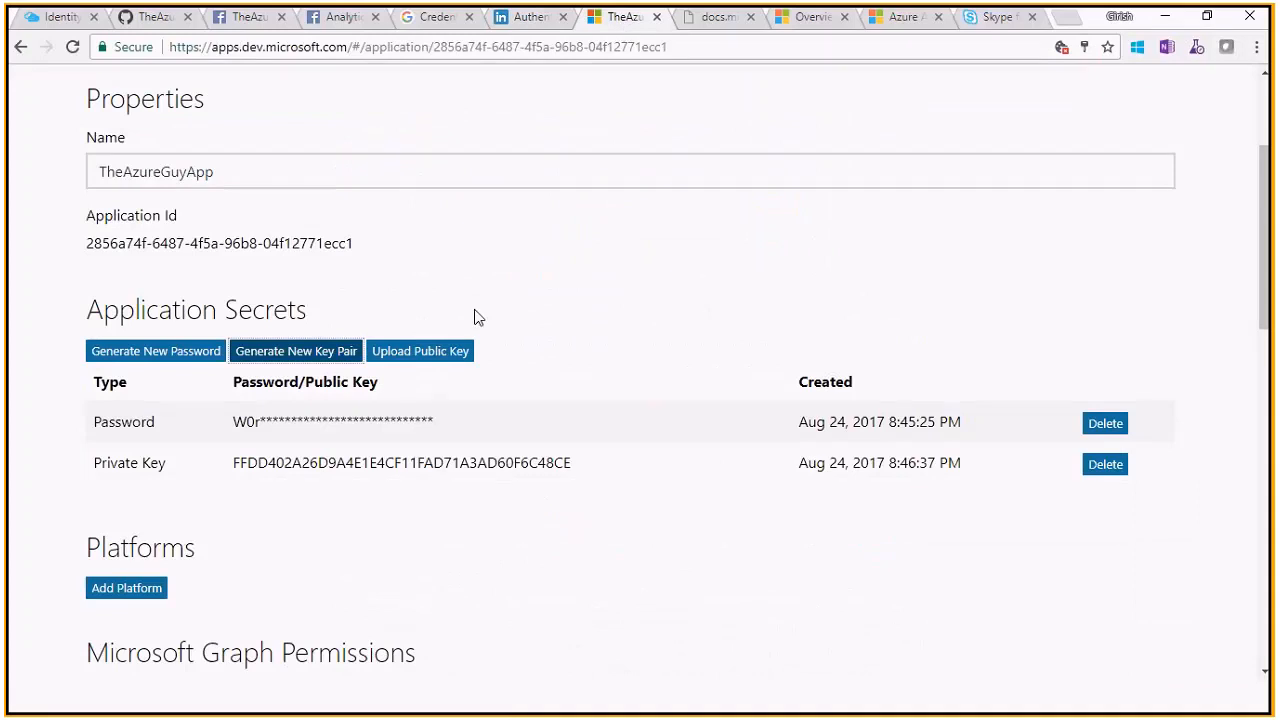
{"action": "left_click_drag", "start_coordinate": [1273, 252], "coordinate": [1272, 180]}
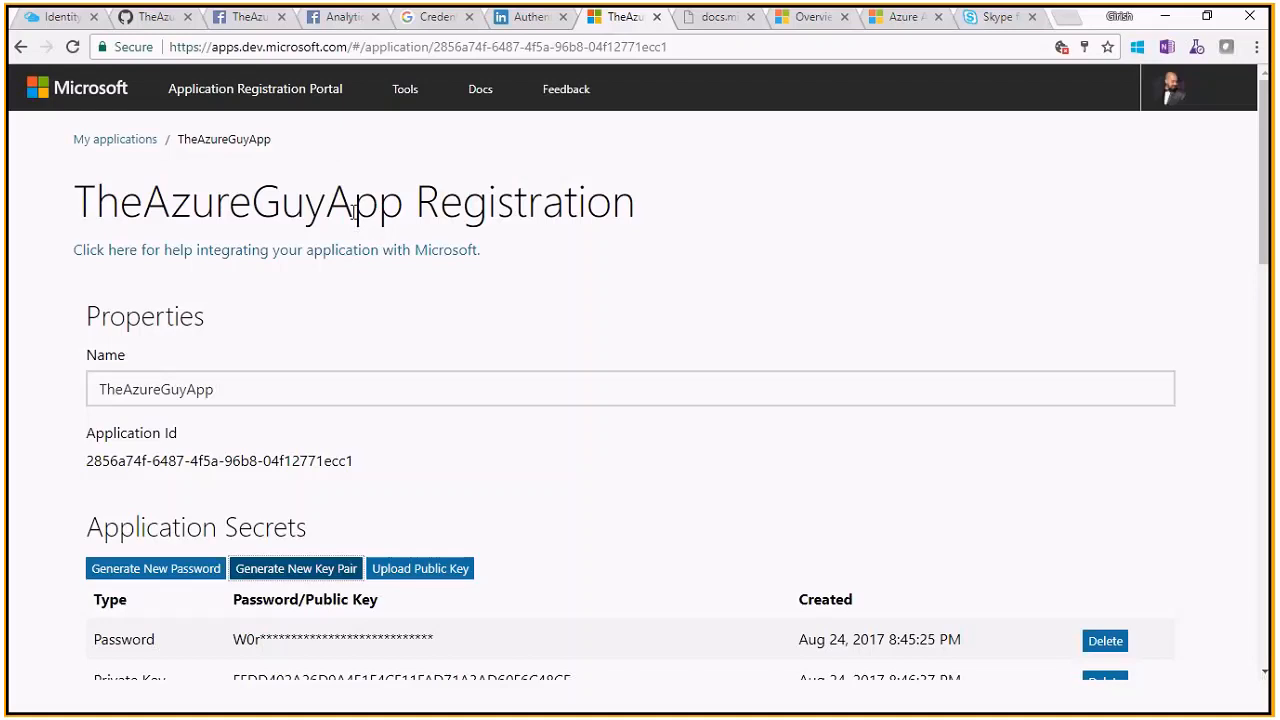
Select TheAzureGuyApp's Application Id value and return to the Azure AD B2C identity providers
{"action": "left_click", "coordinate": [531, 285]}
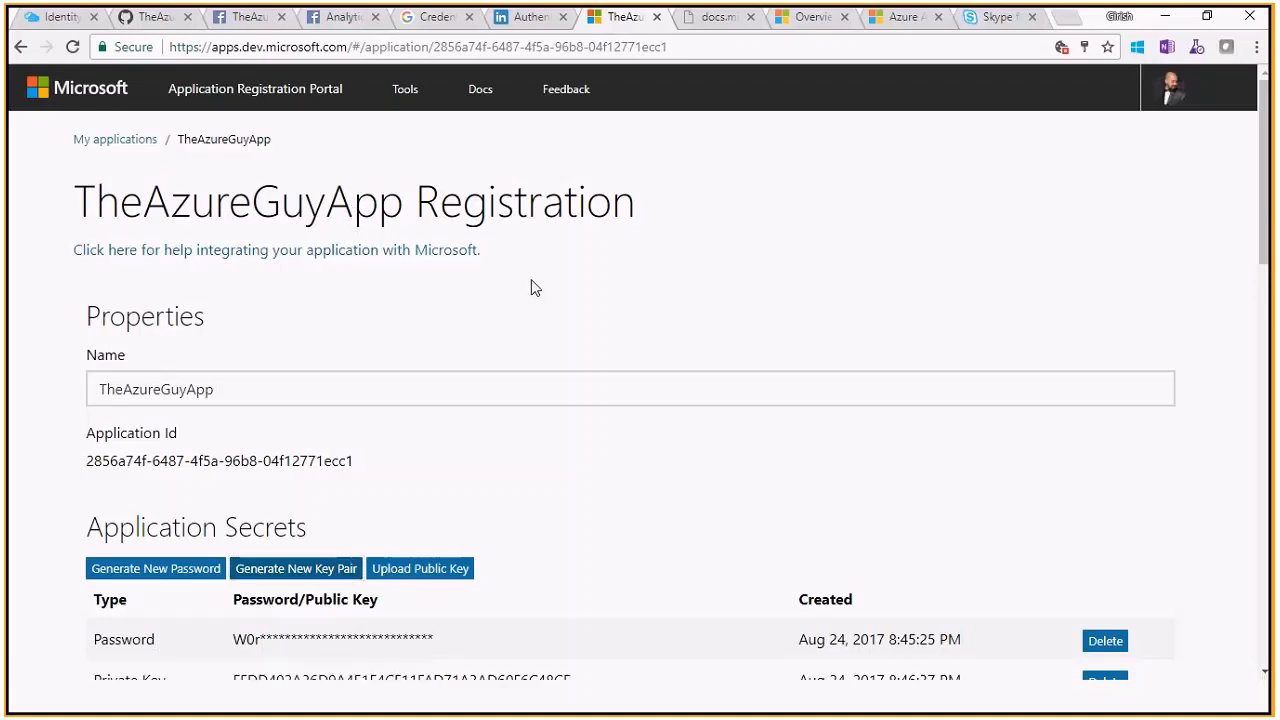
{"action": "scroll", "coordinate": [531, 286], "scroll_direction": "down", "scroll_amount": 1}
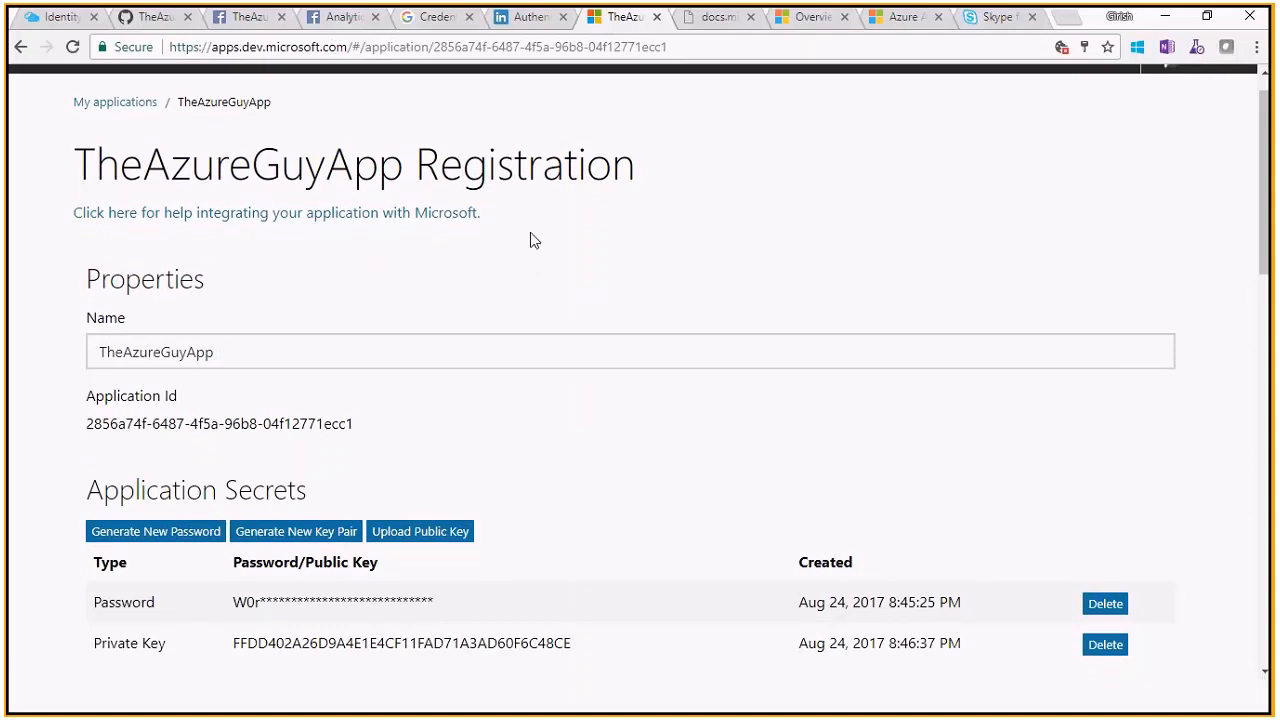
{"action": "scroll", "coordinate": [530, 240], "scroll_direction": "down", "scroll_amount": 3}
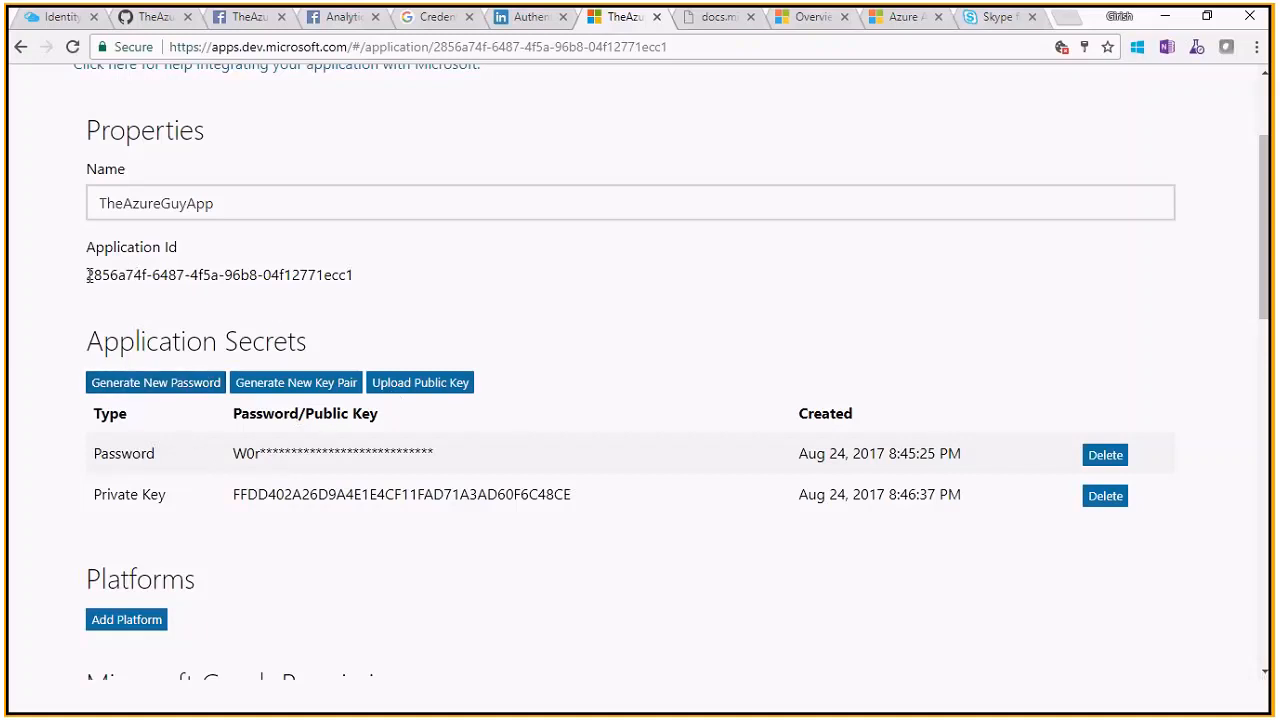
{"action": "left_click_drag", "start_coordinate": [87, 274], "coordinate": [338, 303]}
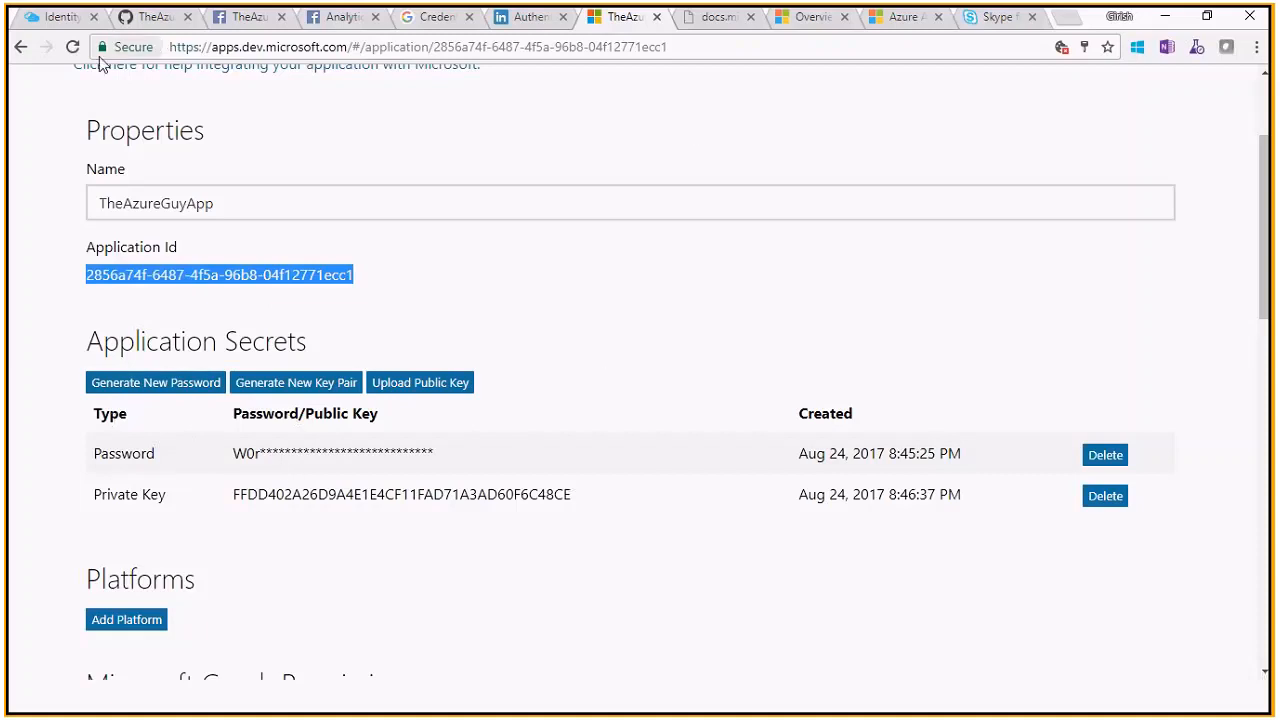
{"action": "left_click", "coordinate": [52, 17]}
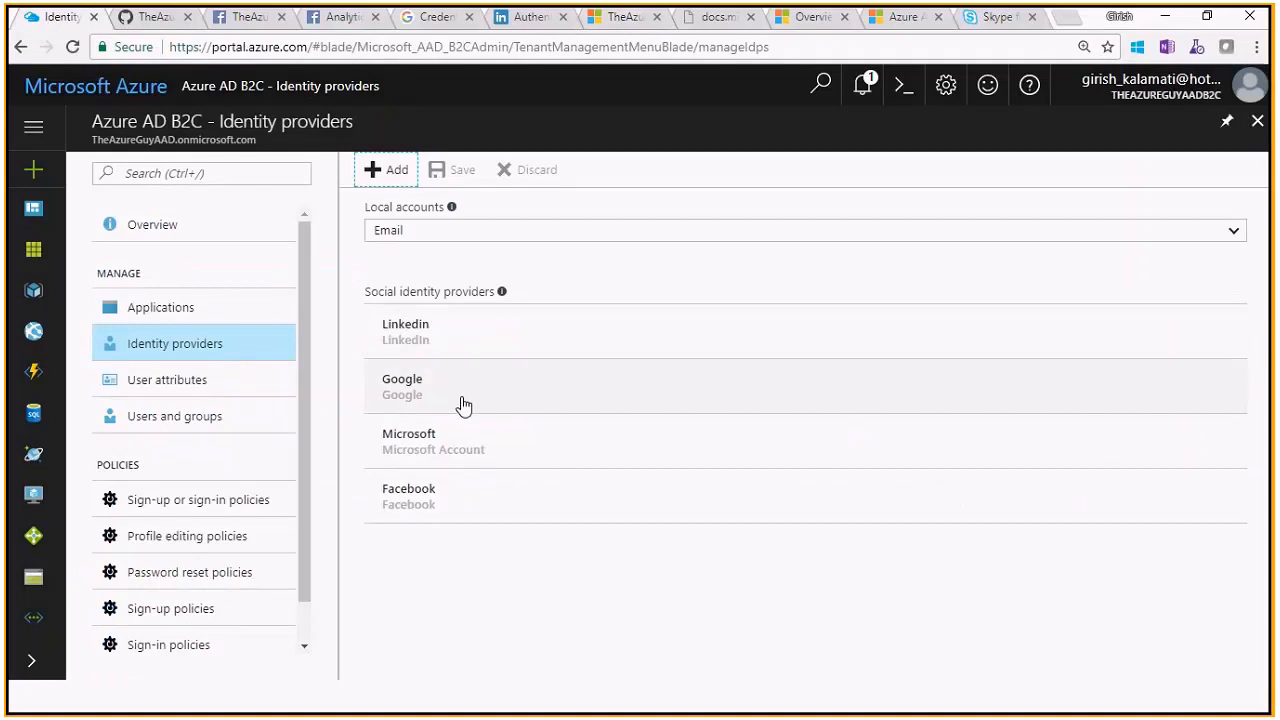
Review the tenant's built-in user attributes, briefly revisiting the identity providers list
{"action": "left_click", "coordinate": [187, 375]}
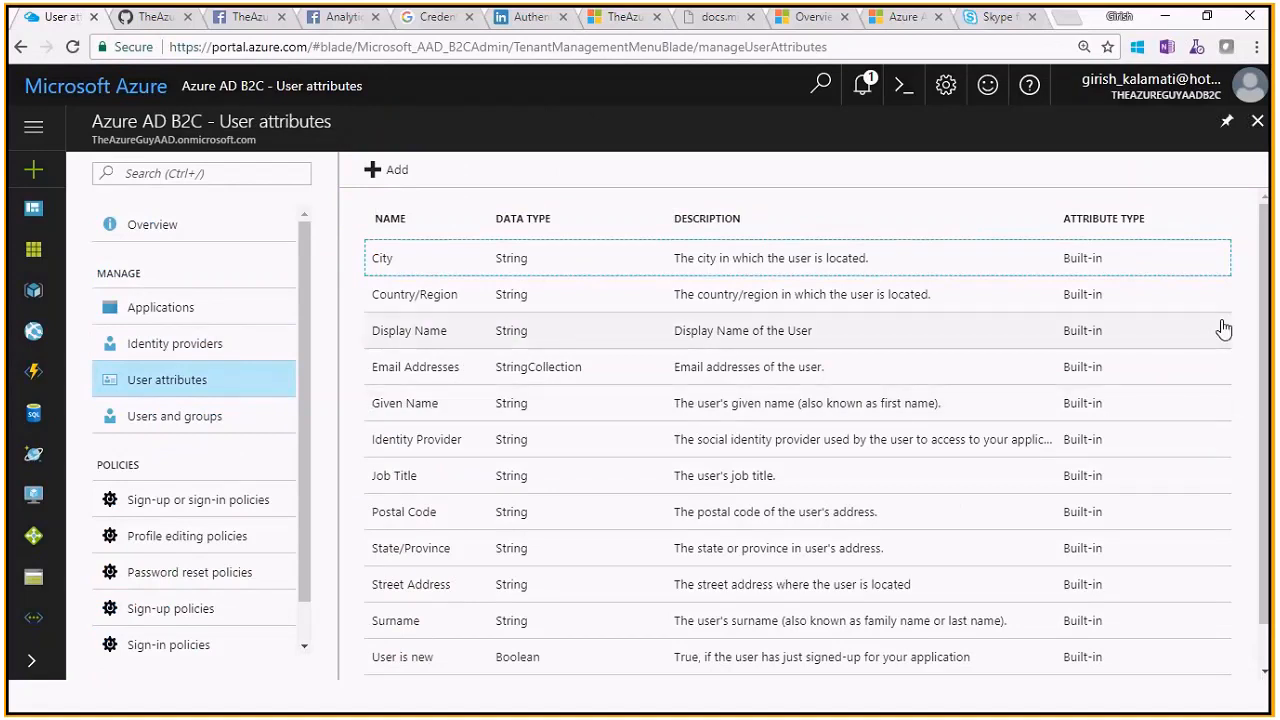
{"action": "left_click_drag", "start_coordinate": [1264, 345], "coordinate": [1257, 300]}
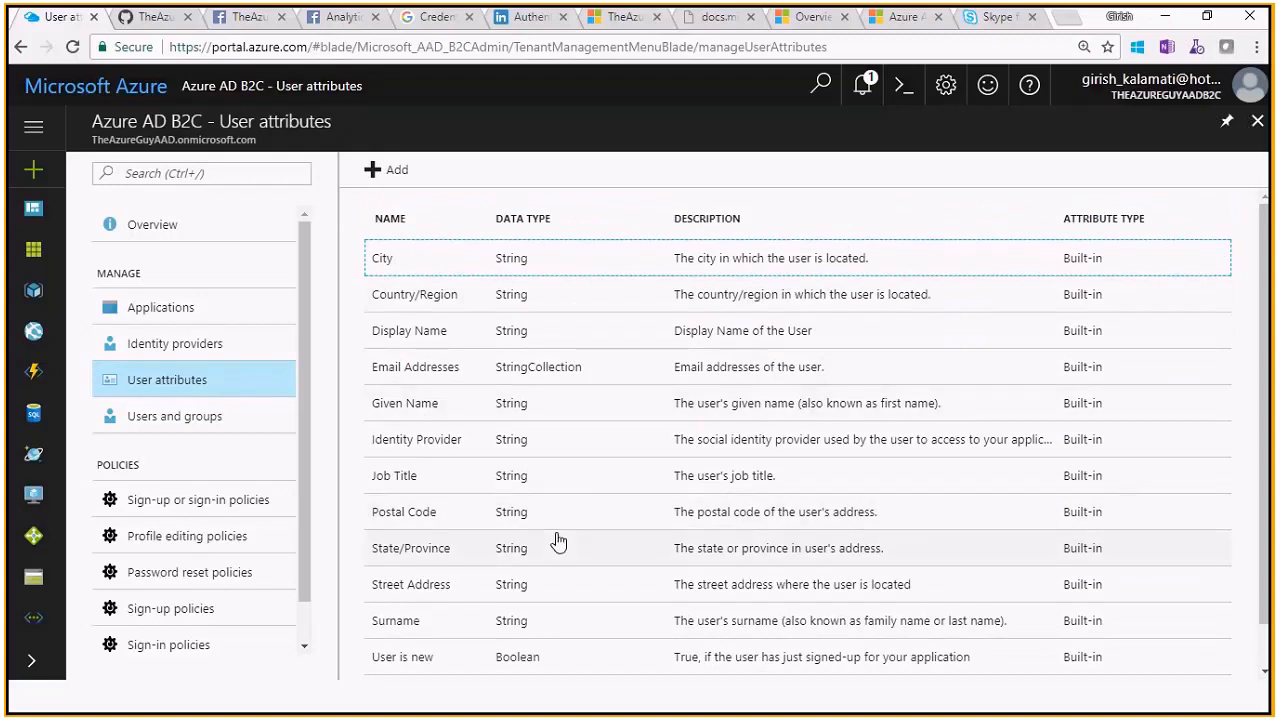
{"action": "left_click", "coordinate": [188, 345]}
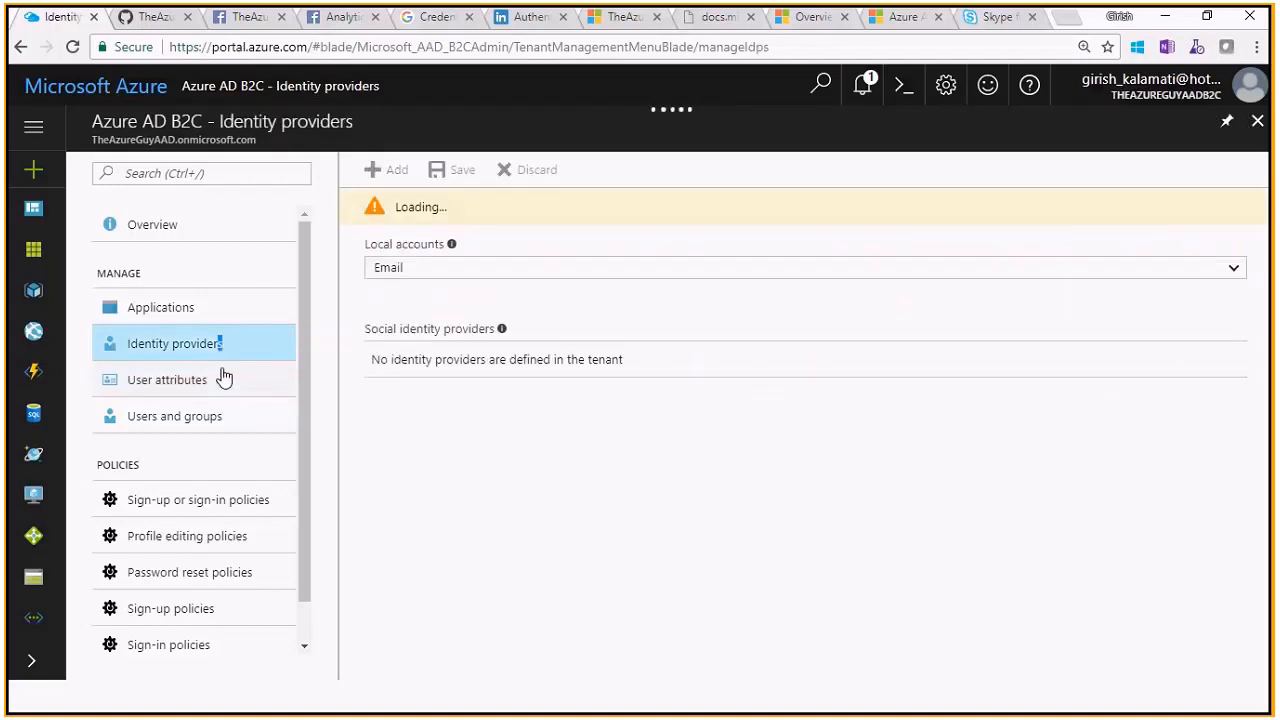
{"action": "left_click", "coordinate": [224, 377]}
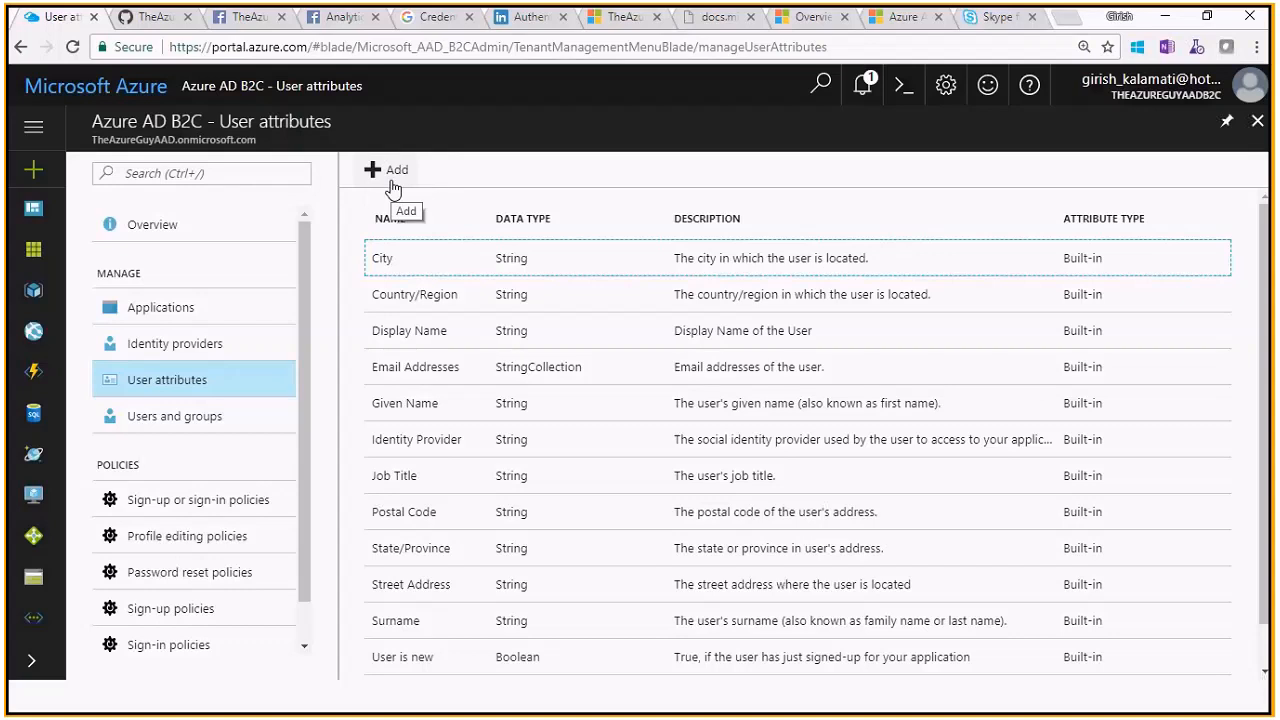
Look over the tenant's five users in Users and groups, then close that blade
{"action": "left_click", "coordinate": [262, 416]}
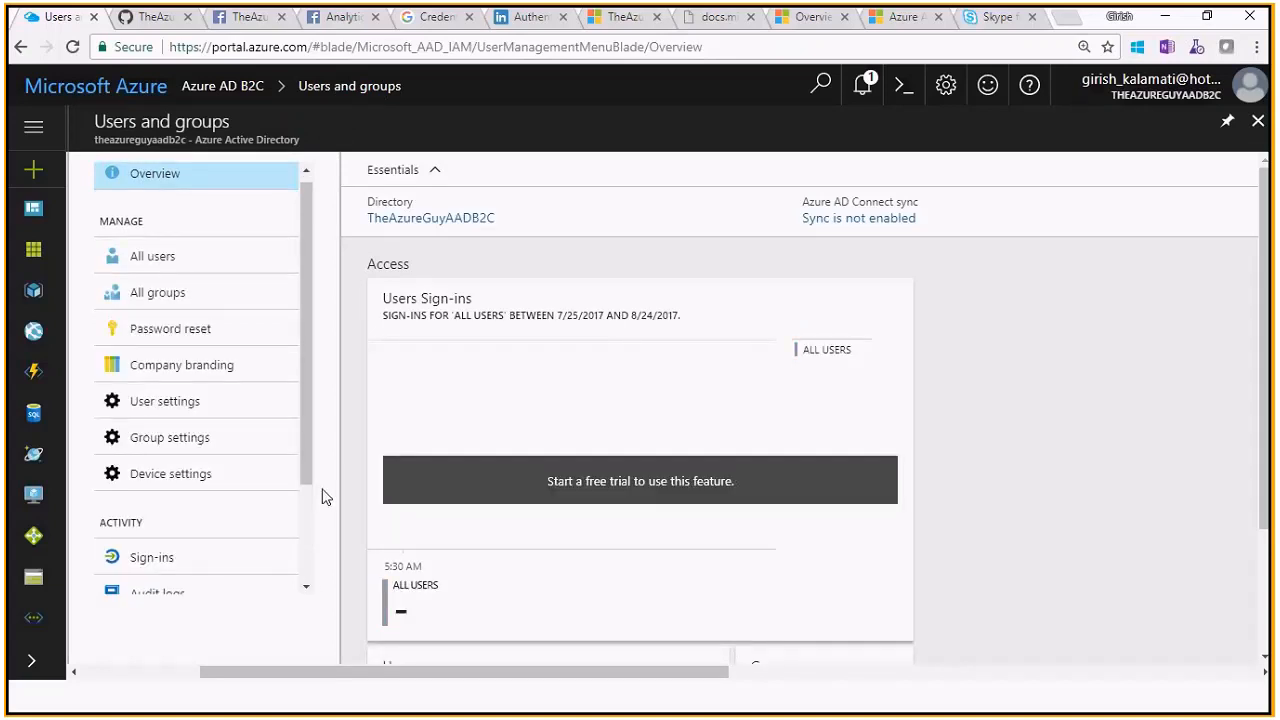
{"action": "scroll", "coordinate": [309, 484], "scroll_direction": "down", "scroll_amount": 2}
{"action": "scroll", "coordinate": [311, 420], "scroll_direction": "up", "scroll_amount": 2}
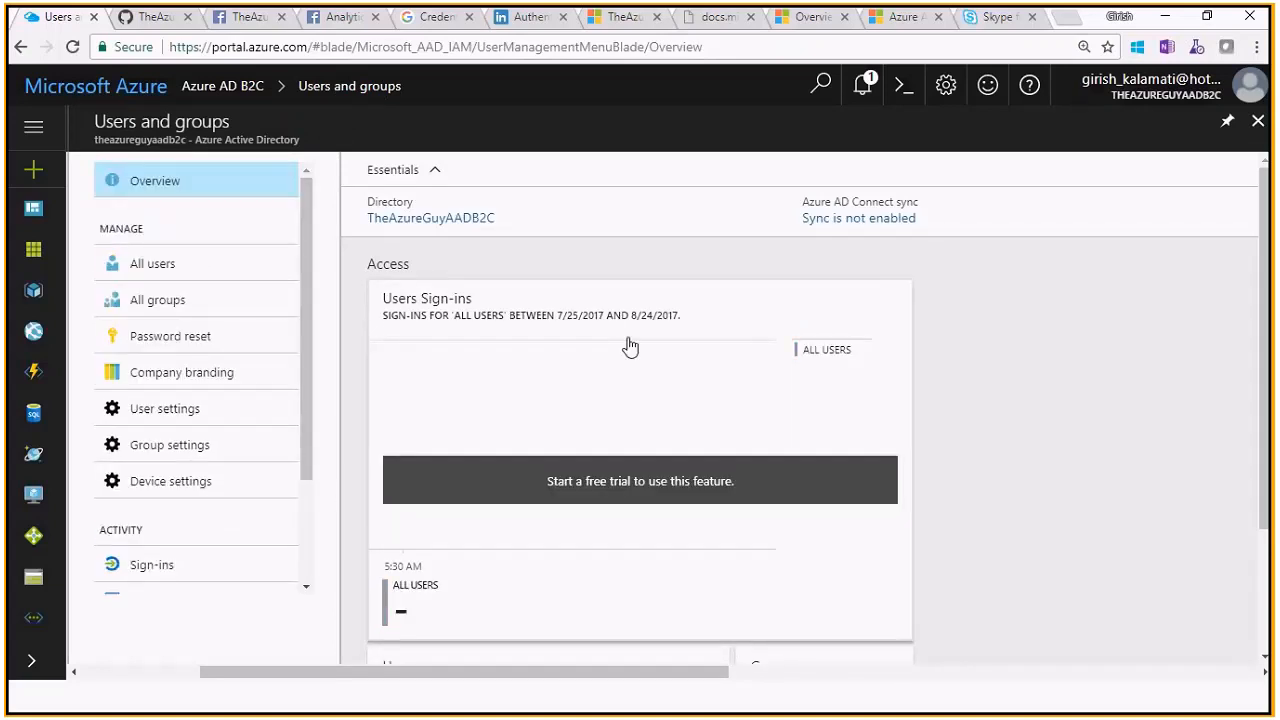
{"action": "left_click_drag", "start_coordinate": [1265, 348], "coordinate": [1272, 488]}
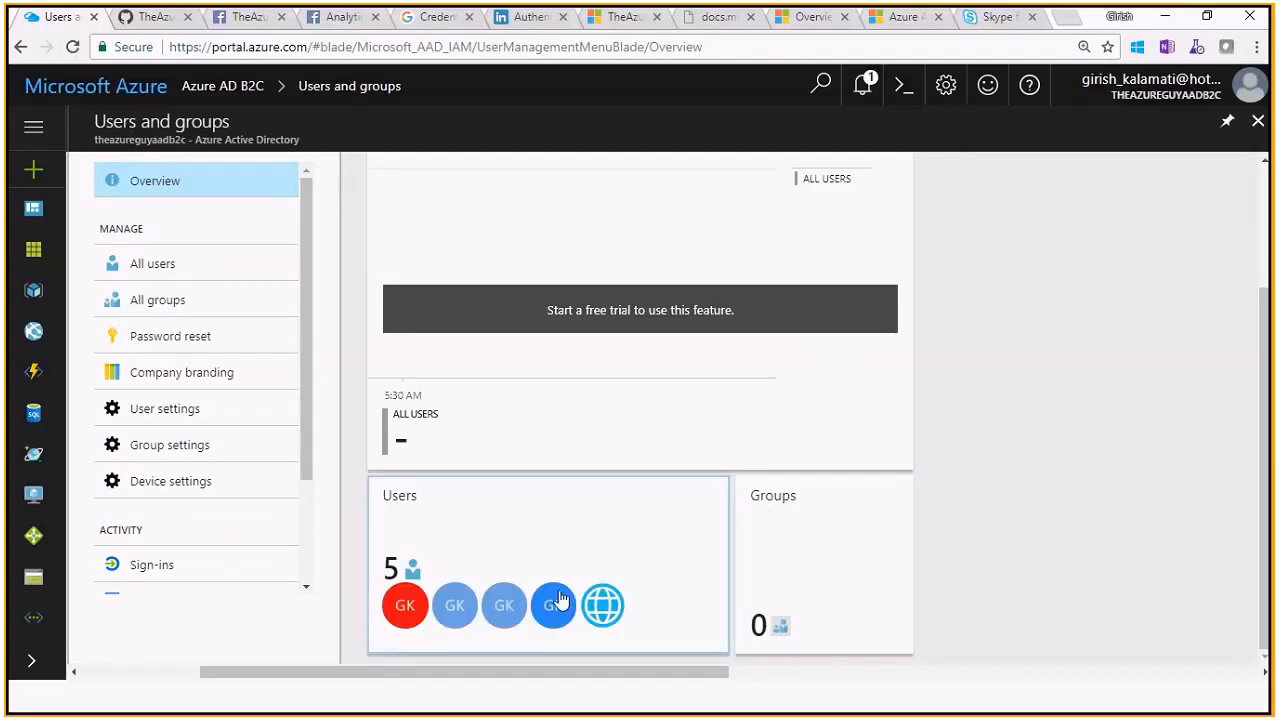
{"action": "scroll", "coordinate": [1248, 296], "scroll_direction": "up", "scroll_amount": 3}
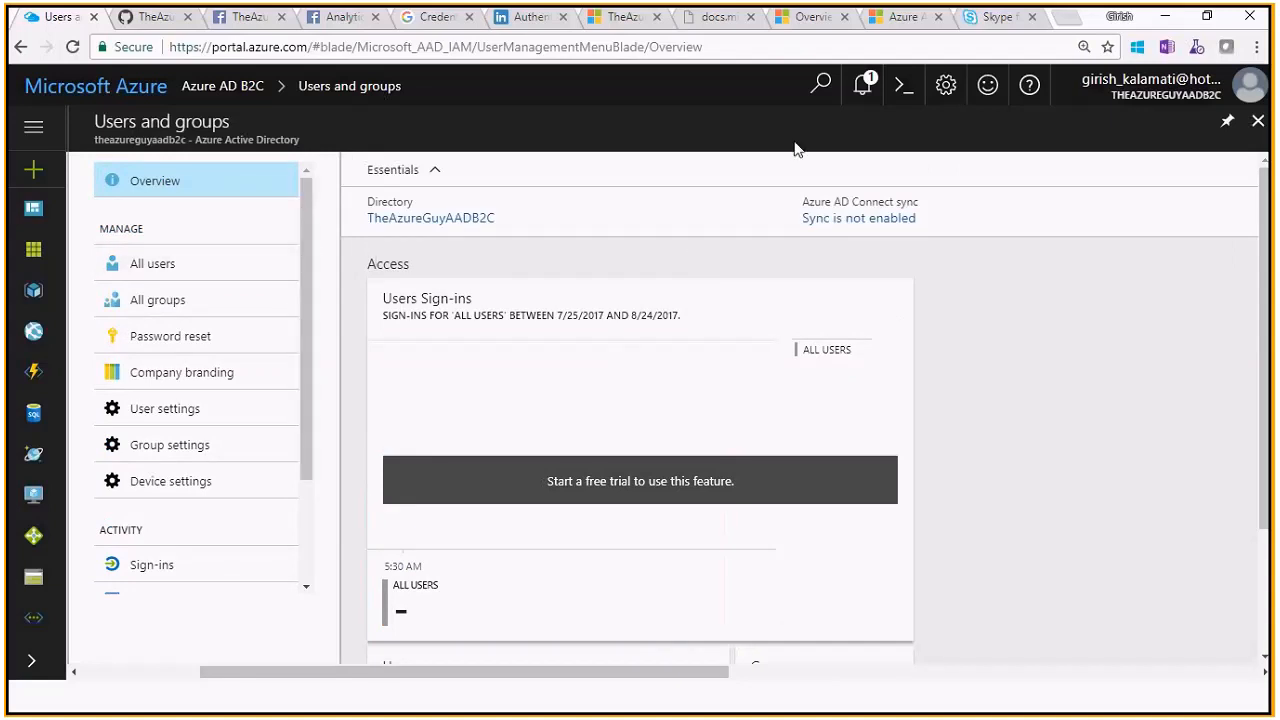
{"action": "left_click", "coordinate": [1255, 121]}
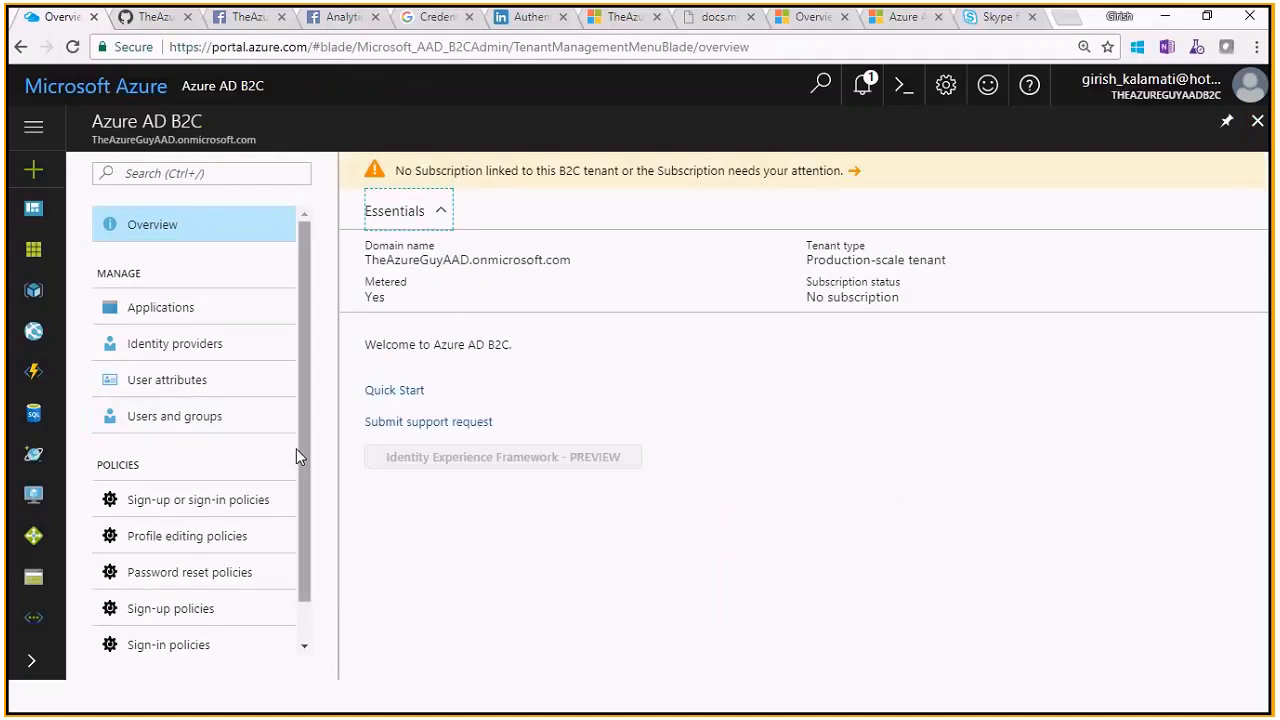
Open the B2C_1_SiUpIn policy from the Sign-up or sign-in policies list
{"action": "scroll", "coordinate": [296, 448], "scroll_direction": "down", "scroll_amount": 2}
{"action": "left_click", "coordinate": [214, 452]}
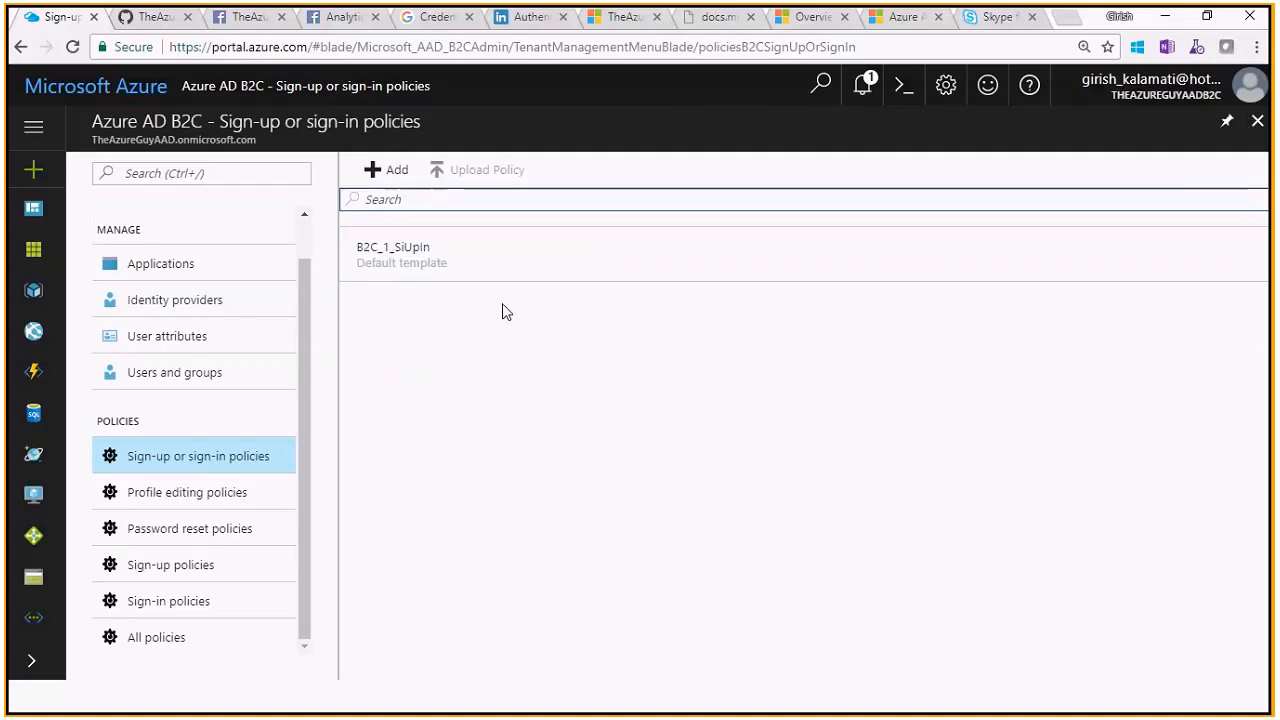
{"action": "left_click", "coordinate": [472, 270]}
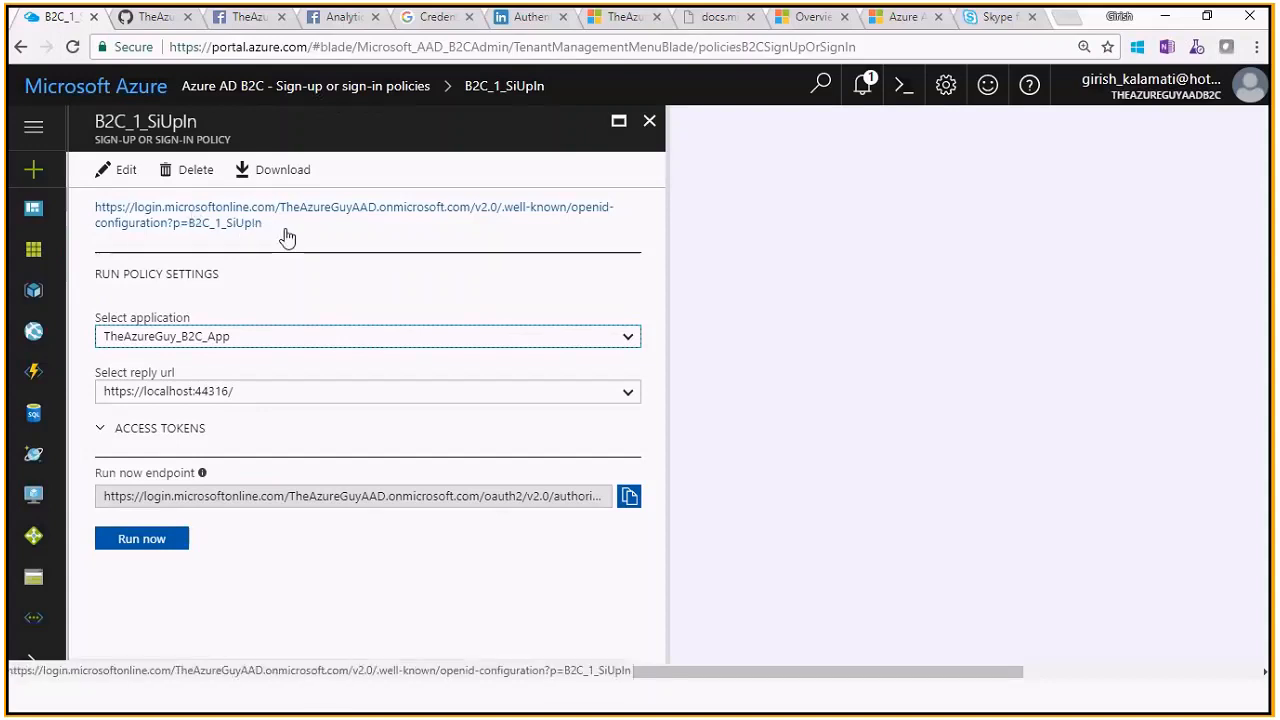
{"action": "mouse_move", "coordinate": [287, 236]}
{"action": "left_mouse_down"}
{"action": "mouse_move", "coordinate": [300, 289]}
{"action": "mouse_move", "coordinate": [277, 243]}
{"action": "left_mouse_up"}
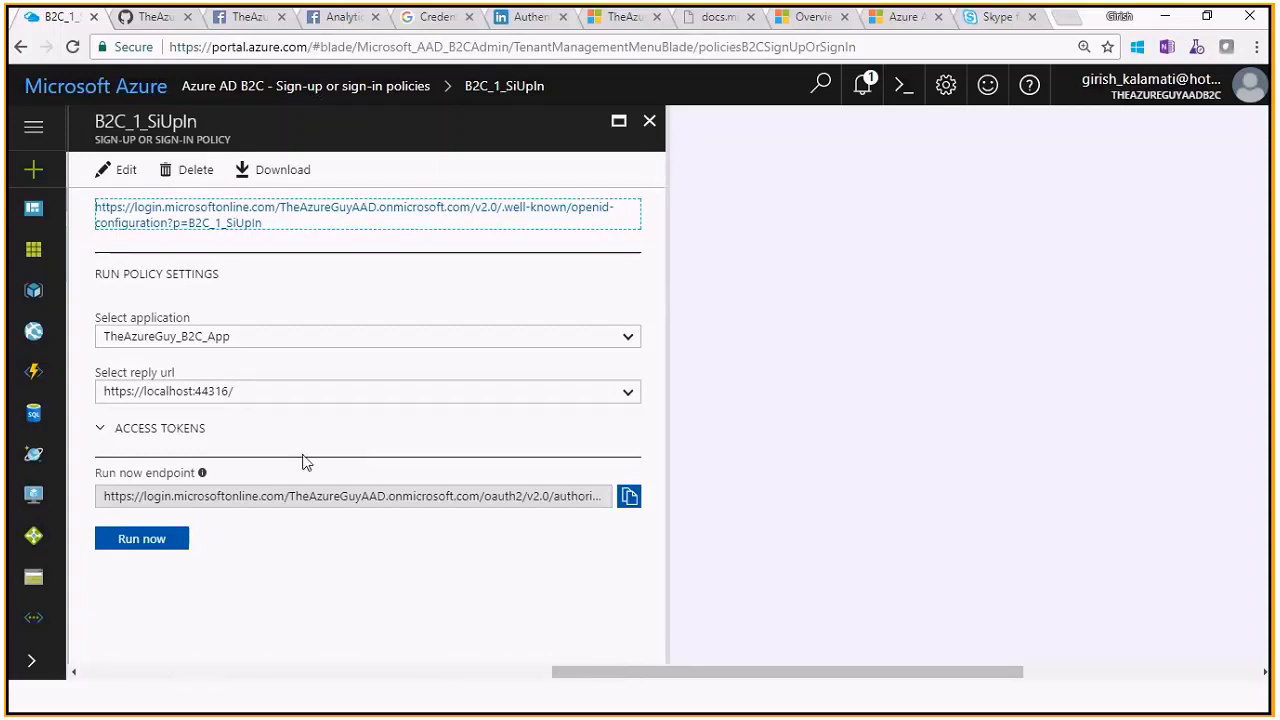
Run B2C_1_SiUpIn to preview its Google, Facebook and Linkedin sign-in page, then close it
{"action": "left_click", "coordinate": [160, 538]}
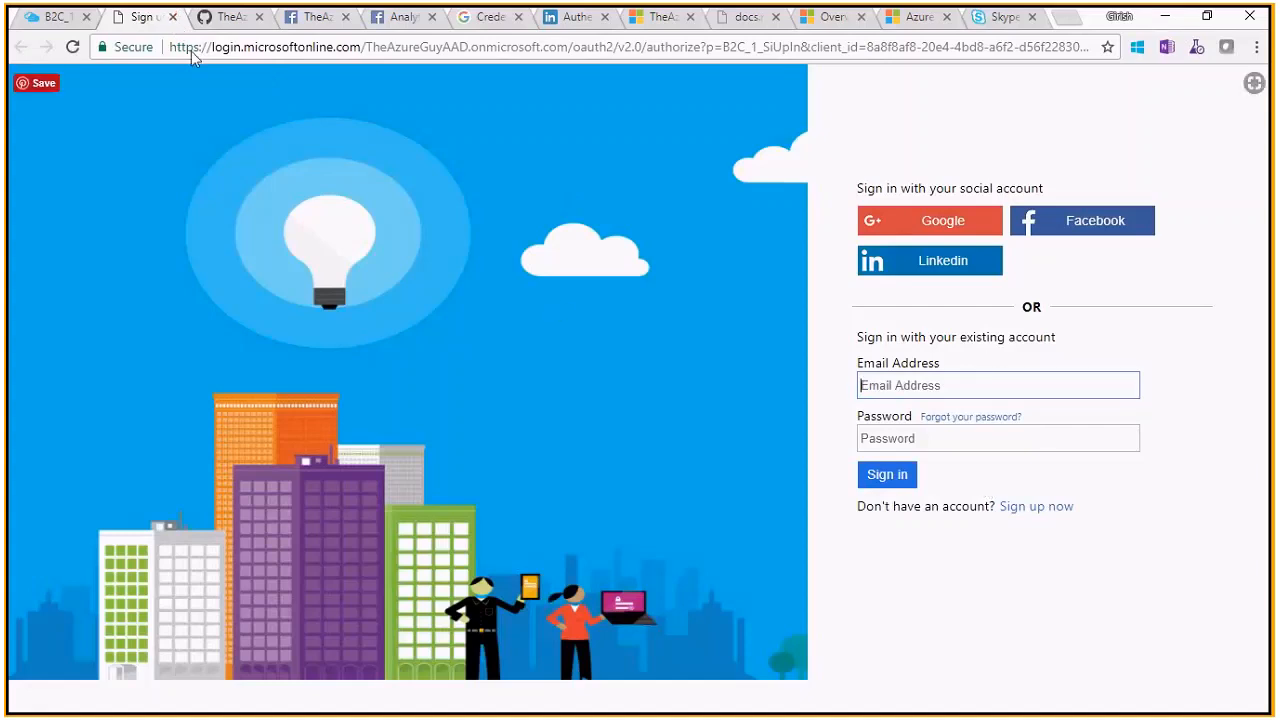
{"action": "left_click", "coordinate": [172, 17]}
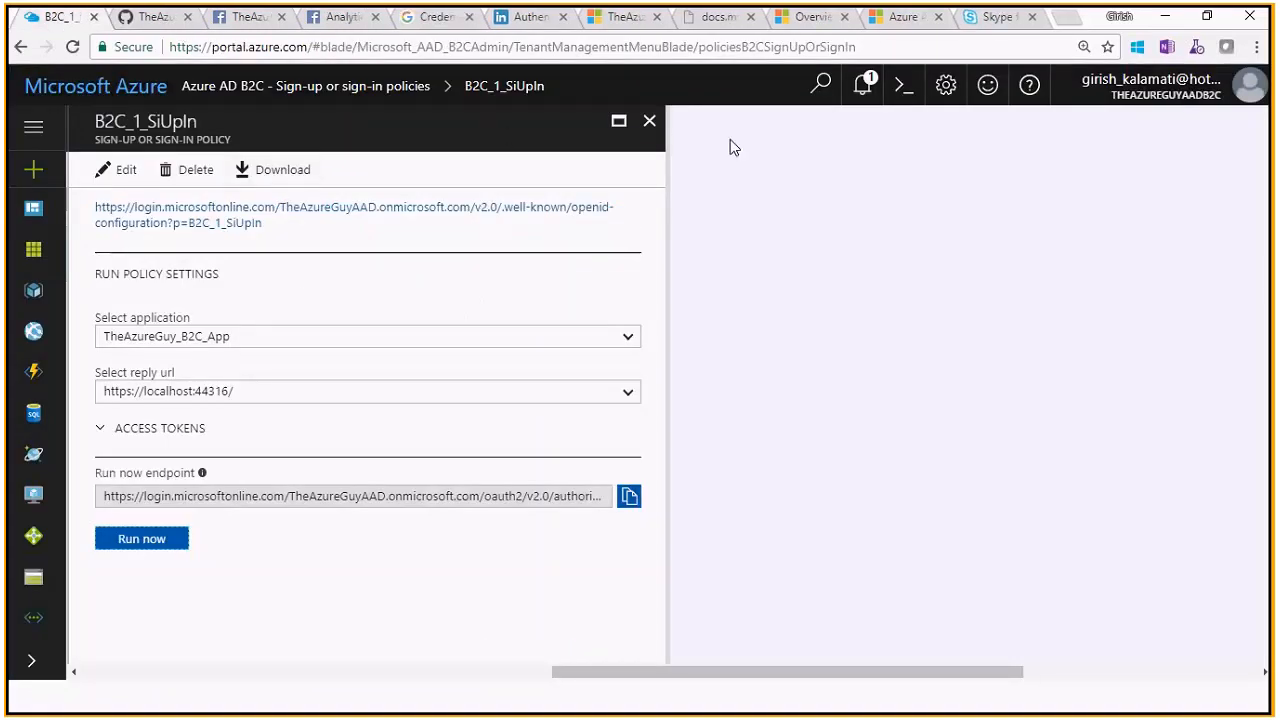
{"action": "left_click", "coordinate": [650, 120]}
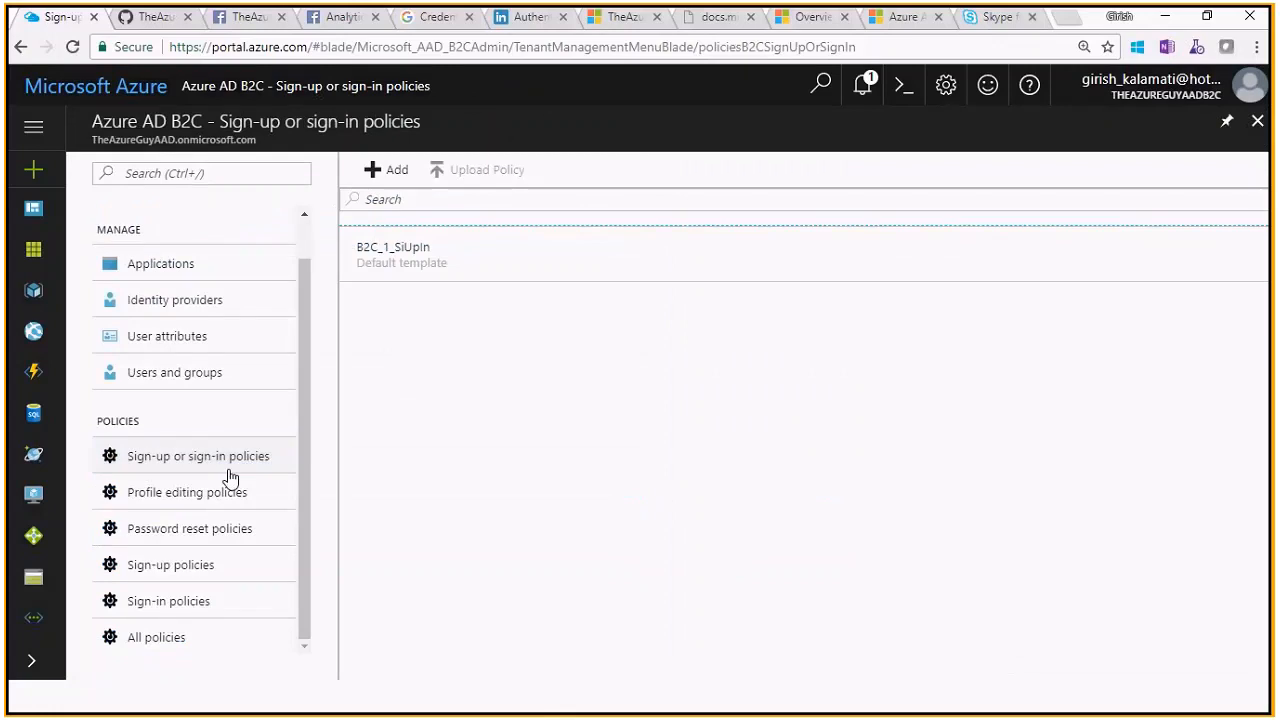
Go to Password reset policies and select the B2C_1_SSPR Default template policy
{"action": "left_click", "coordinate": [229, 530]}
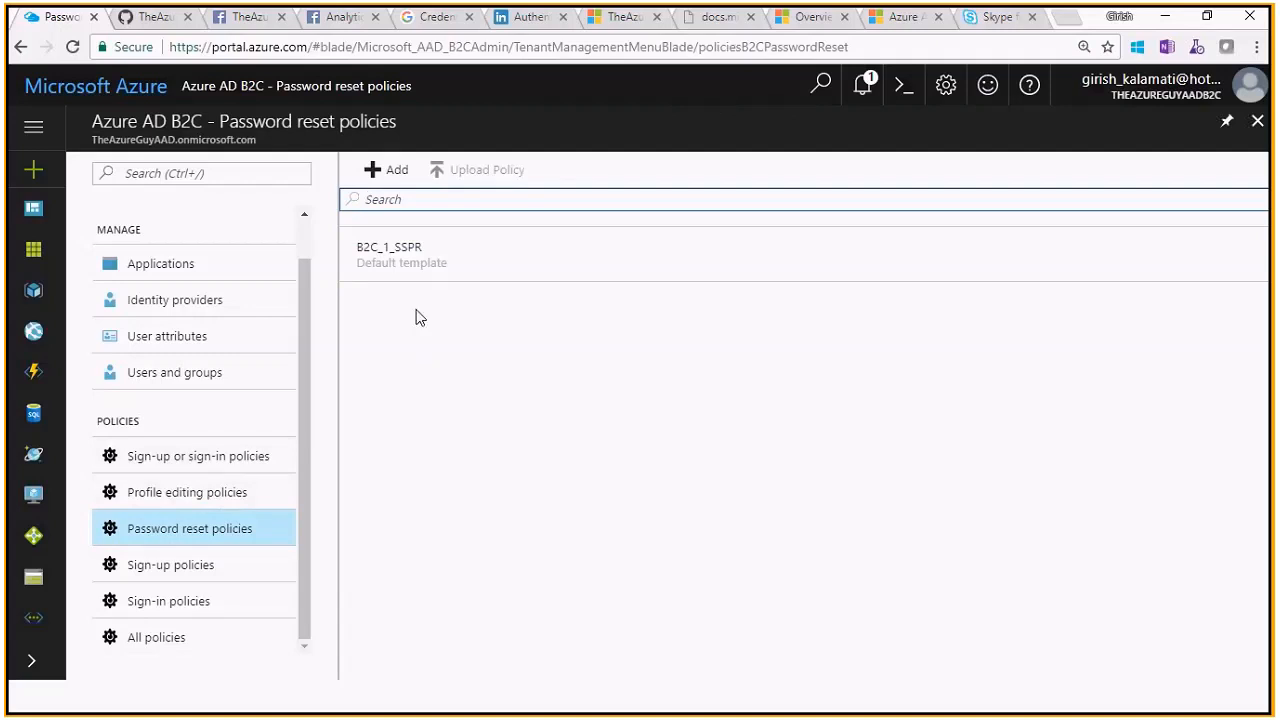
{"action": "left_click", "coordinate": [419, 267]}
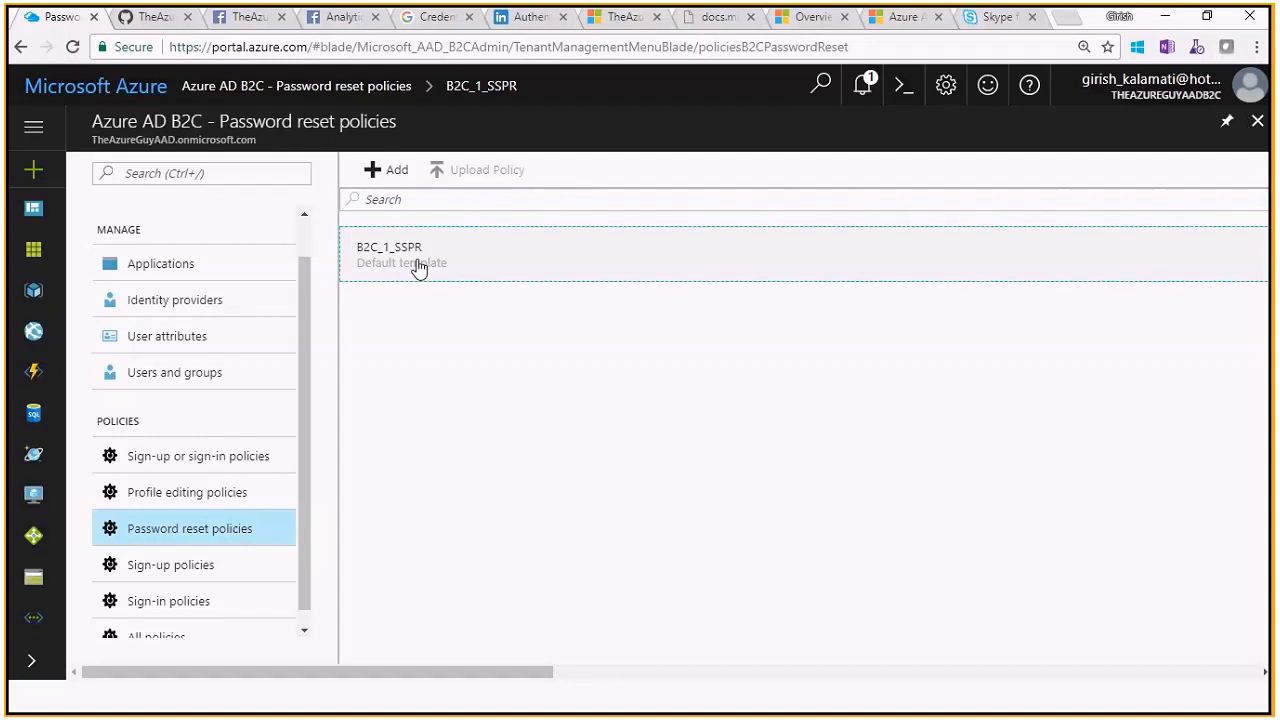
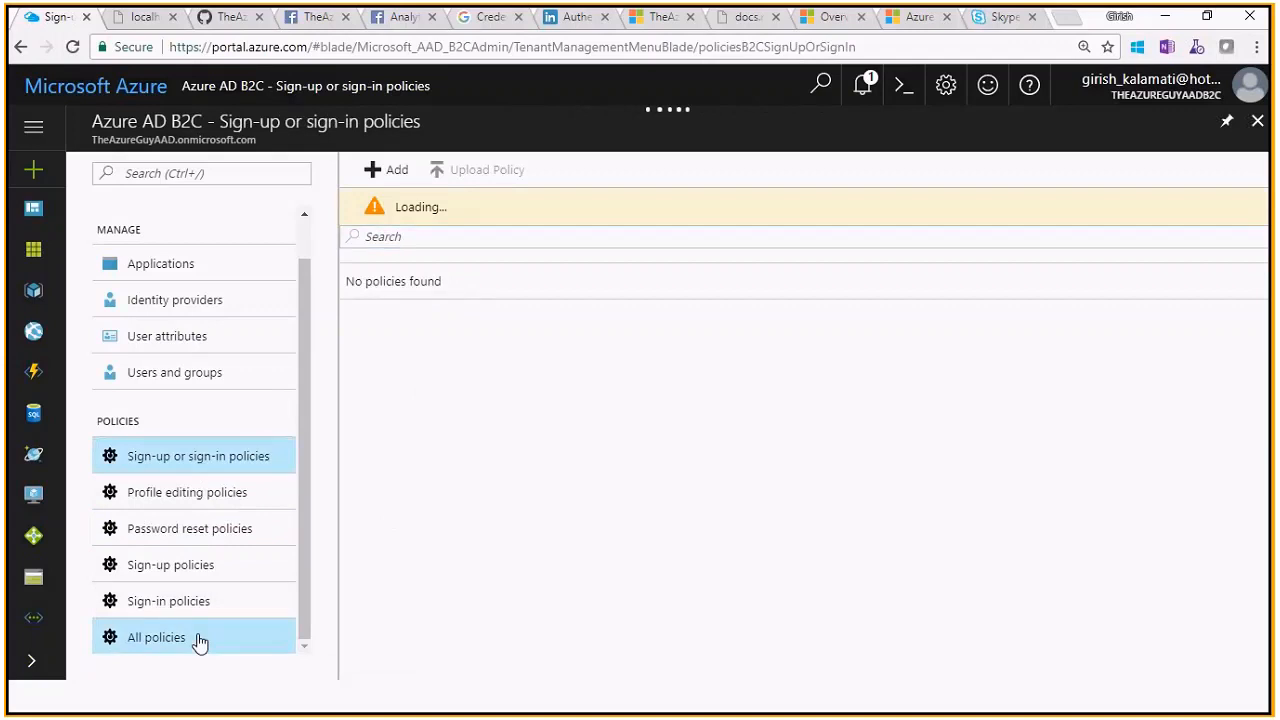
Check the Sign-up policies list, then open B2C_1_SiIn from the Sign-in policies list
{"action": "left_click", "coordinate": [211, 566]}
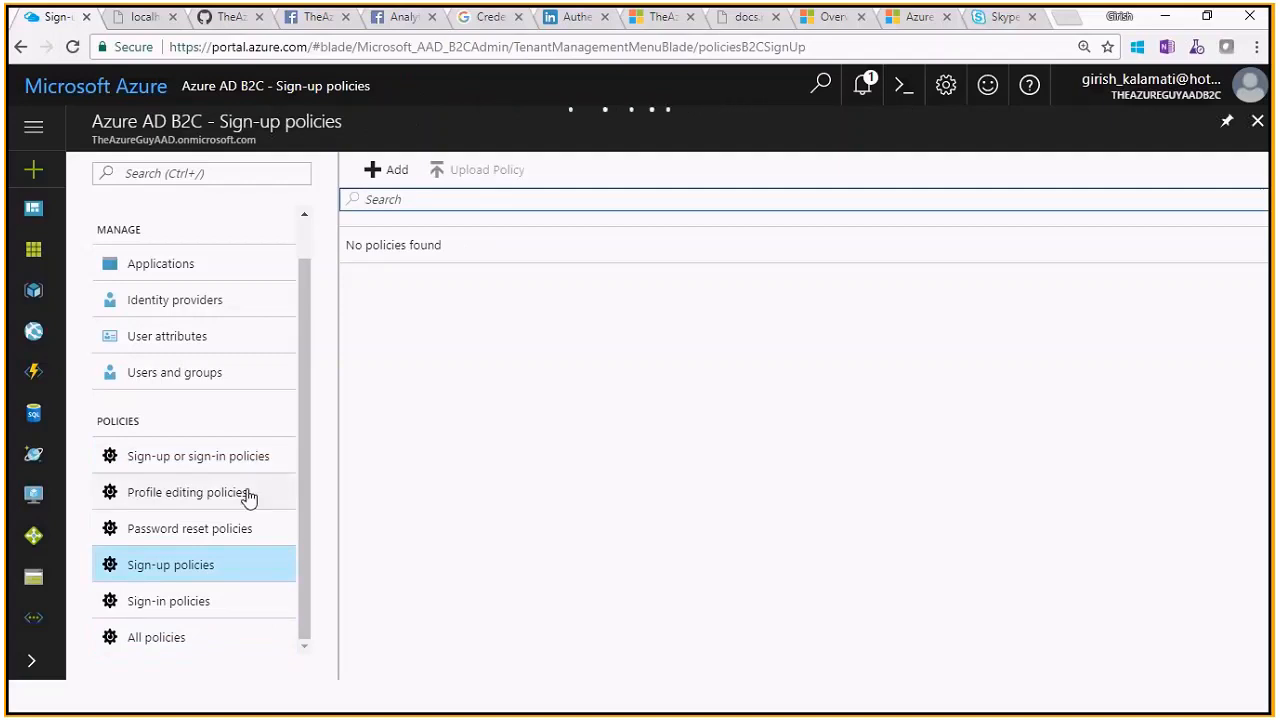
{"action": "left_click", "coordinate": [193, 612]}
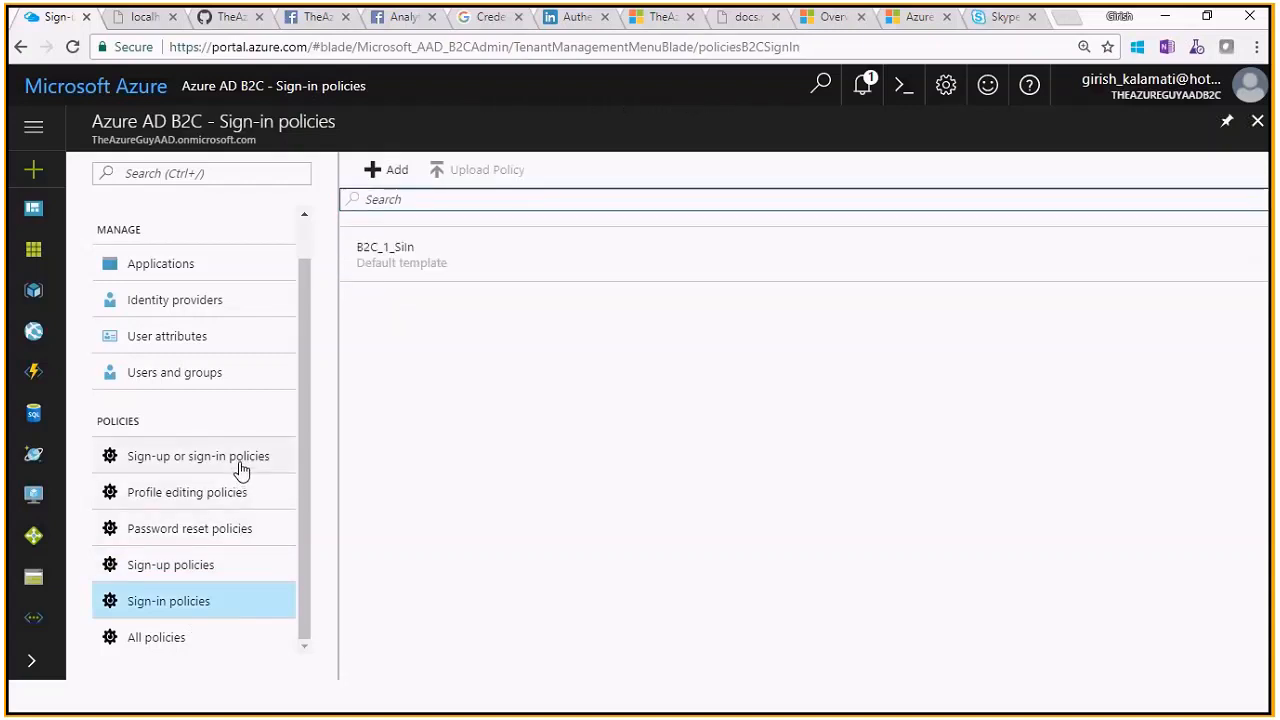
{"action": "left_click", "coordinate": [523, 251]}
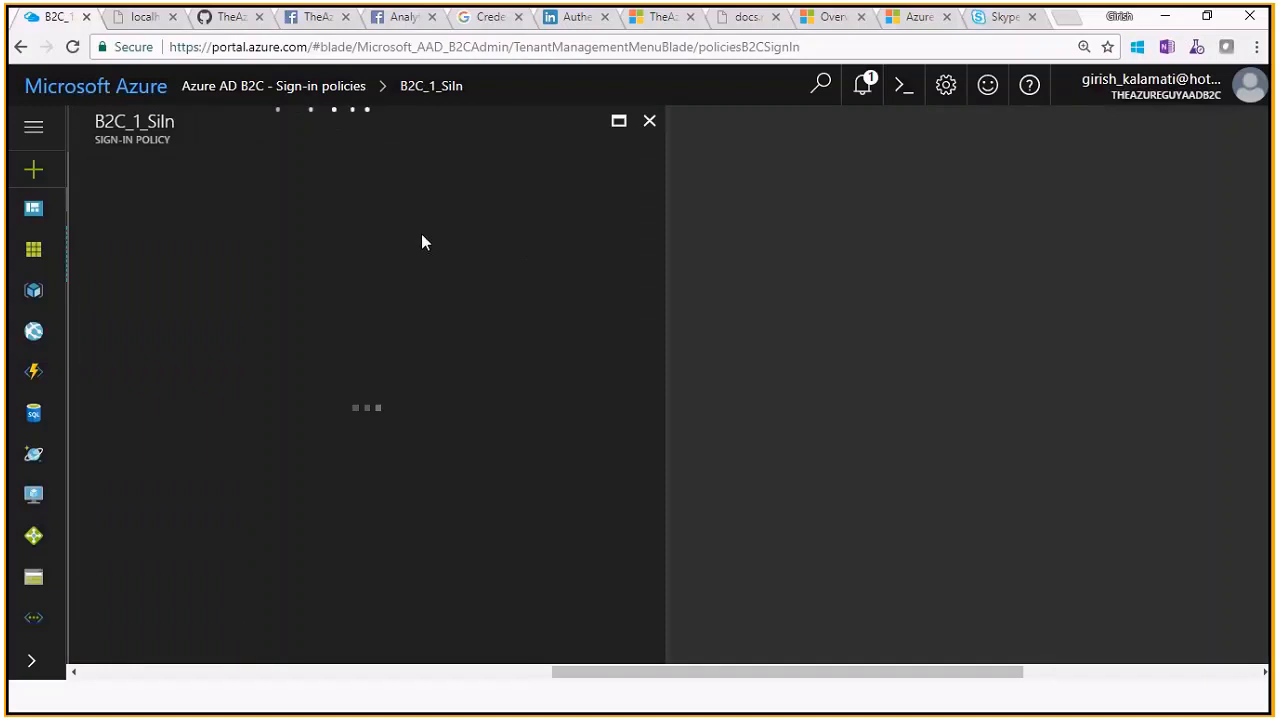
Review B2C_1_SiIn's OpenID configuration metadata and sign-in page preview, then return to Sign-up policies
{"action": "left_click", "coordinate": [228, 220]}
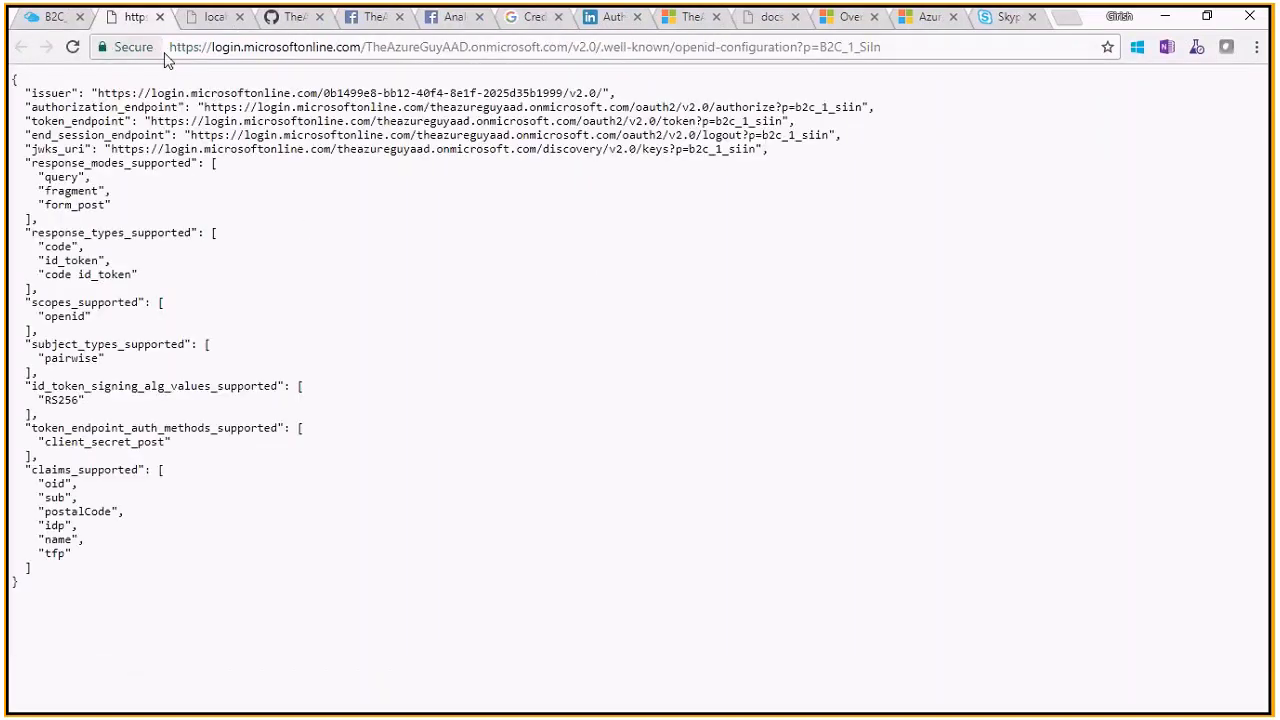
{"action": "key", "text": "ctrl+w"}
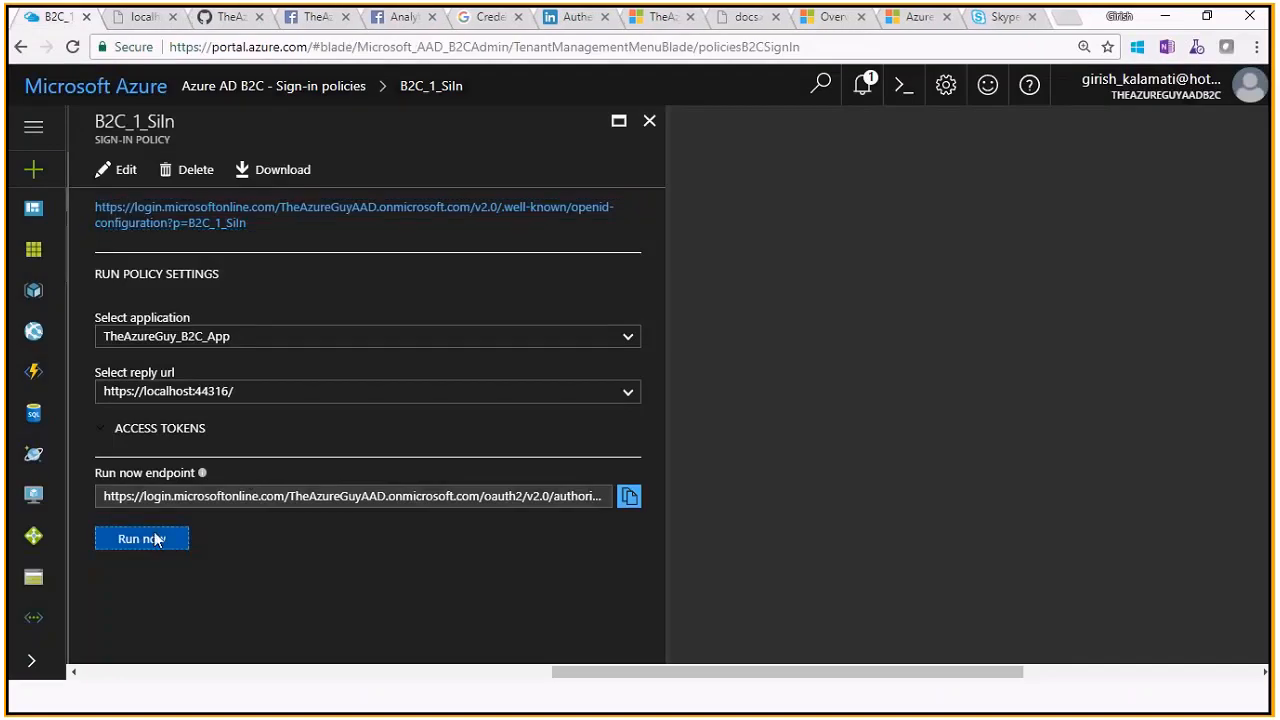
{"action": "left_click", "coordinate": [145, 537]}
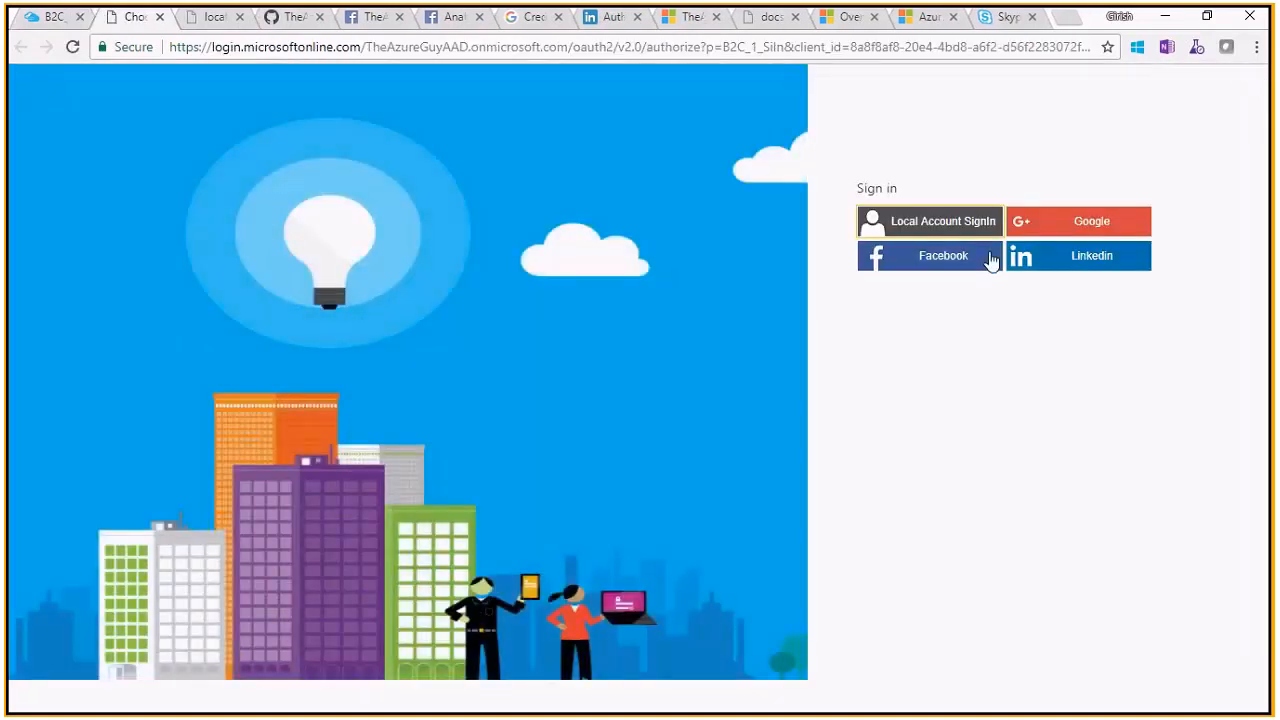
{"action": "left_click", "coordinate": [159, 17]}
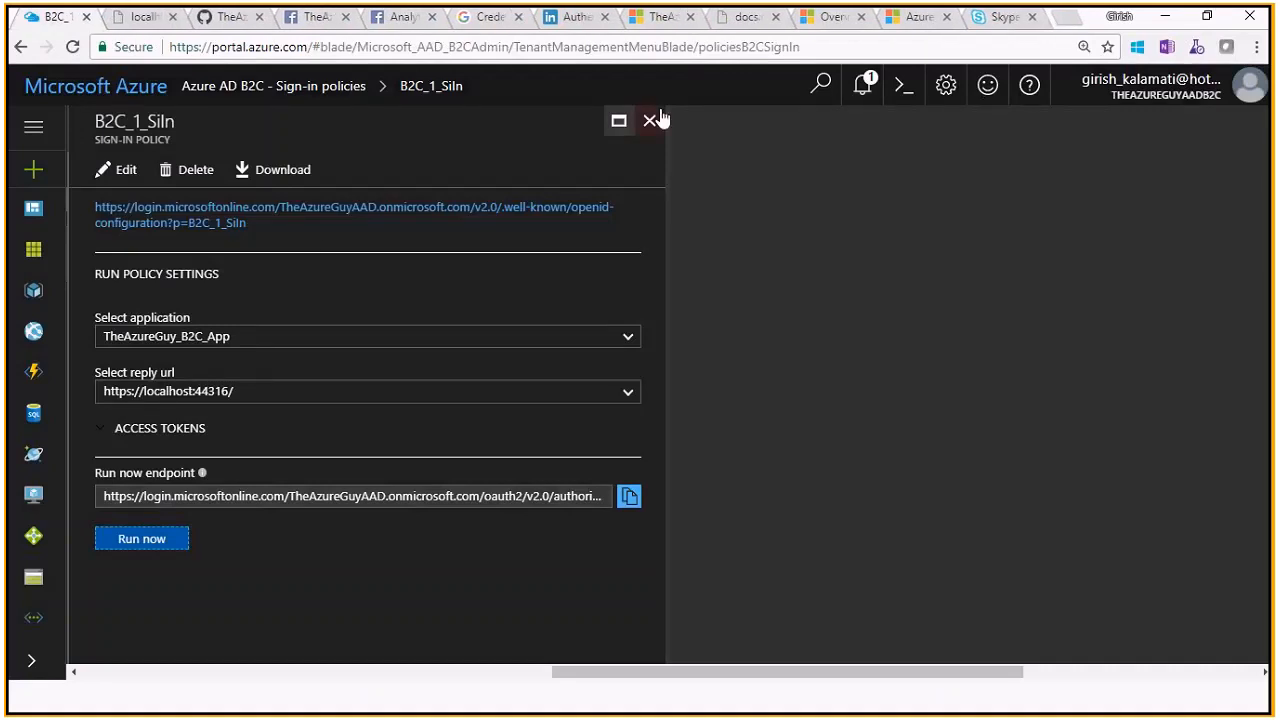
{"action": "left_click", "coordinate": [658, 119]}
{"action": "left_click", "coordinate": [178, 566]}
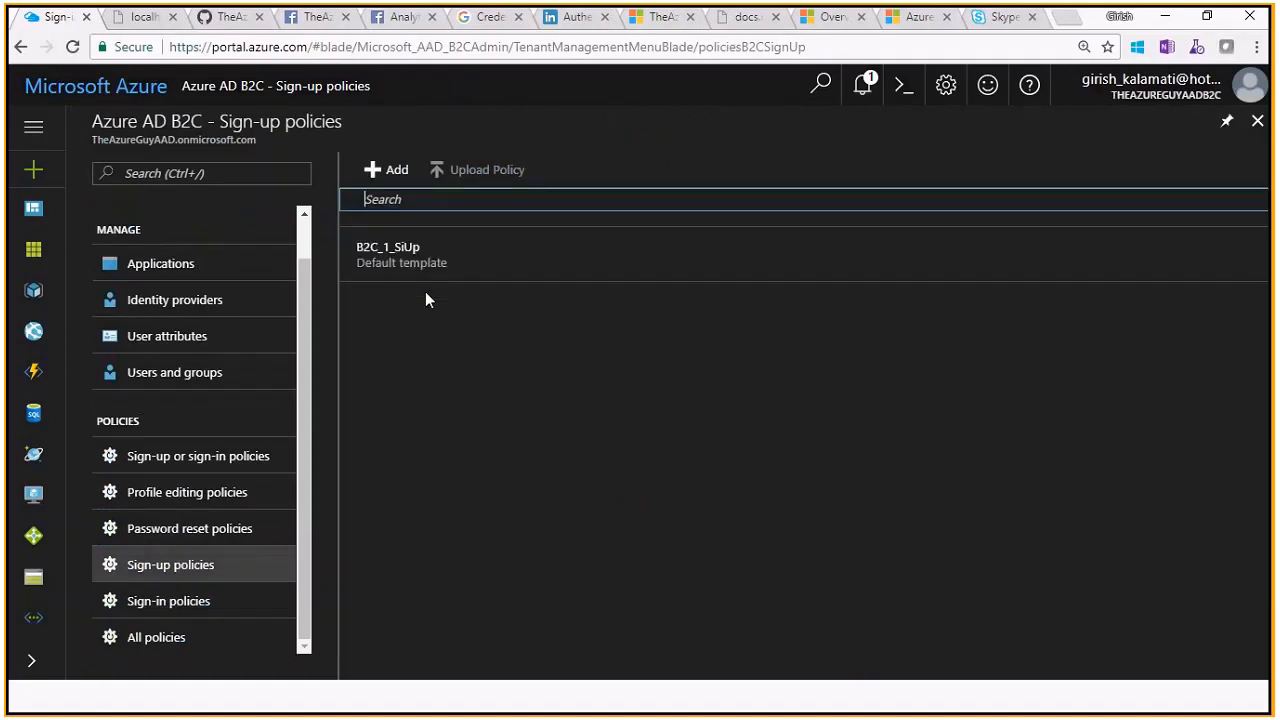
{"action": "left_click", "coordinate": [414, 258]}
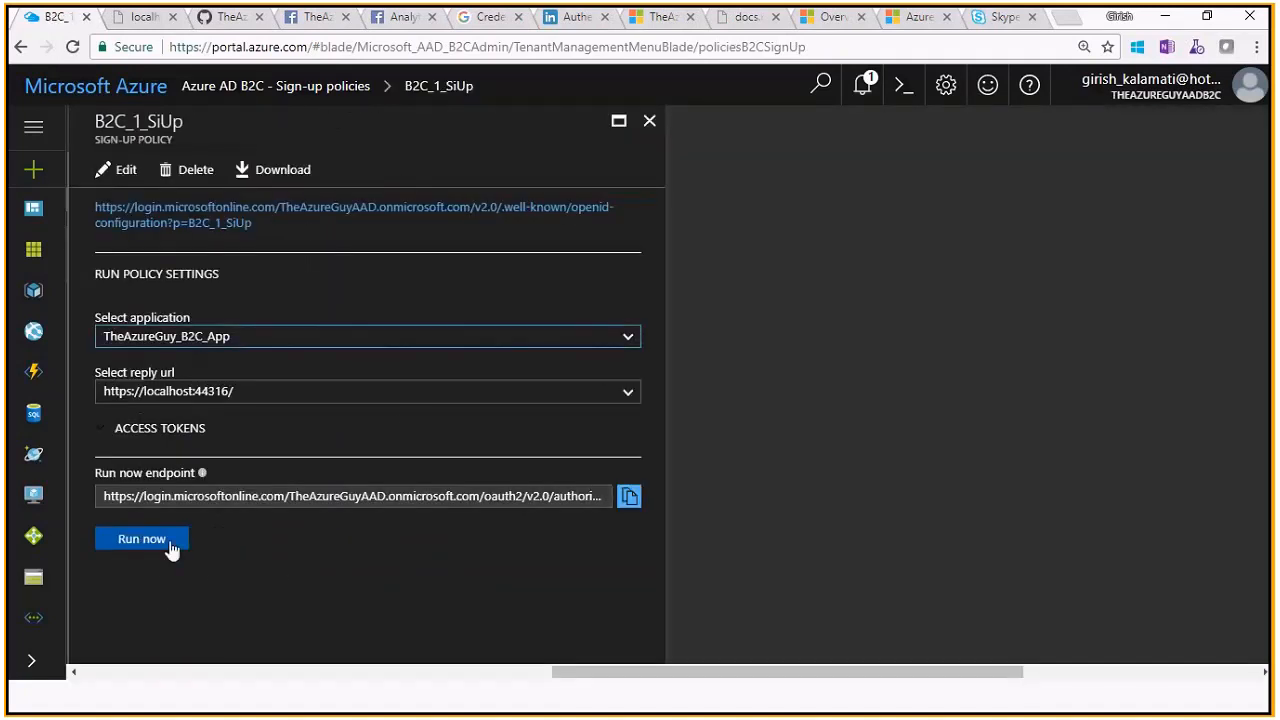
{"action": "left_click", "coordinate": [166, 540]}
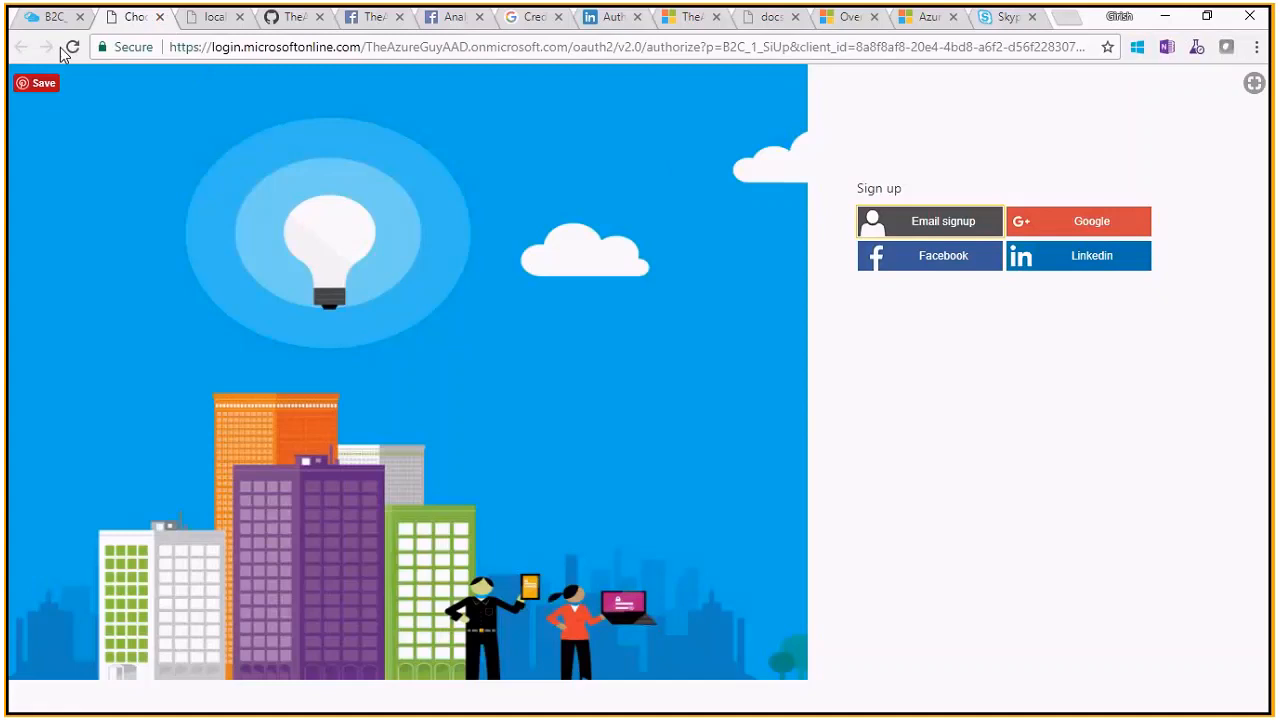
{"action": "left_click", "coordinate": [159, 17]}
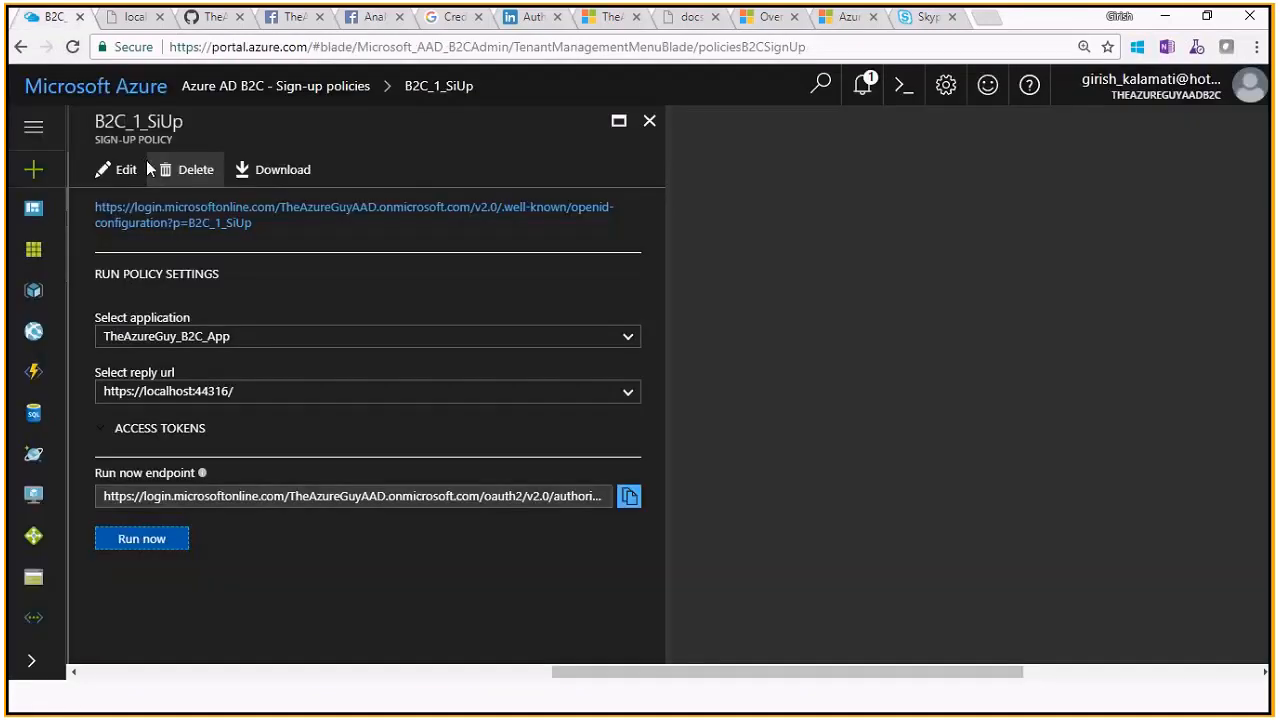
{"action": "left_click", "coordinate": [648, 122]}
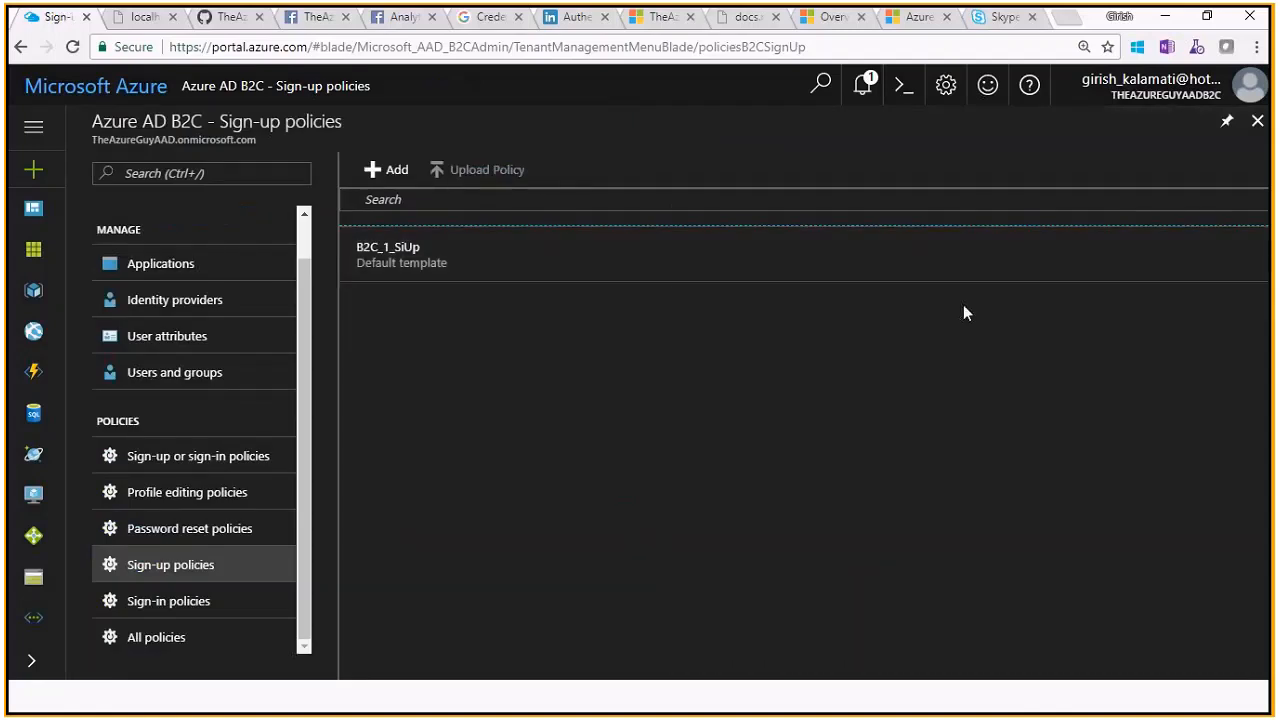
Search 'azure' in More services and open the Azure AD B2C tenant's Applications list
{"action": "left_click", "coordinate": [1257, 121]}
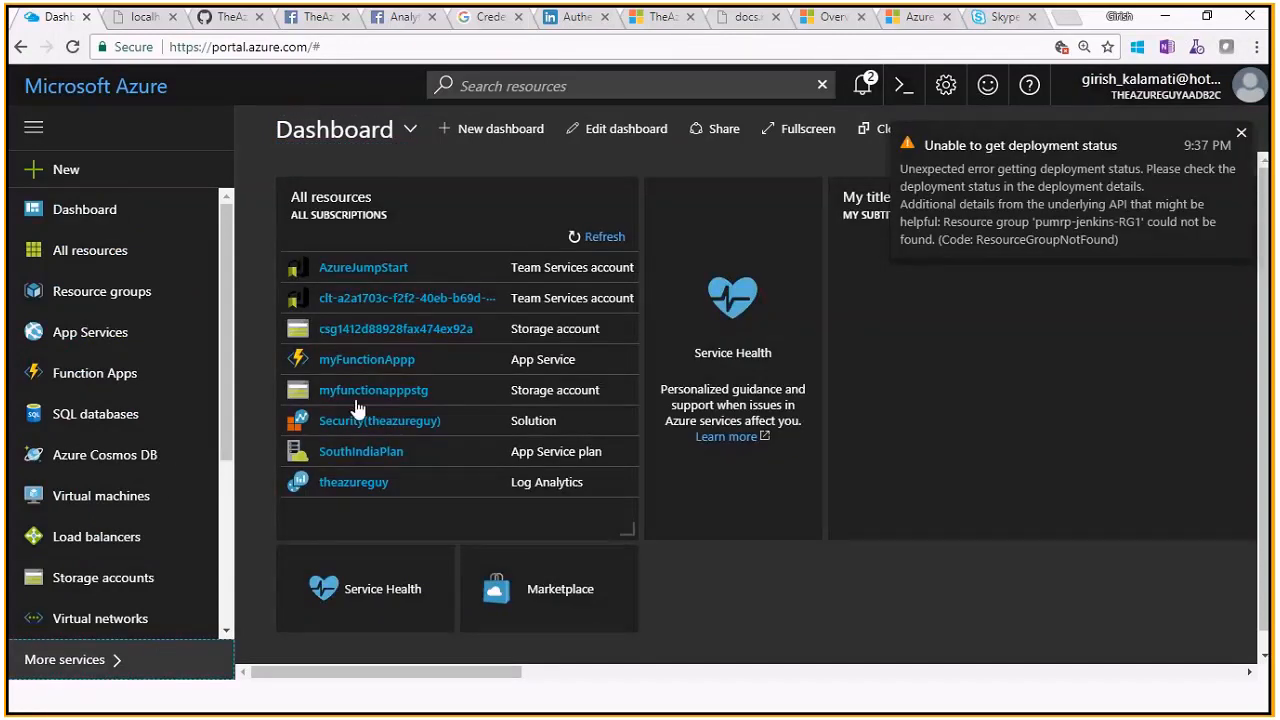
{"action": "type", "text": "azure"}
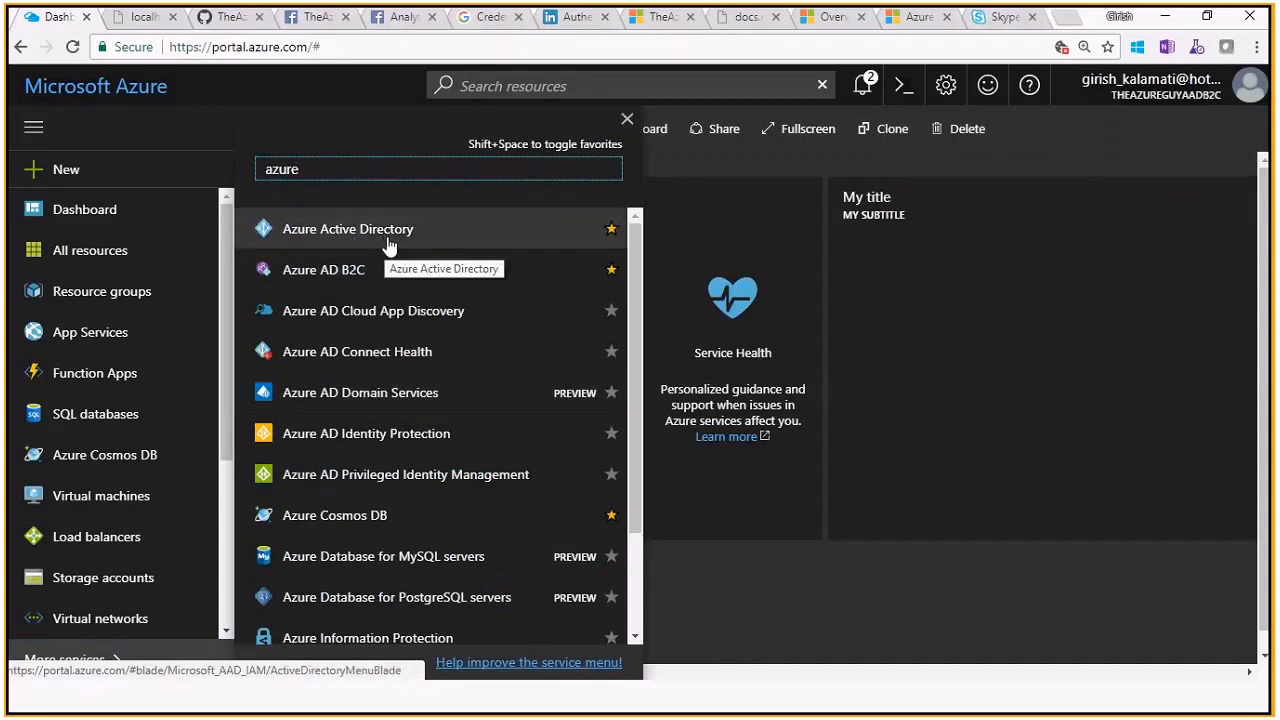
{"action": "left_click", "coordinate": [338, 272]}
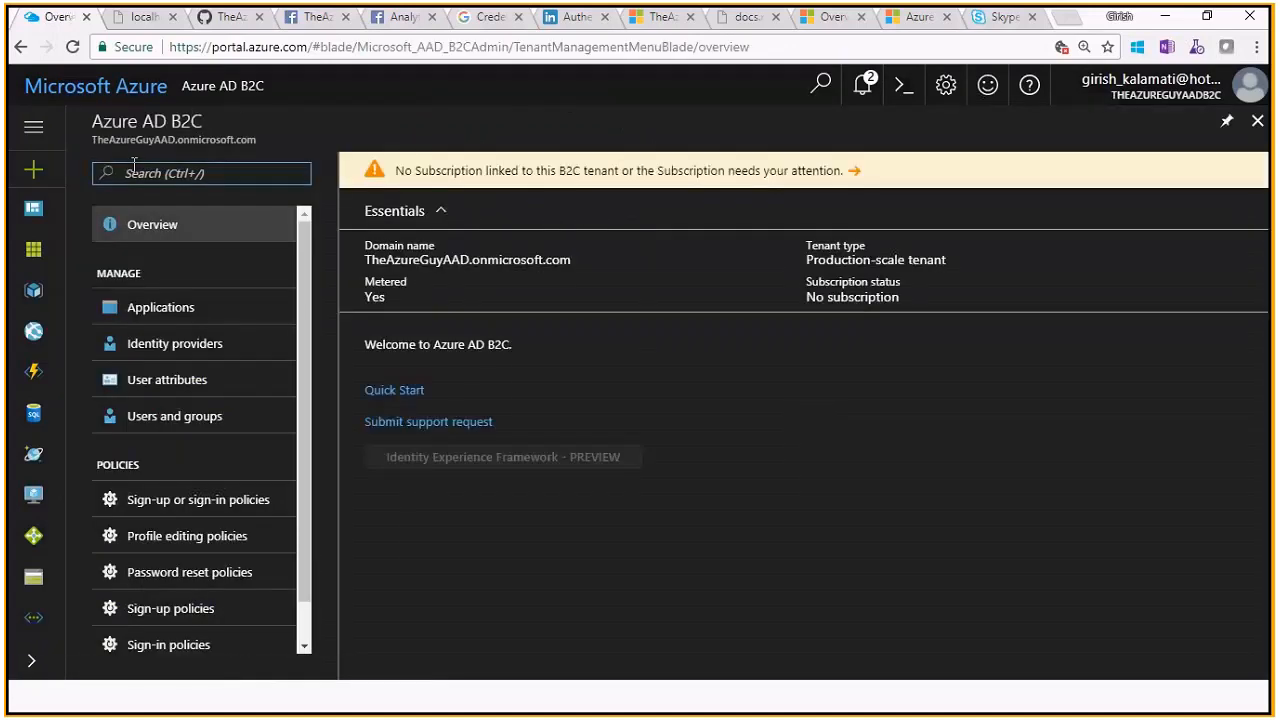
{"action": "left_click", "coordinate": [195, 321]}
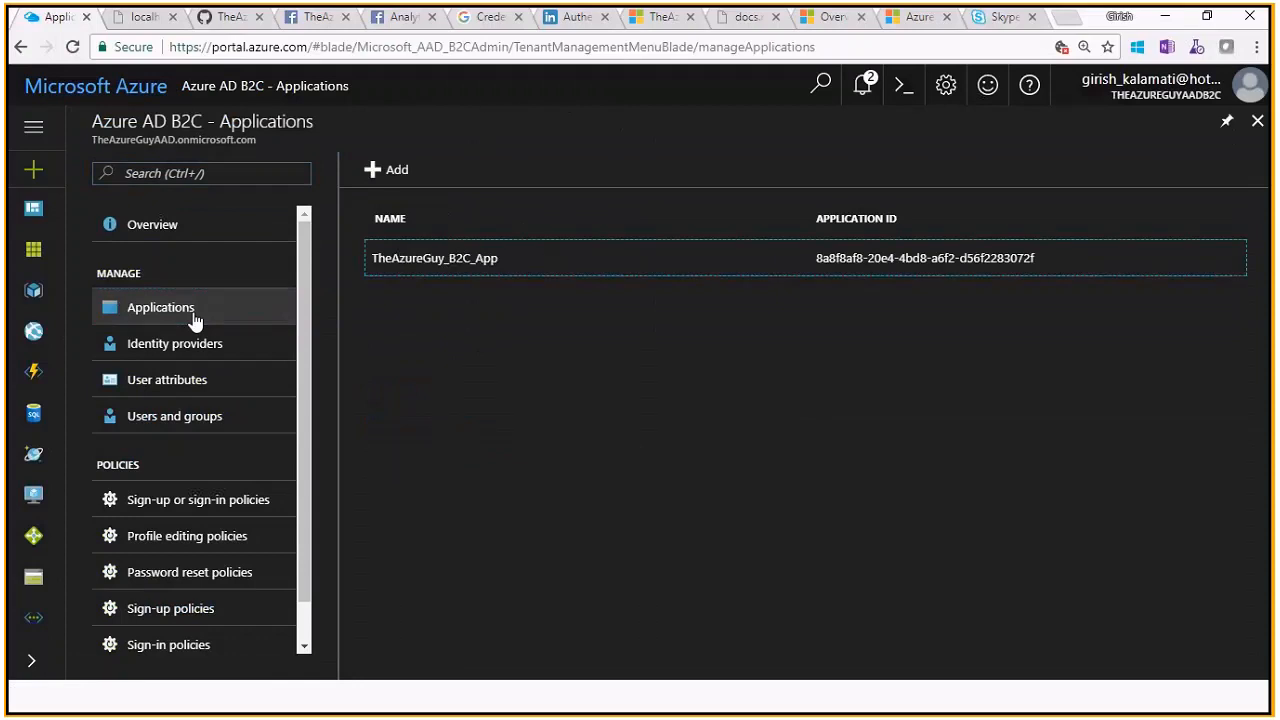
Review TheAzureGuy_B2C_App's properties, including its application ID and reply URL, then switch to Visual Studio
{"action": "left_click", "coordinate": [497, 268]}
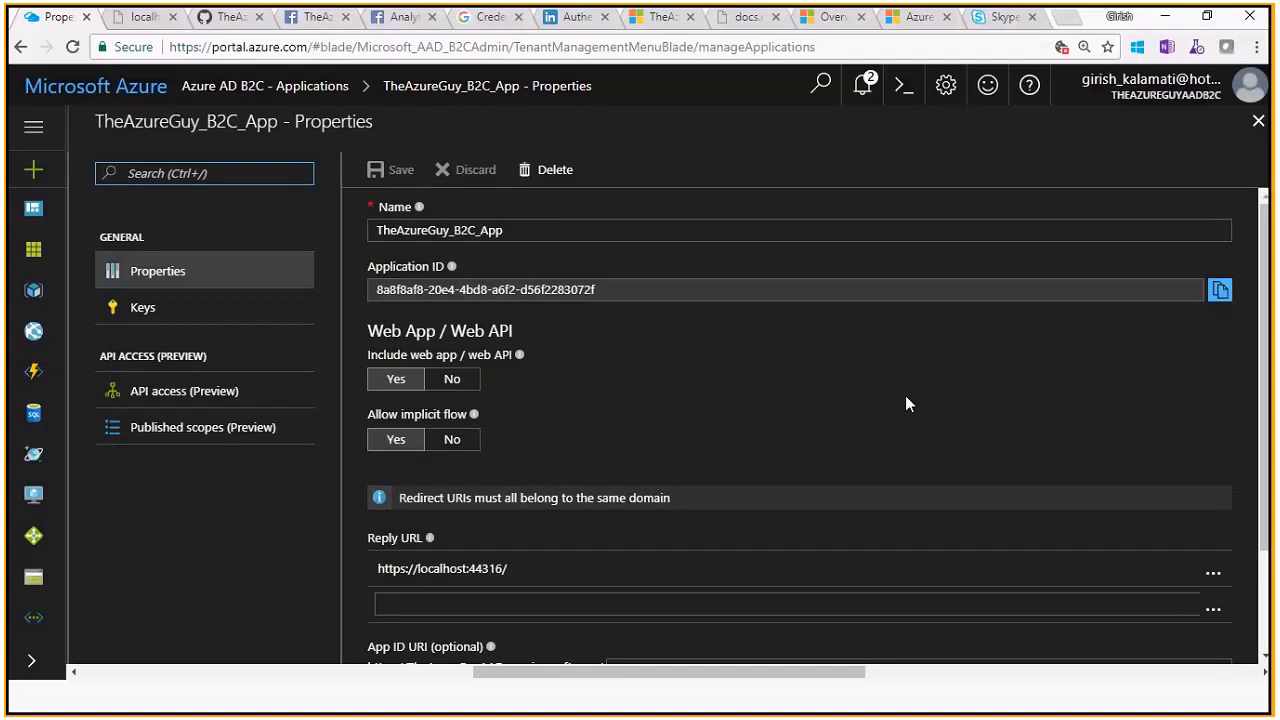
{"action": "scroll", "coordinate": [907, 403], "scroll_direction": "down", "scroll_amount": 3}
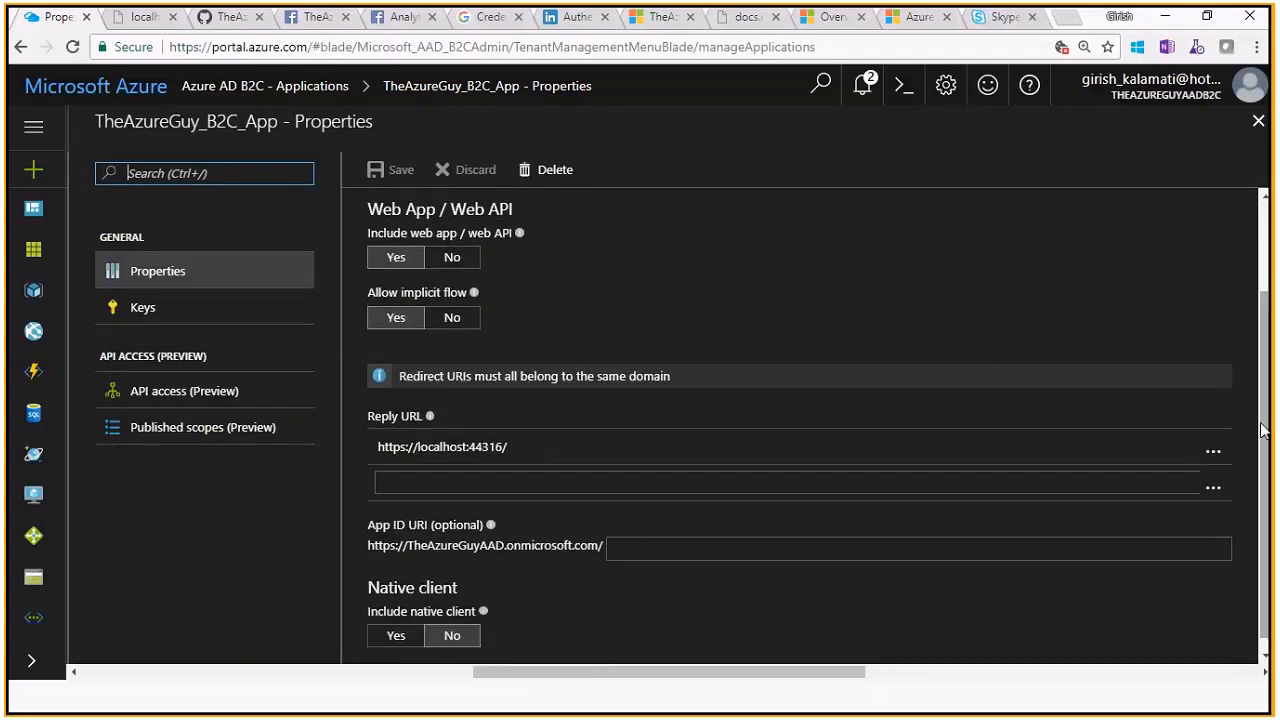
{"action": "scroll", "coordinate": [700, 305], "scroll_direction": "up", "scroll_amount": 3}
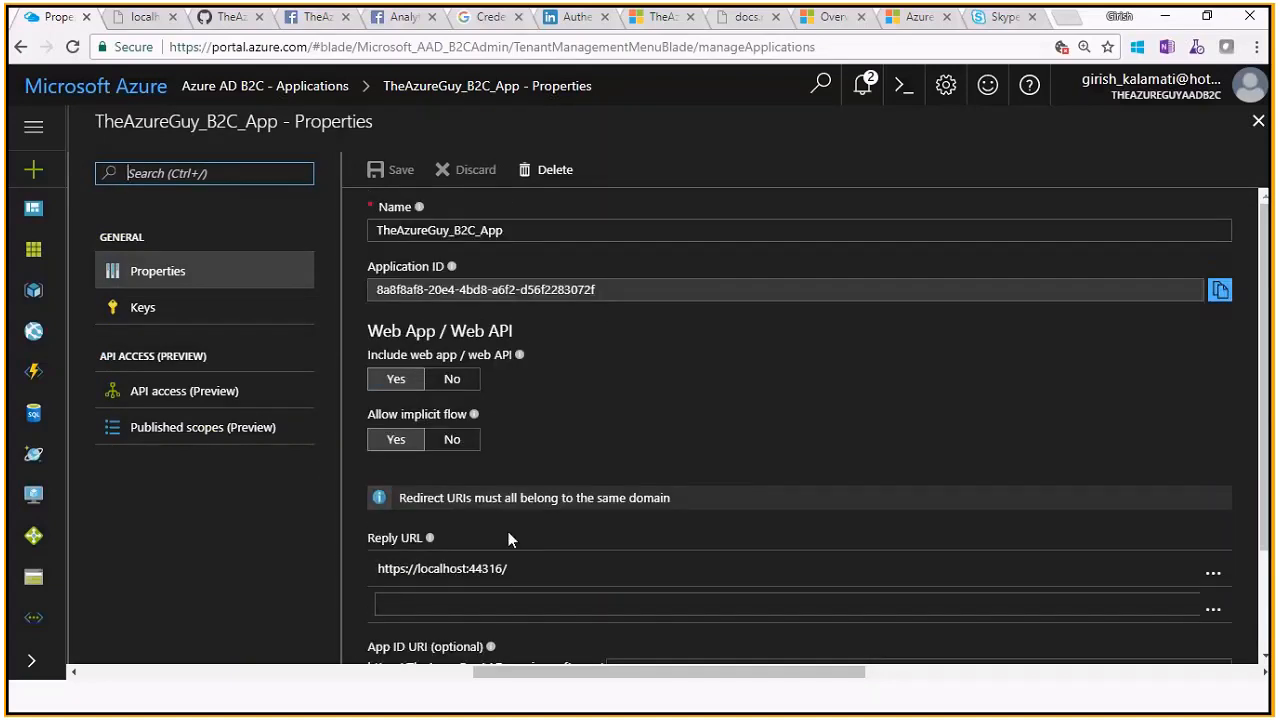
{"action": "key", "text": "alt+Tab"}
{"action": "key", "text": "alt+Tab"}
{"action": "key", "text": "alt+Tab"}
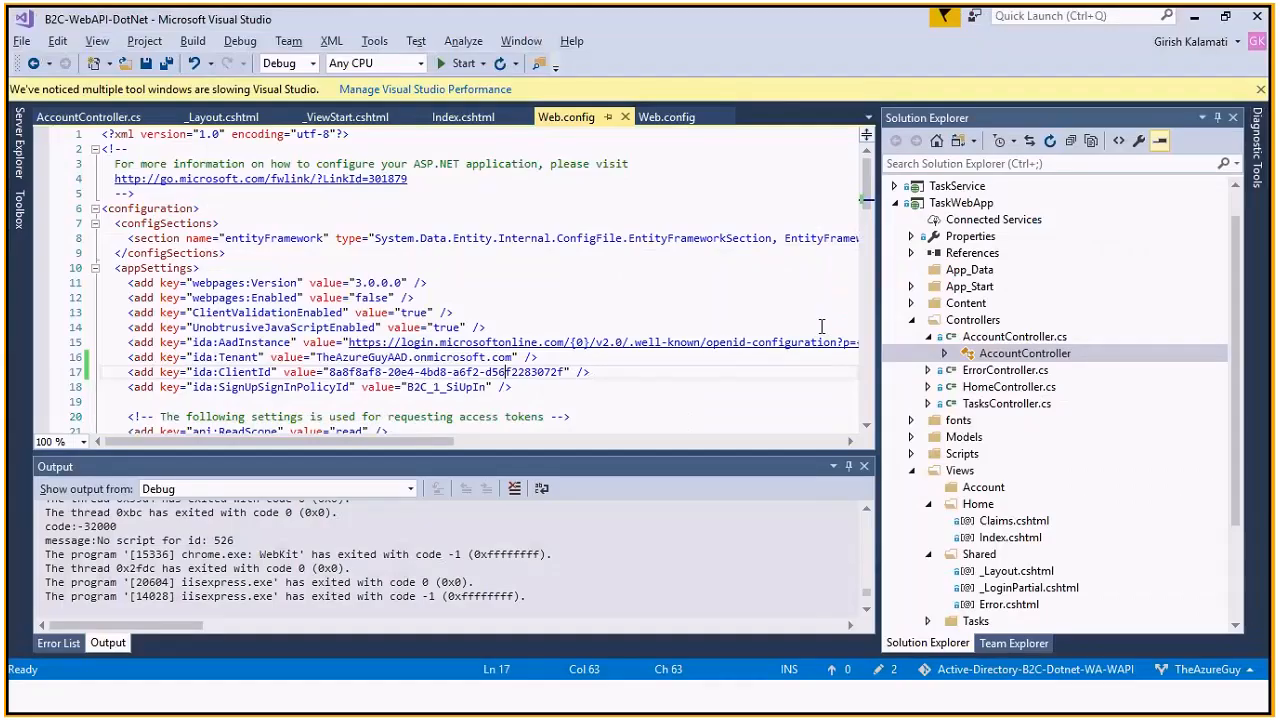
Collapse the Solution Explorer nodes and compare the Web.config ida:ClientId groups with the Application ID
{"action": "left_click", "coordinate": [895, 203]}
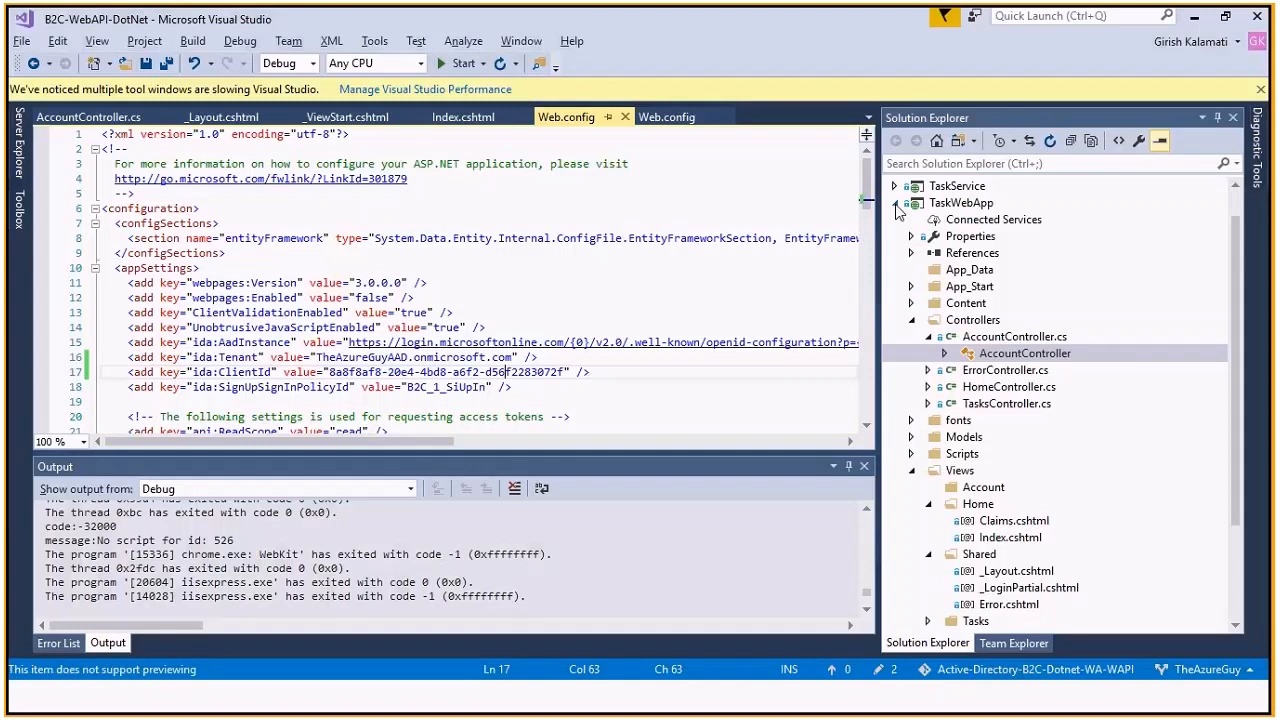
{"action": "left_click", "coordinate": [895, 204]}
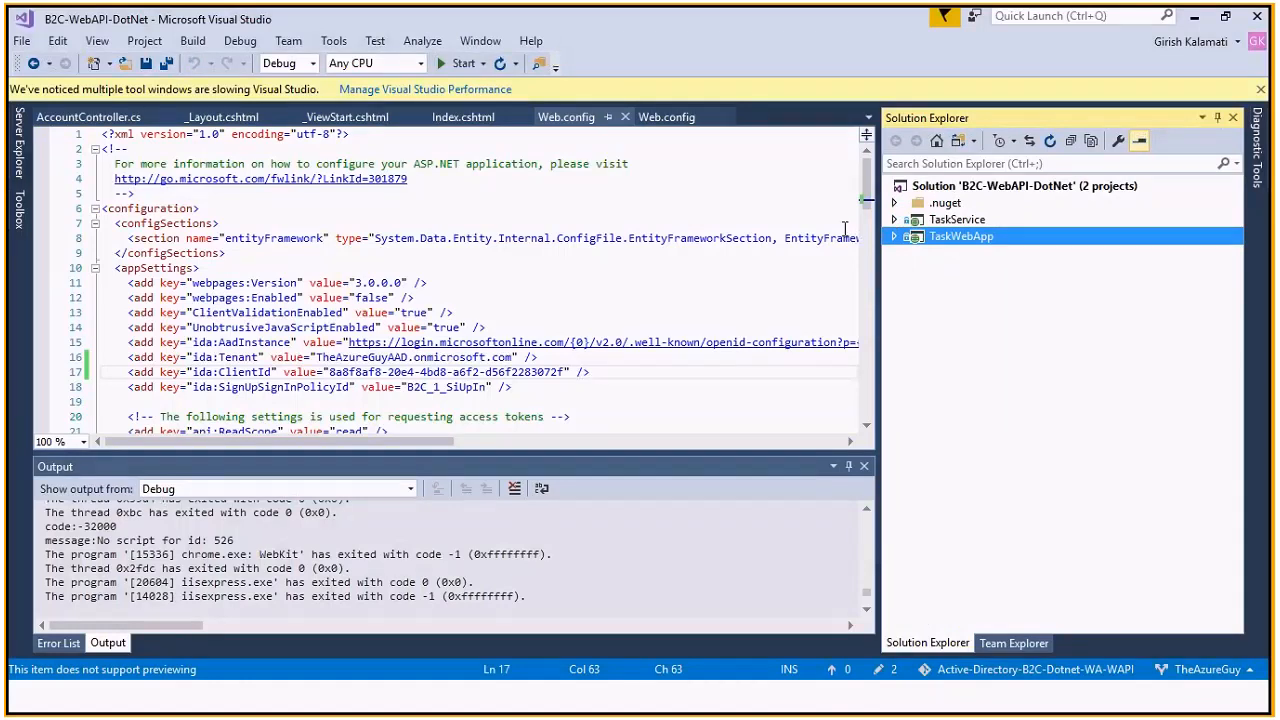
{"action": "double_click", "coordinate": [355, 372]}
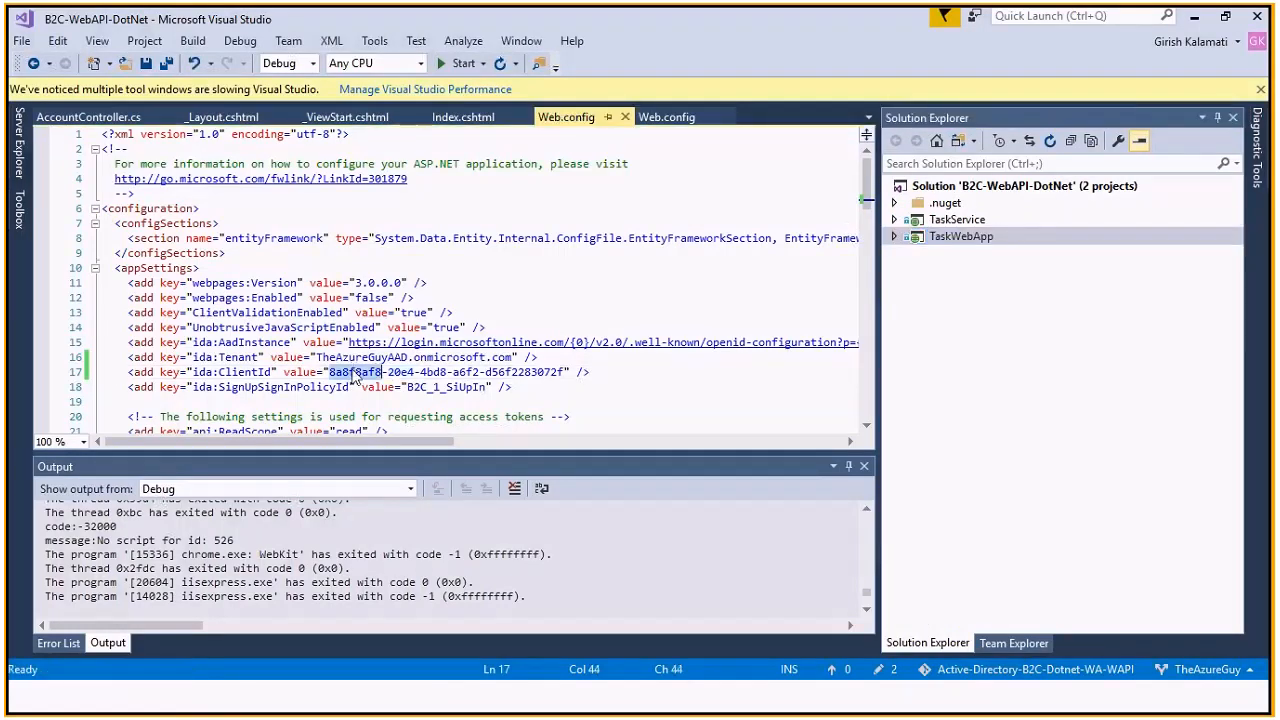
{"action": "double_click", "coordinate": [401, 372]}
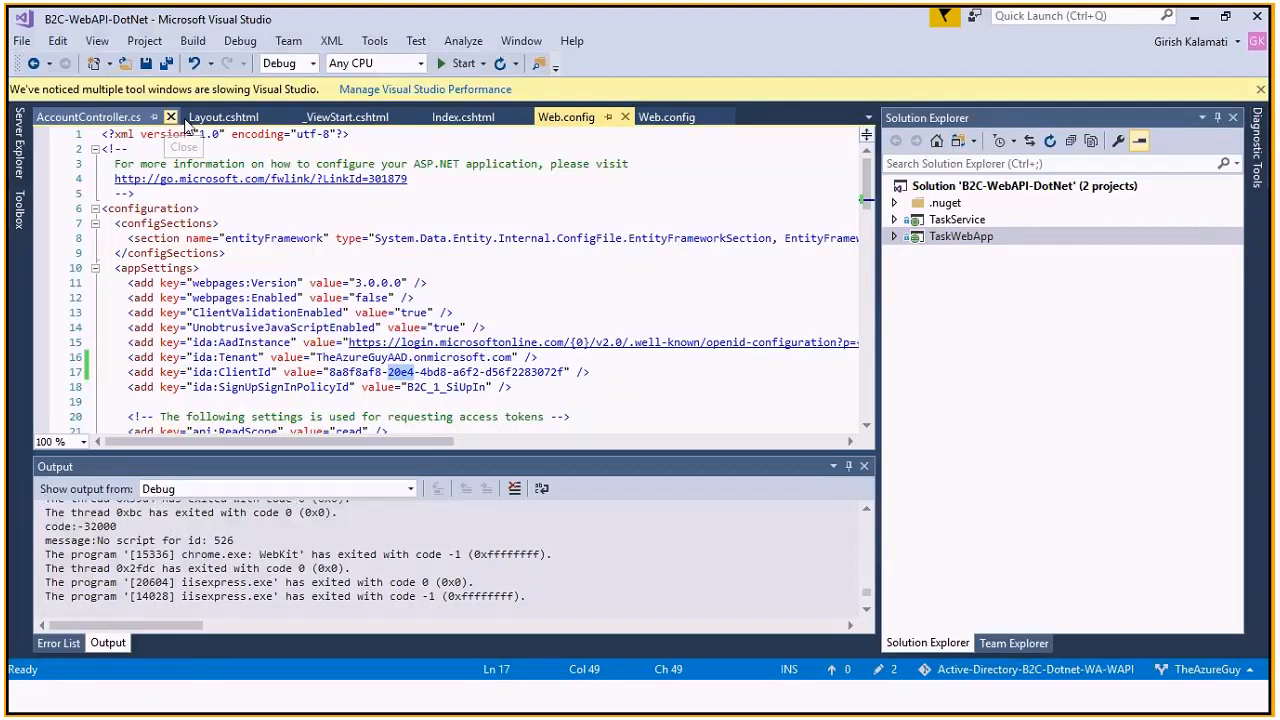
Close AccountController.cs, _Layout.cshtml, _ViewStart.cshtml and Index.cshtml, check both Web.config files, and return to Azure
{"action": "left_click", "coordinate": [170, 117]}
{"action": "left_click", "coordinate": [140, 117]}
{"action": "left_click", "coordinate": [152, 117]}
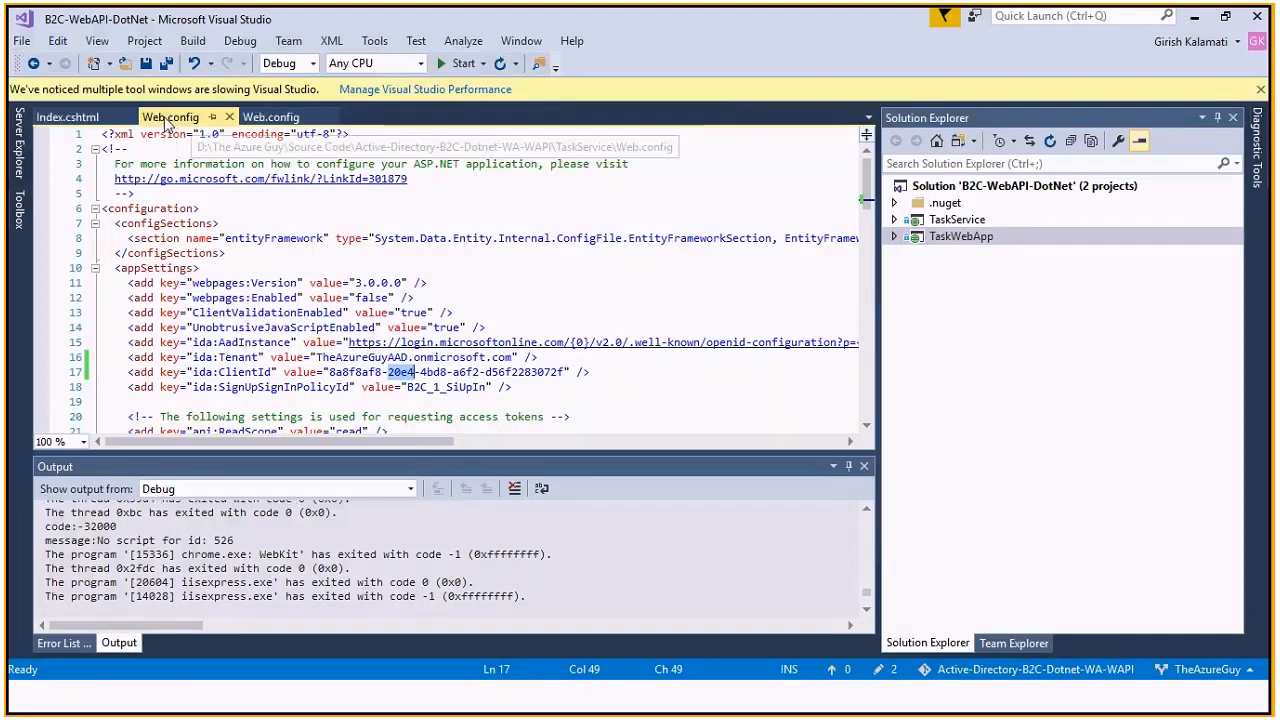
{"action": "left_click", "coordinate": [130, 117]}
{"action": "left_click", "coordinate": [163, 117]}
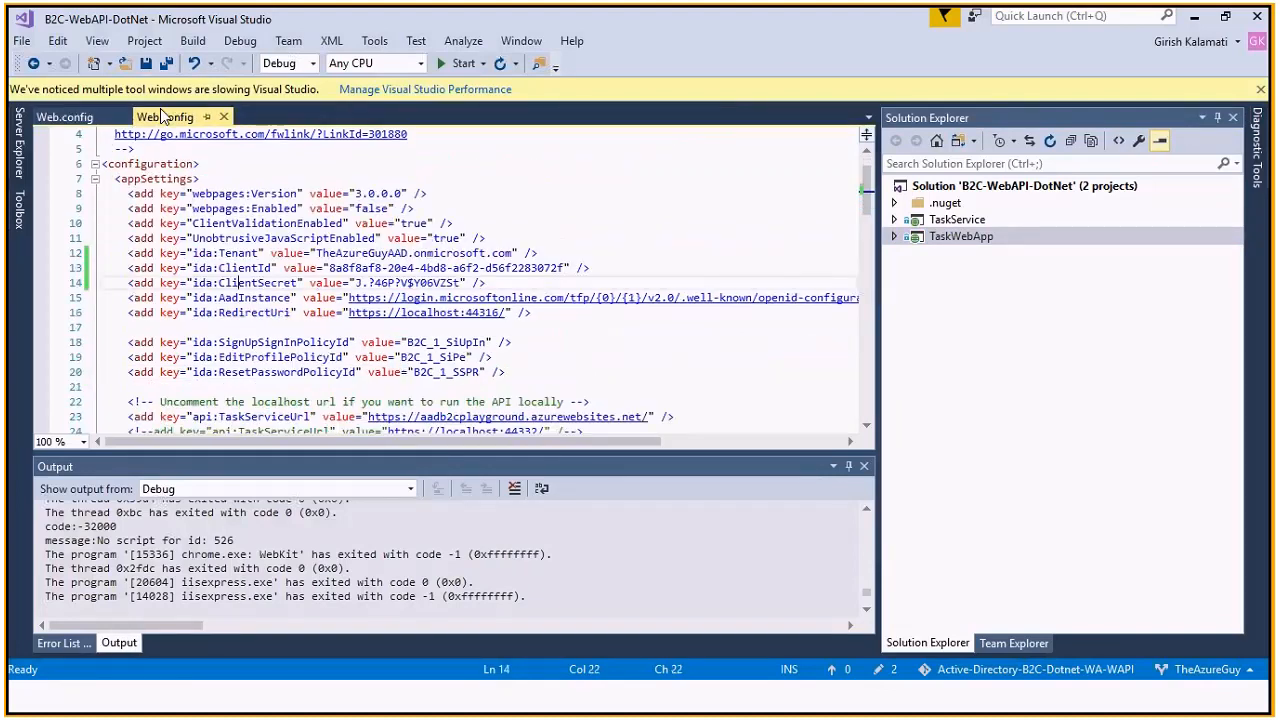
{"action": "left_click", "coordinate": [98, 118]}
{"action": "left_click", "coordinate": [370, 372]}
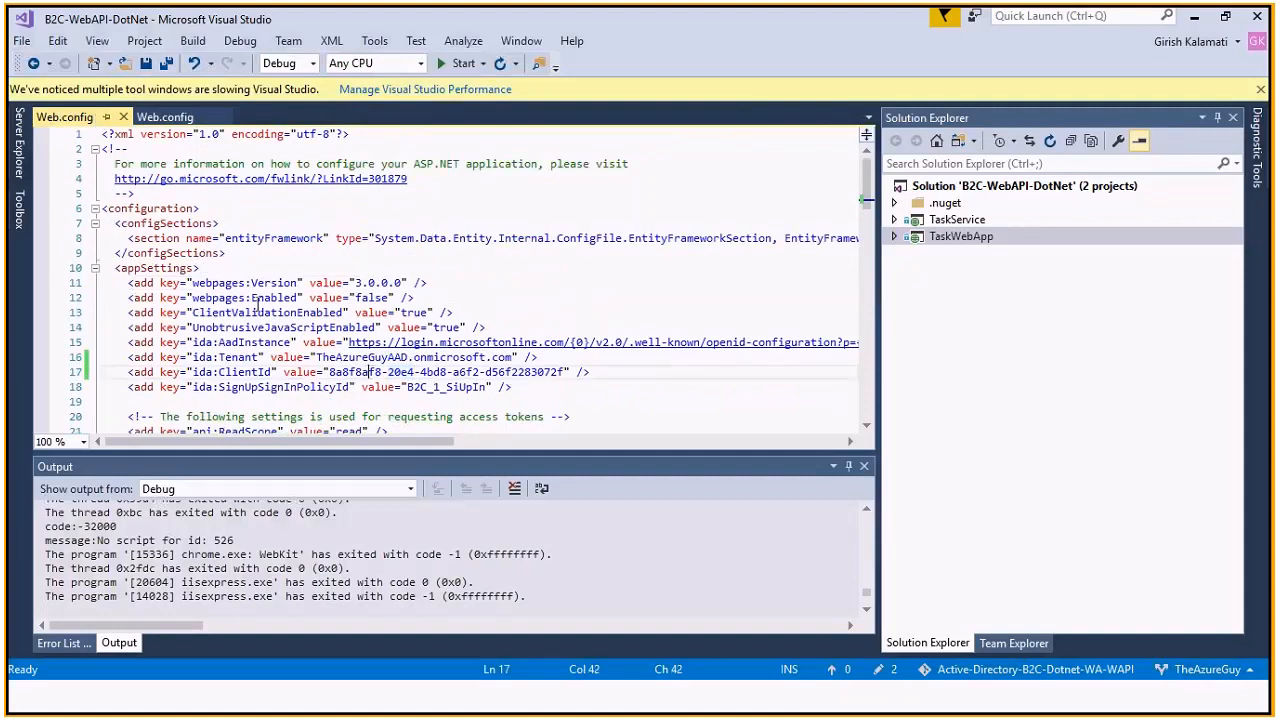
{"action": "key", "text": "alt+Tab"}
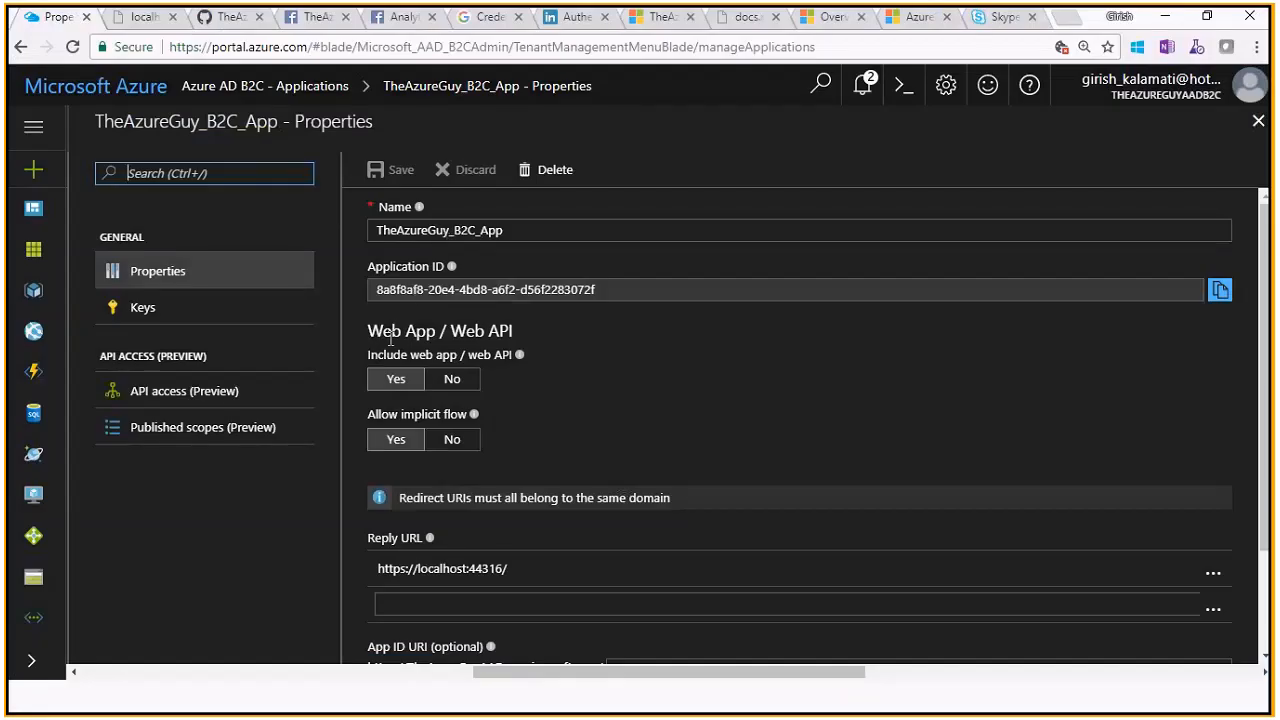
Close the app's Properties blade and open Identity providers, listing LinkedIn, Google, Microsoft and Facebook
{"action": "left_click", "coordinate": [1258, 120]}
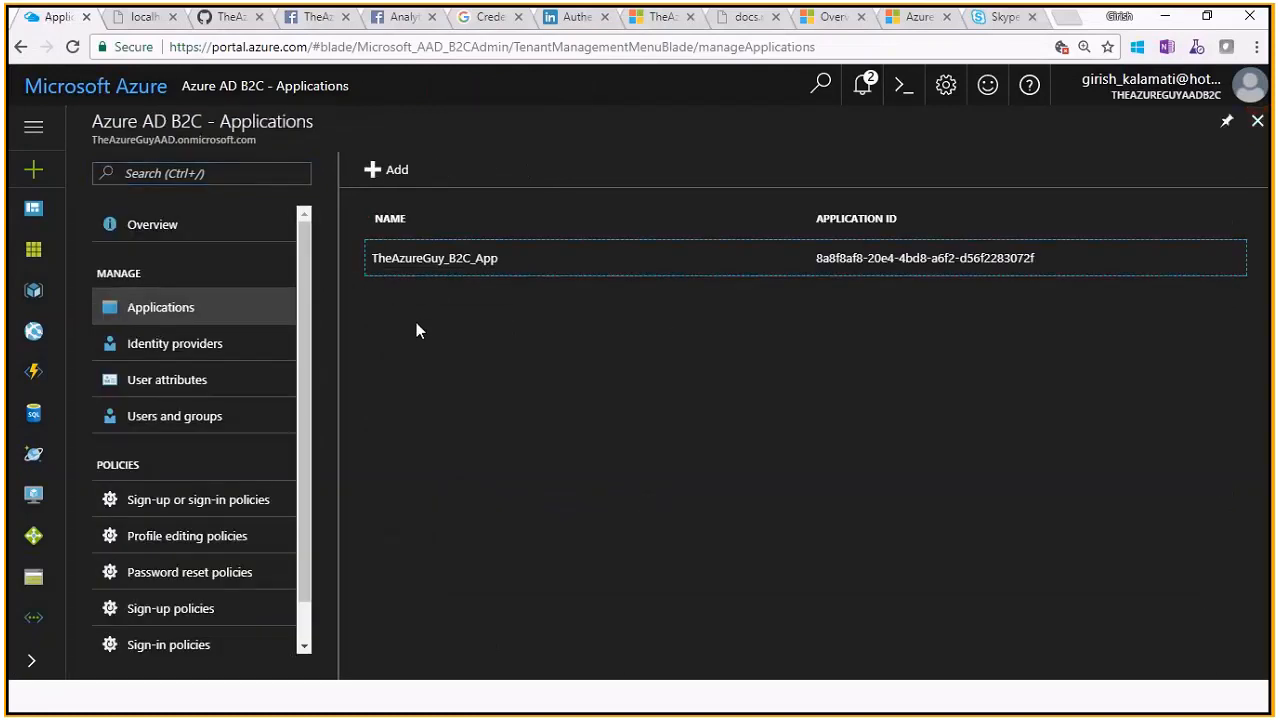
{"action": "scroll", "coordinate": [309, 580], "scroll_direction": "down", "scroll_amount": 2}
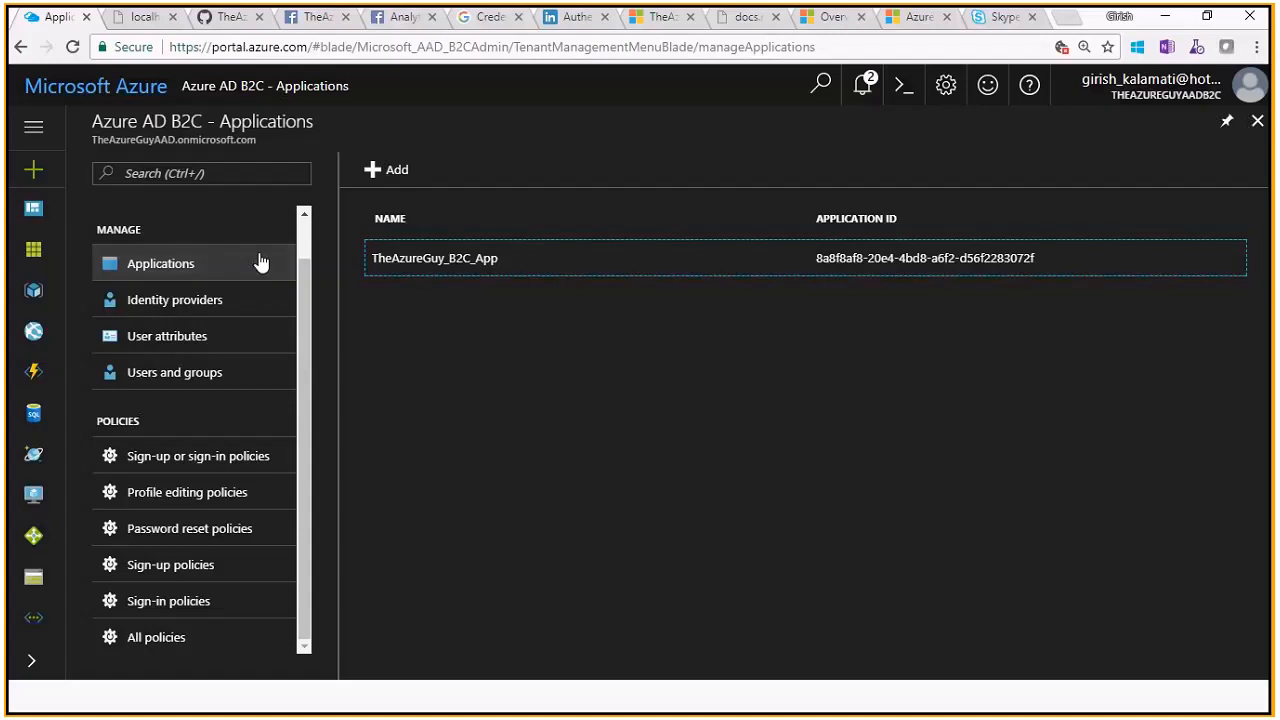
{"action": "left_click", "coordinate": [266, 299]}
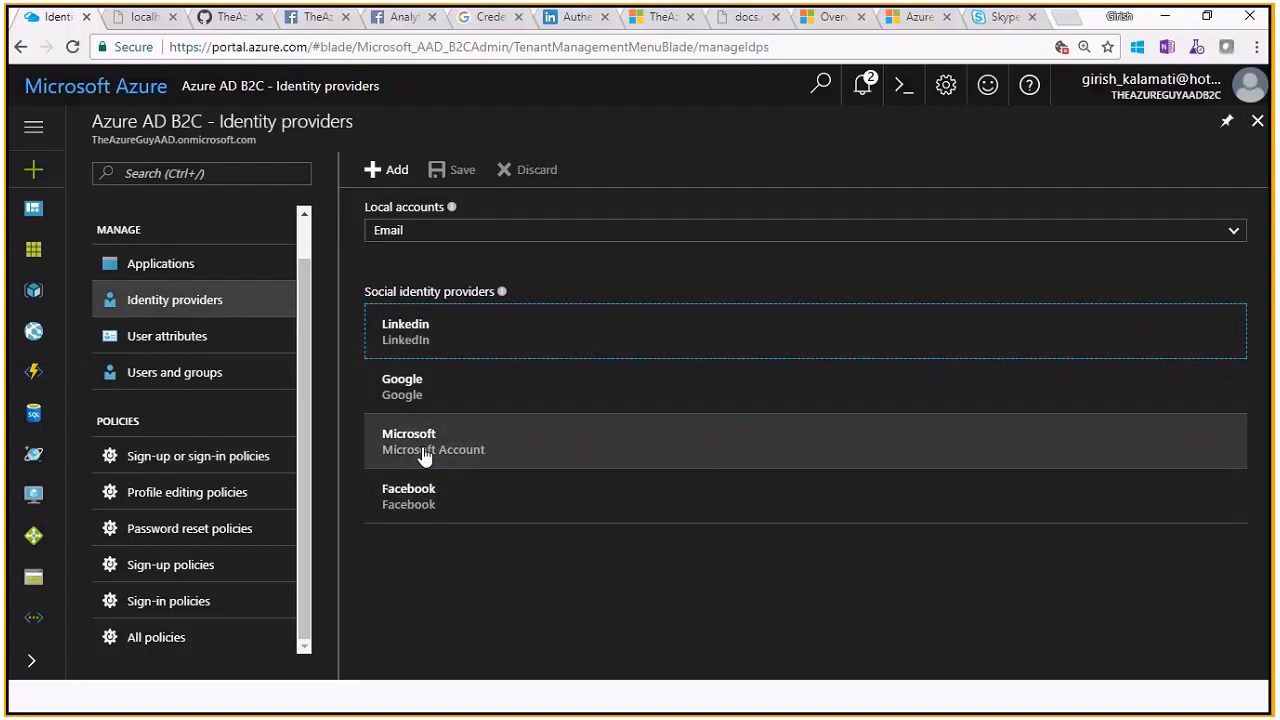
{"action": "left_click", "coordinate": [233, 353]}
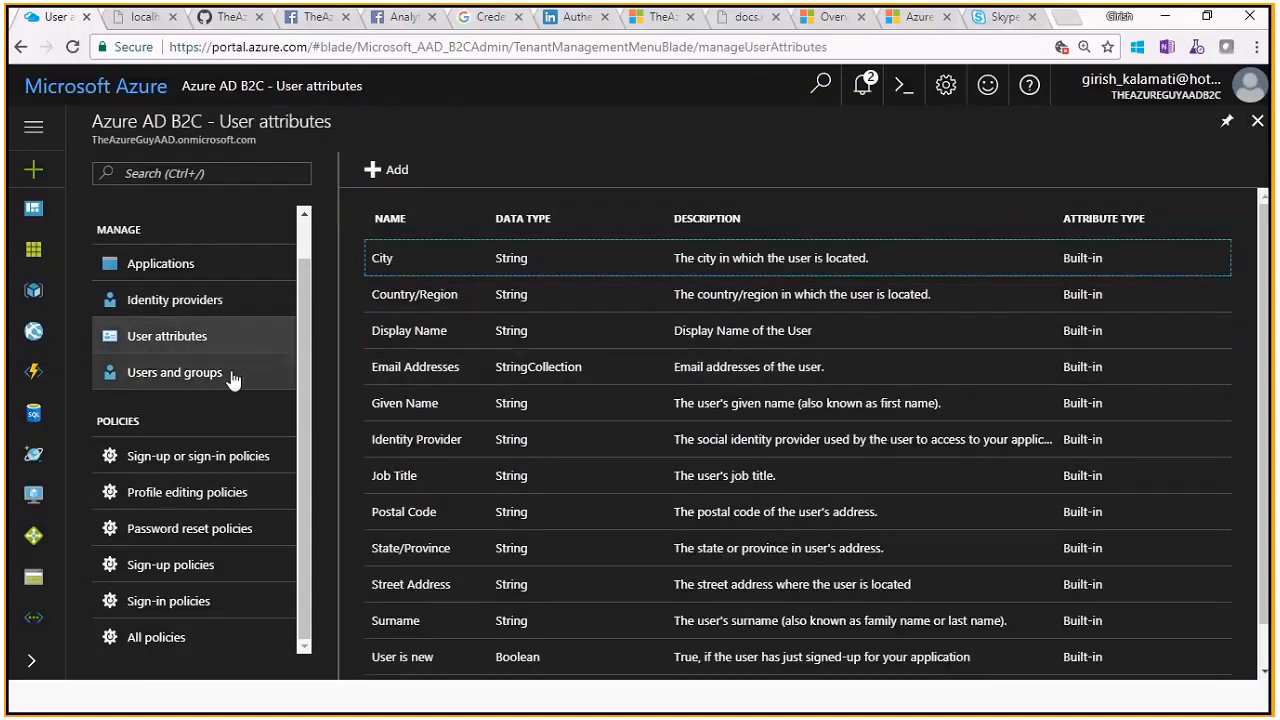
{"action": "left_click", "coordinate": [196, 315]}
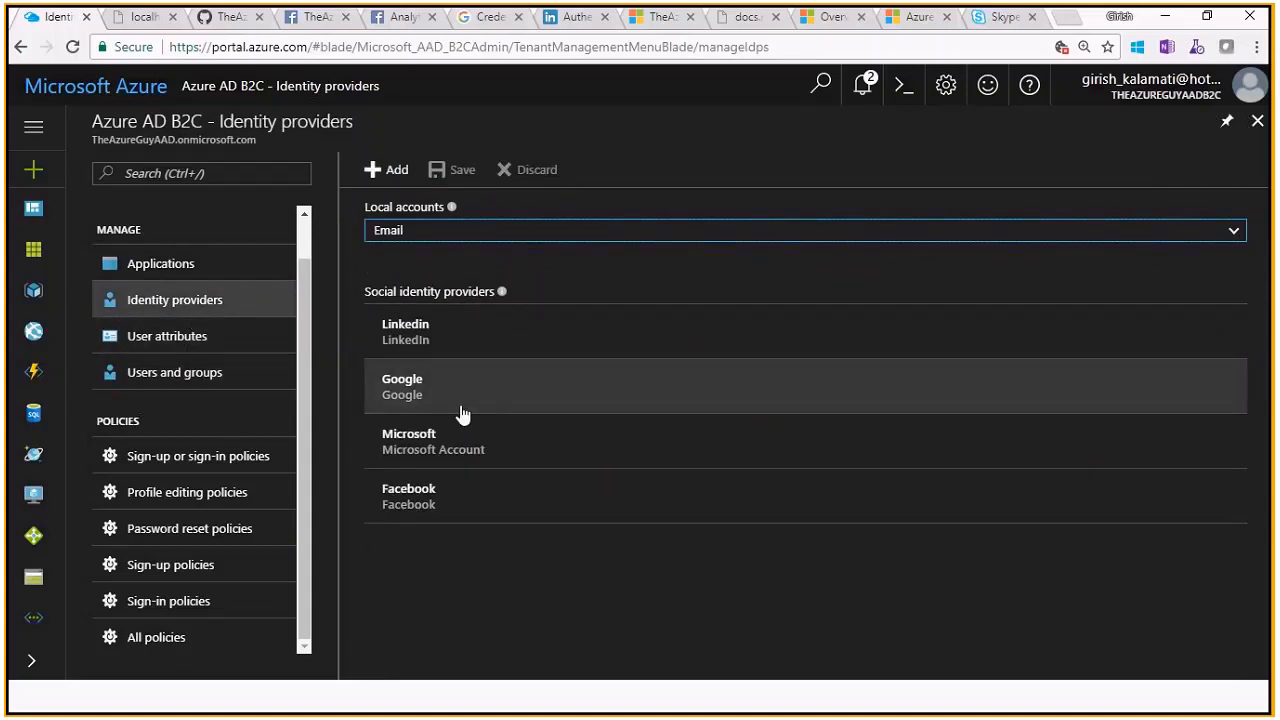
{"action": "left_click", "coordinate": [465, 360]}
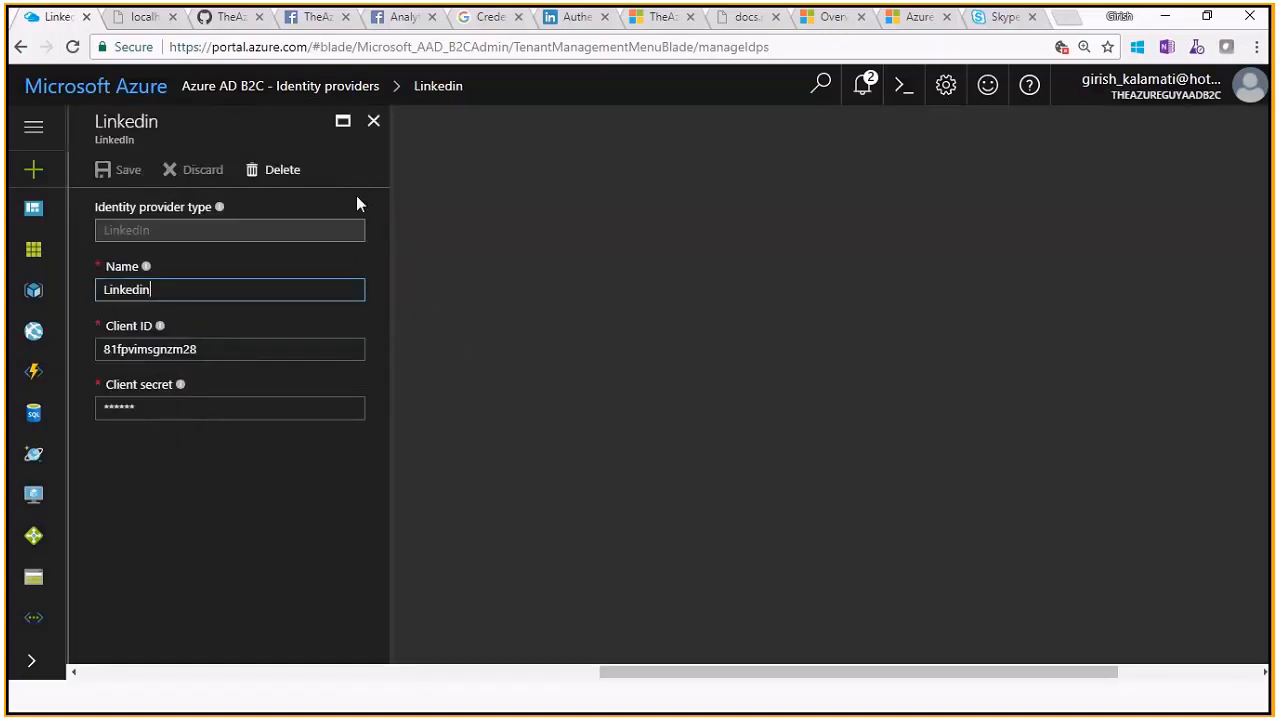
{"action": "left_click", "coordinate": [373, 120]}
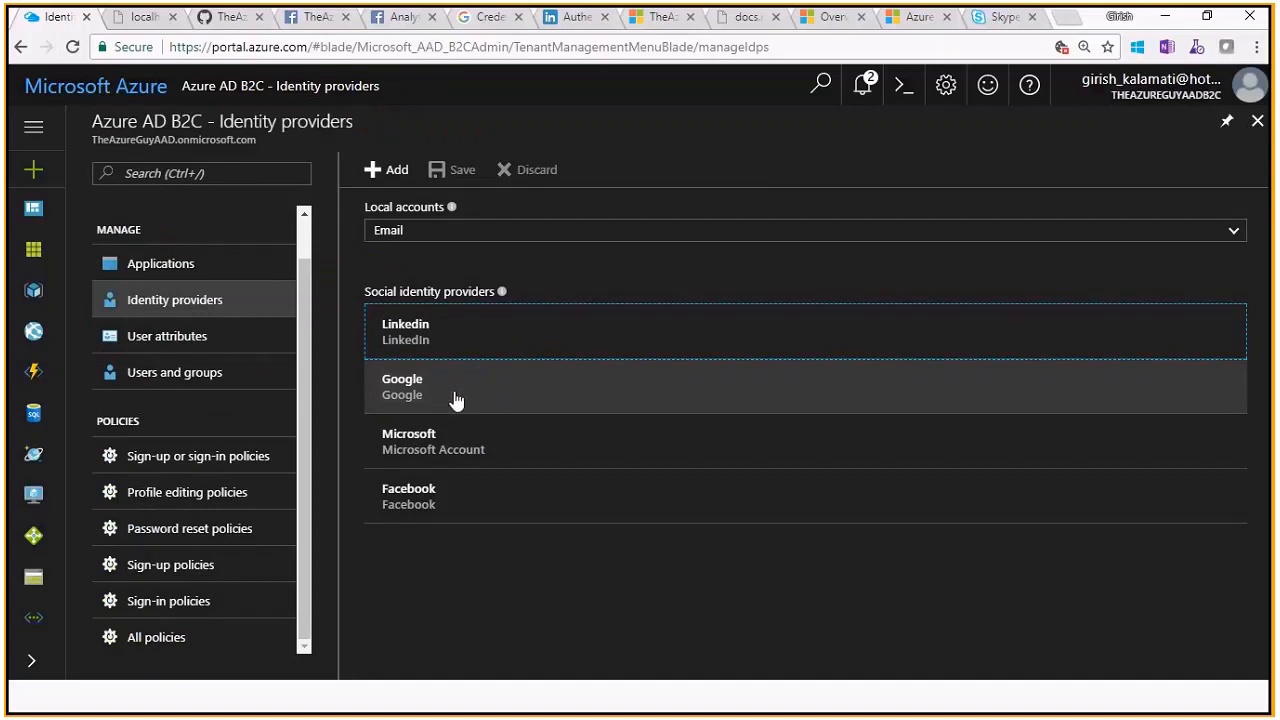
{"action": "left_click", "coordinate": [209, 343]}
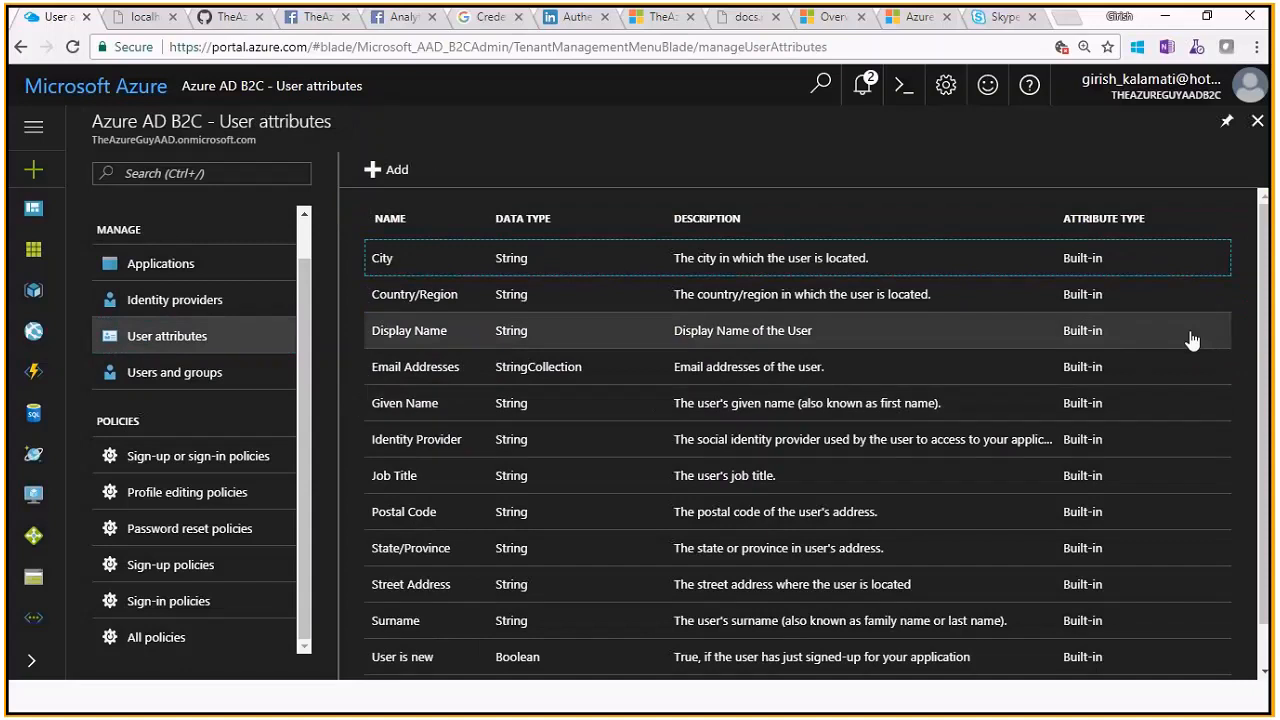
{"action": "scroll", "coordinate": [1272, 460], "scroll_direction": "down", "scroll_amount": 1}
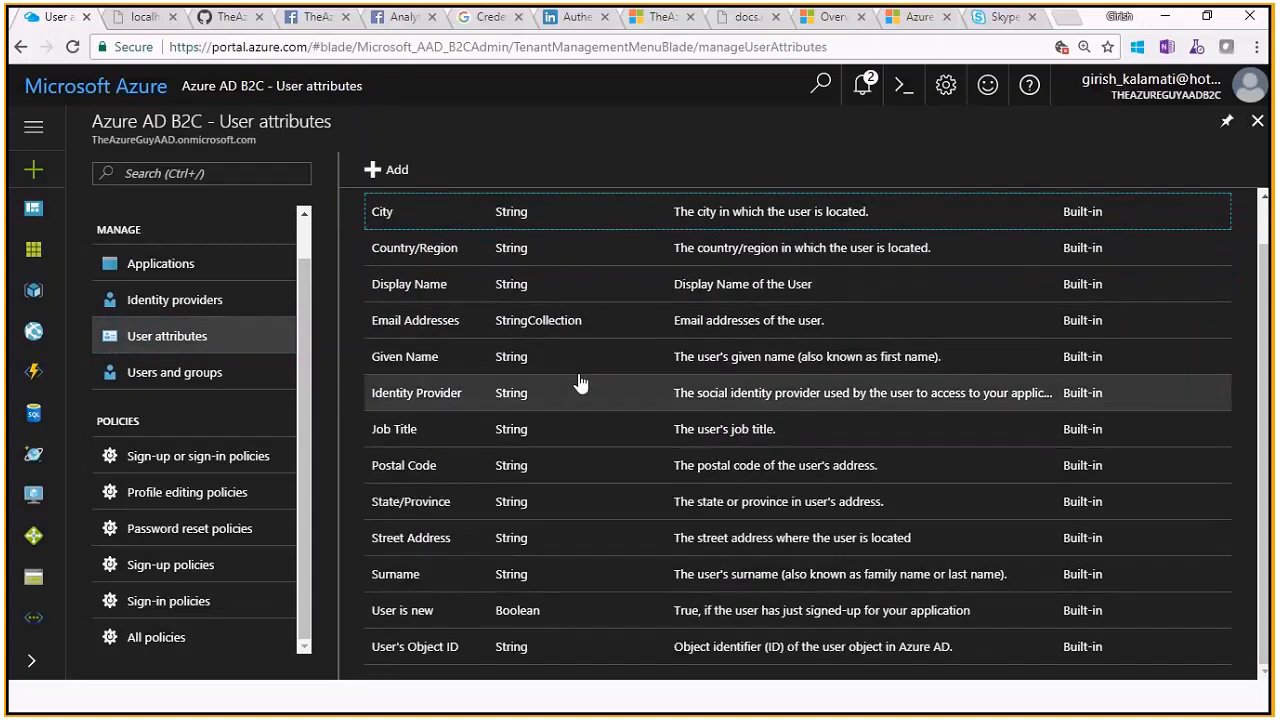
{"action": "left_click", "coordinate": [266, 305]}
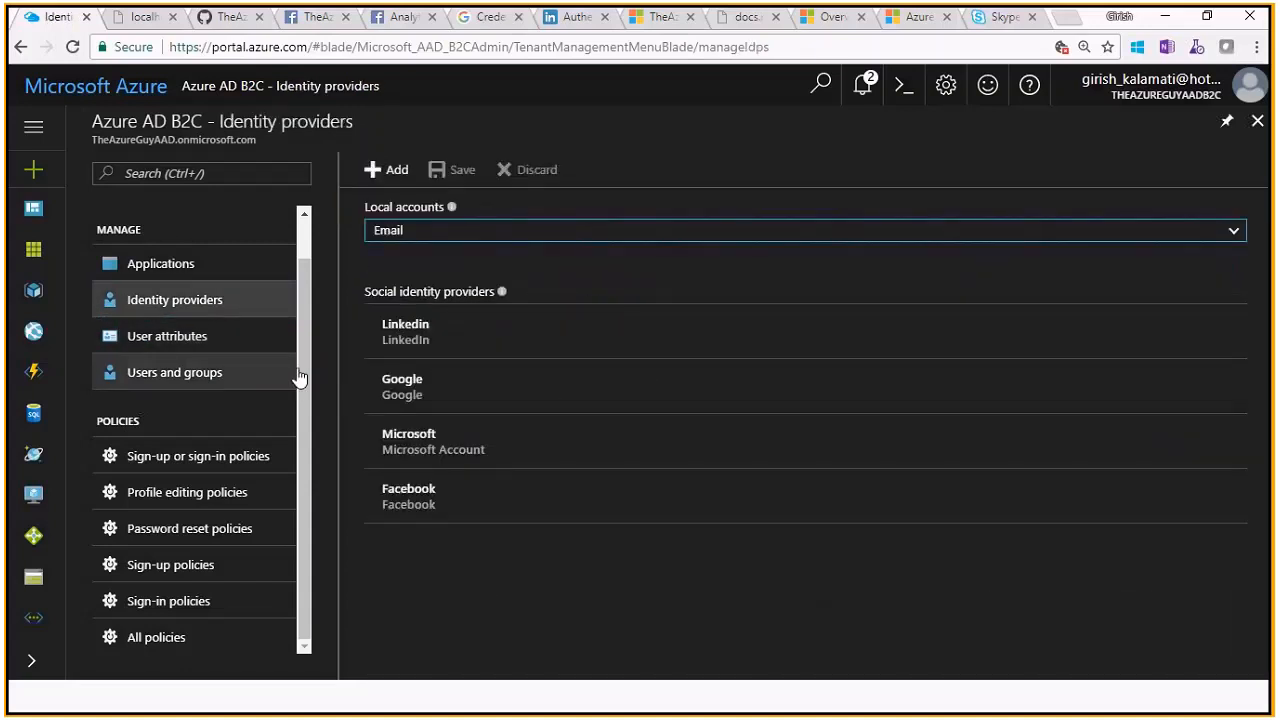
{"action": "key", "text": "alt+Tab"}
{"action": "key", "text": "alt+Tab"}
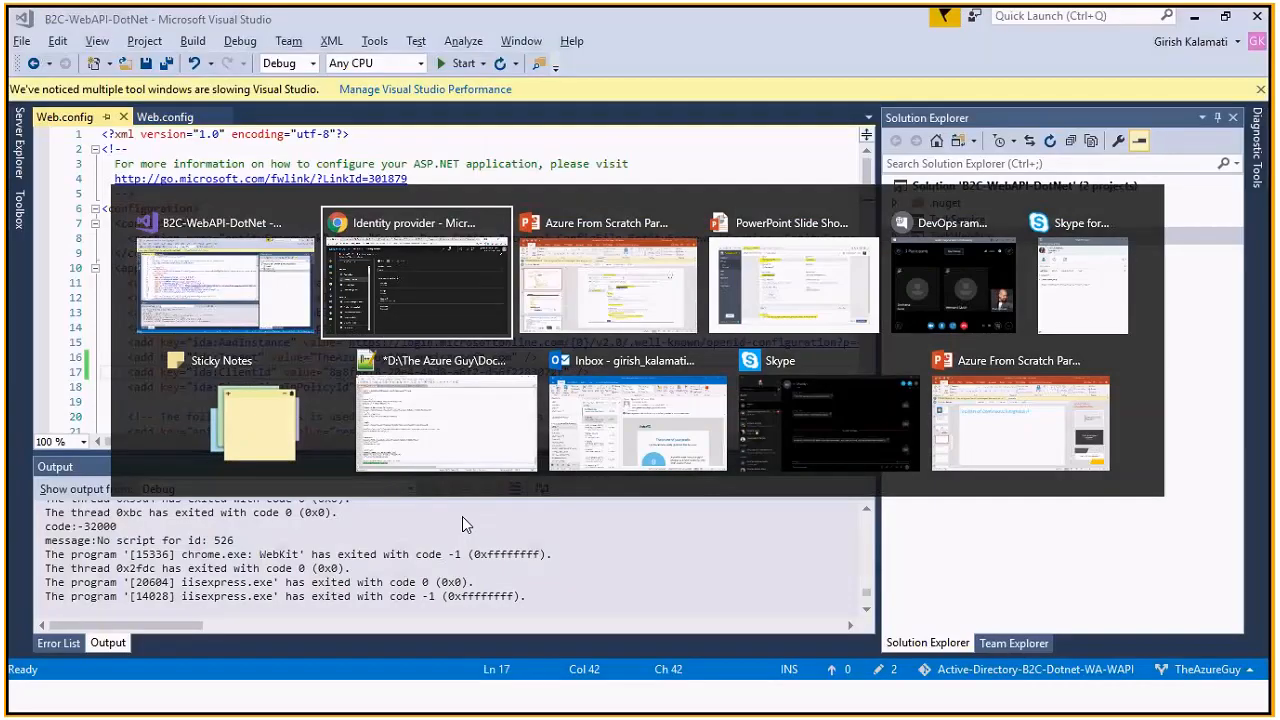
{"action": "key", "text": "alt+Tab"}
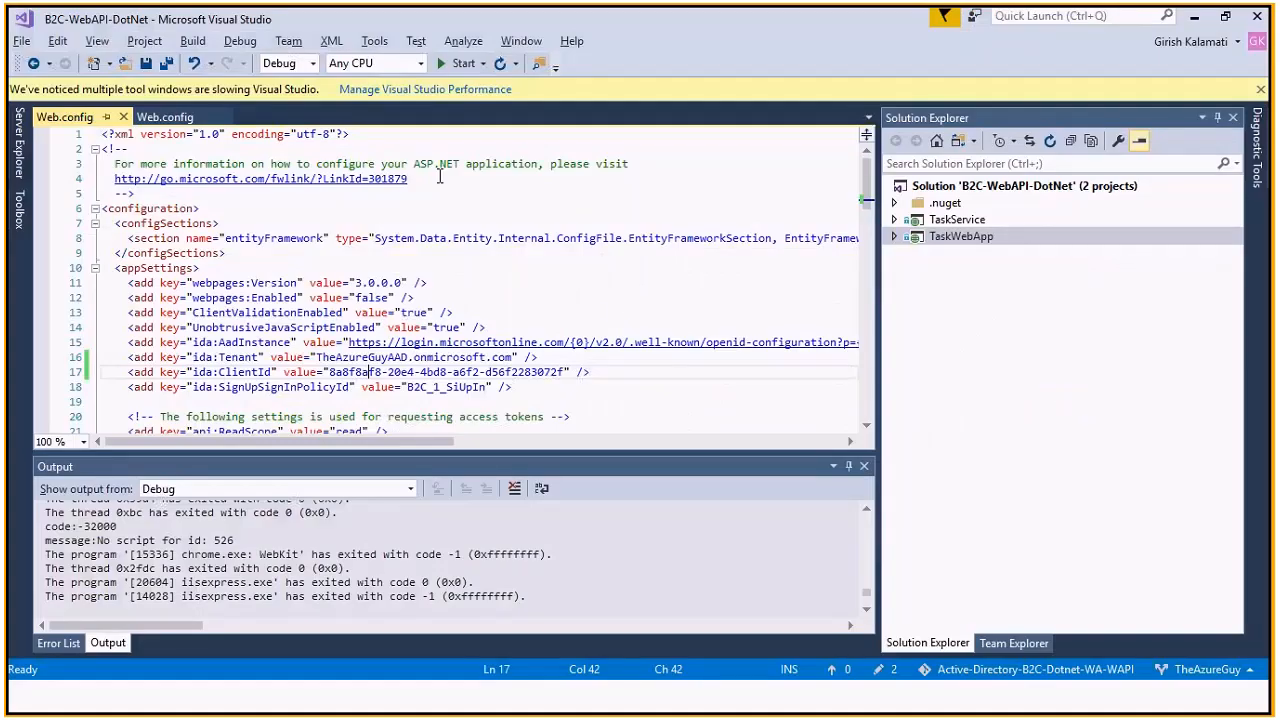
{"action": "left_click", "coordinate": [455, 63]}
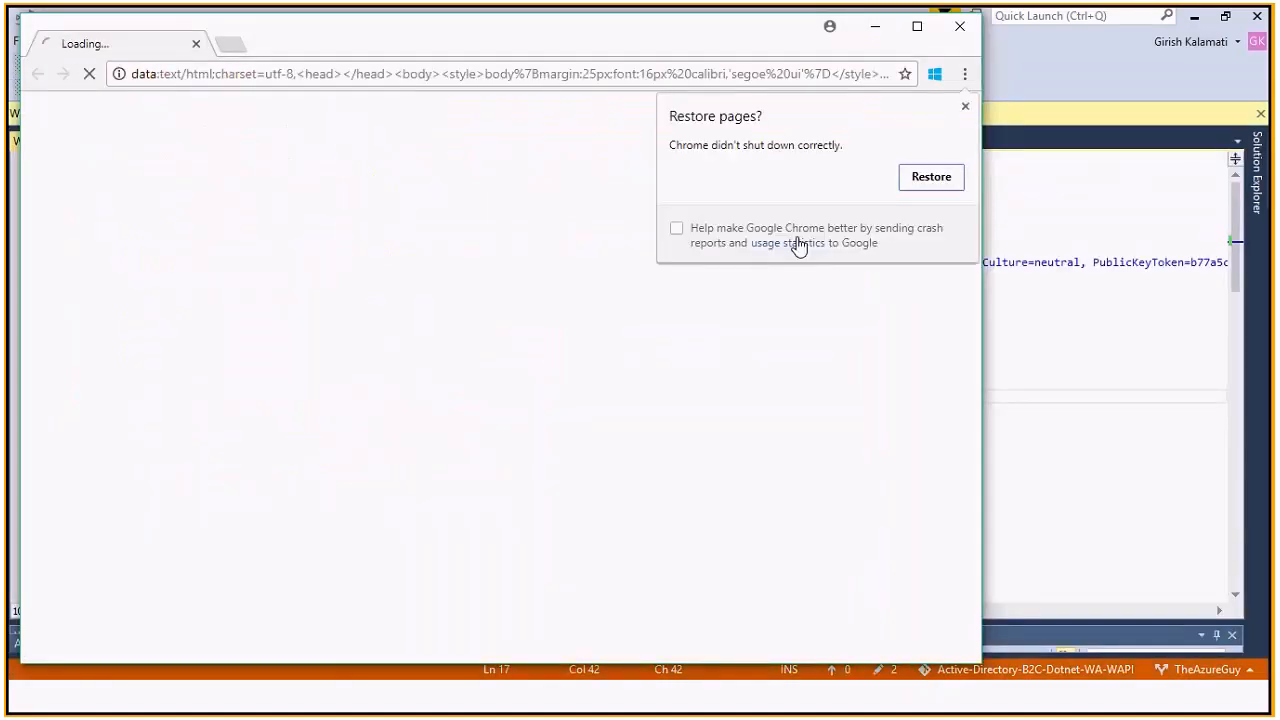
Dismiss the Restore prompt and get past the certificate warning via Proceed to localhost (unsafe)
{"action": "left_click", "coordinate": [965, 108]}
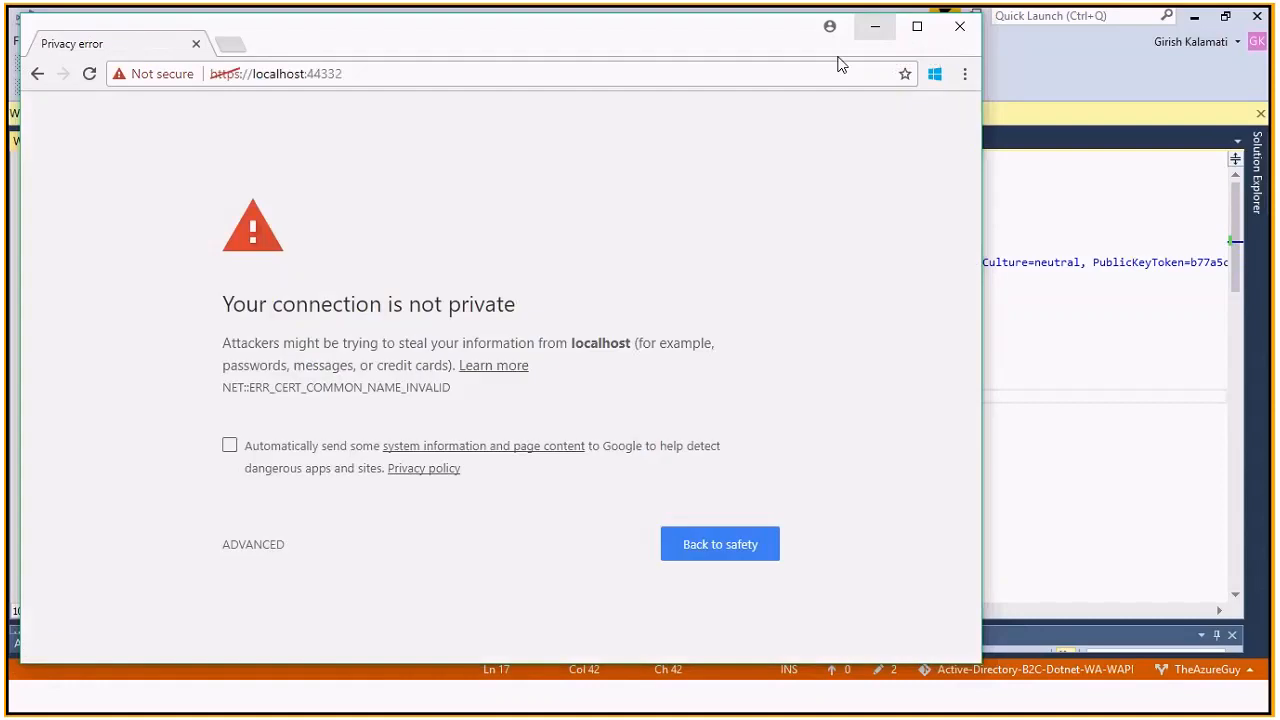
{"action": "left_click", "coordinate": [255, 544]}
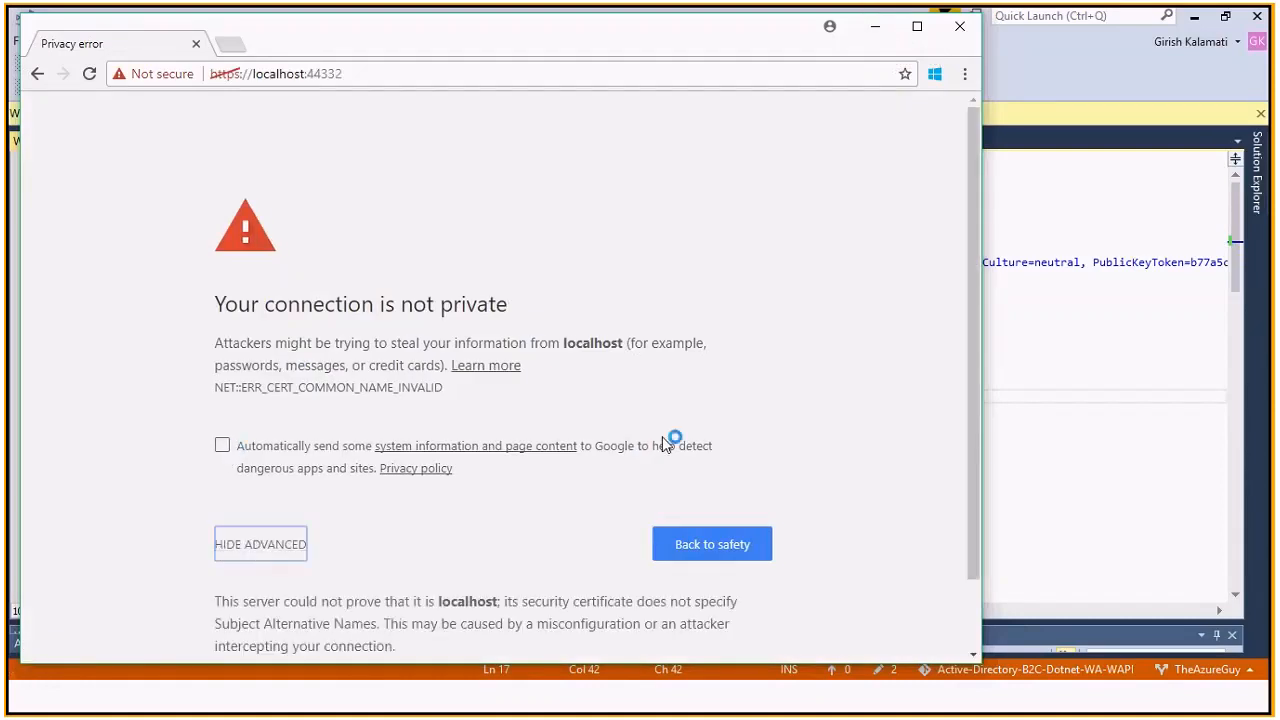
{"action": "left_click_drag", "start_coordinate": [966, 338], "coordinate": [982, 474]}
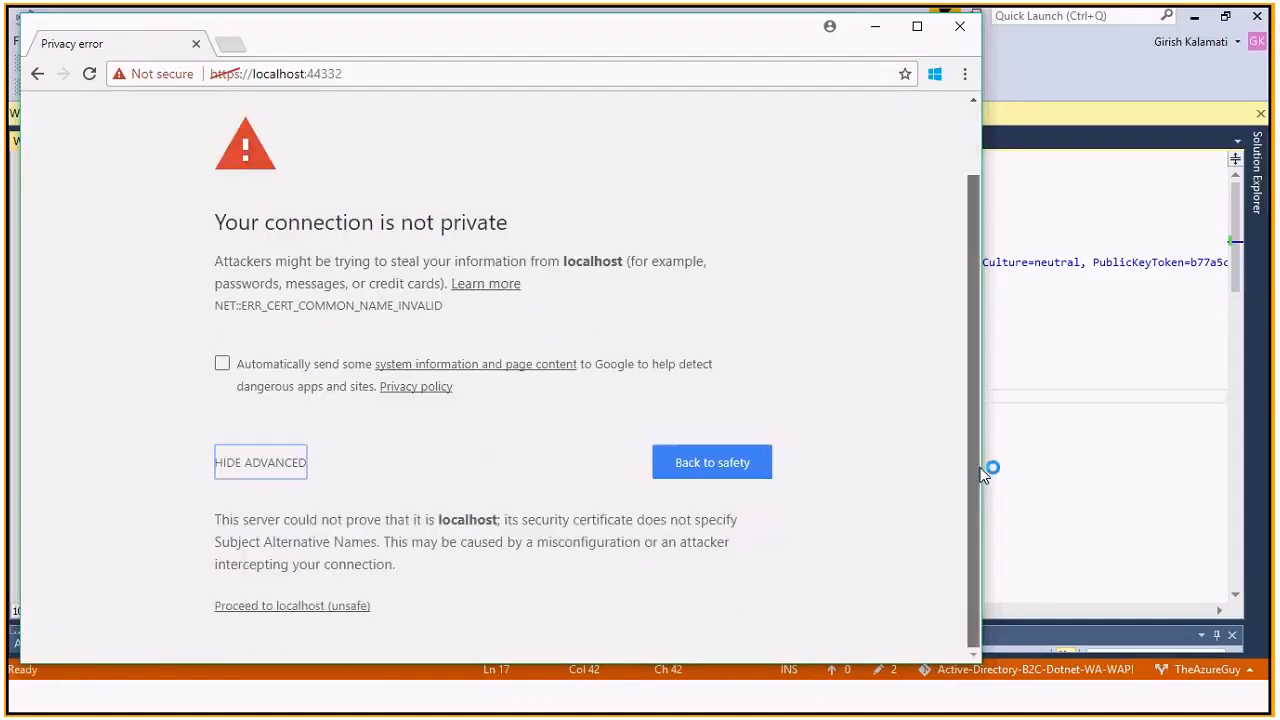
{"action": "left_click", "coordinate": [301, 610]}
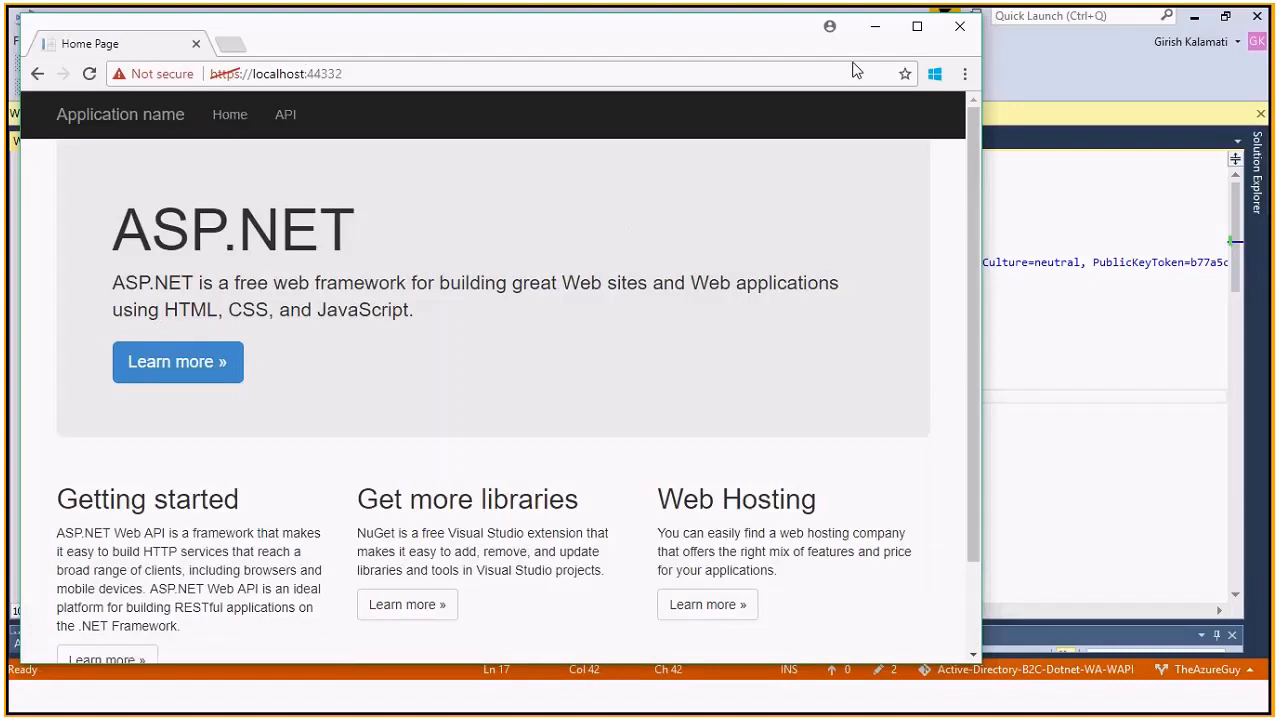
Maximise Chrome, try the API page, return and reload the home page, then minimise Chrome
{"action": "left_click", "coordinate": [919, 27]}
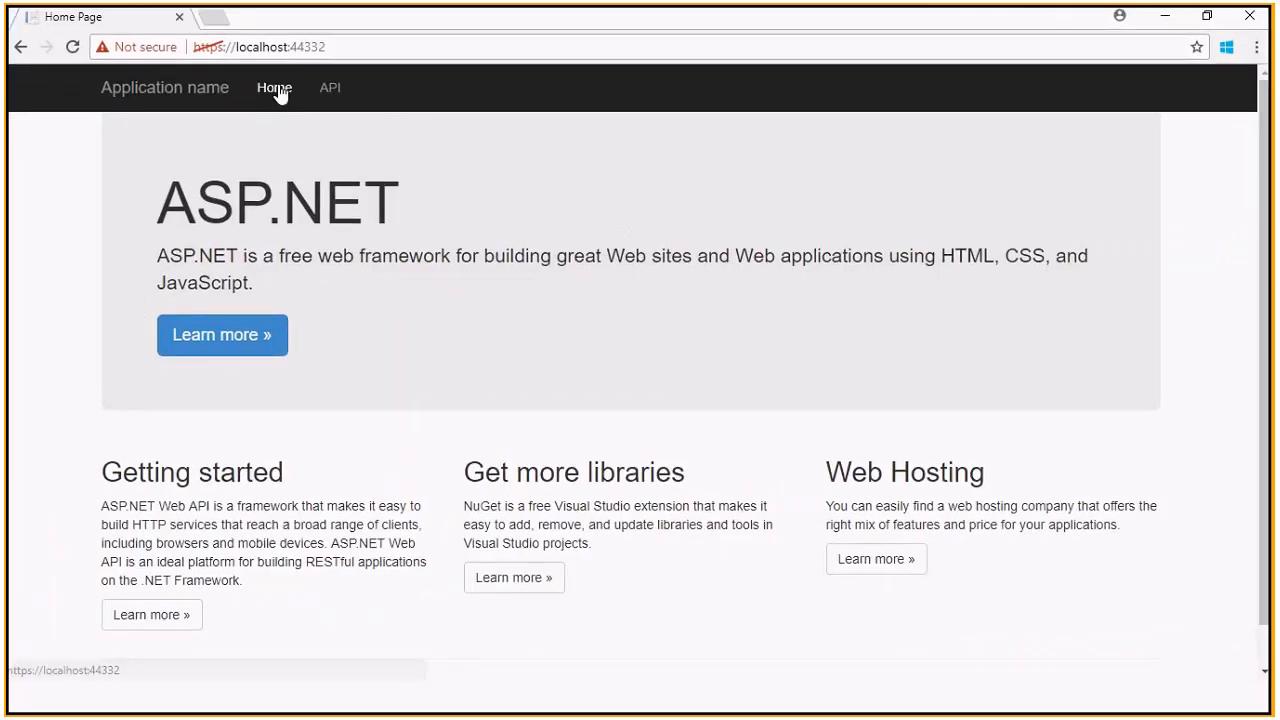
{"action": "left_click", "coordinate": [326, 91]}
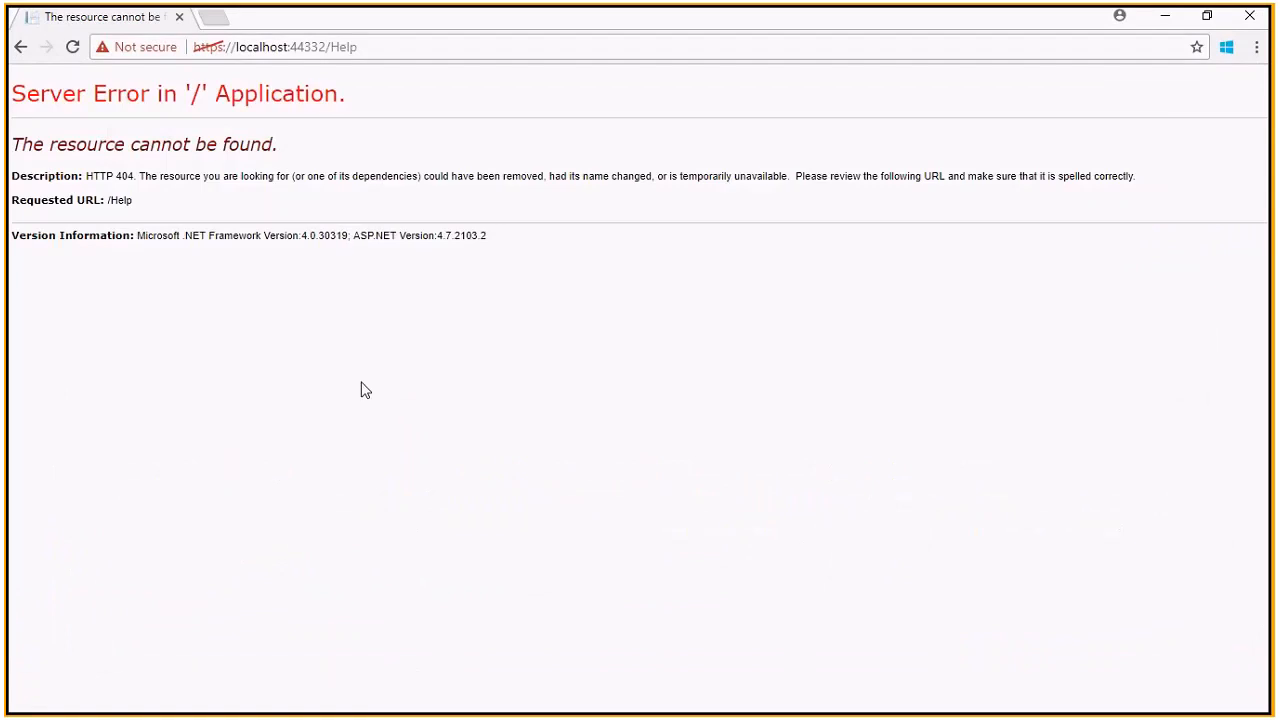
{"action": "left_click", "coordinate": [19, 48]}
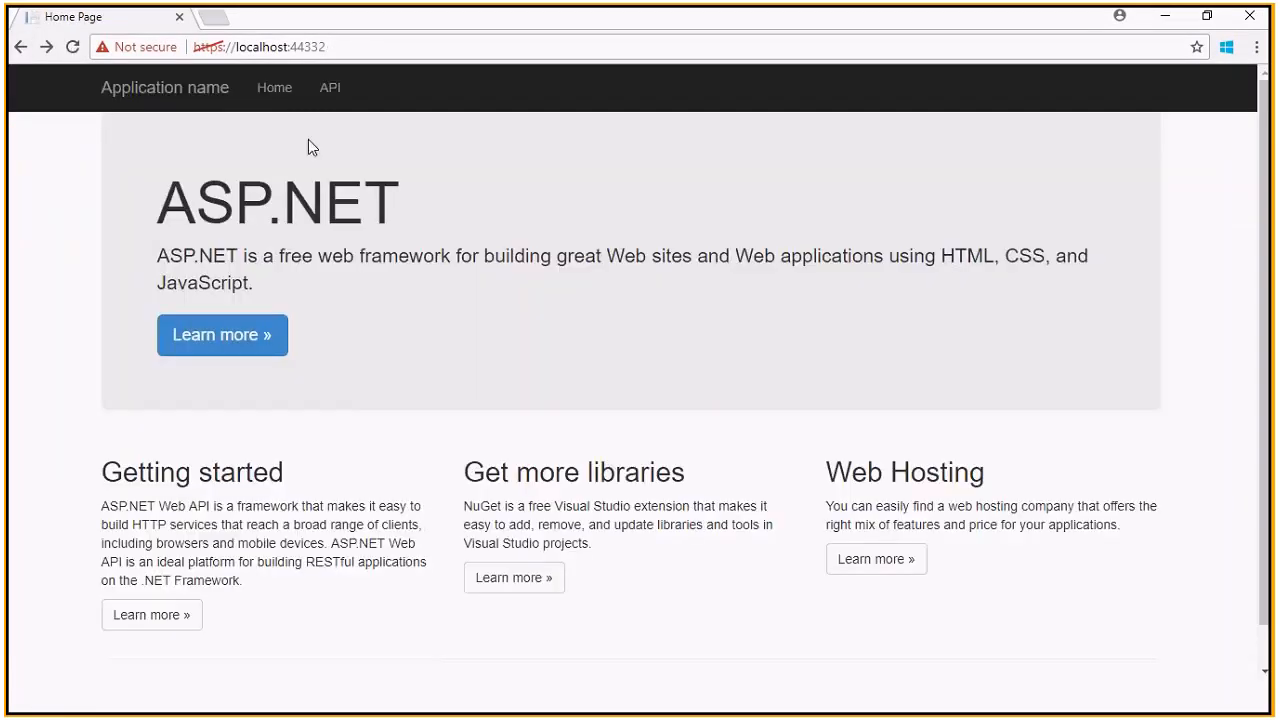
{"action": "left_click", "coordinate": [281, 101]}
{"action": "left_click", "coordinate": [1165, 16]}
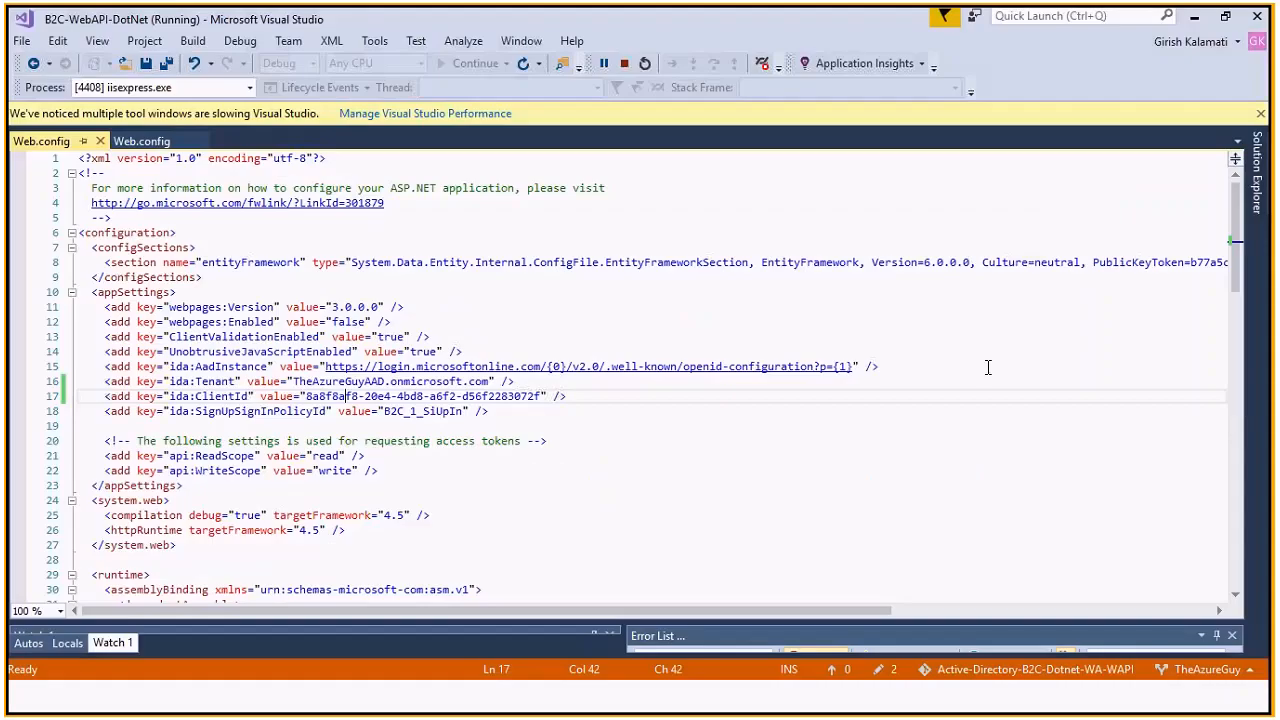
Bring Chrome back maximised and open Sign up / Sign in for the localhost:44316 app
{"action": "key", "text": "alt+Tab"}
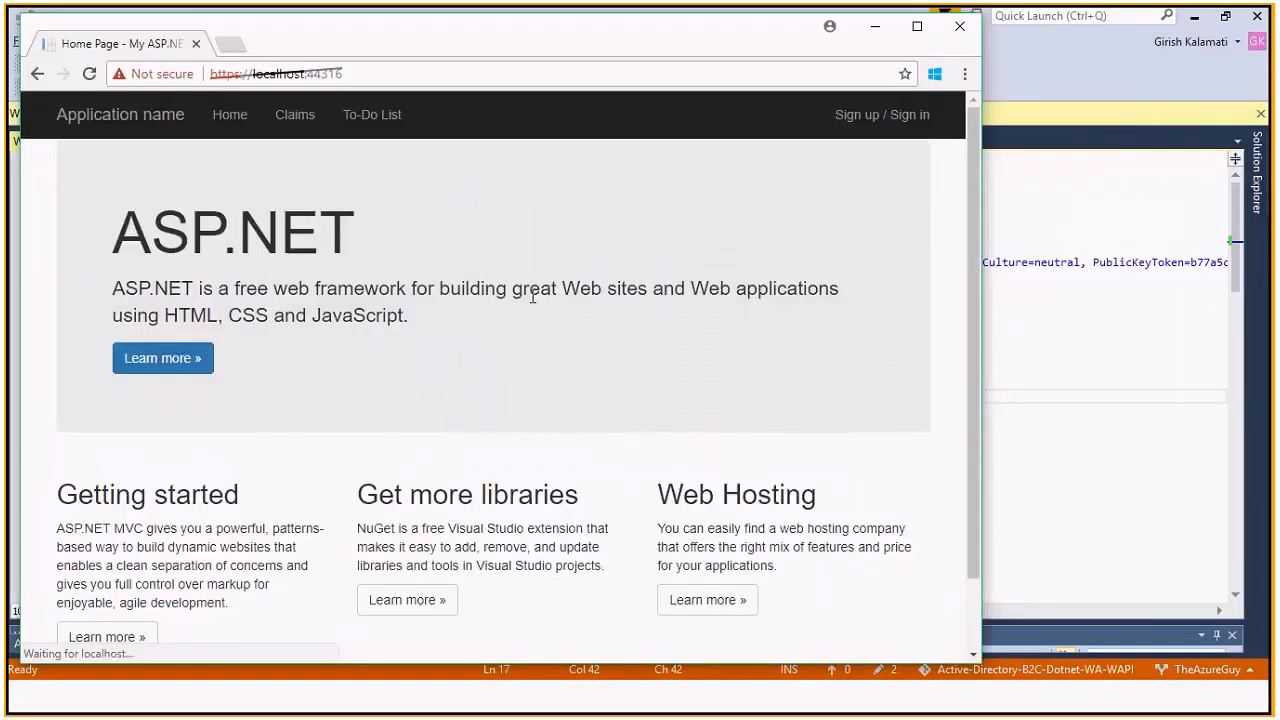
{"action": "double_click", "coordinate": [919, 42]}
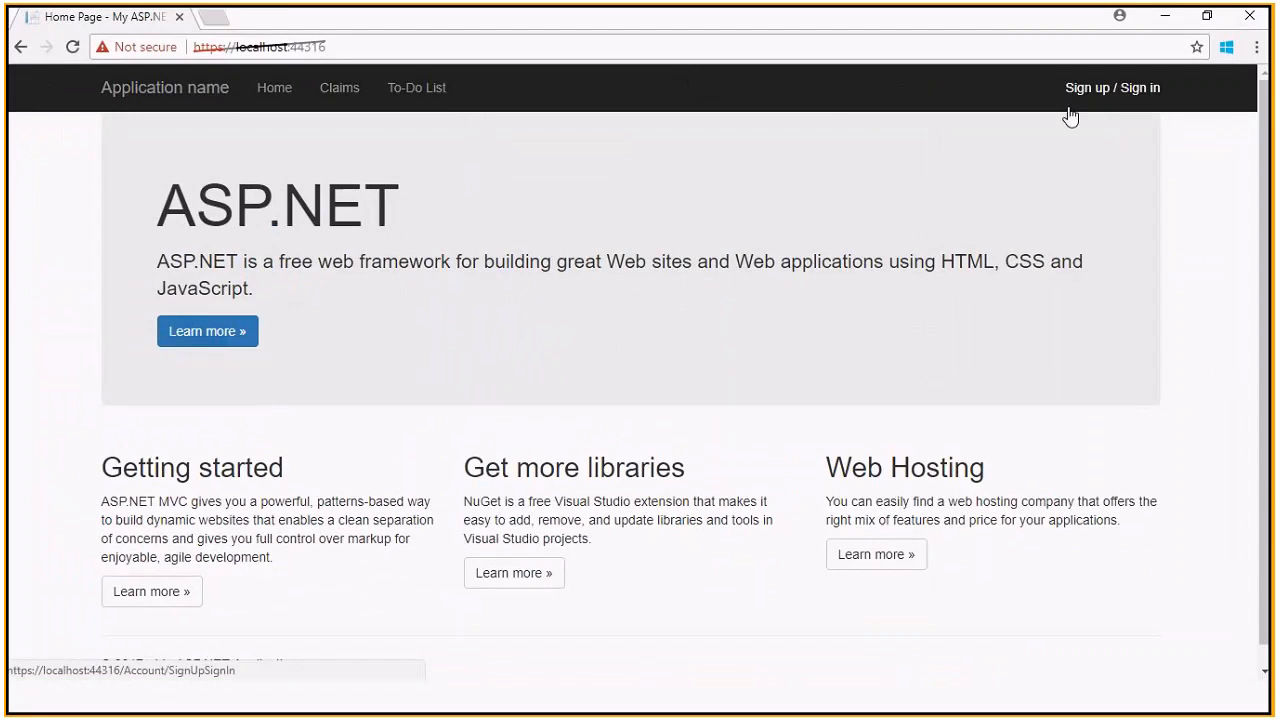
{"action": "left_click", "coordinate": [1040, 90]}
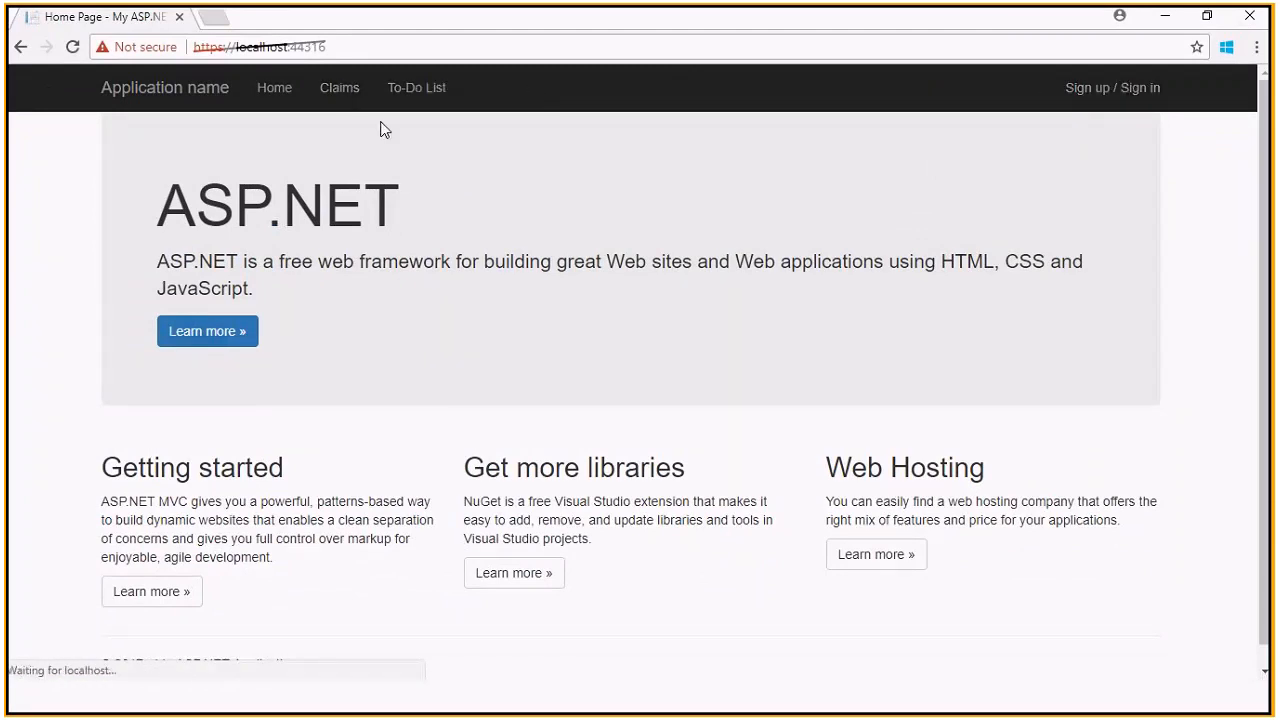
{"action": "left_click", "coordinate": [1094, 93]}
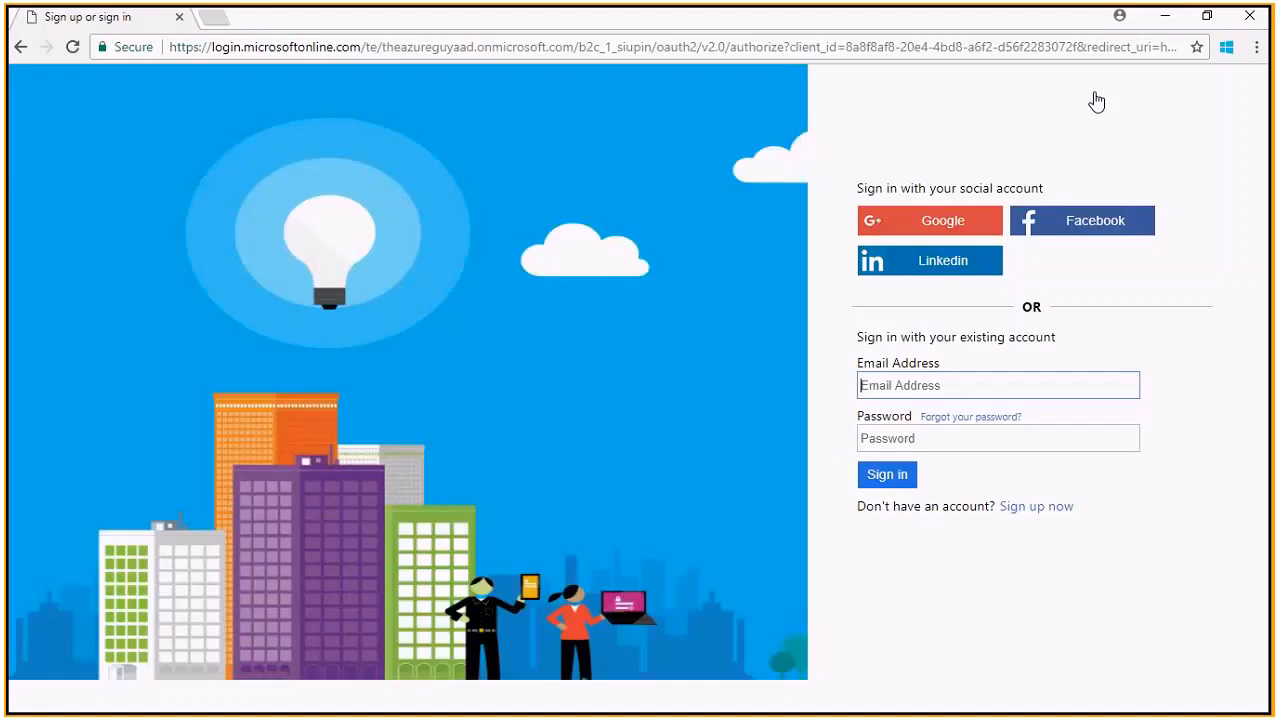
Sign in with Google and sign out, then copy the app's URL and open a new incognito window
{"action": "left_click", "coordinate": [930, 228]}
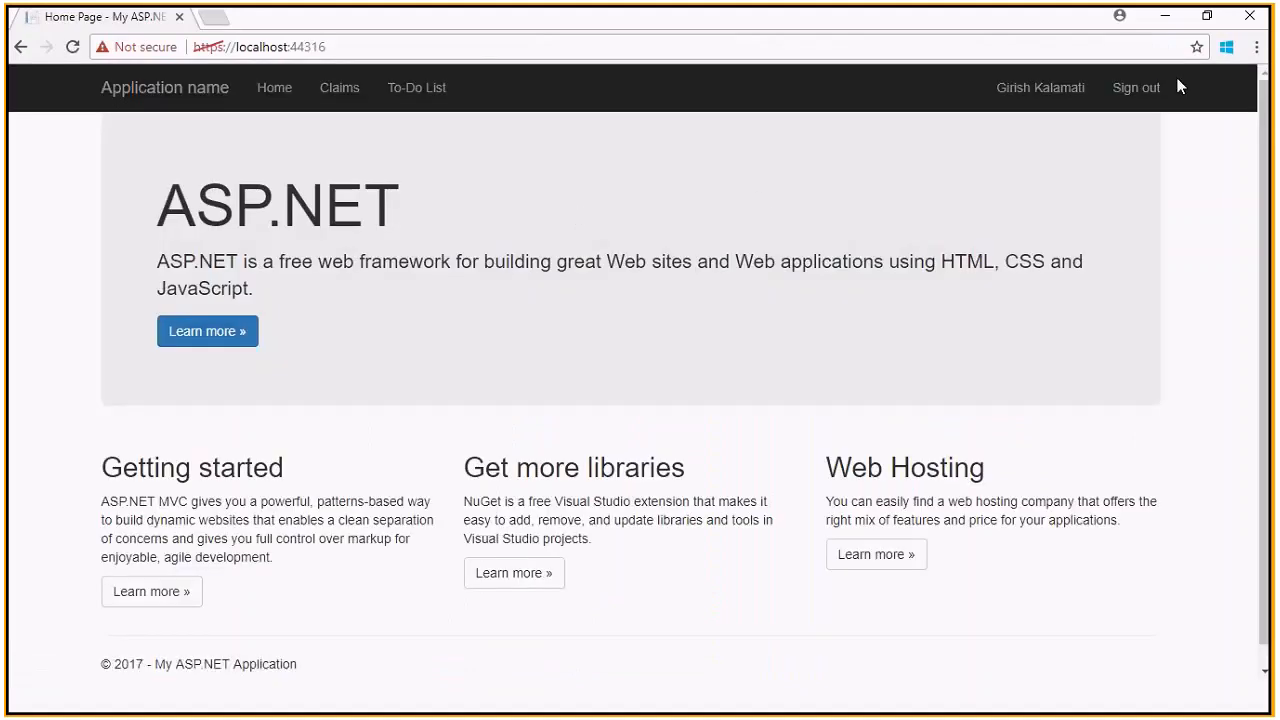
{"action": "left_click", "coordinate": [1138, 89]}
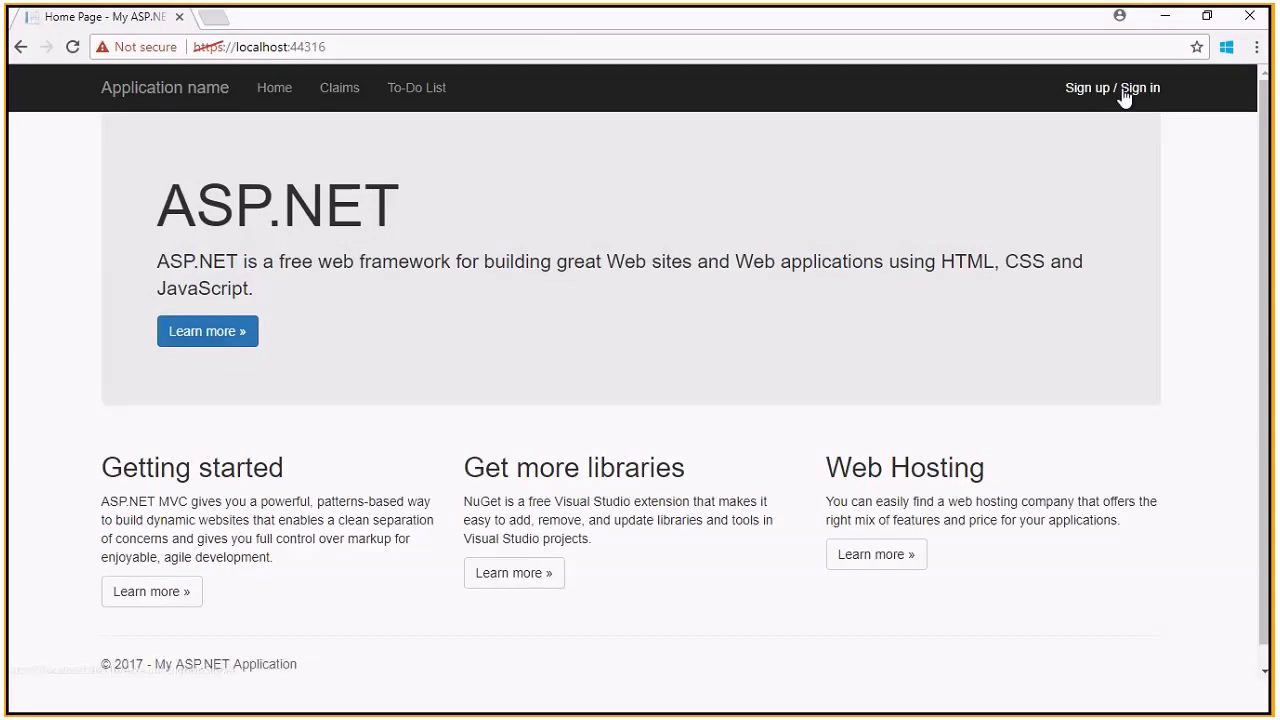
{"action": "left_click", "coordinate": [761, 53]}
{"action": "key", "text": "ctrl+c"}
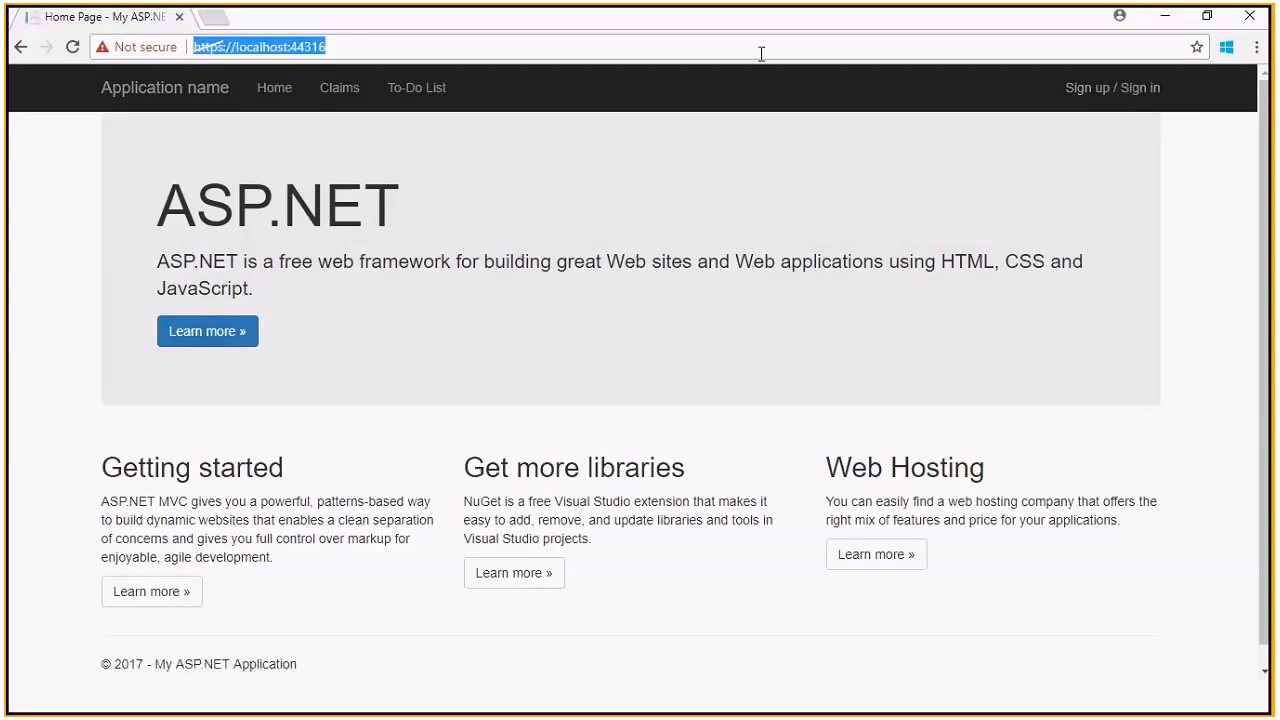
{"action": "left_click", "coordinate": [1257, 47]}
{"action": "left_click", "coordinate": [1170, 118]}
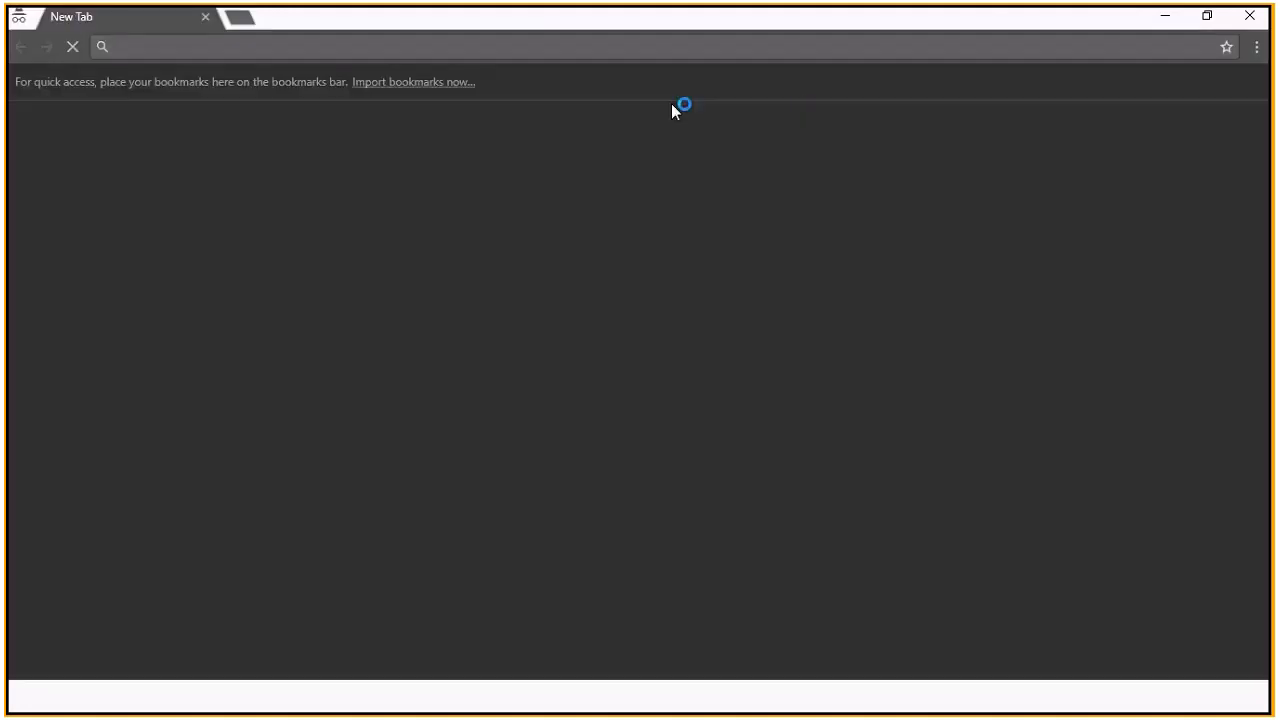
Load the copied app address in the incognito window and choose Google on the B2C sign-in page
{"action": "key", "text": "ctrl+v"}
{"action": "key", "text": "Return"}
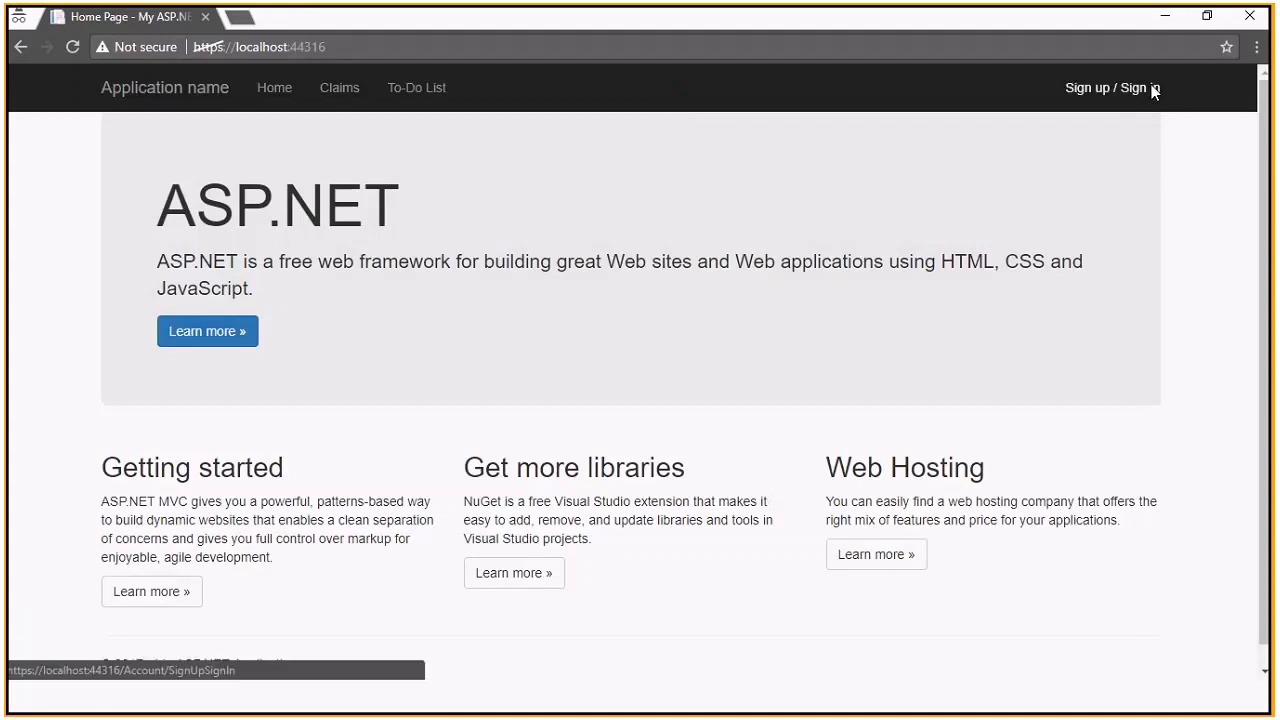
{"action": "left_click", "coordinate": [1140, 88]}
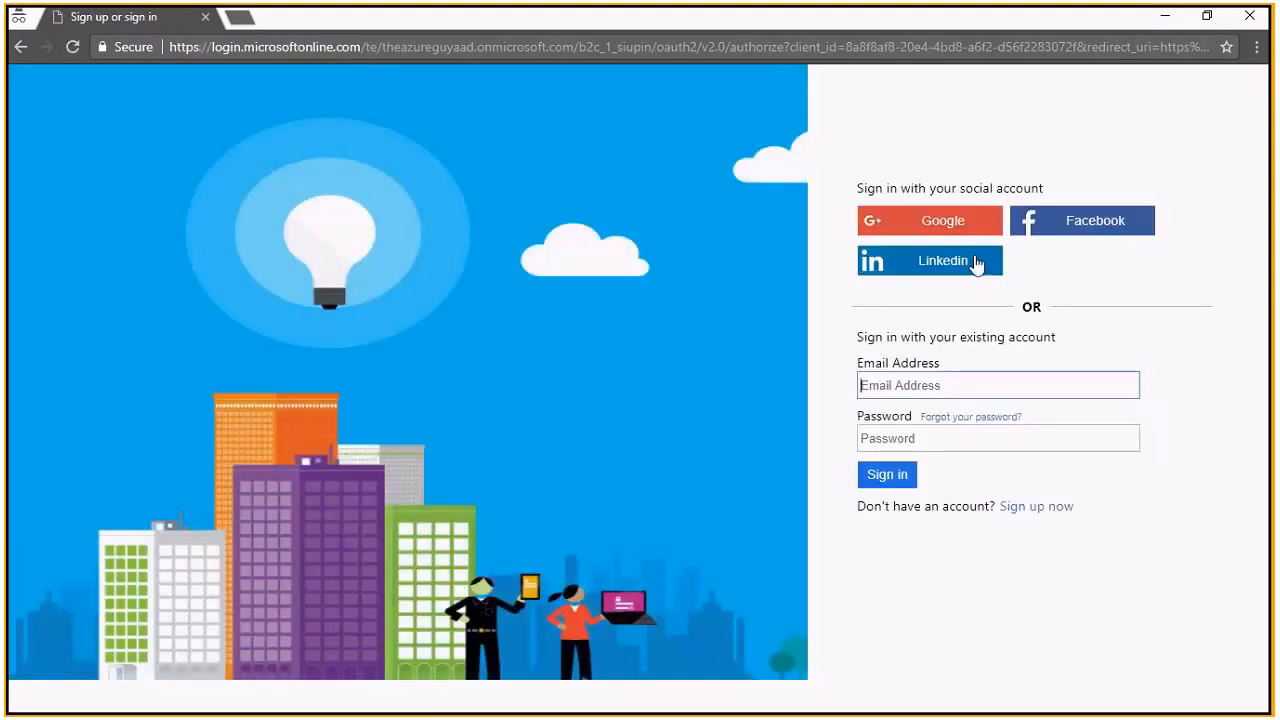
{"action": "left_click", "coordinate": [945, 214]}
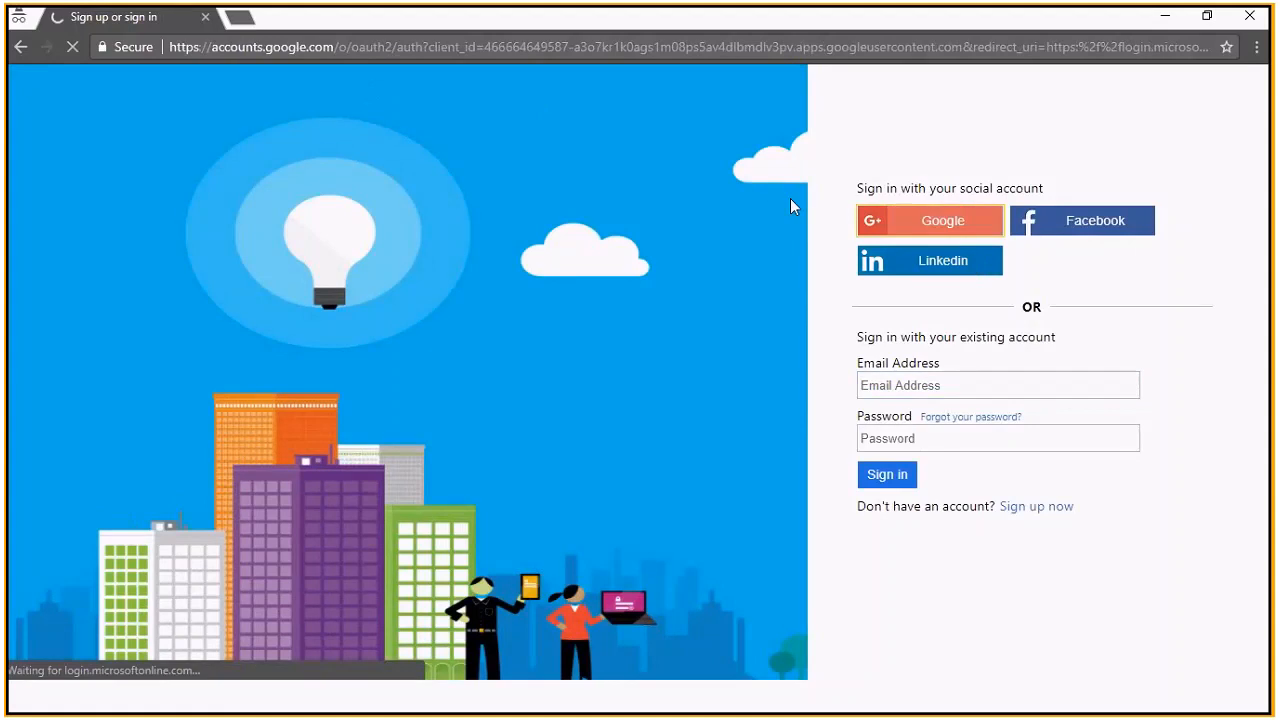
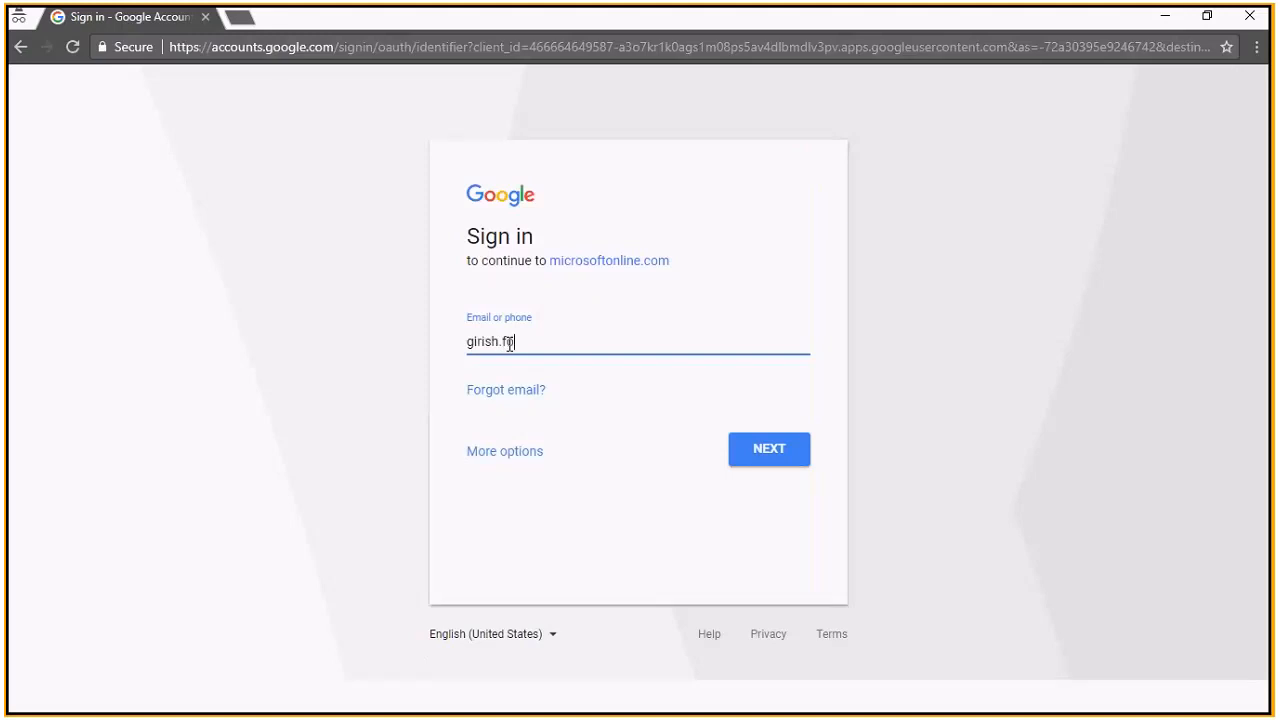
Enter the Google account's email and password to finish signing in to the sample app
{"action": "type", "text": "@gmail.com"}
{"action": "key", "text": "ctrl+a"}
{"action": "left_click", "coordinate": [752, 448]}
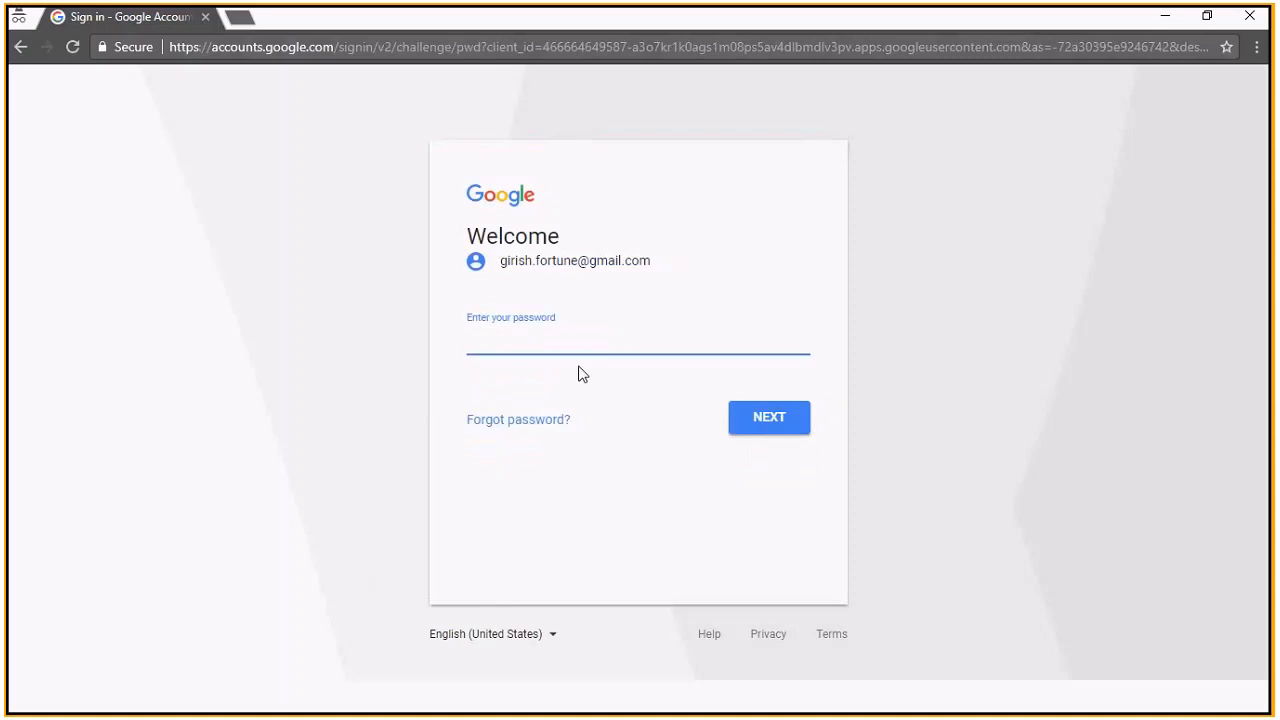
{"action": "type", "text": "•••••••••••"}
{"action": "left_click", "coordinate": [760, 425]}
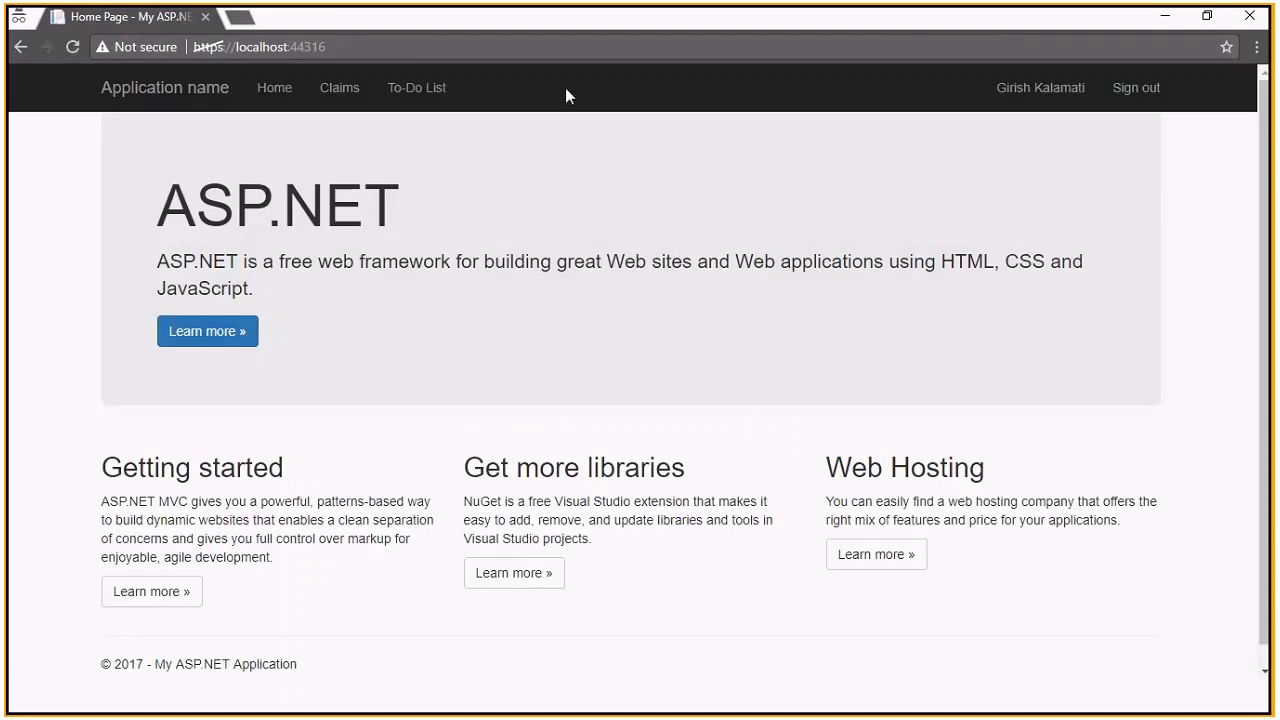
Open the Claims page and highlight the identifier and emails claim values
{"action": "left_click", "coordinate": [342, 90]}
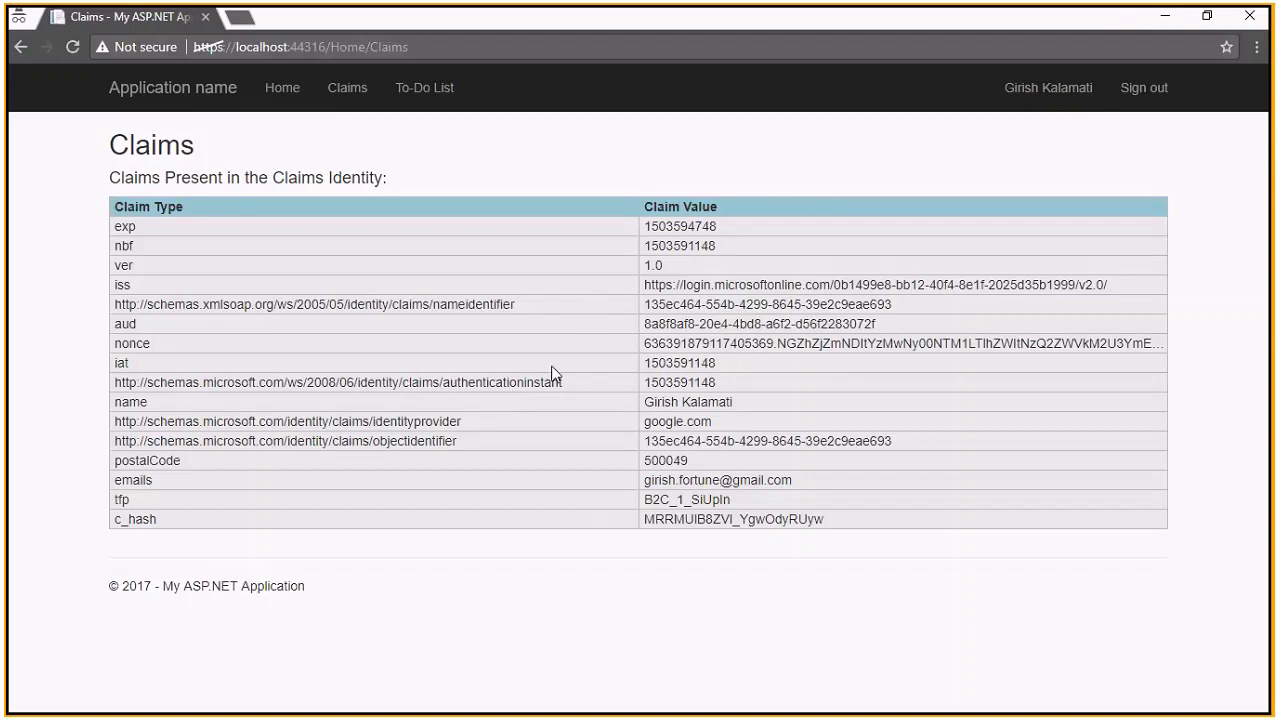
{"action": "left_click_drag", "start_coordinate": [908, 445], "coordinate": [676, 441]}
{"action": "left_click", "coordinate": [827, 481]}
{"action": "left_click_drag", "start_coordinate": [827, 481], "coordinate": [644, 480]}
{"action": "left_click", "coordinate": [680, 478]}
{"action": "left_click_drag", "start_coordinate": [788, 480], "coordinate": [639, 478]}
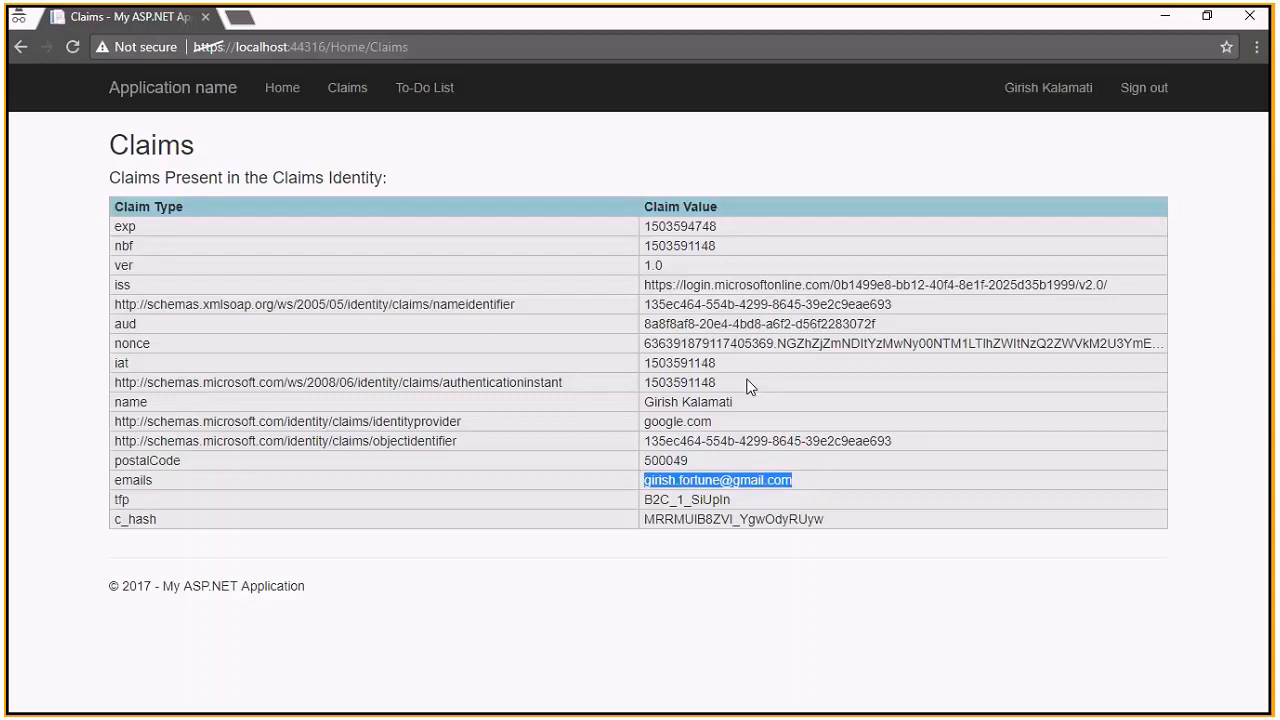
Highlight the google.com identity provider, objectidentifier, iss tenant id and name claim values
{"action": "double_click", "coordinate": [646, 421]}
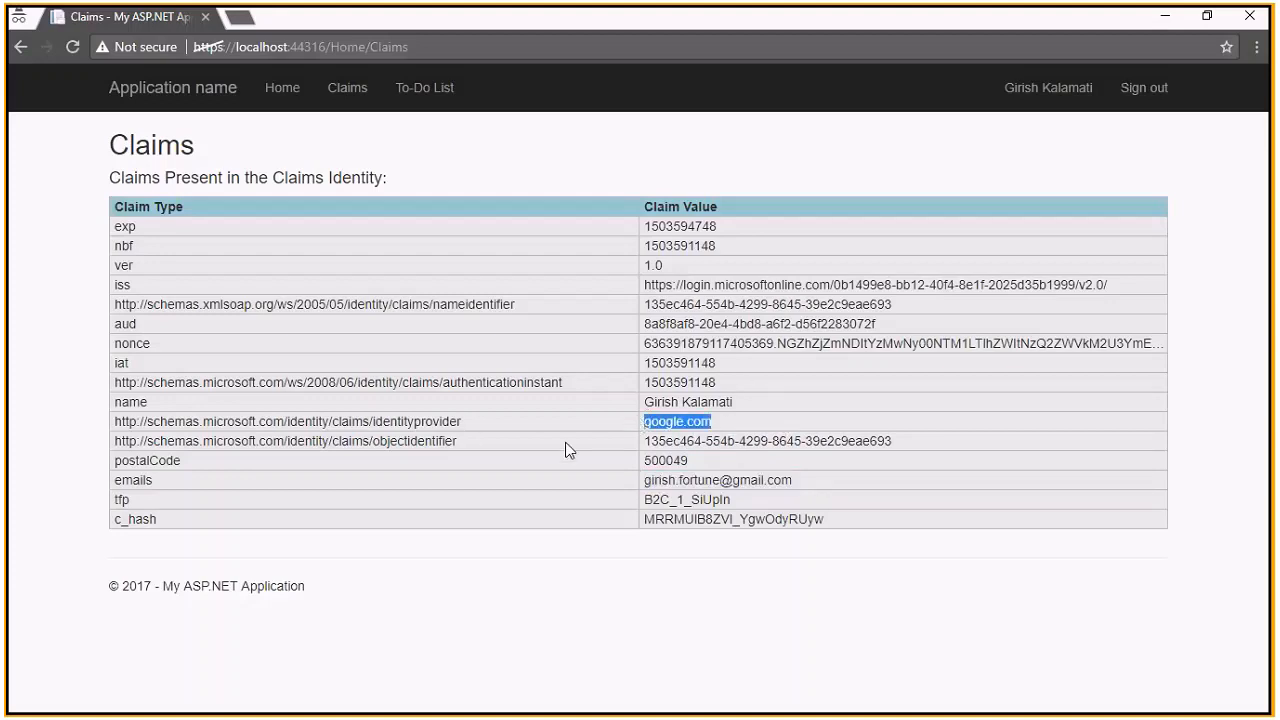
{"action": "left_click_drag", "start_coordinate": [720, 441], "coordinate": [846, 447]}
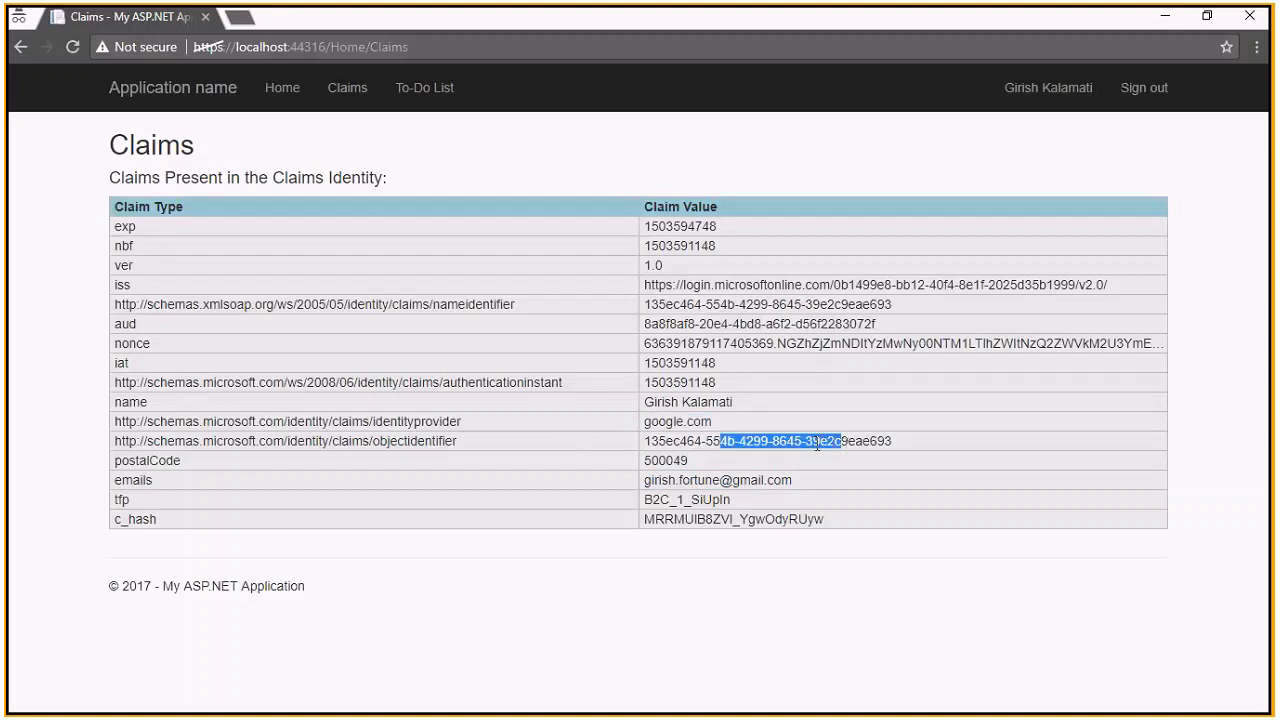
{"action": "left_click", "coordinate": [817, 444]}
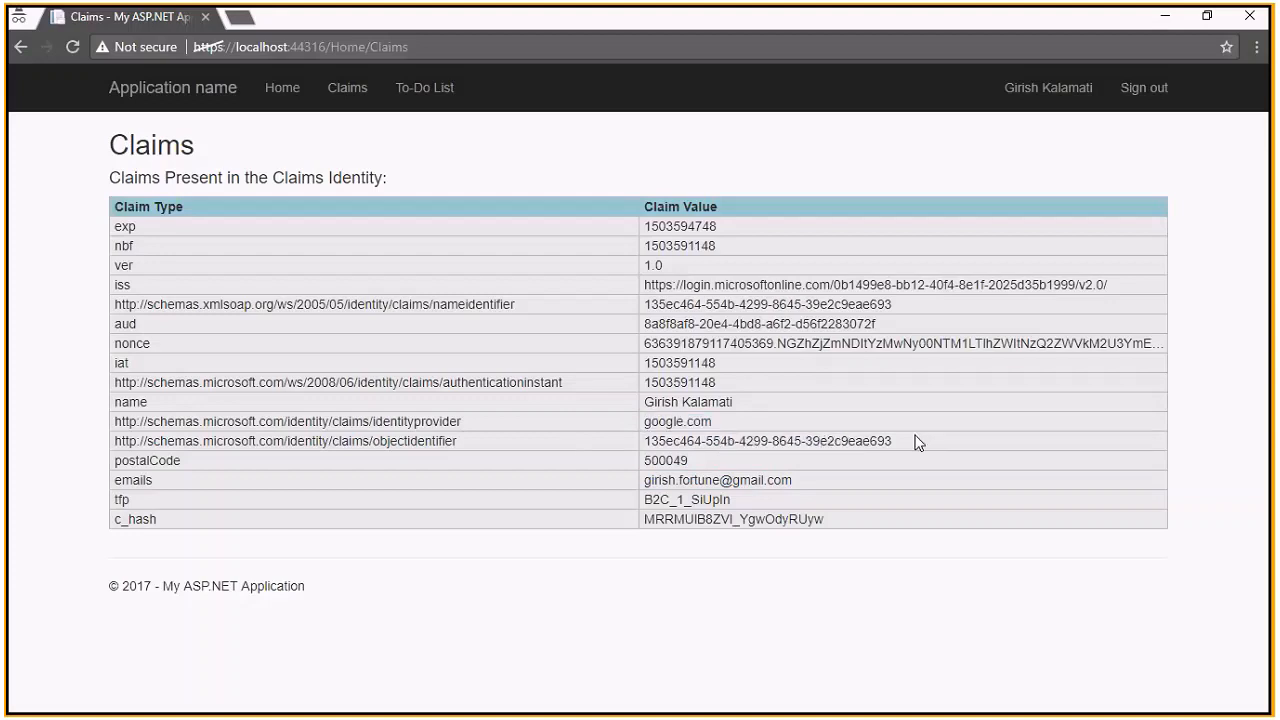
{"action": "triple_click", "coordinate": [918, 443]}
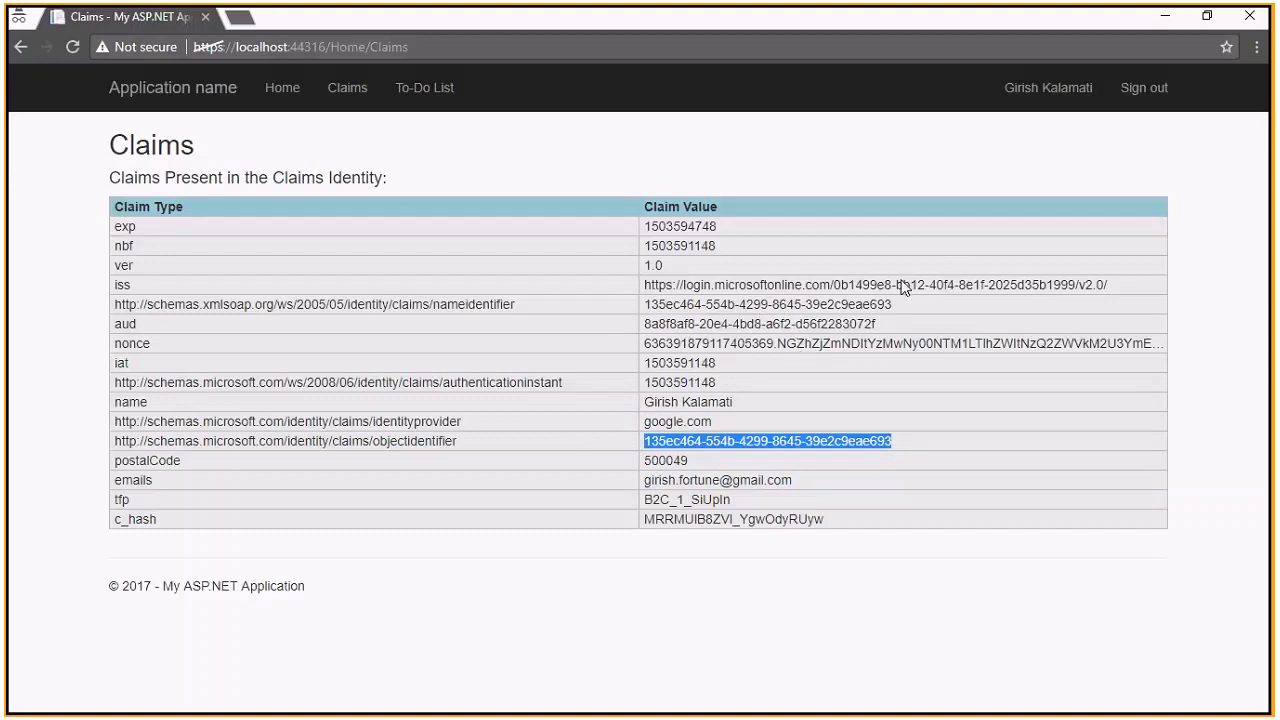
{"action": "double_click", "coordinate": [836, 285]}
{"action": "left_click", "coordinate": [716, 243]}
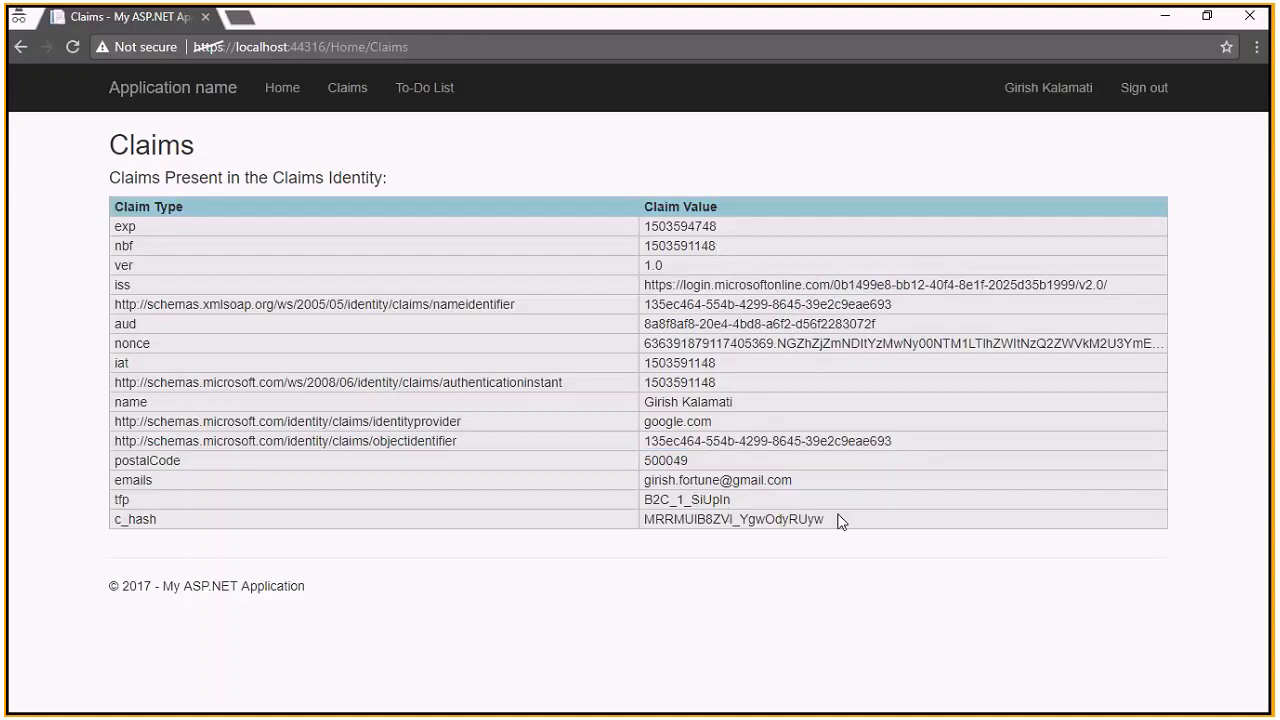
{"action": "left_click_drag", "start_coordinate": [711, 397], "coordinate": [642, 401]}
{"action": "left_click", "coordinate": [743, 392]}
Sign out of the sample app, then start signing in again with Facebook
{"action": "left_click", "coordinate": [1145, 95]}
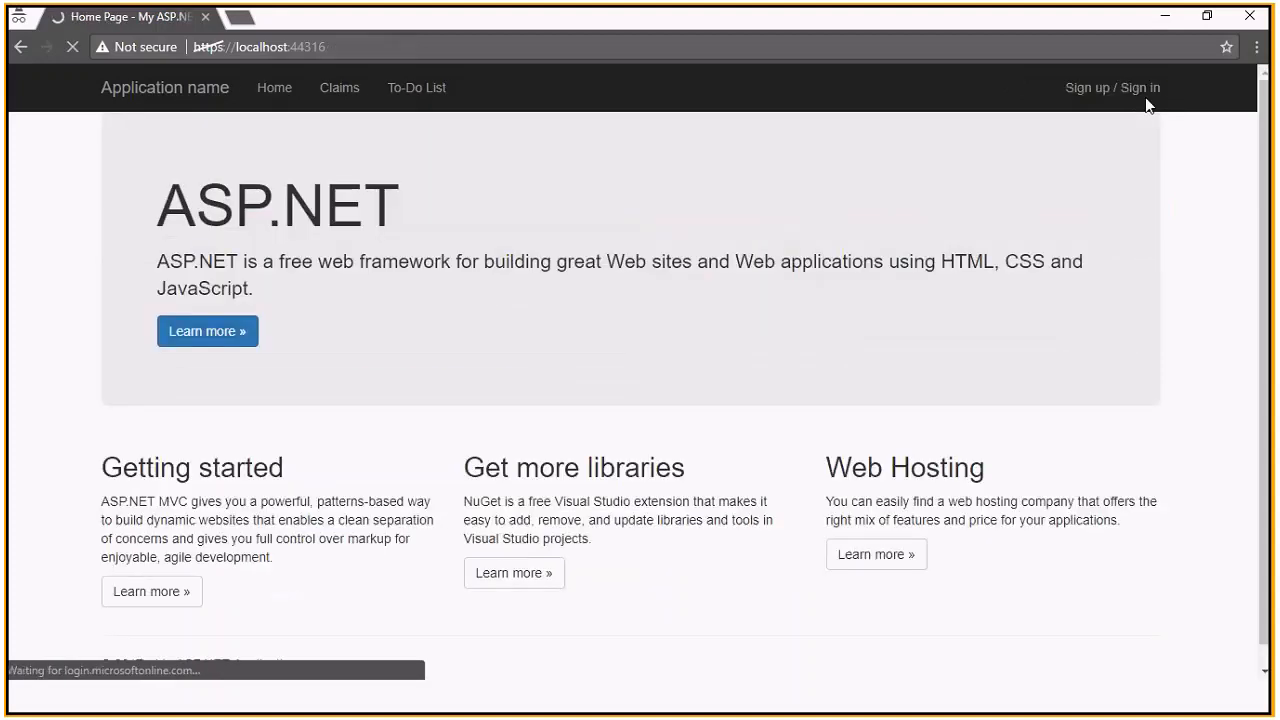
{"action": "left_click", "coordinate": [1124, 87]}
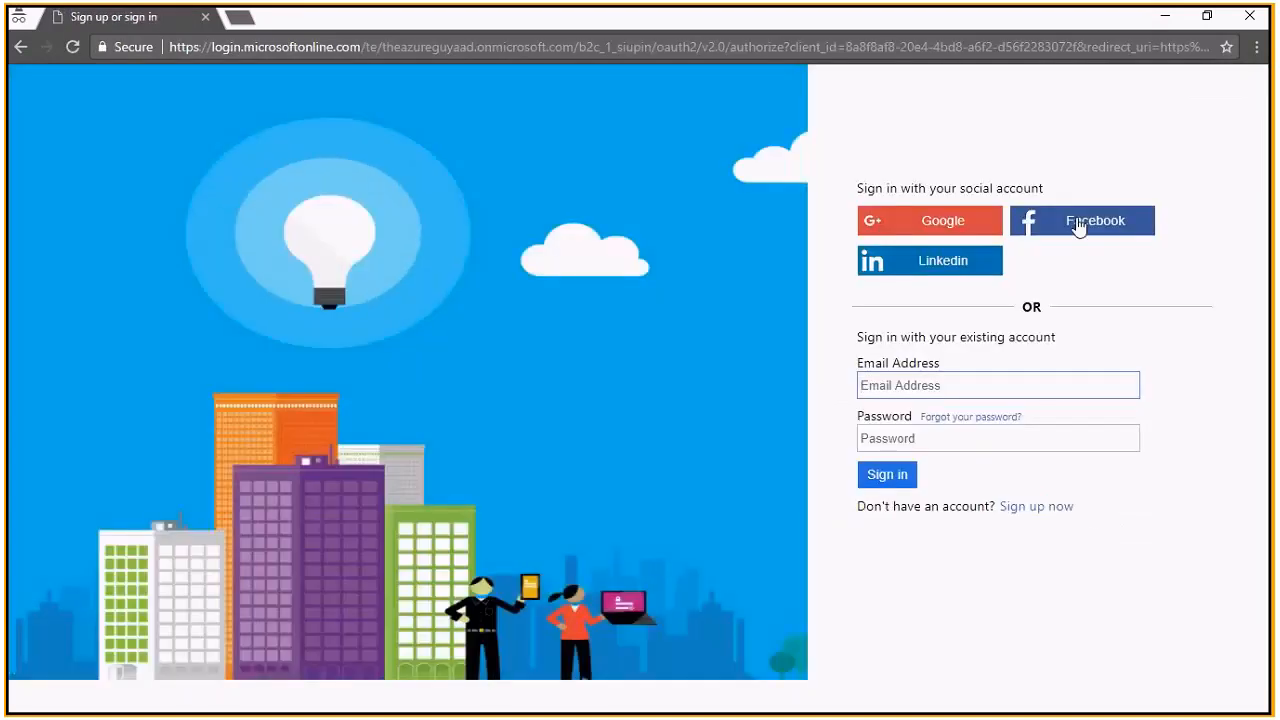
{"action": "left_click", "coordinate": [1078, 224]}
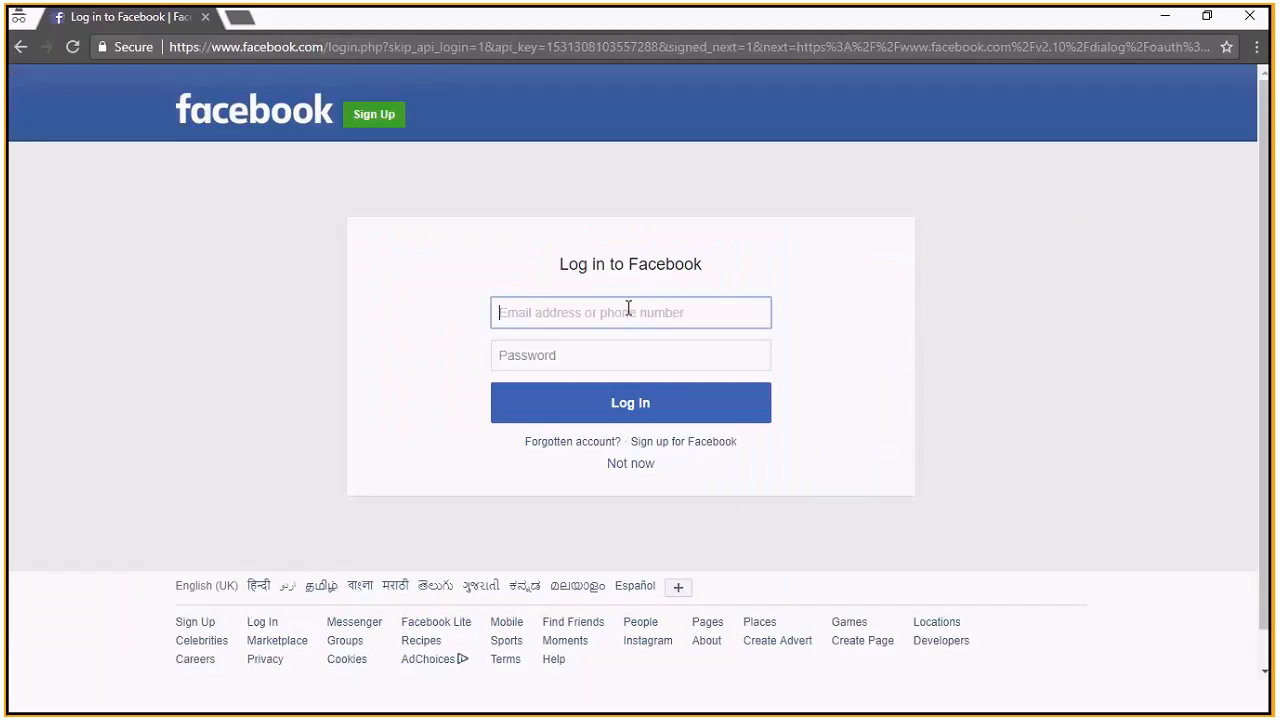
Log in with the saved Facebook email and password, then view the claims showing facebook.com
{"action": "type", "text": "girish"}
{"action": "key", "text": "Down"}
{"action": "key", "text": "Tab"}
{"action": "type", "text": "***********"}
{"action": "key", "text": "Return"}
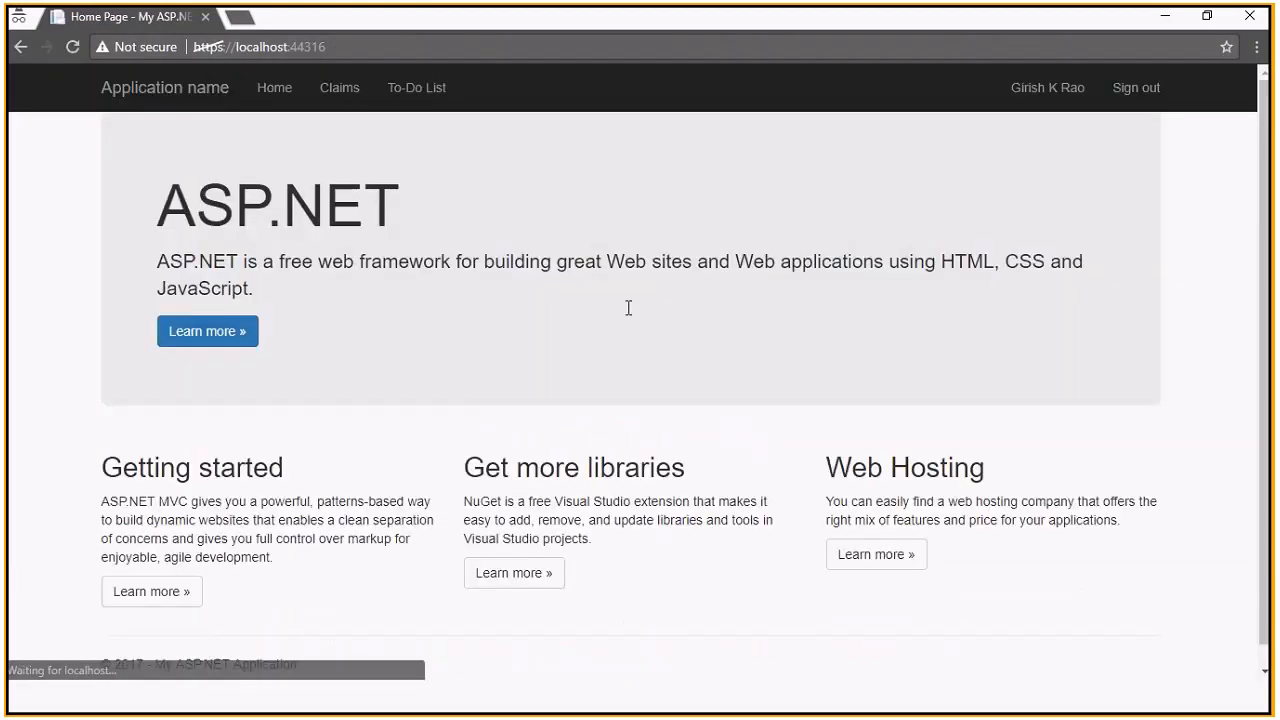
{"action": "left_click", "coordinate": [339, 92]}
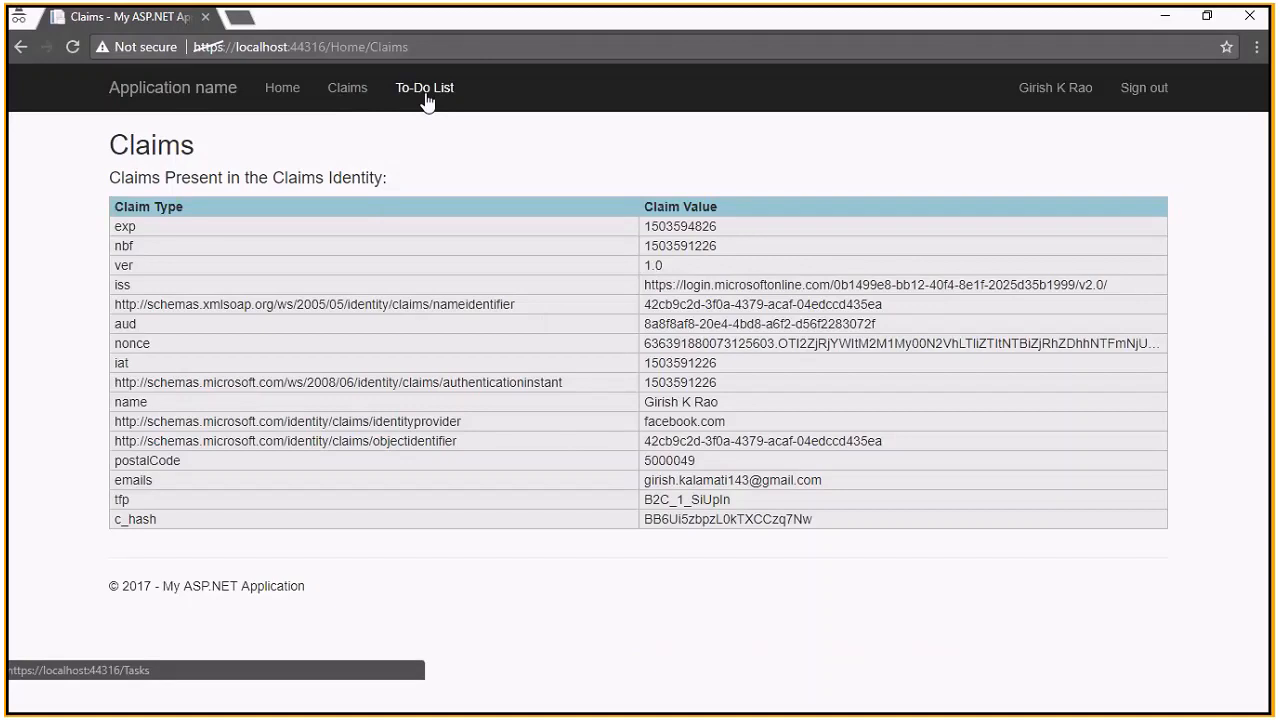
Highlight the name claim, try the To-Do List twice (Unauthorized error), then sign out
{"action": "left_click_drag", "start_coordinate": [720, 402], "coordinate": [608, 386]}
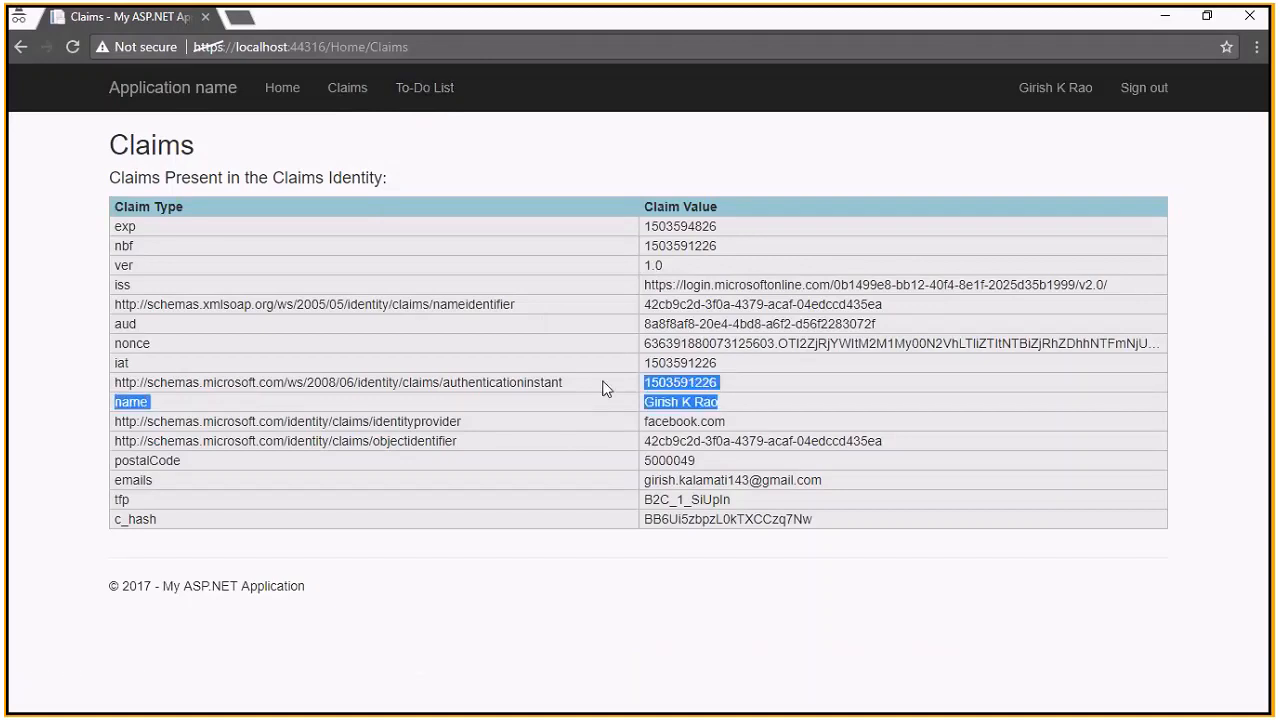
{"action": "left_click", "coordinate": [775, 430]}
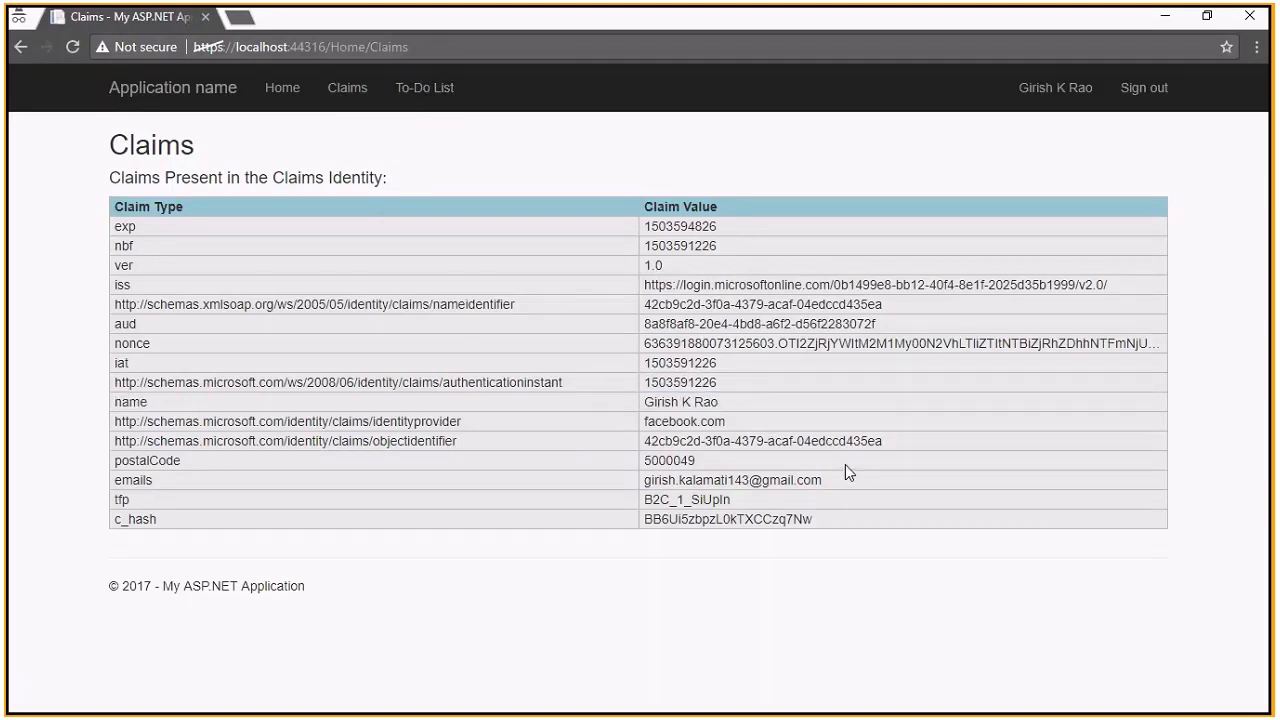
{"action": "left_click", "coordinate": [424, 101]}
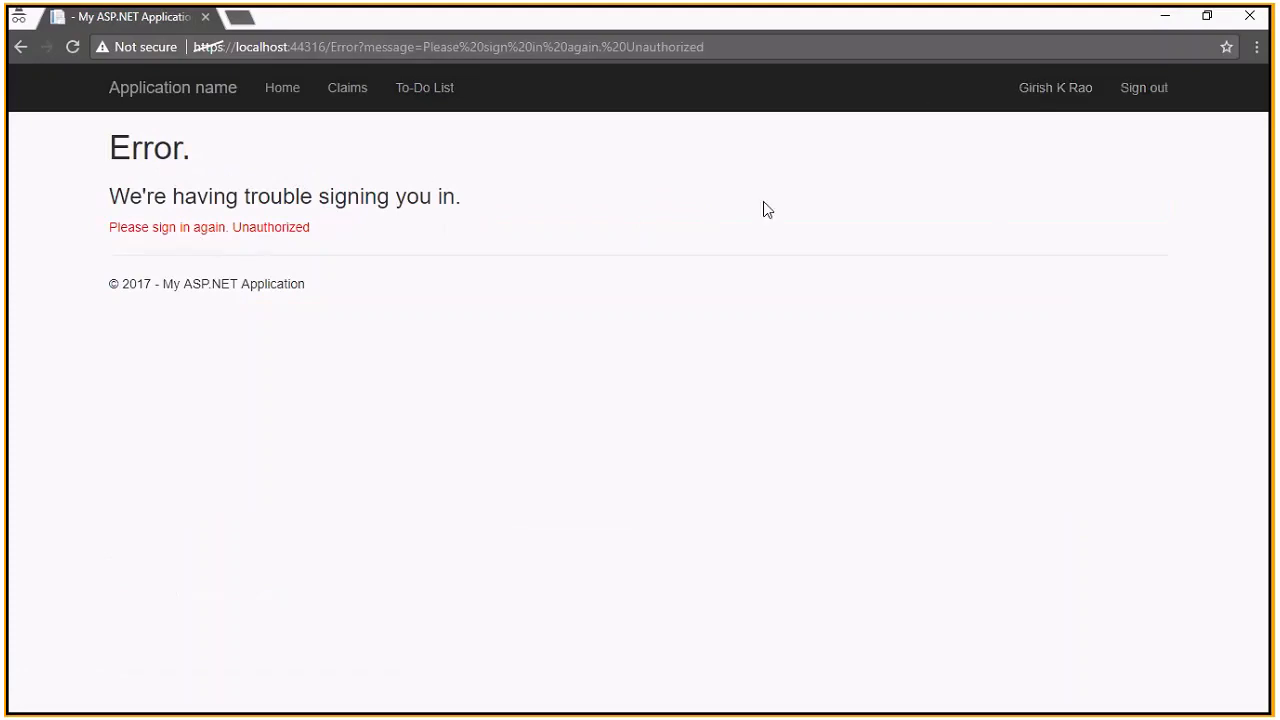
{"action": "left_click", "coordinate": [433, 90]}
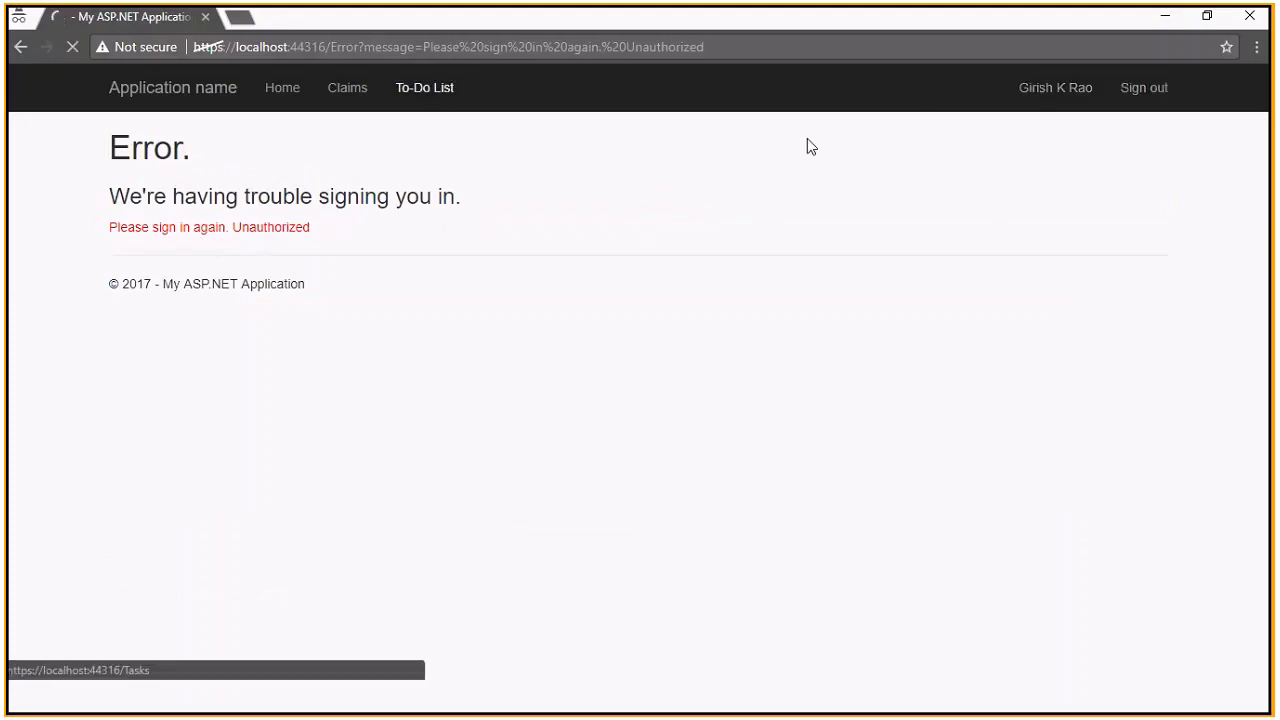
{"action": "left_click", "coordinate": [1151, 96]}
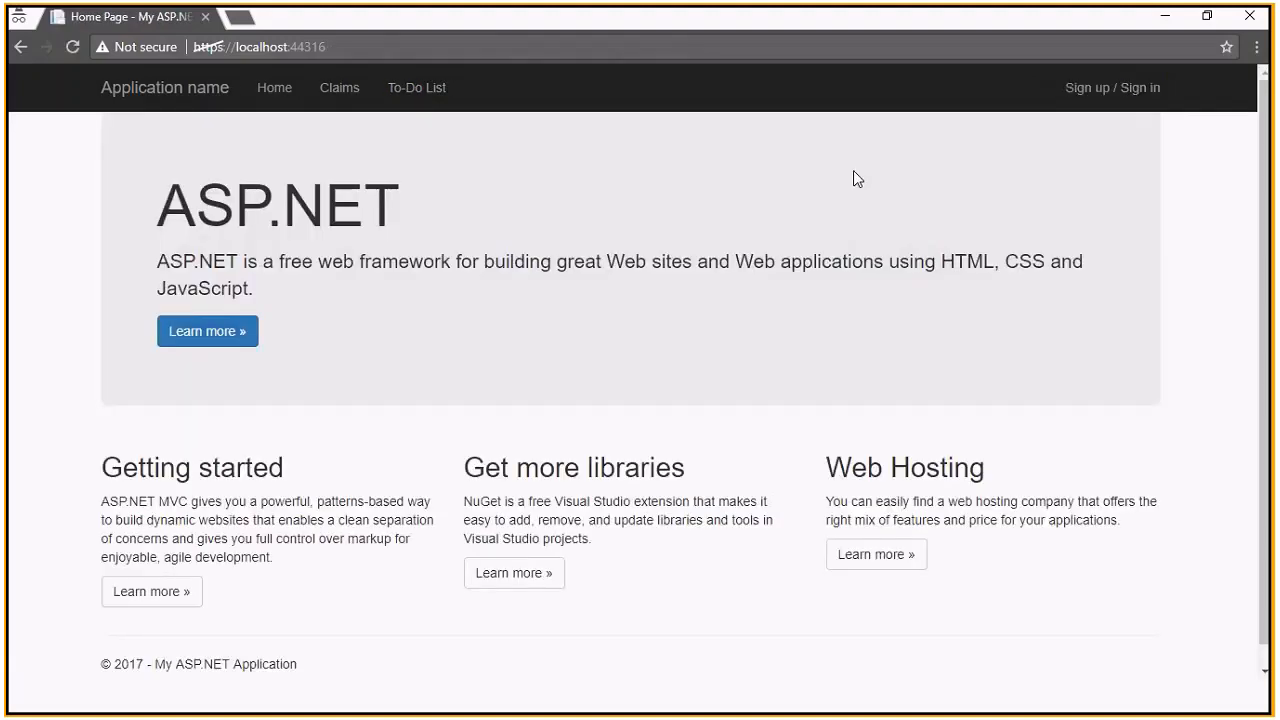
Start signing in with LinkedIn and fill the email from the saved login
{"action": "left_click", "coordinate": [1127, 86]}
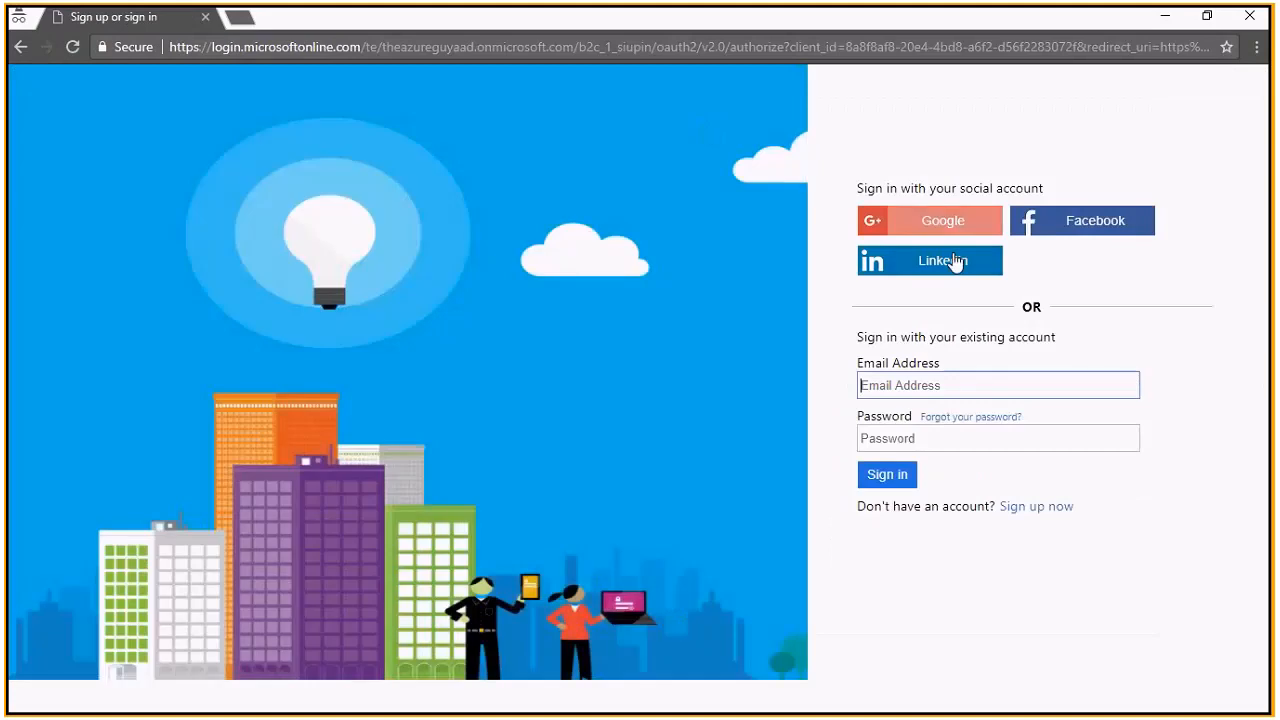
{"action": "left_click", "coordinate": [953, 261]}
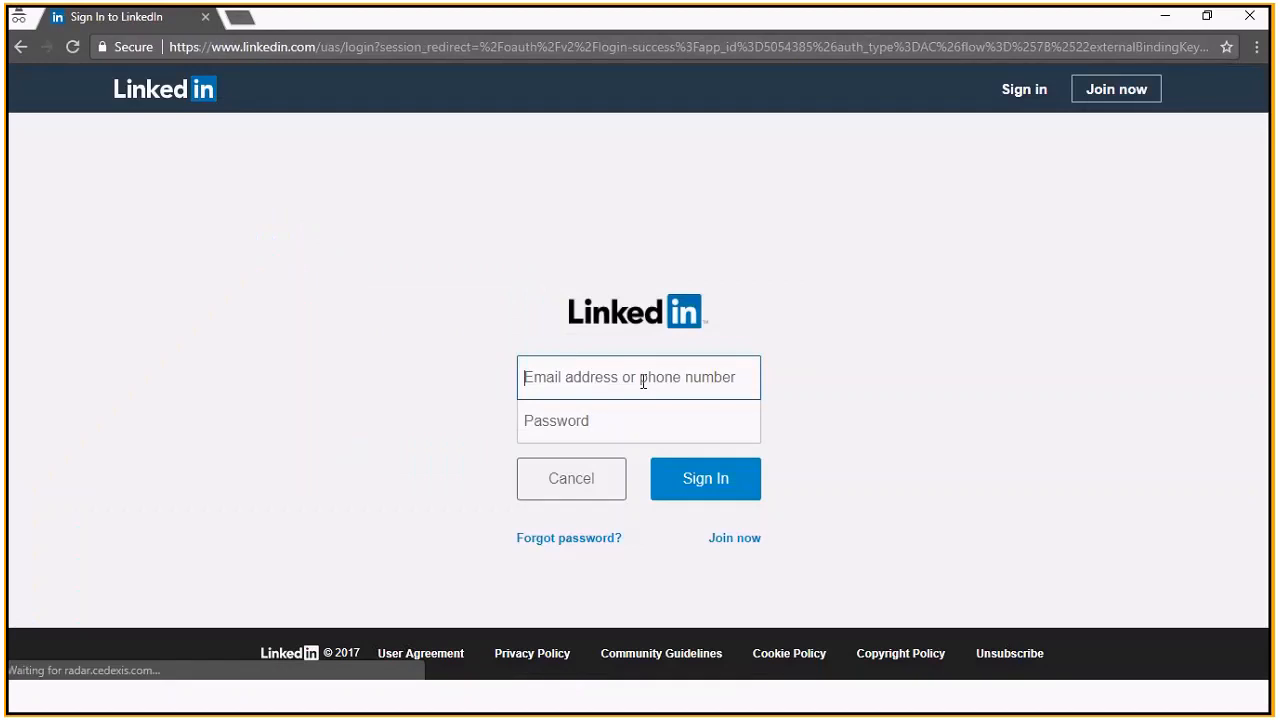
{"action": "left_click", "coordinate": [640, 381]}
{"action": "left_click", "coordinate": [637, 411]}
{"action": "left_click", "coordinate": [634, 426]}
Submit the LinkedIn password, then sign out of the sample app once it loads
{"action": "type", "text": "aaaaaa"}
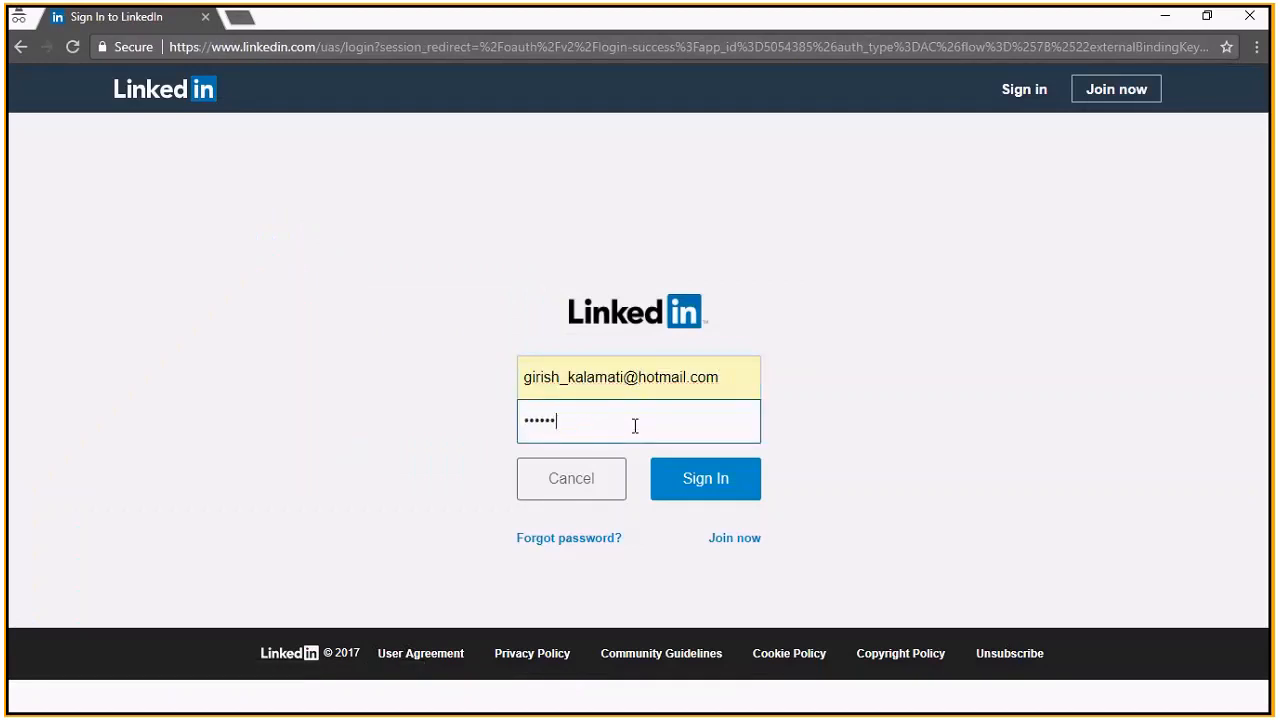
{"action": "type", "text": "aaaa"}
{"action": "key", "text": "Return"}
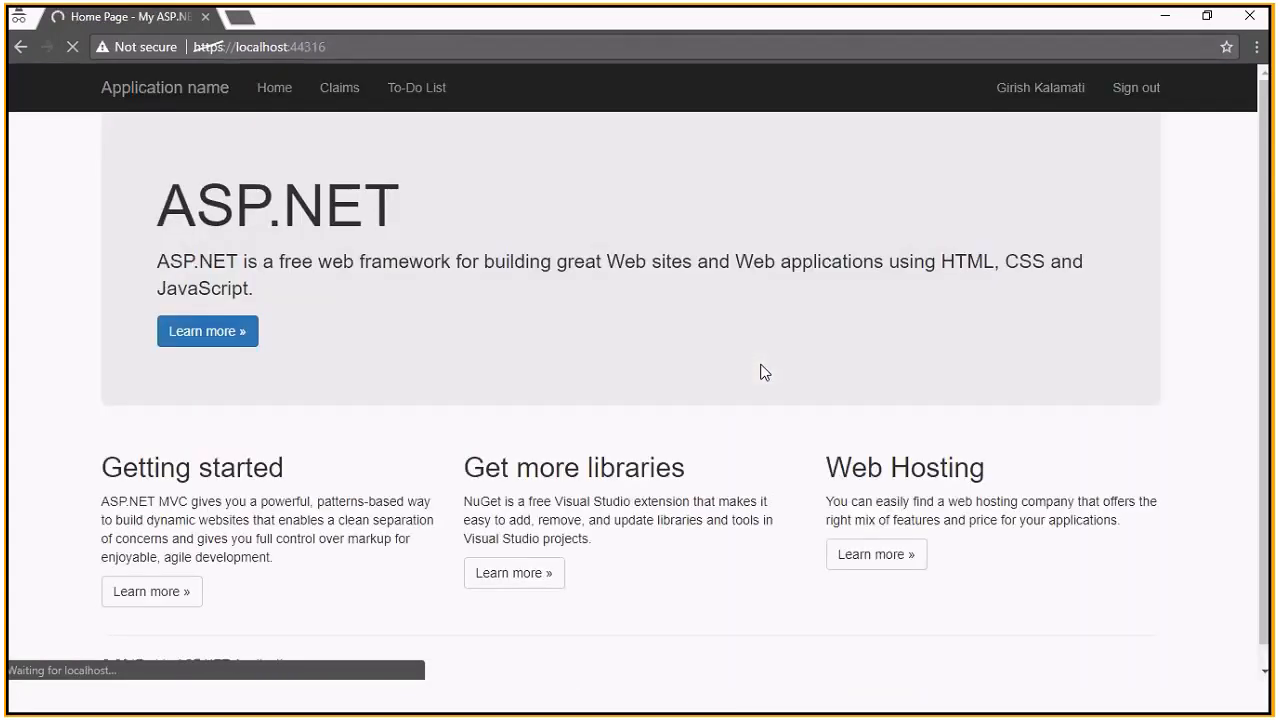
{"action": "left_click", "coordinate": [1137, 88]}
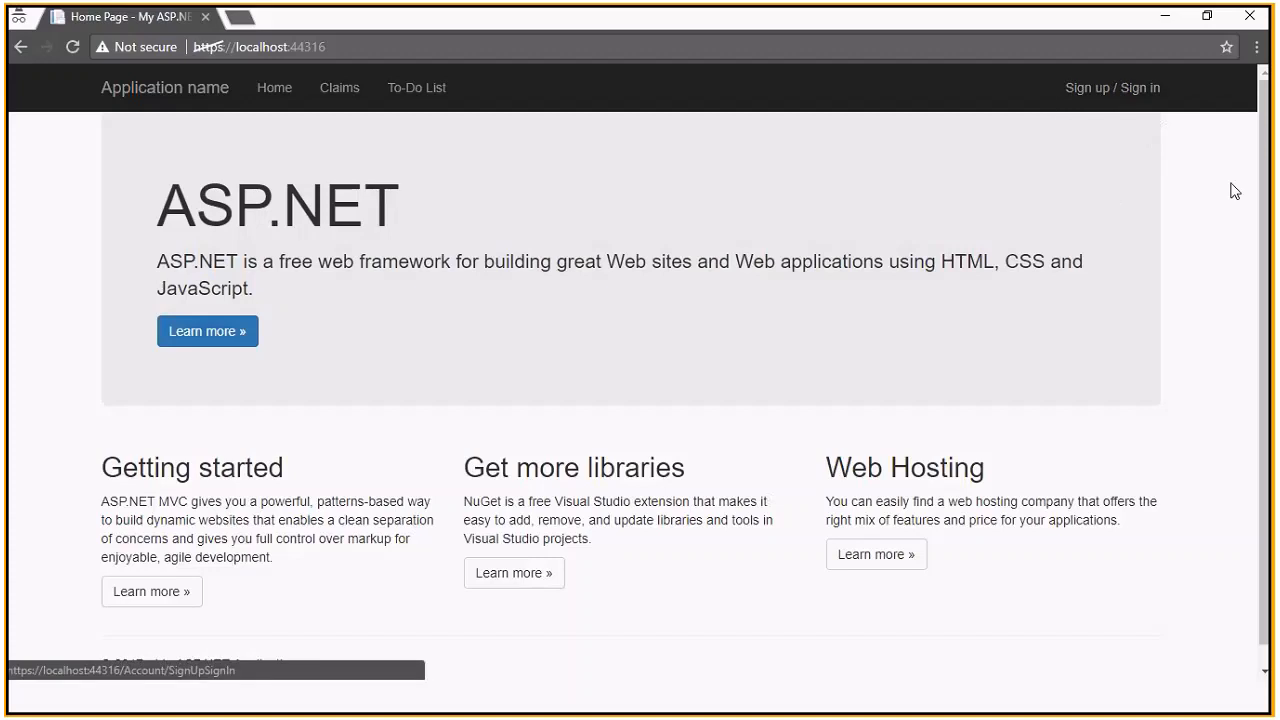
{"action": "key", "text": "ctrl+shift+Delete"}
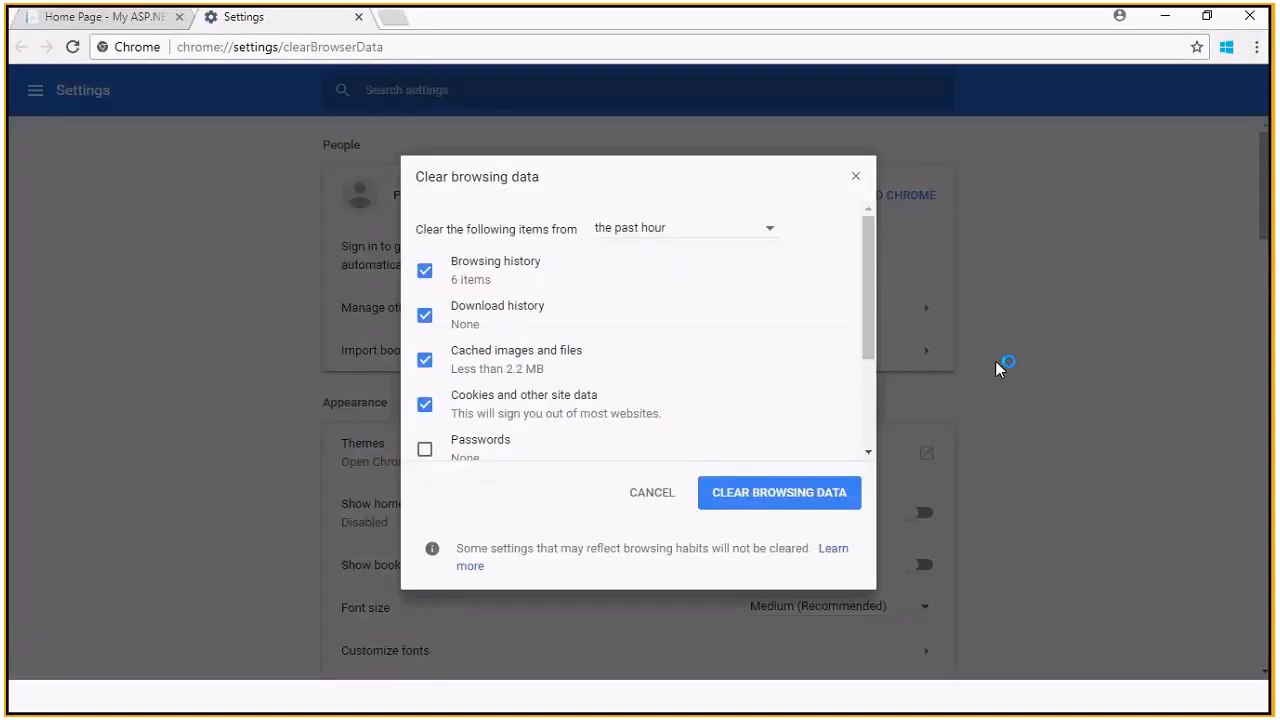
Clear the past hour's browsing data including cookies and passwords, then close Settings
{"action": "left_click", "coordinate": [448, 452]}
{"action": "left_click_drag", "start_coordinate": [869, 305], "coordinate": [876, 400]}
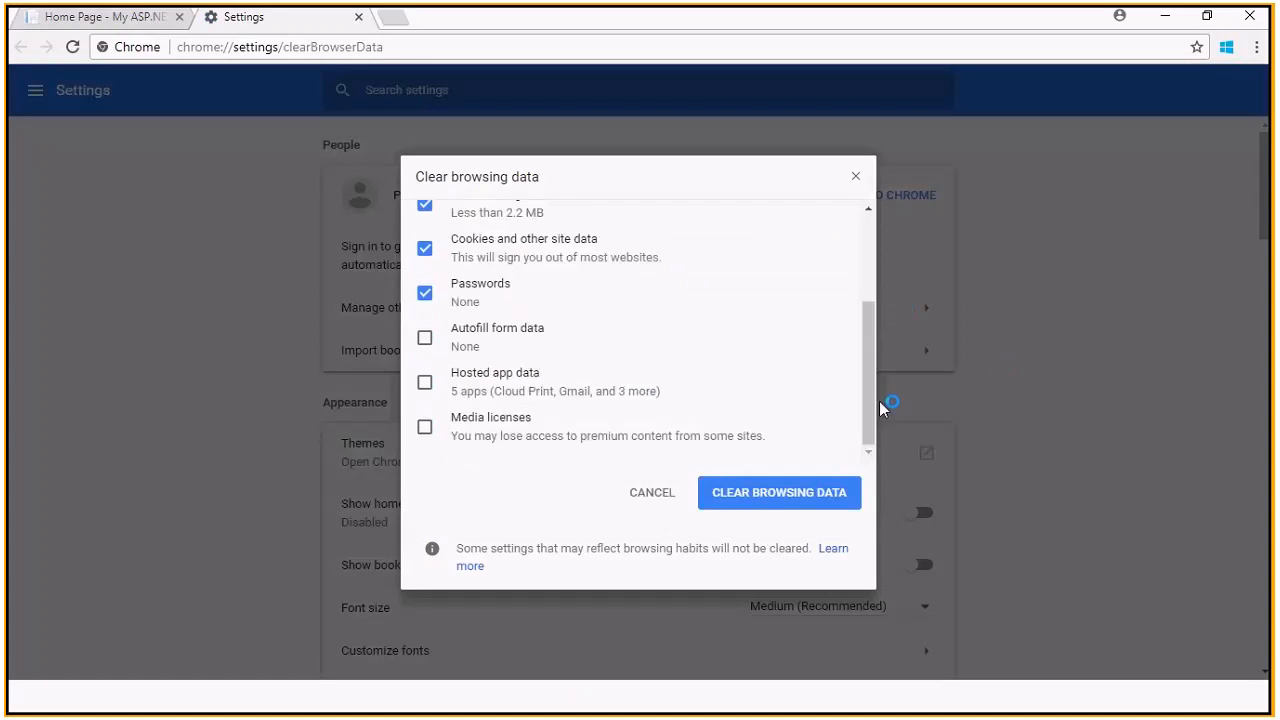
{"action": "left_click", "coordinate": [800, 491]}
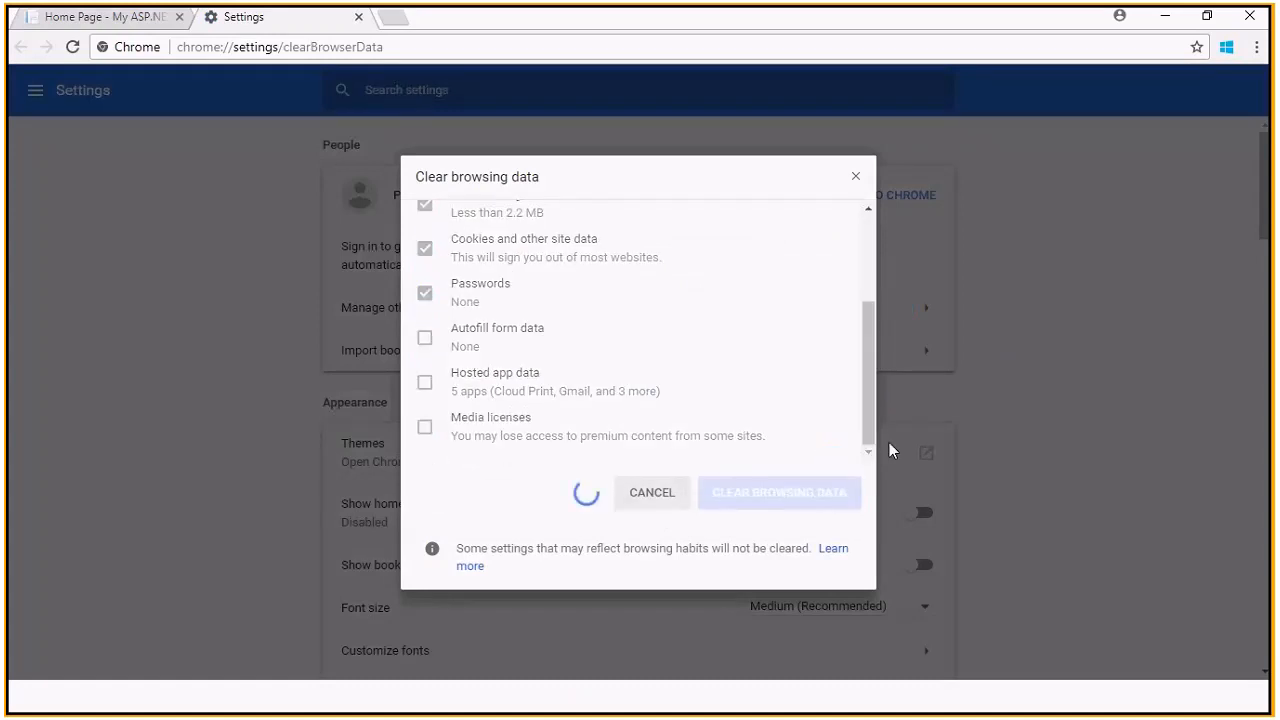
{"action": "left_click_drag", "start_coordinate": [1263, 476], "coordinate": [1263, 420]}
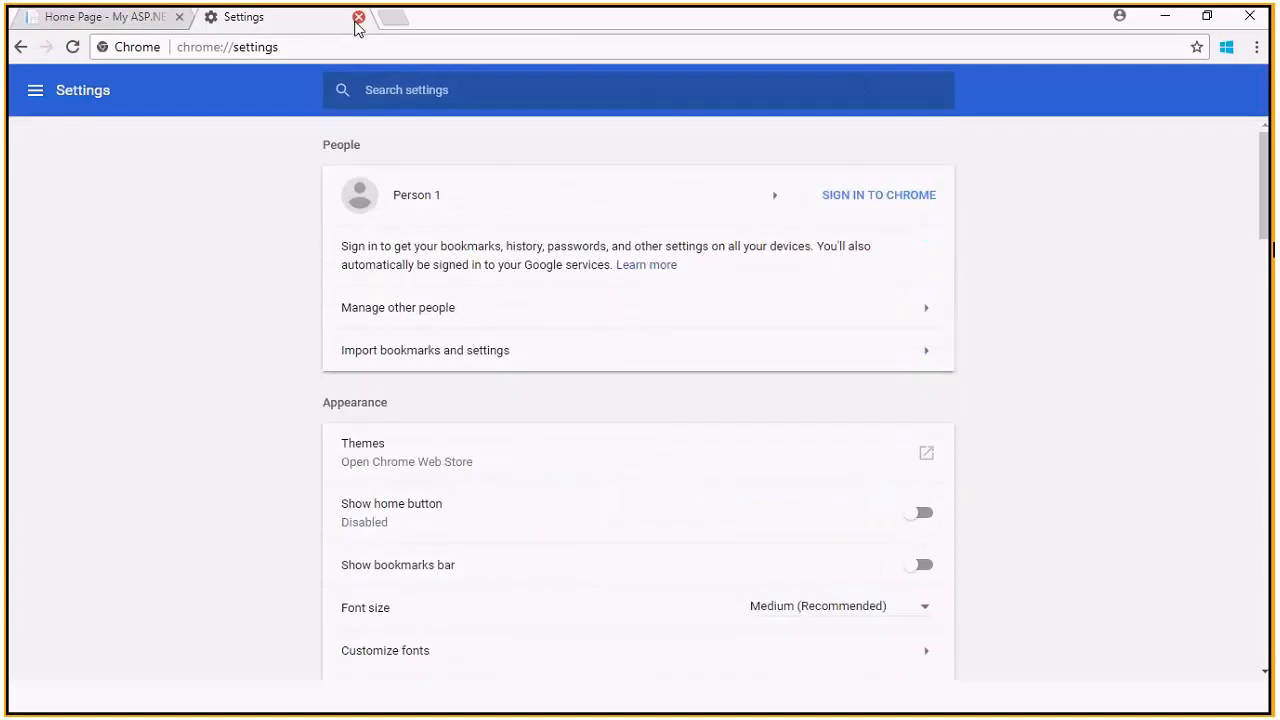
{"action": "left_click", "coordinate": [359, 17]}
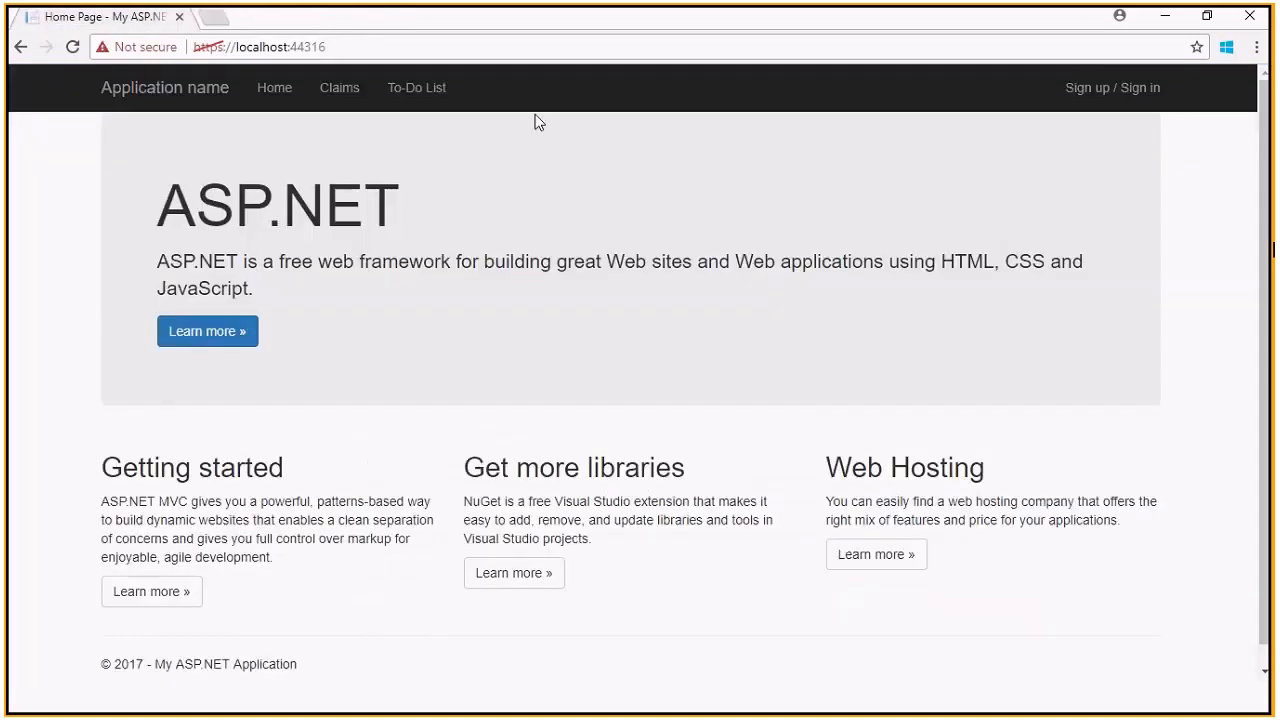
Proceed past the localhost certificate warning and sign in with the LinkedIn account
{"action": "left_click", "coordinate": [1110, 97]}
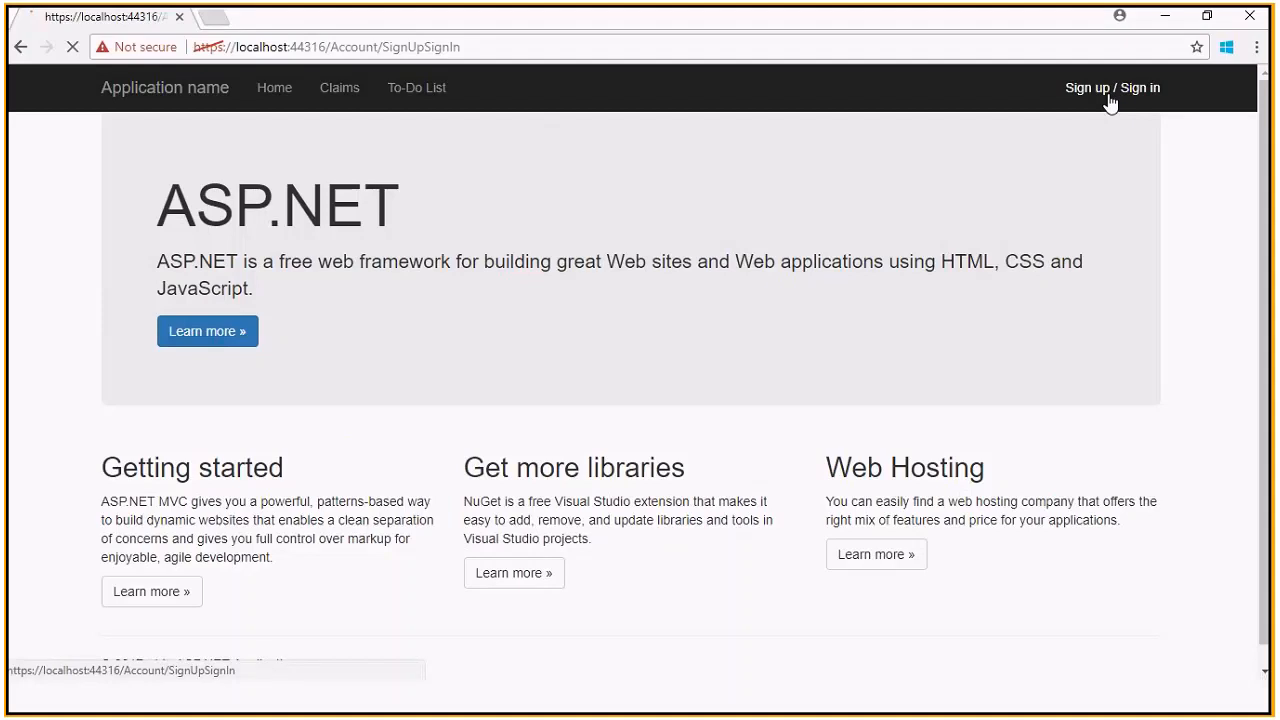
{"action": "left_click", "coordinate": [405, 520]}
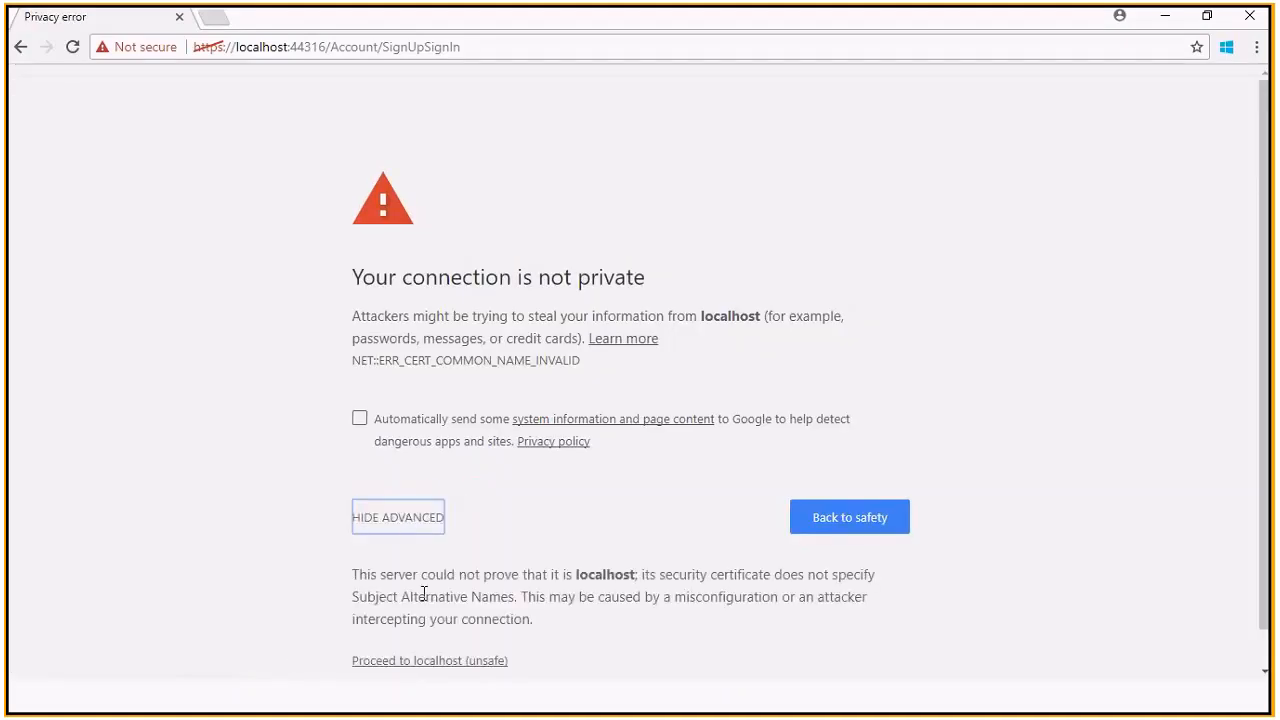
{"action": "left_click", "coordinate": [418, 662]}
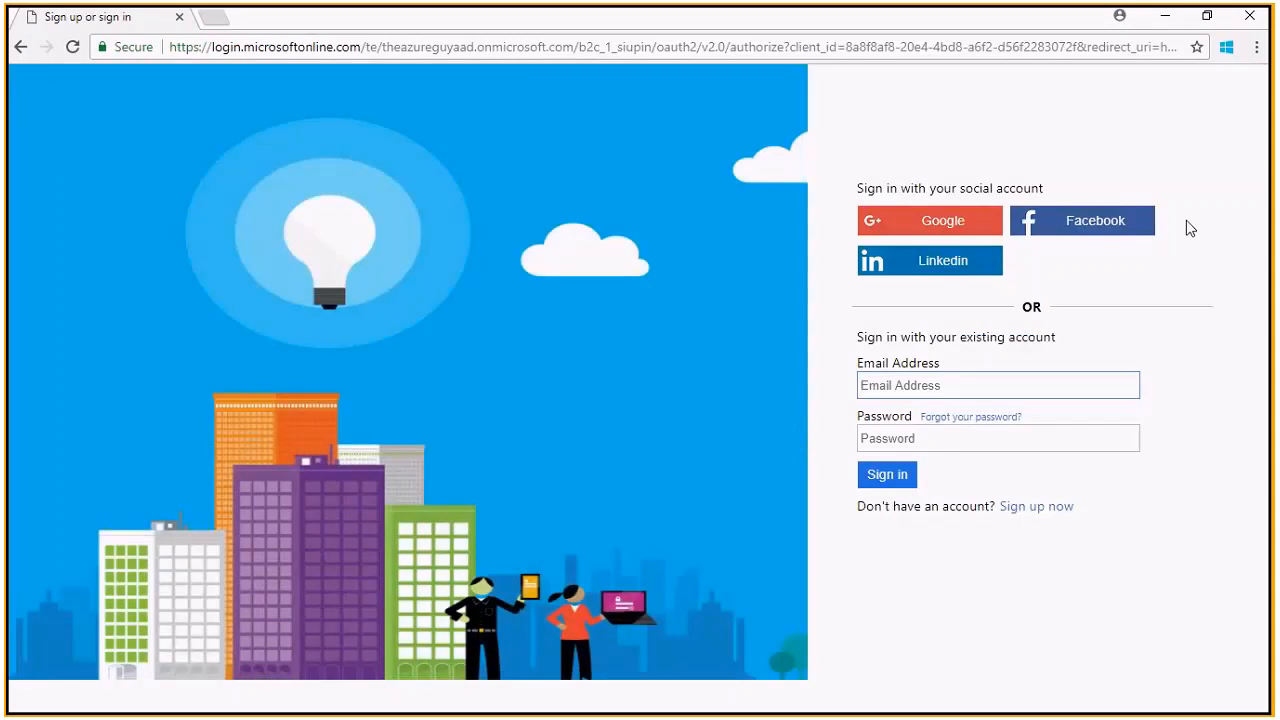
{"action": "left_click", "coordinate": [990, 262]}
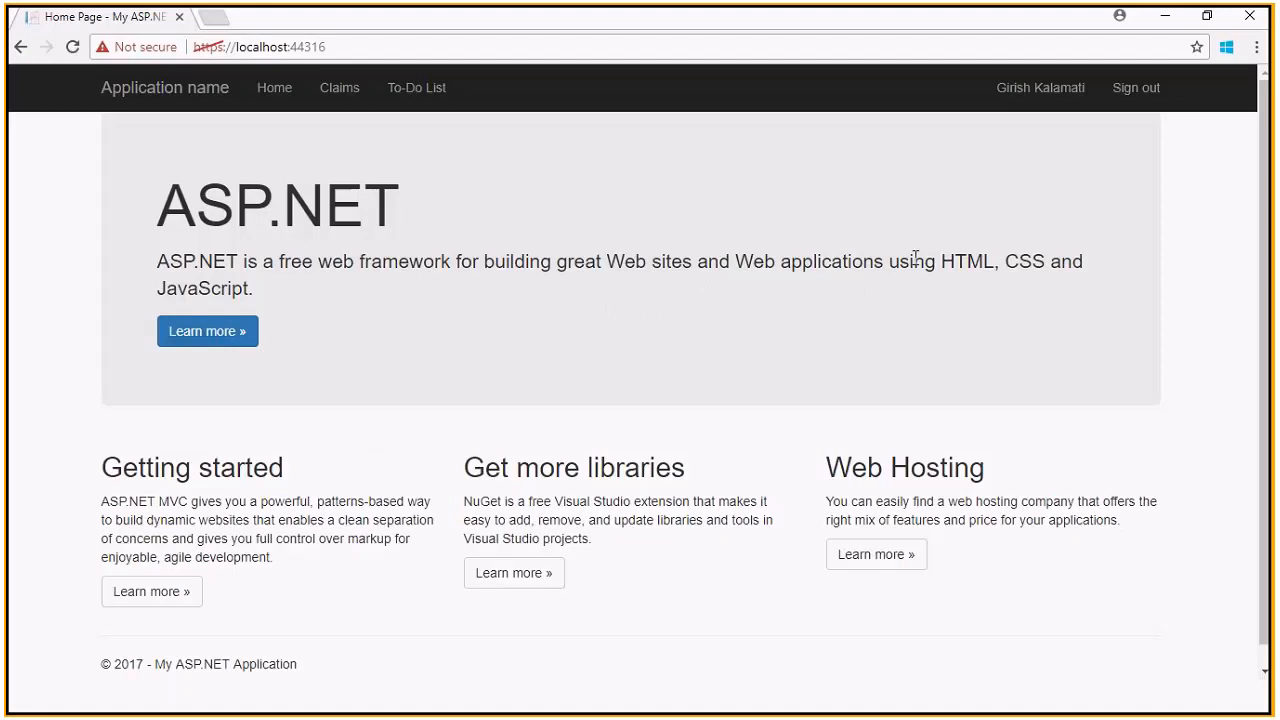
Try the To-Do List, then review Claims showing linkedin.com as provider, and sign out
{"action": "left_click", "coordinate": [409, 88]}
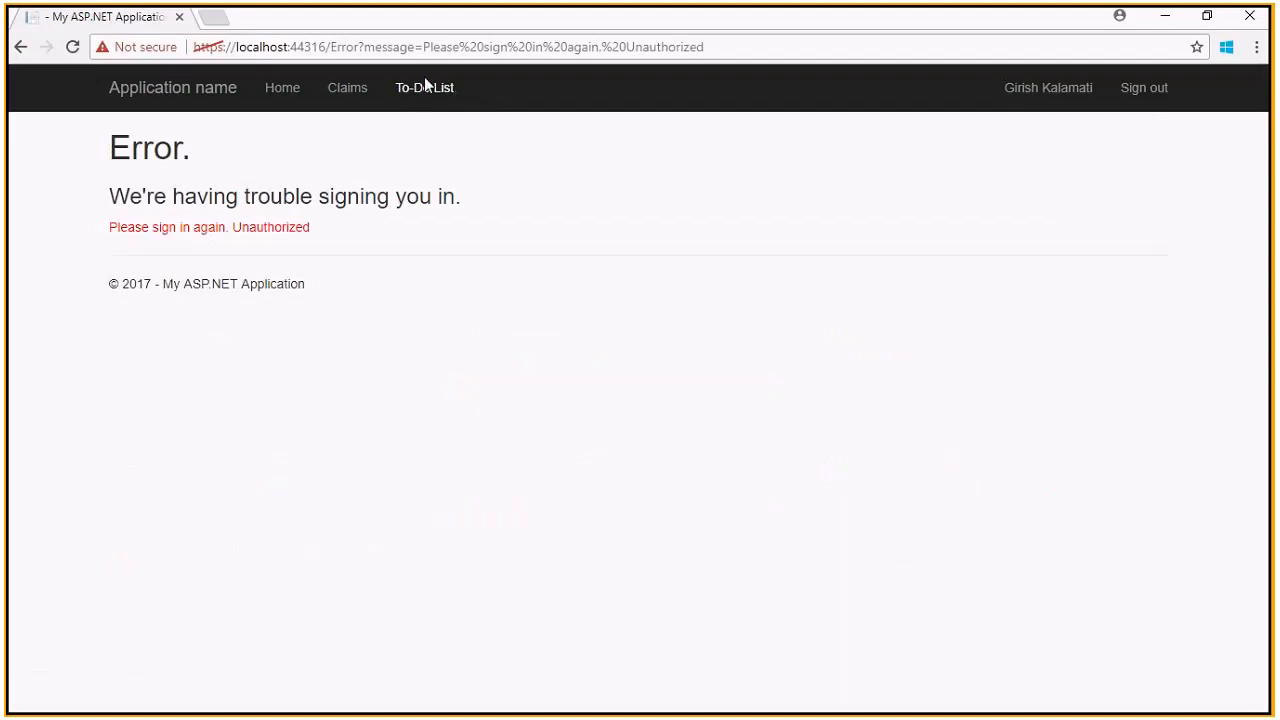
{"action": "left_click", "coordinate": [425, 86]}
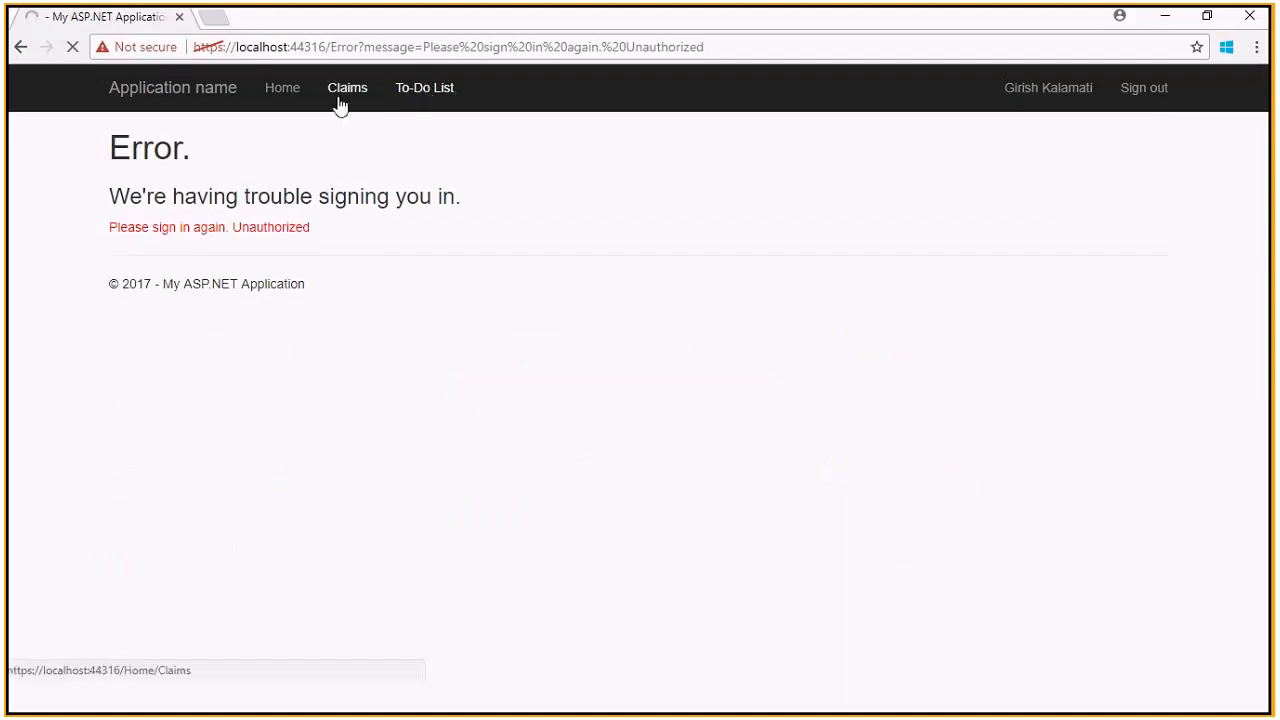
{"action": "left_click", "coordinate": [283, 91]}
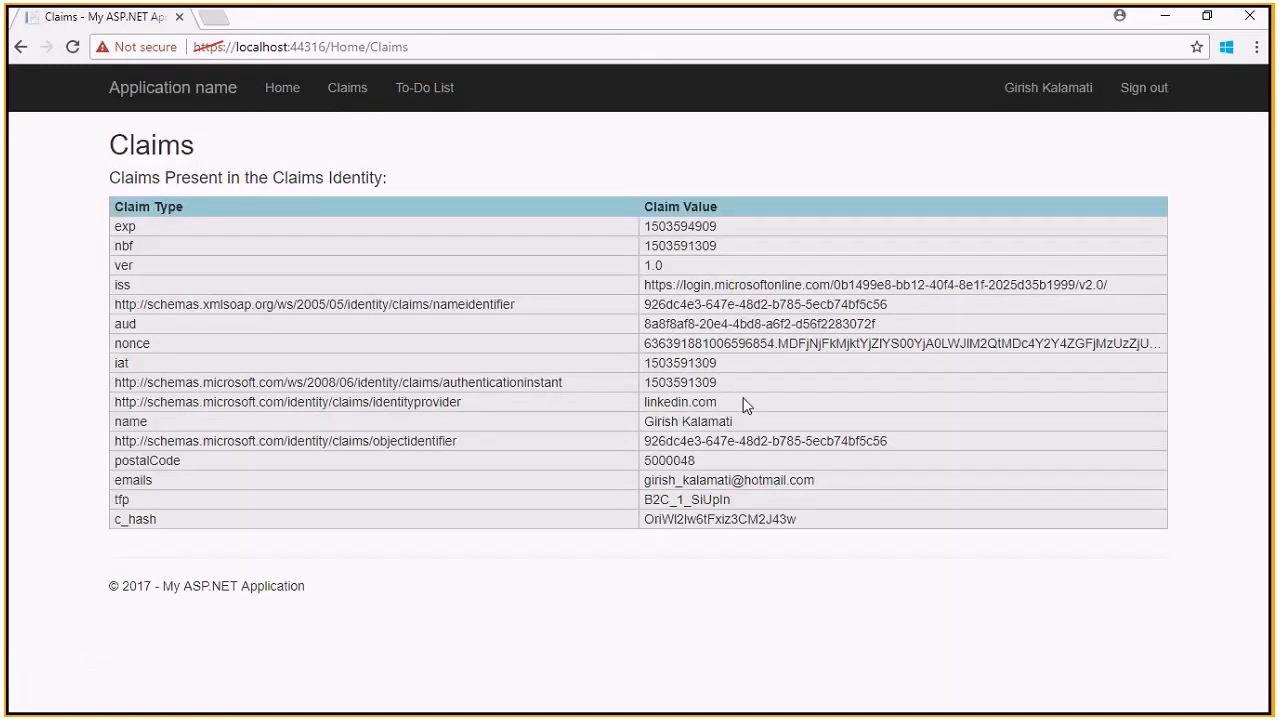
{"action": "double_click", "coordinate": [670, 404]}
{"action": "left_click_drag", "start_coordinate": [788, 519], "coordinate": [712, 283]}
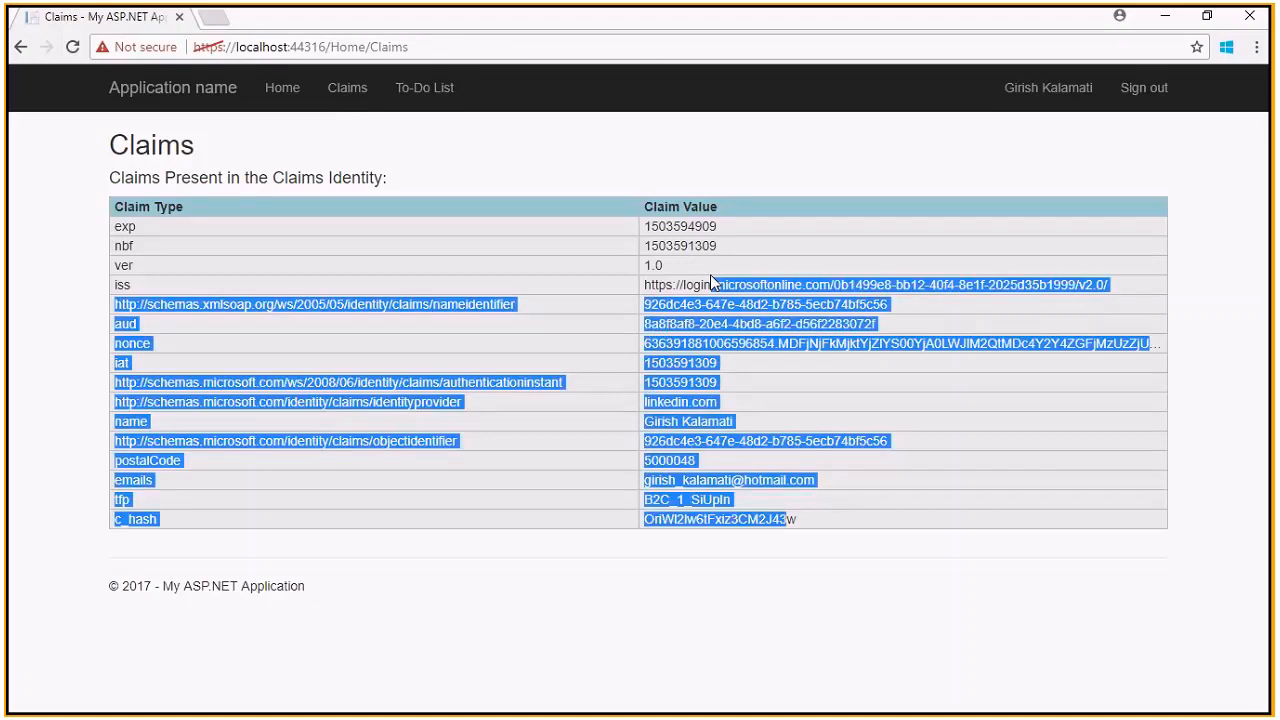
{"action": "left_click", "coordinate": [766, 283]}
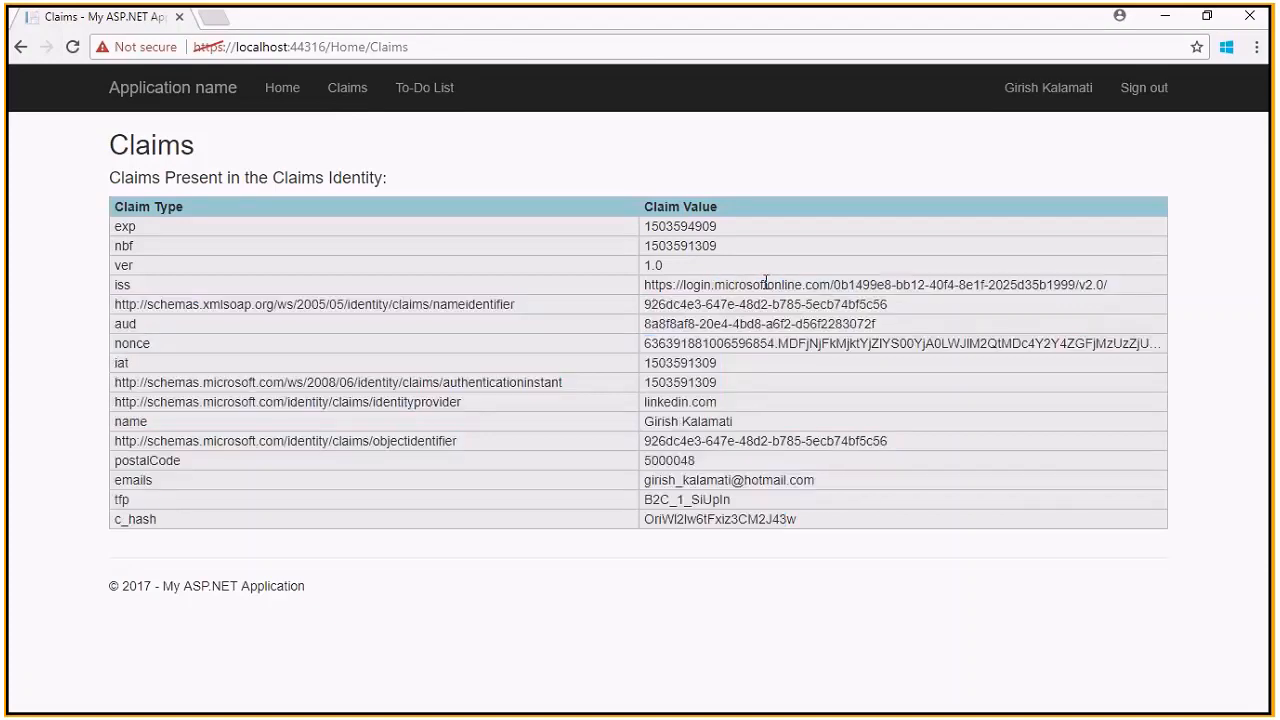
{"action": "left_click", "coordinate": [1143, 88]}
Attempt a local-account sign-in with an e-mail and password, retrying with a corrected password
{"action": "left_click", "coordinate": [1112, 88]}
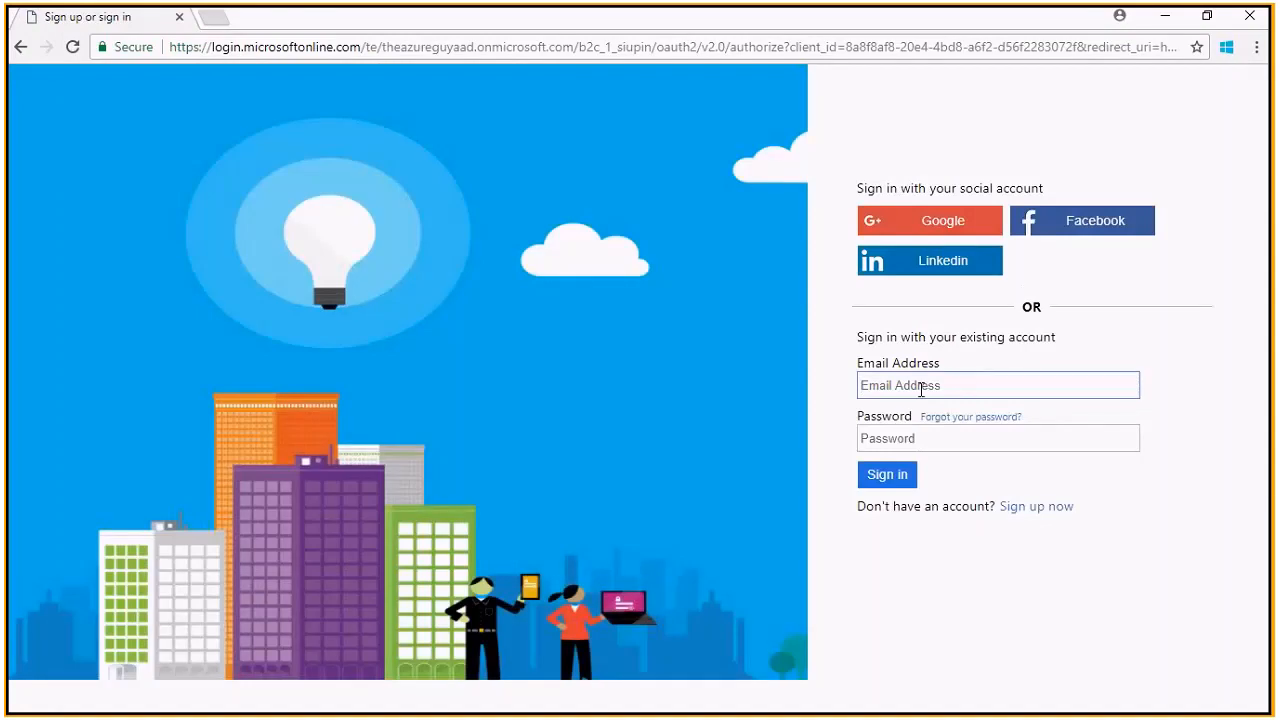
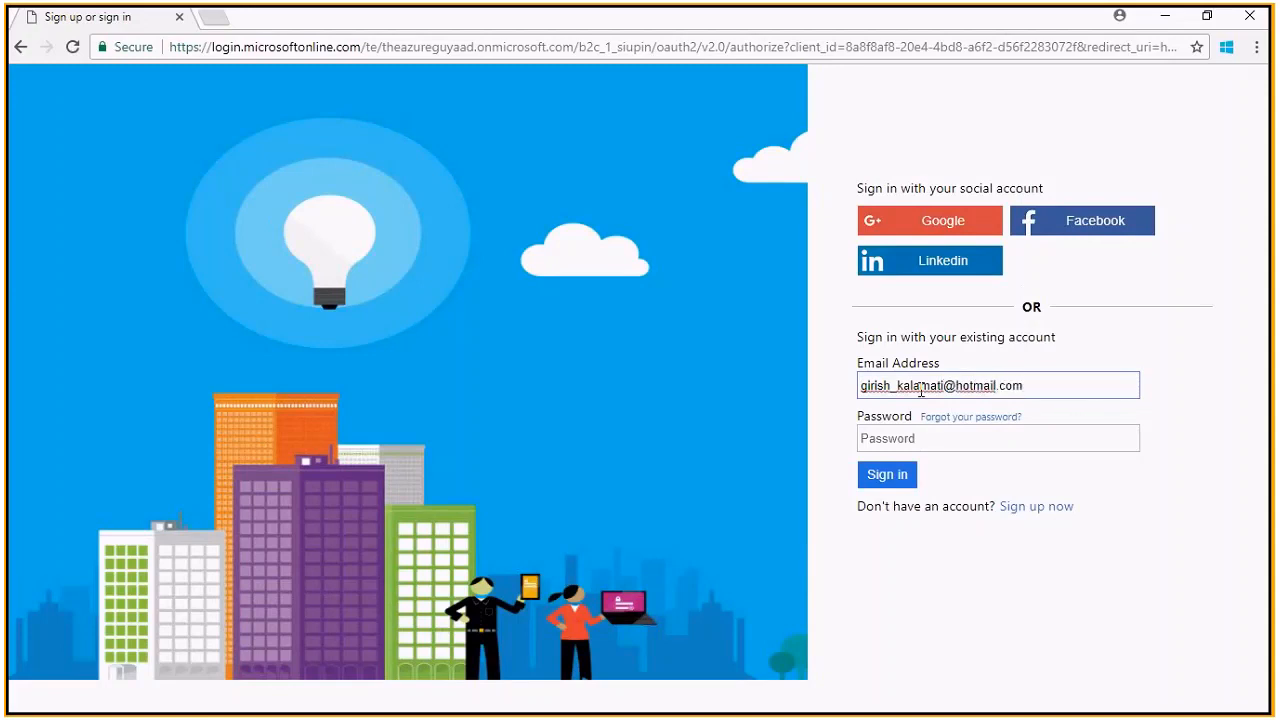
{"action": "key", "text": "ctrl+a"}
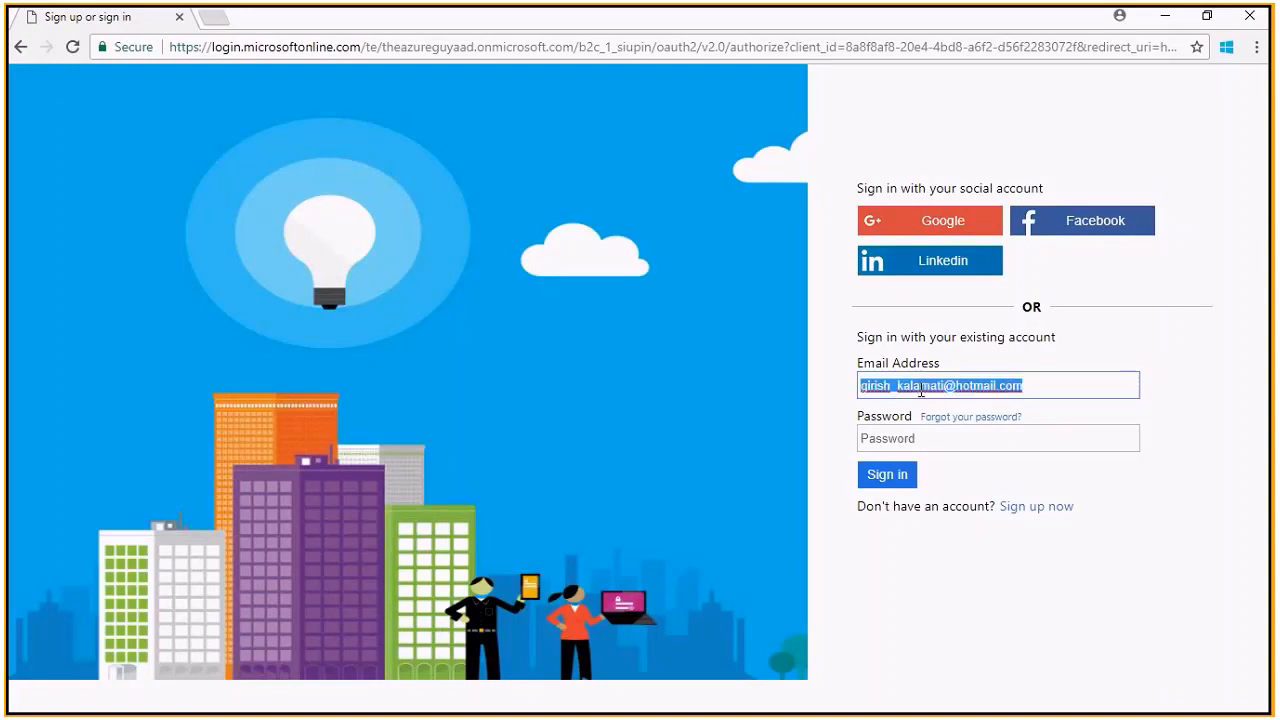
{"action": "key", "text": "Tab"}
{"action": "type", "text": "***"}
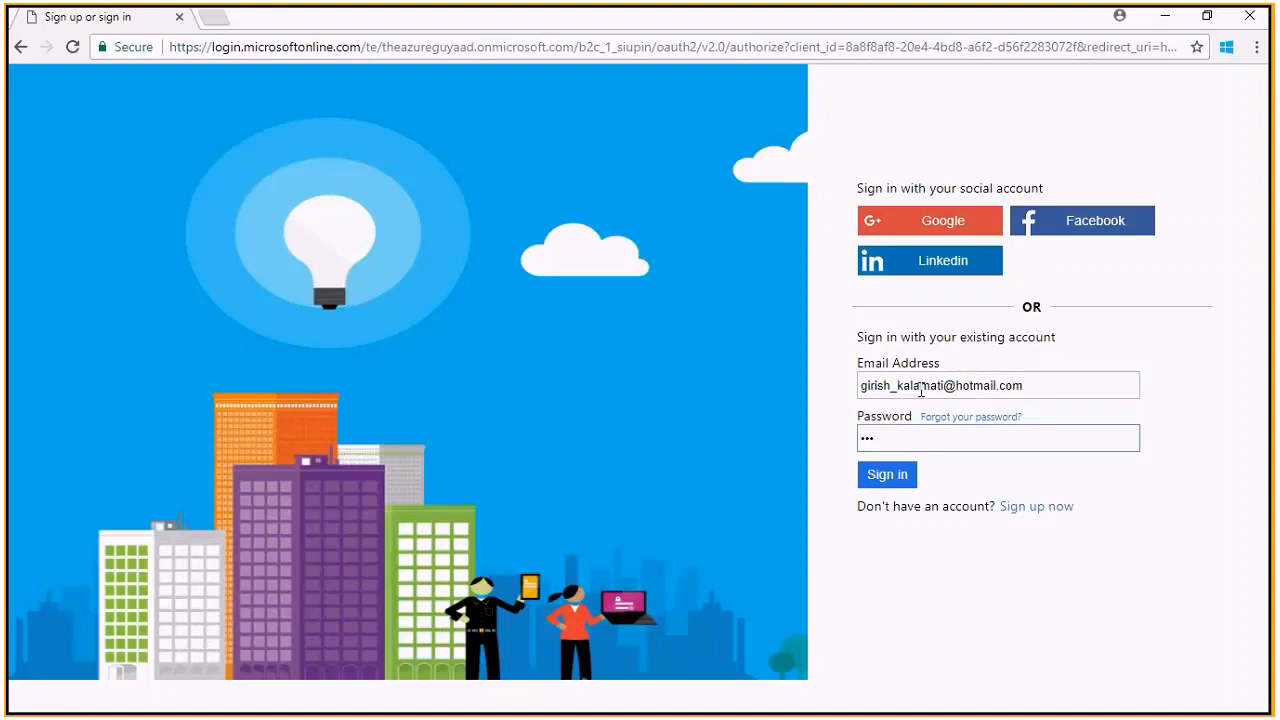
{"action": "type", "text": "***********"}
{"action": "key", "text": "Return"}
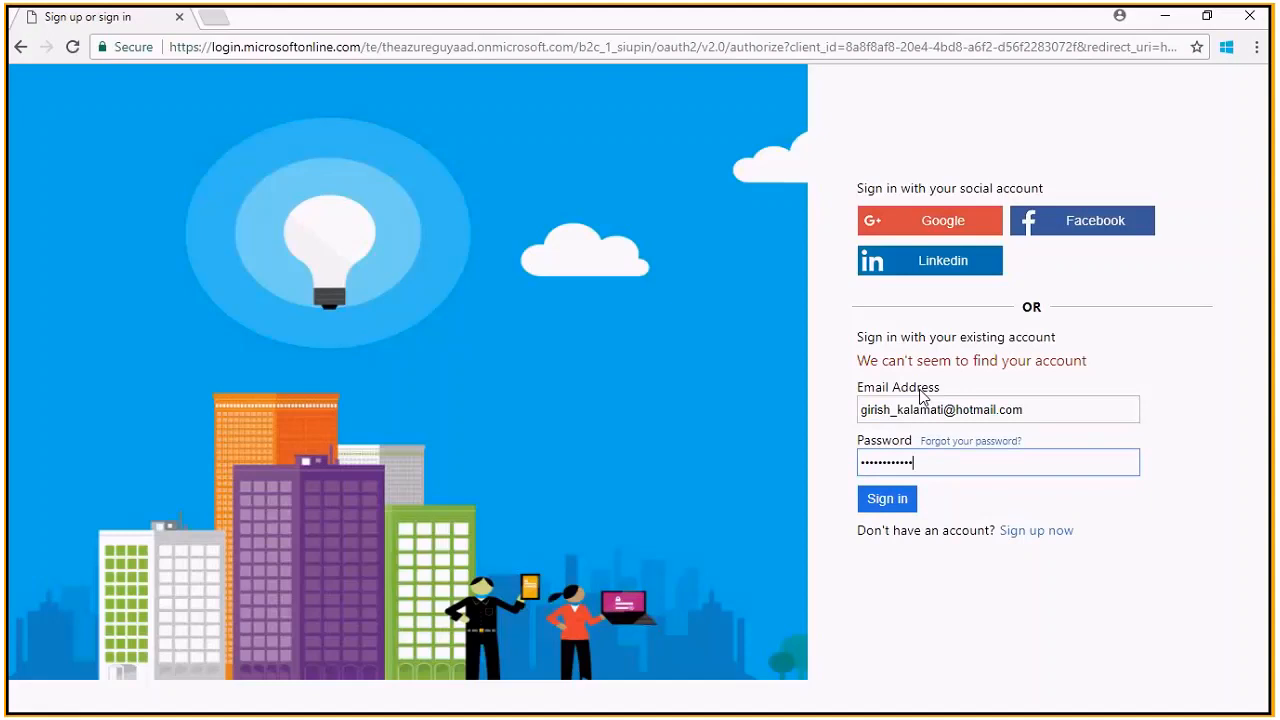
{"action": "key", "text": "BackSpace"}
{"action": "key", "text": "BackSpace"}
{"action": "key", "text": "BackSpace"}
{"action": "key", "text": "BackSpace"}
{"action": "key", "text": "BackSpace"}
{"action": "key", "text": "BackSpace"}
{"action": "key", "text": "BackSpace"}
{"action": "key", "text": "BackSpace"}
{"action": "key", "text": "BackSpace"}
{"action": "key", "text": "BackSpace"}
{"action": "key", "text": "BackSpace"}
{"action": "type", "text": "••••••••••••"}
{"action": "left_click", "coordinate": [875, 500]}
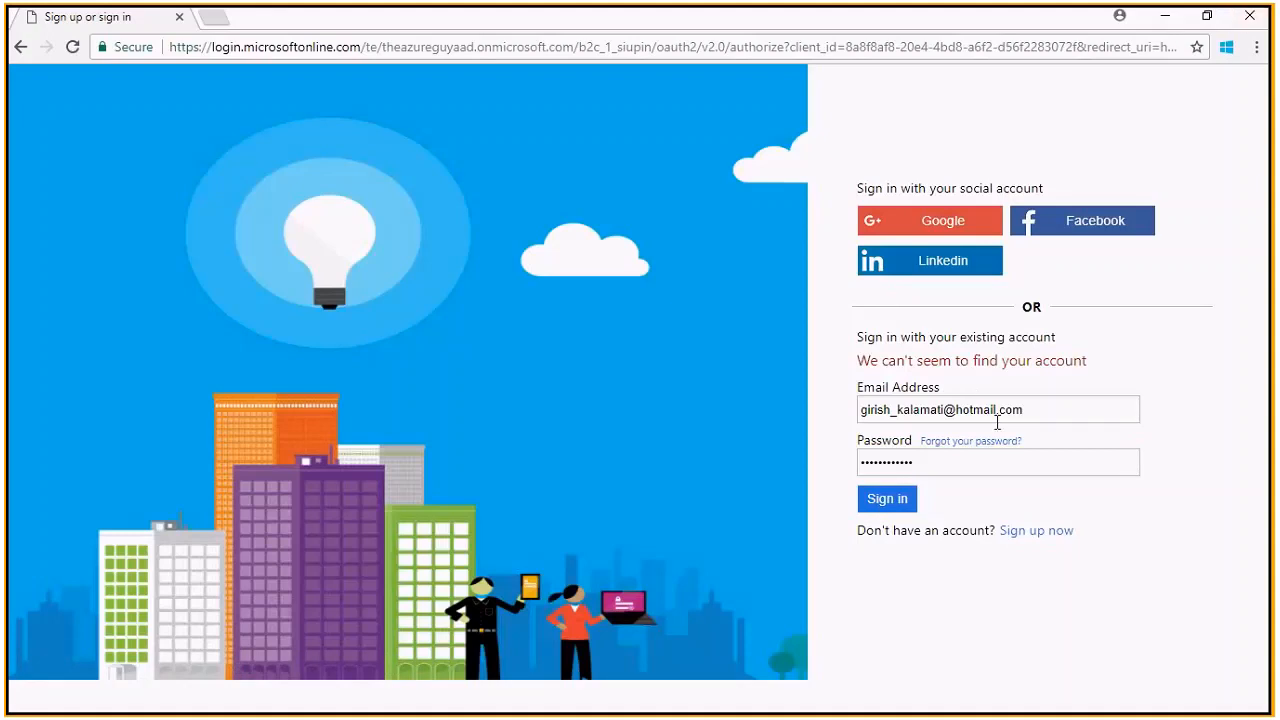
Select the e-mail and password entries, then minimize the sign-in window
{"action": "triple_click", "coordinate": [1030, 406]}
{"action": "left_click", "coordinate": [918, 460]}
{"action": "double_click", "coordinate": [920, 460]}
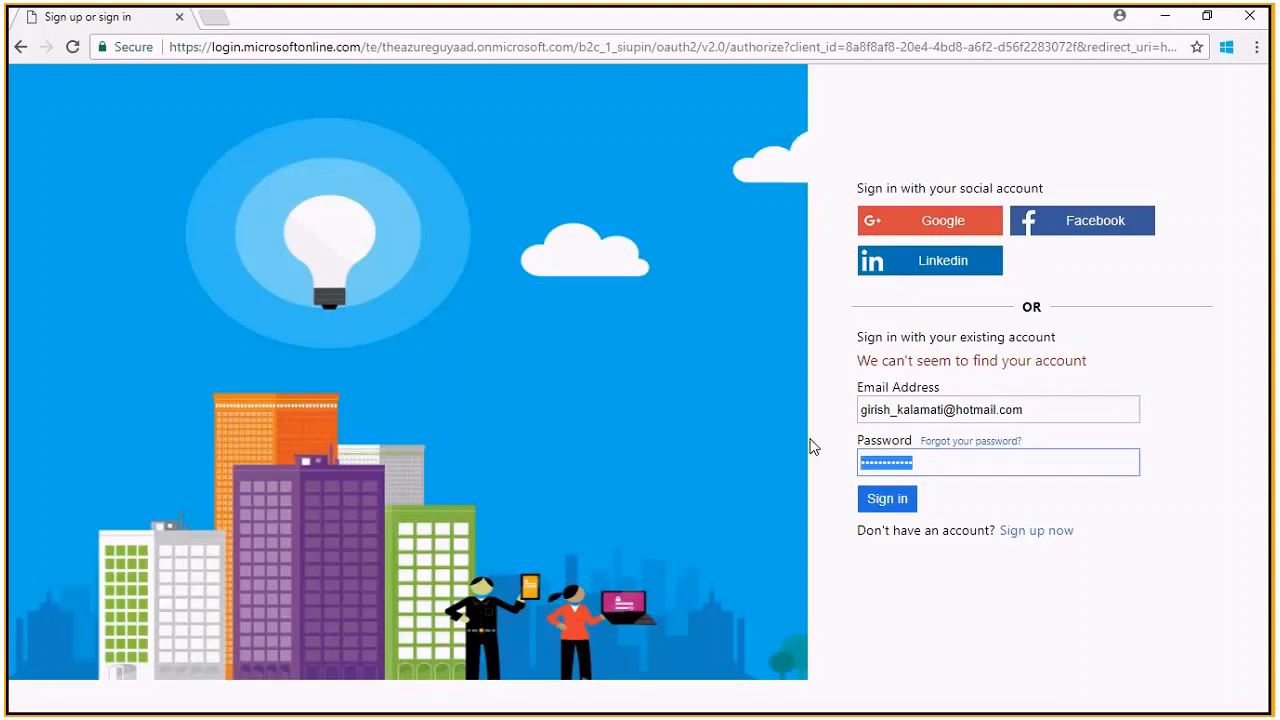
{"action": "left_click", "coordinate": [1166, 20]}
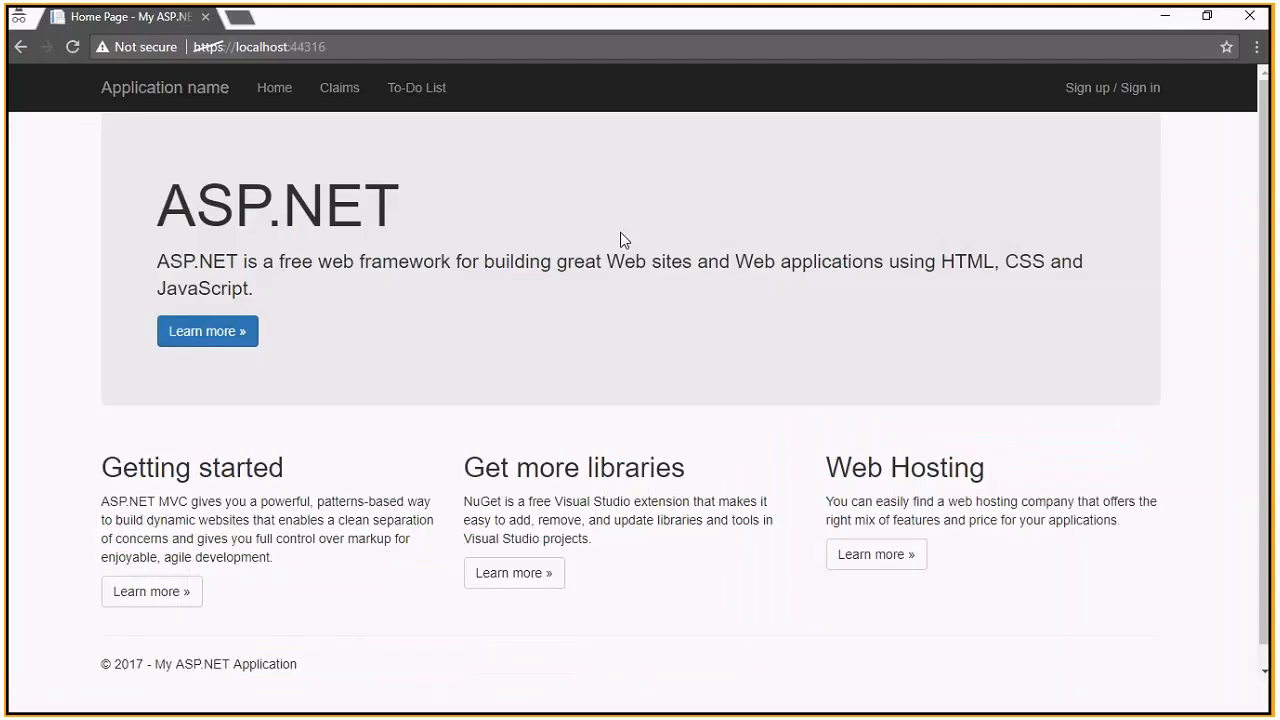
Minimize Chrome and move to the end of the appSettings section in Web.config
{"action": "left_click", "coordinate": [1165, 16]}
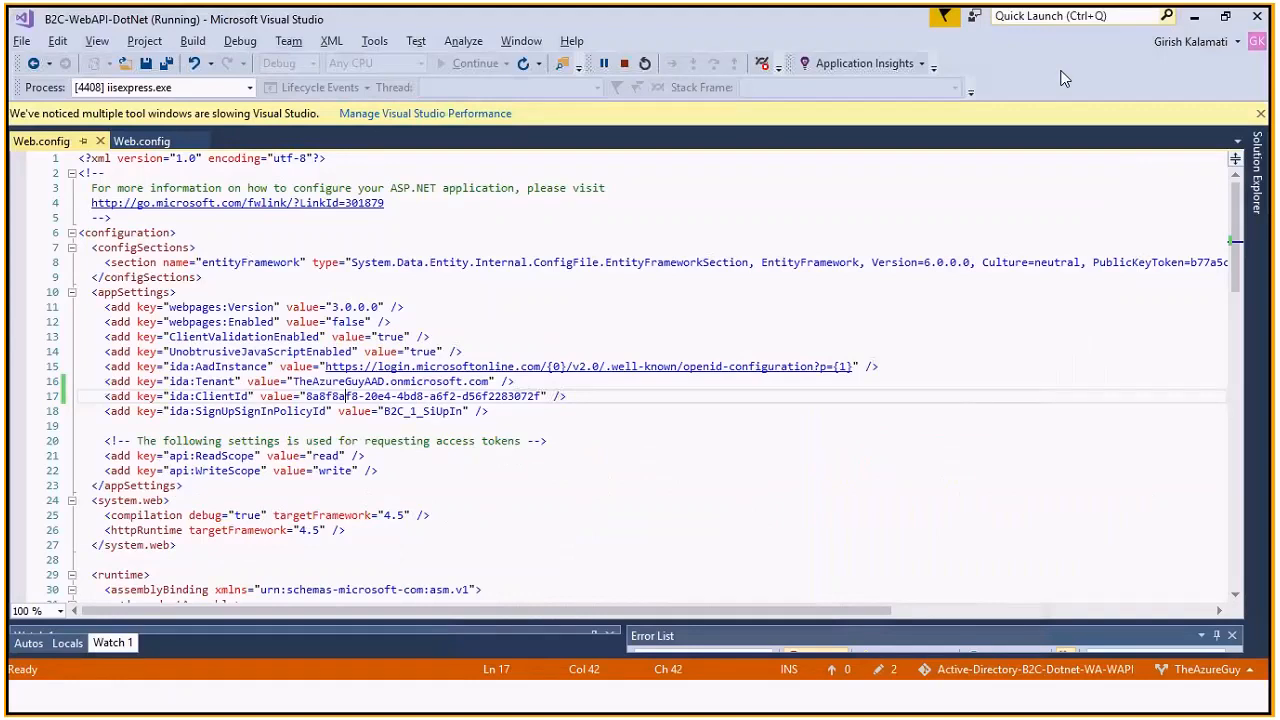
{"action": "left_click", "coordinate": [406, 478]}
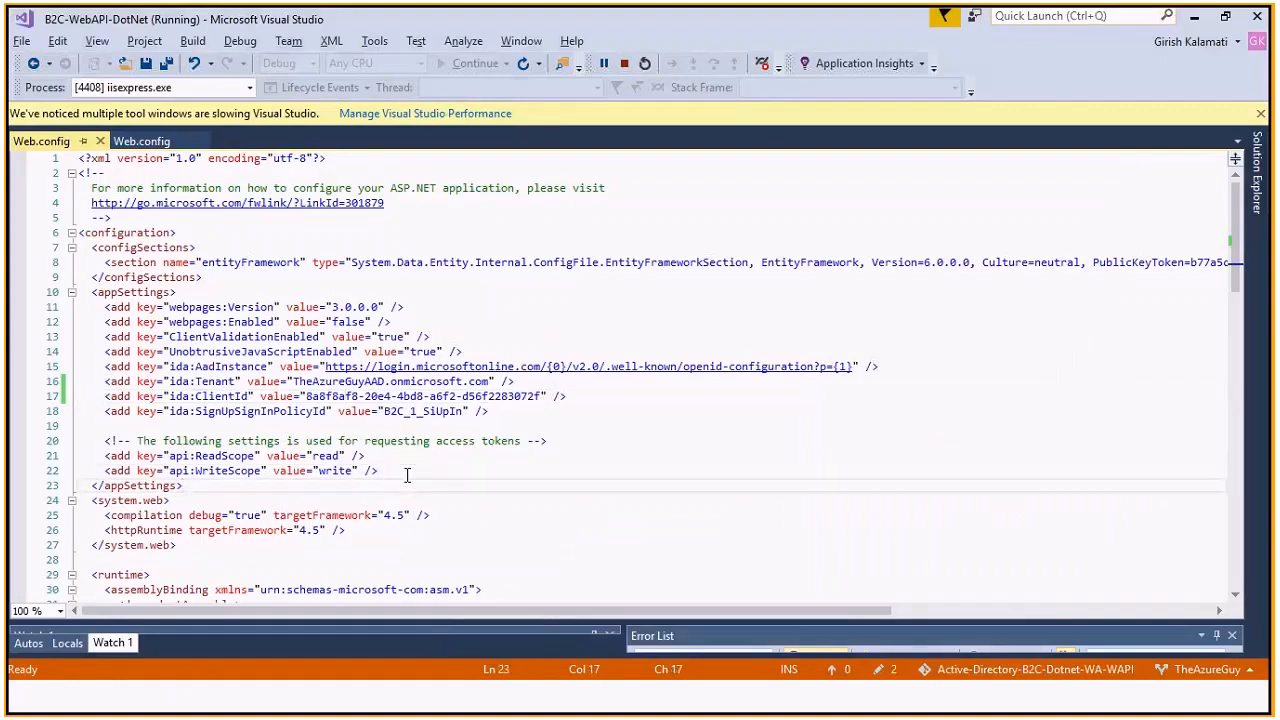
{"action": "key", "text": "Down"}
{"action": "key", "text": "Down"}
{"action": "key", "text": "Down"}
{"action": "key", "text": "Down"}
{"action": "key", "text": "Down"}
{"action": "key", "text": "Down"}
{"action": "key", "text": "Down"}
{"action": "key", "text": "Down"}
{"action": "key", "text": "Down"}
{"action": "key", "text": "Down"}
{"action": "key", "text": "Down"}
{"action": "key", "text": "Down"}
{"action": "key", "text": "Down"}
{"action": "key", "text": "Down"}
{"action": "key", "text": "Down"}
{"action": "key", "text": "Down"}
{"action": "key", "text": "Down"}
{"action": "key", "text": "Down"}
{"action": "key", "text": "Down"}
{"action": "key", "text": "Down"}
{"action": "key", "text": "Down"}
{"action": "key", "text": "Down"}
{"action": "key", "text": "Down"}
{"action": "key", "text": "Down"}
{"action": "key", "text": "Down"}
{"action": "key", "text": "Down"}
{"action": "key", "text": "Down"}
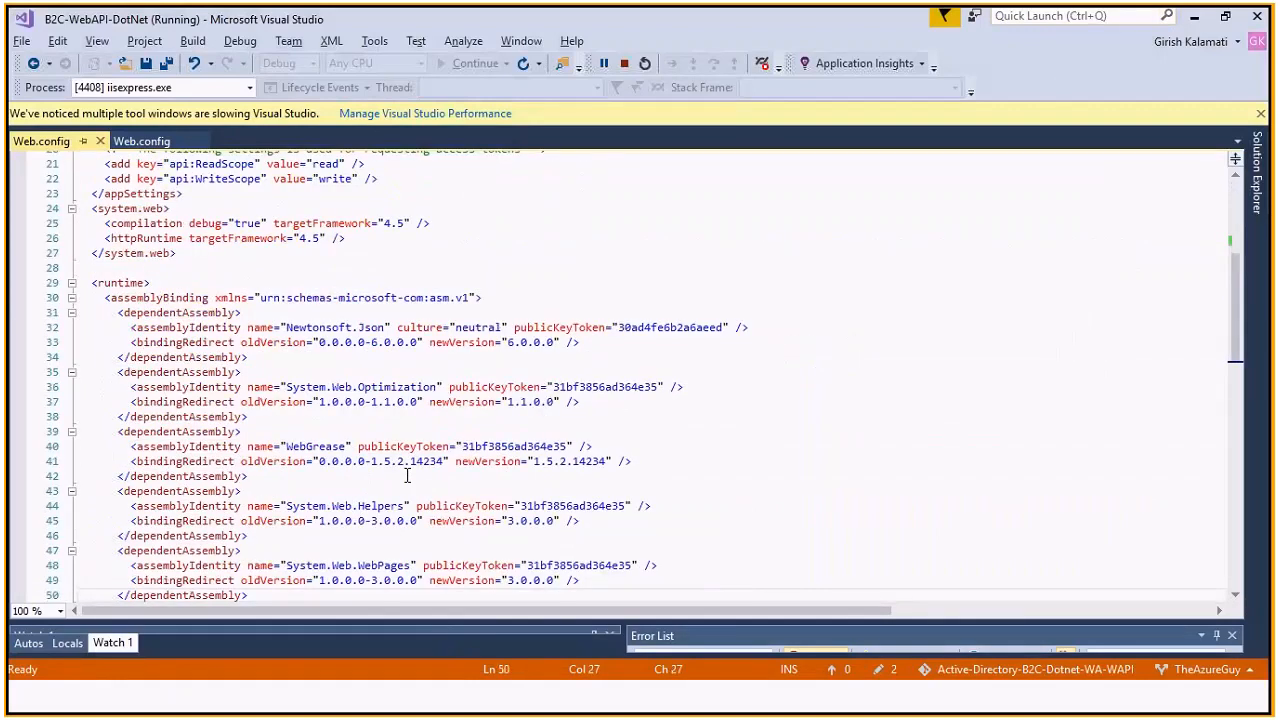
Close the sign-in browser window, stopping debugging, then minimize Visual Studio to reveal the Azure portal
{"action": "key", "text": "alt+Tab"}
{"action": "key", "text": "alt+Tab"}
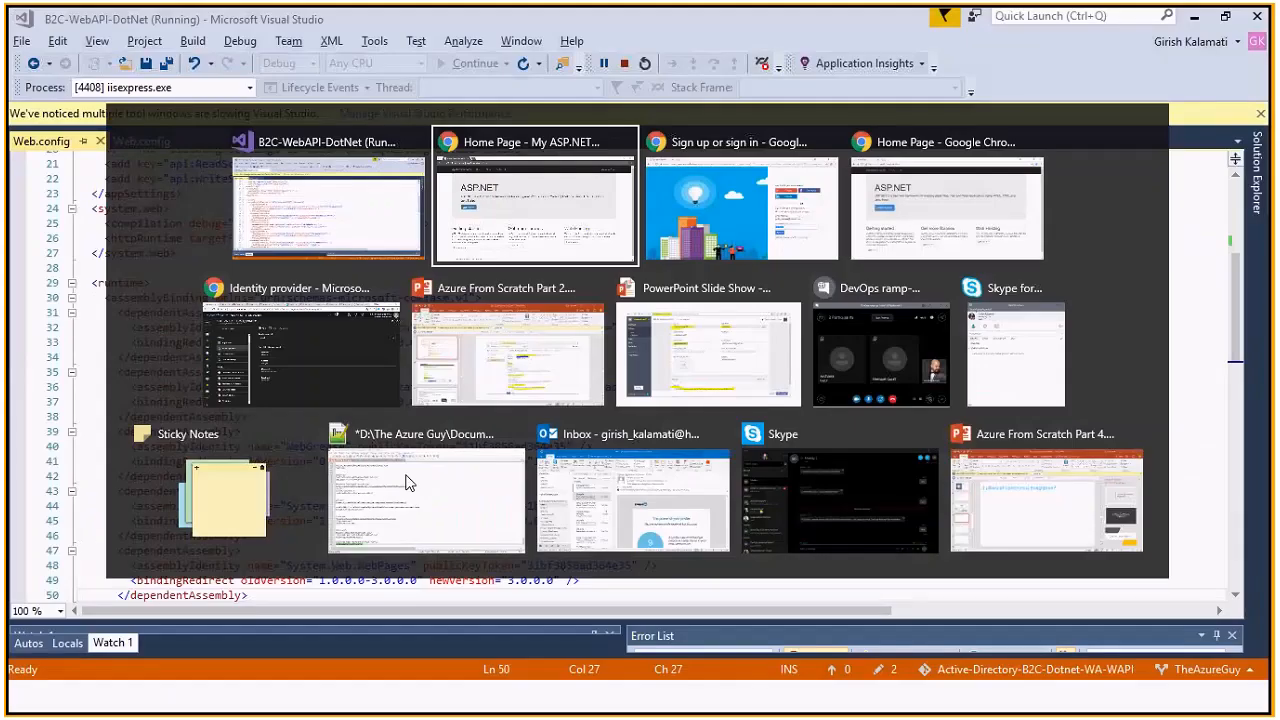
{"action": "left_click", "coordinate": [828, 196]}
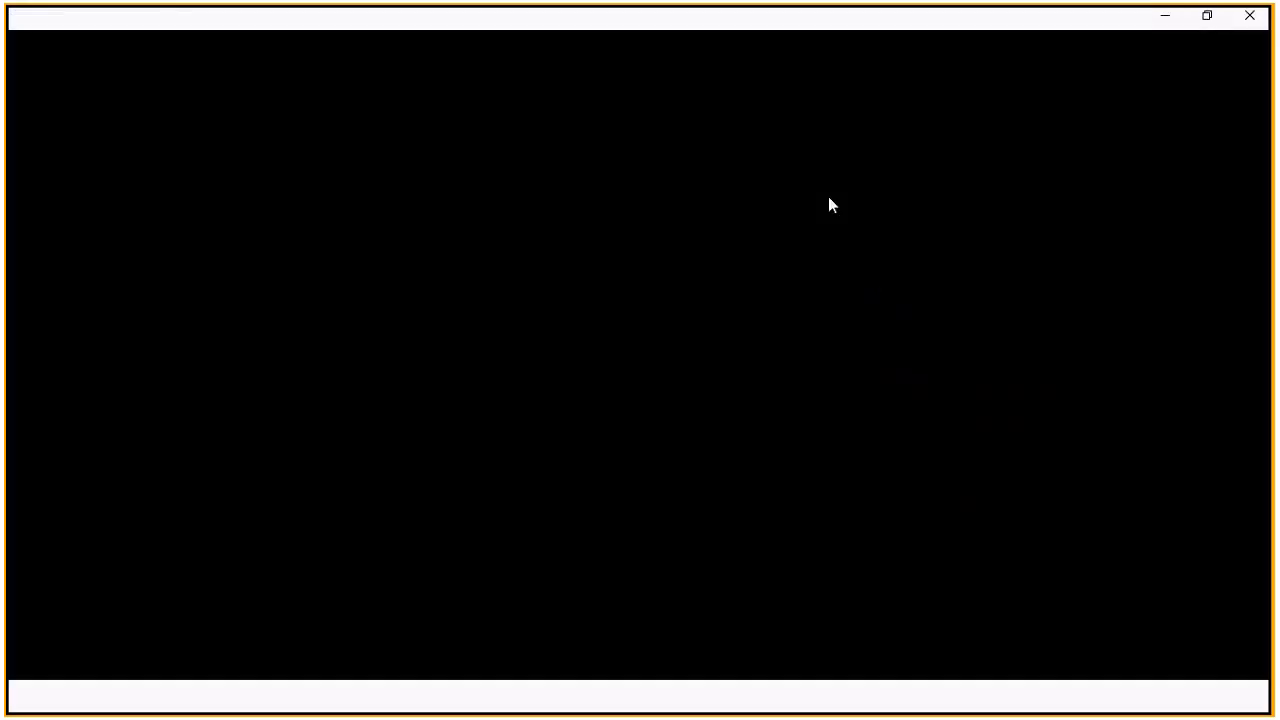
{"action": "left_click", "coordinate": [1256, 15]}
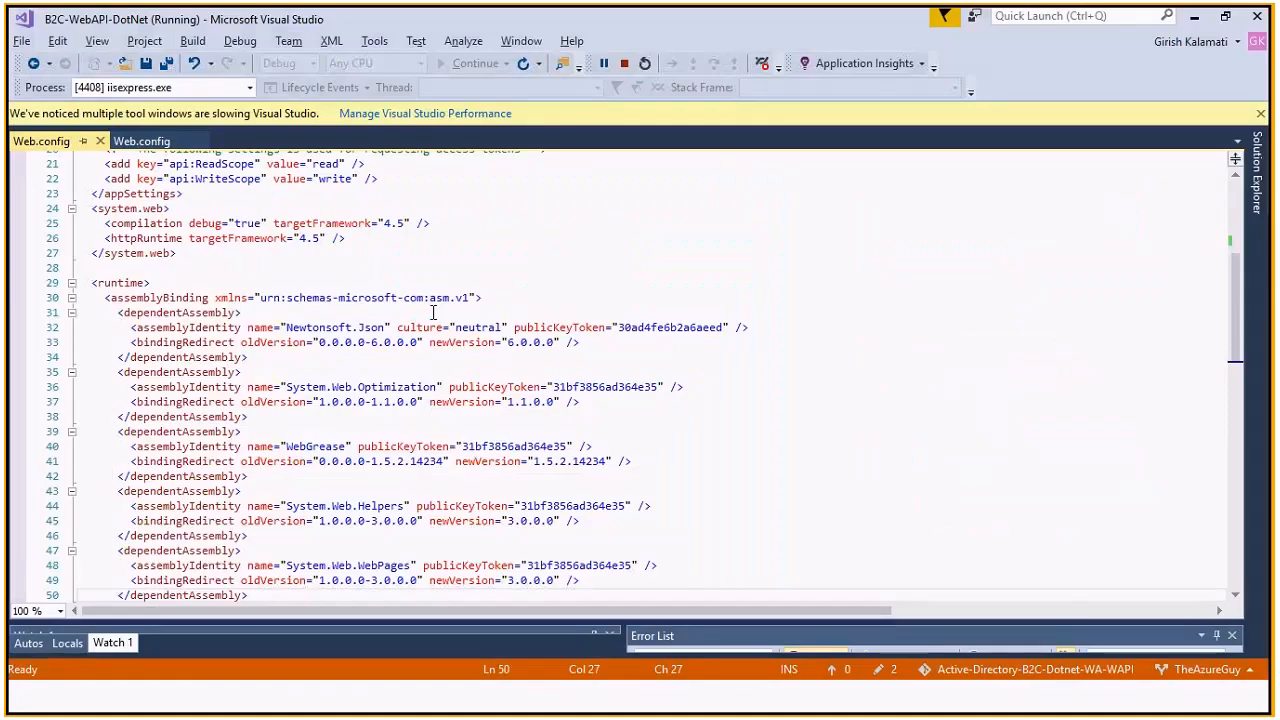
{"action": "left_click", "coordinate": [433, 312]}
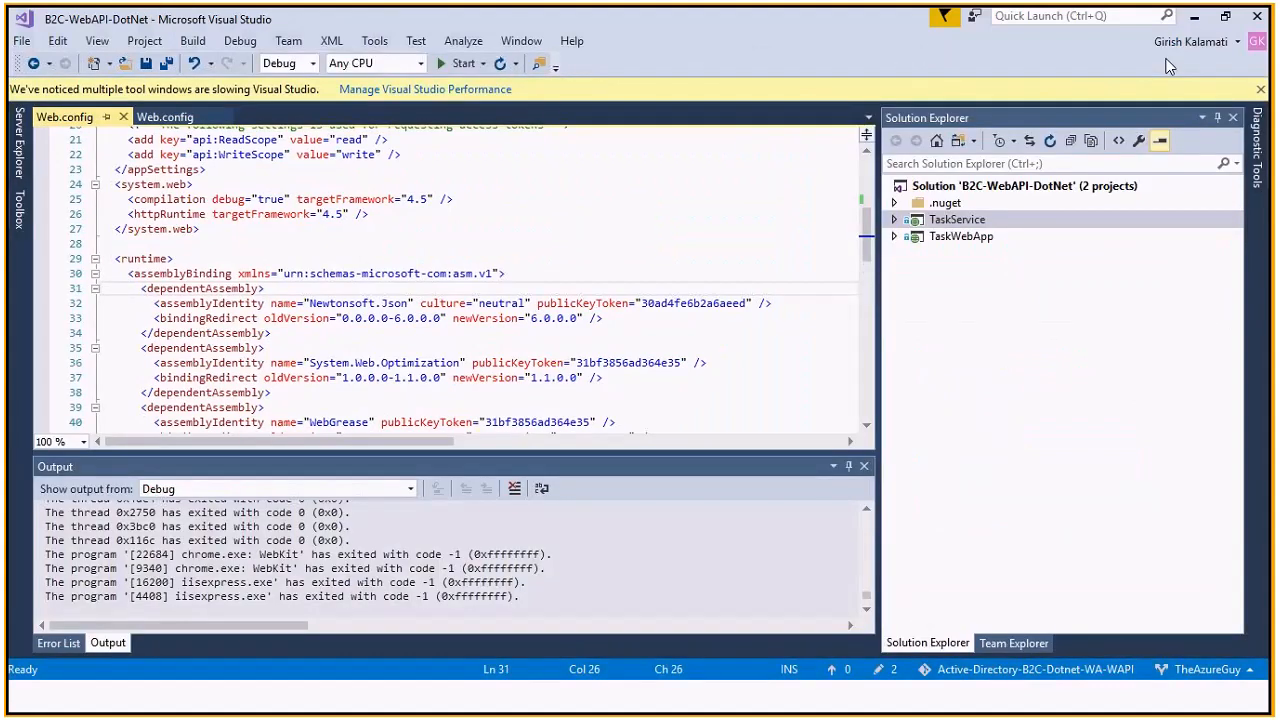
{"action": "left_click", "coordinate": [1196, 18]}
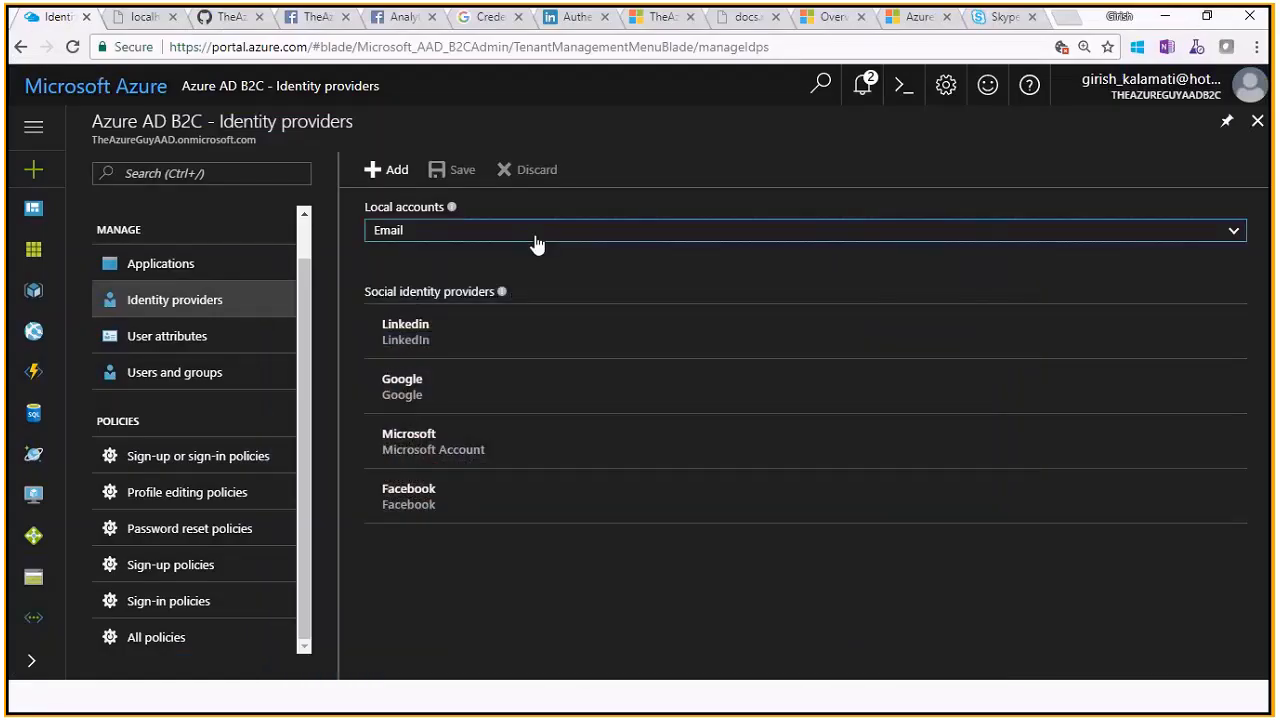
Add a new social identity provider of type WeChat (Preview), leaving its name empty
{"action": "left_click", "coordinate": [378, 171]}
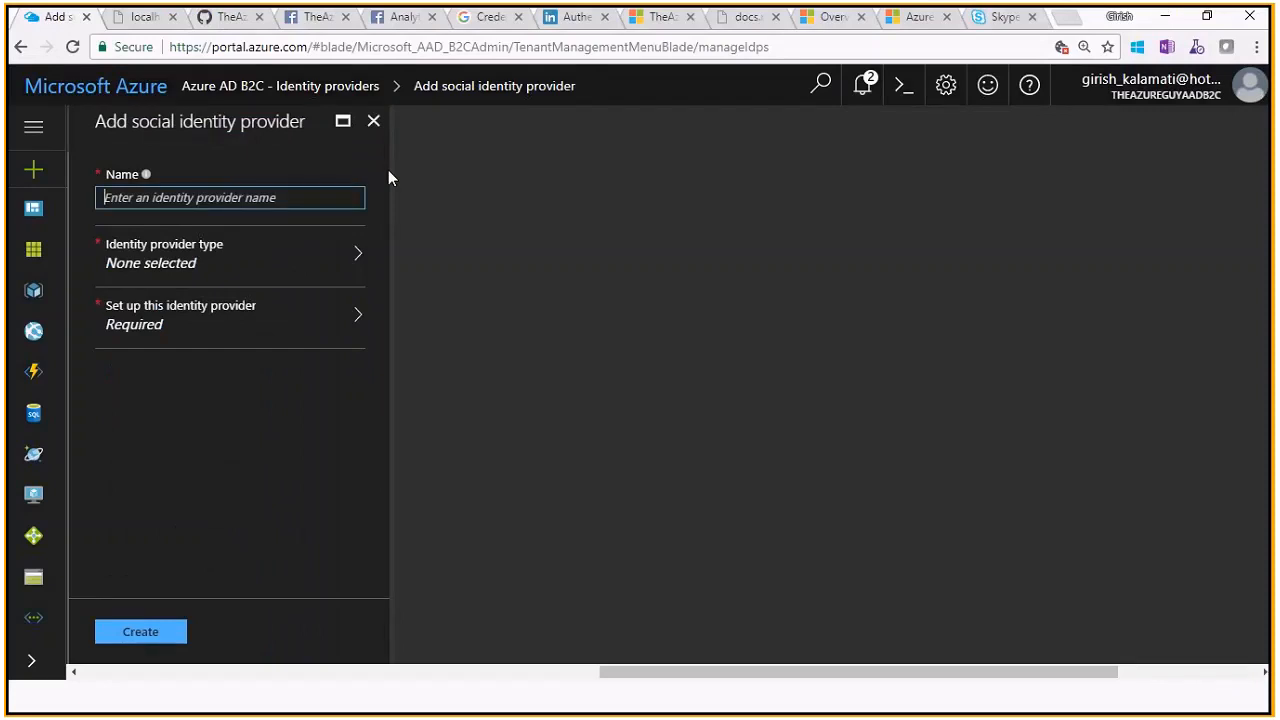
{"action": "left_click", "coordinate": [286, 246]}
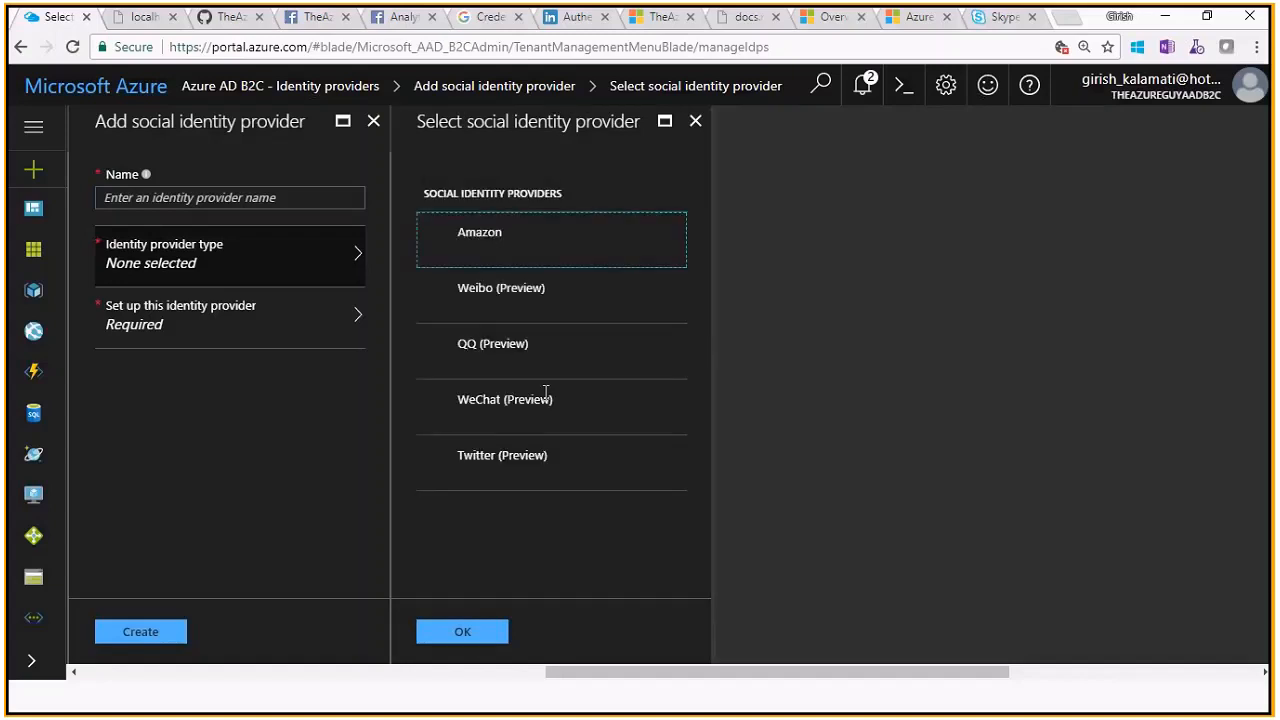
{"action": "left_click", "coordinate": [545, 400]}
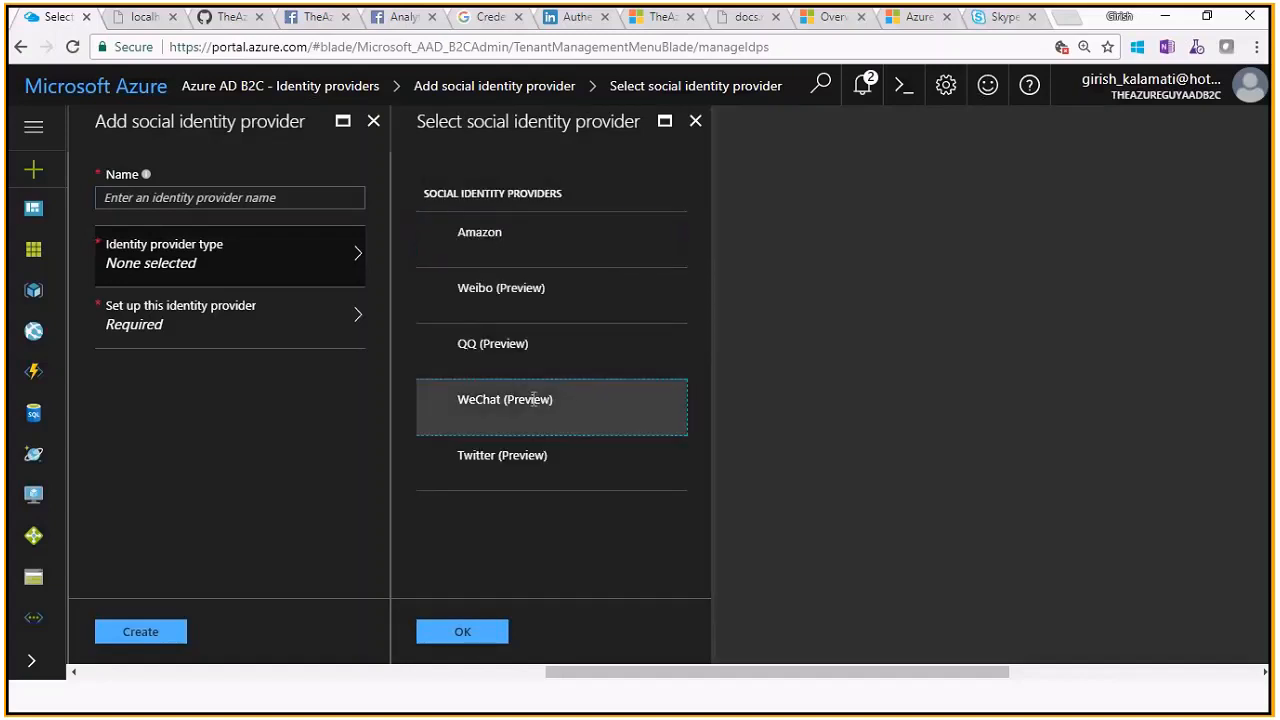
{"action": "left_click", "coordinate": [465, 632]}
{"action": "left_click", "coordinate": [254, 200]}
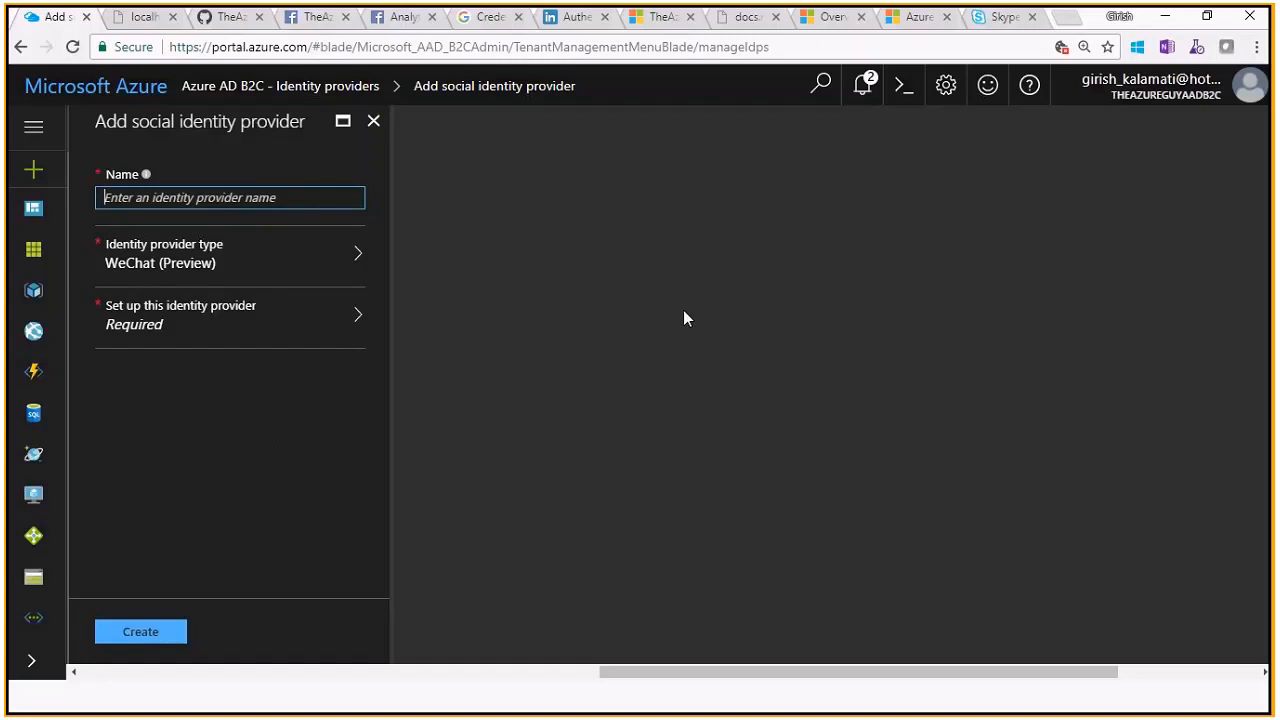
Switch to the Azure From Scratch Part 2 deck and show slide 87, 'Modern Applications and Requirements'
{"action": "left_click", "coordinate": [570, 17]}
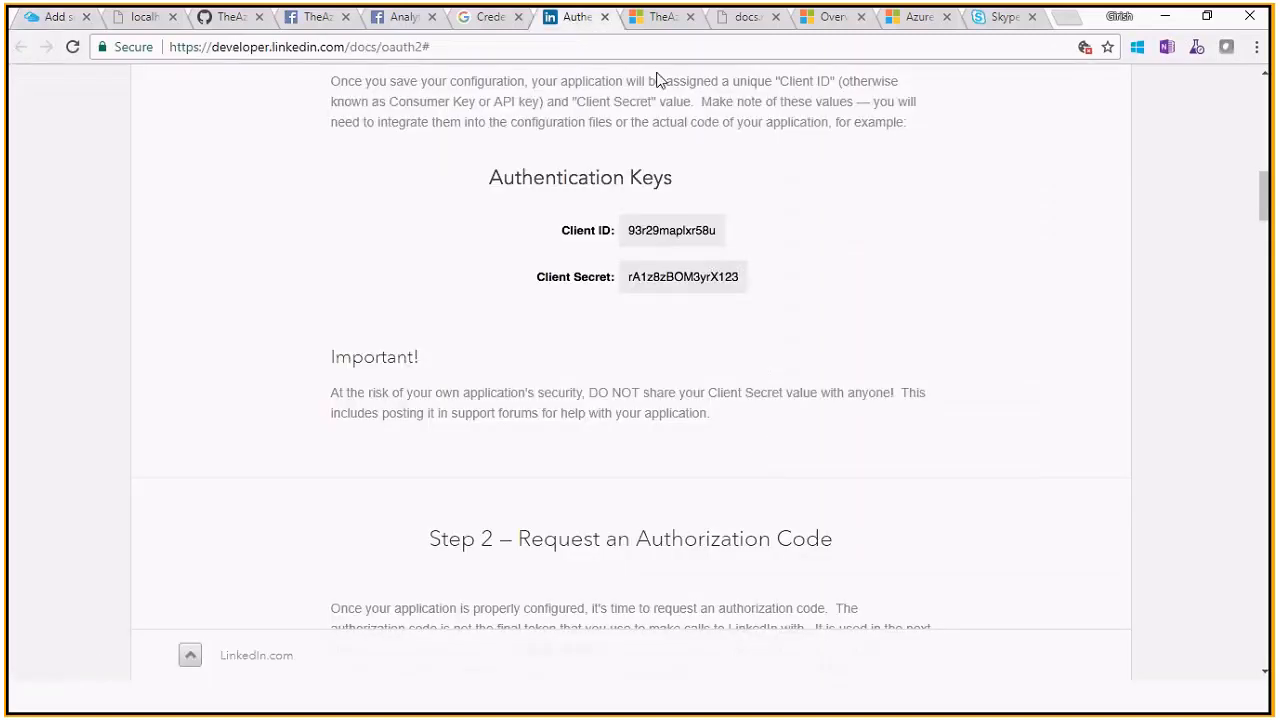
{"action": "key", "text": "alt+Tab"}
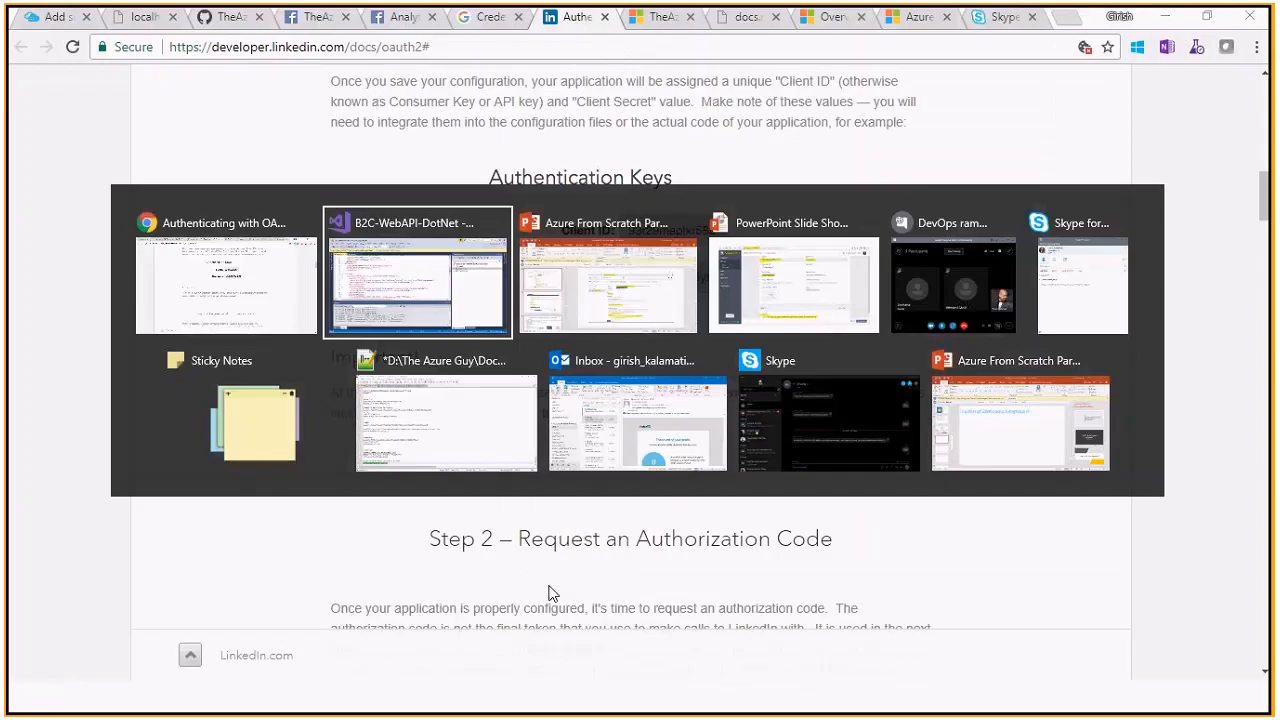
{"action": "key", "text": "alt+Tab"}
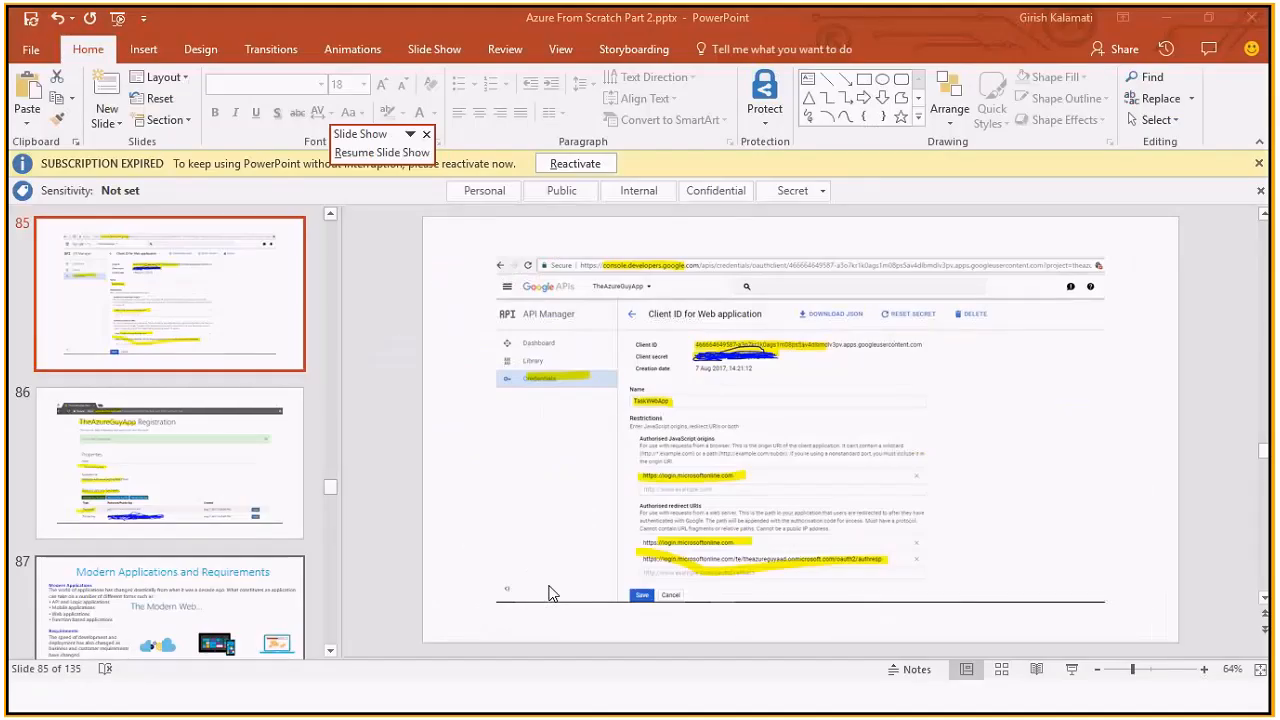
{"action": "left_click", "coordinate": [229, 501]}
{"action": "key", "text": "Down"}
{"action": "key", "text": "Up"}
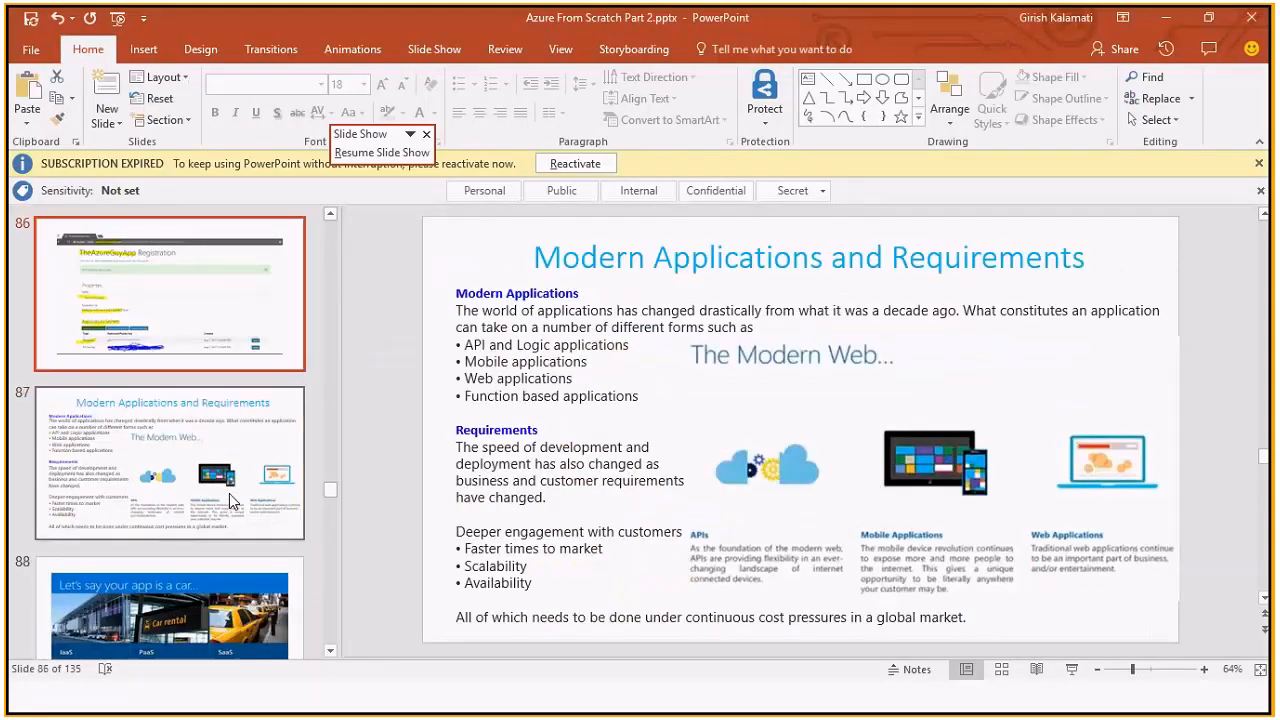
{"action": "key", "text": "Down"}
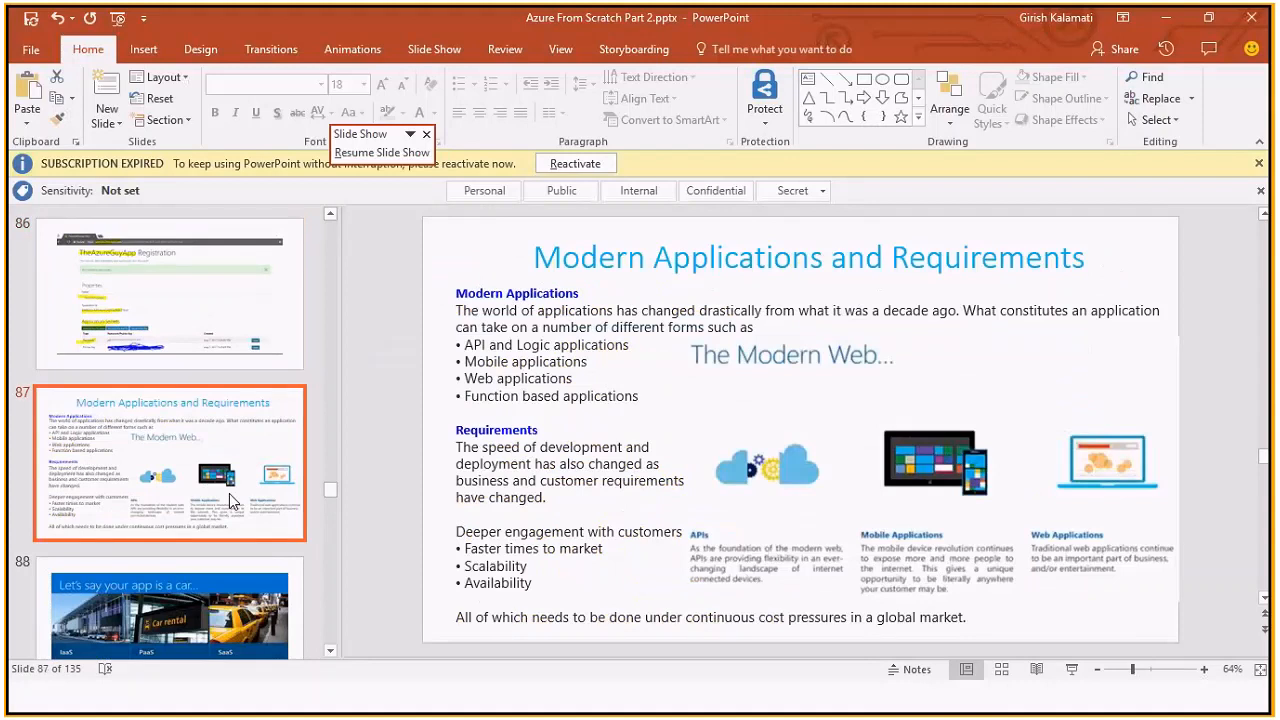
{"action": "scroll", "coordinate": [229, 500], "scroll_direction": "down", "scroll_amount": 1}
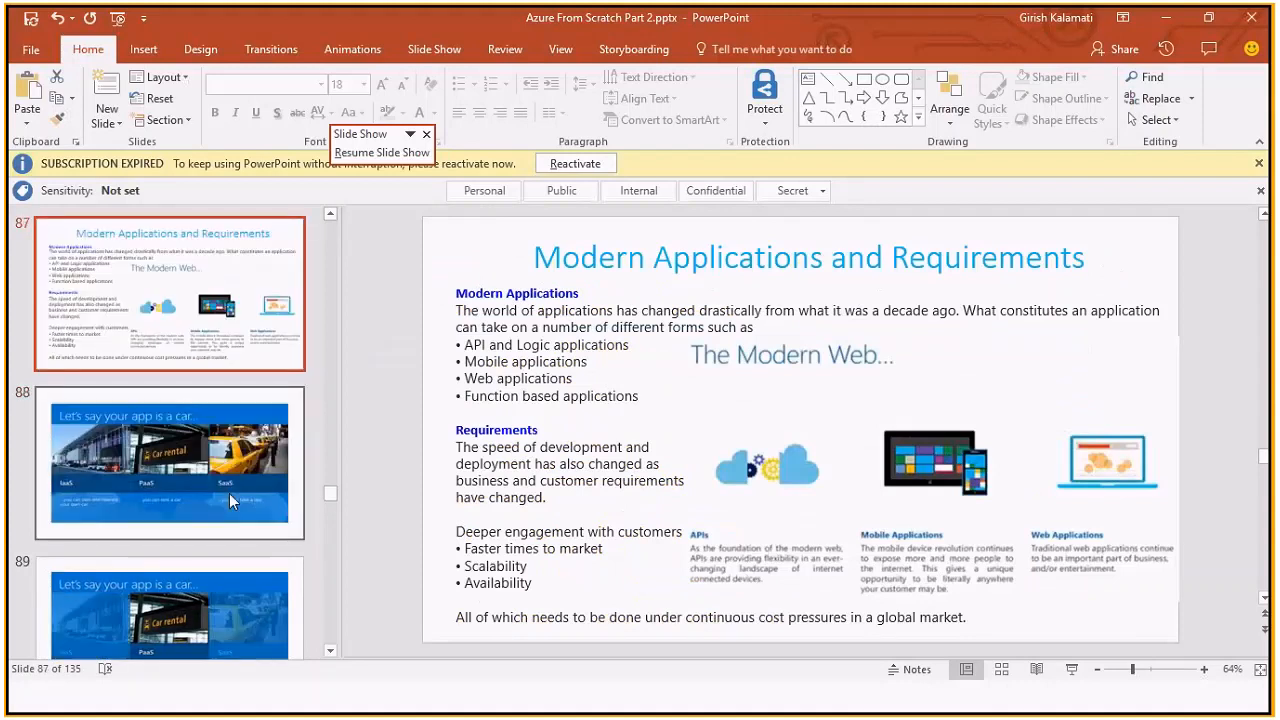